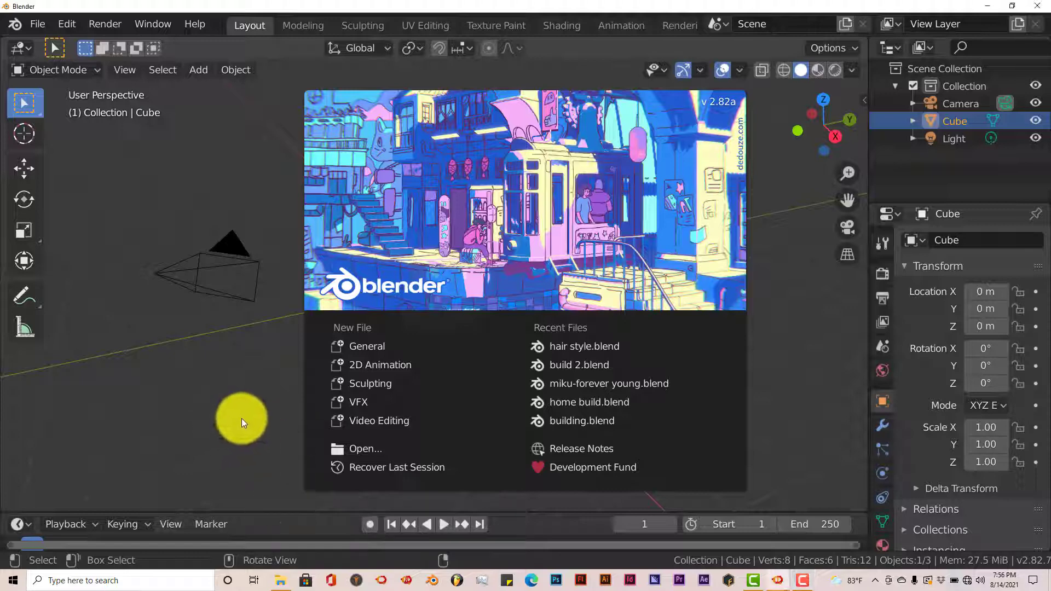
# Dismiss the splash screen and delete the default cube from the scene
pyautogui.click(275, 418)
pyautogui.scroll(-2, 274, 418)
pyautogui.scroll(3, 495, 416)
pyautogui.scroll(1, 495, 416)
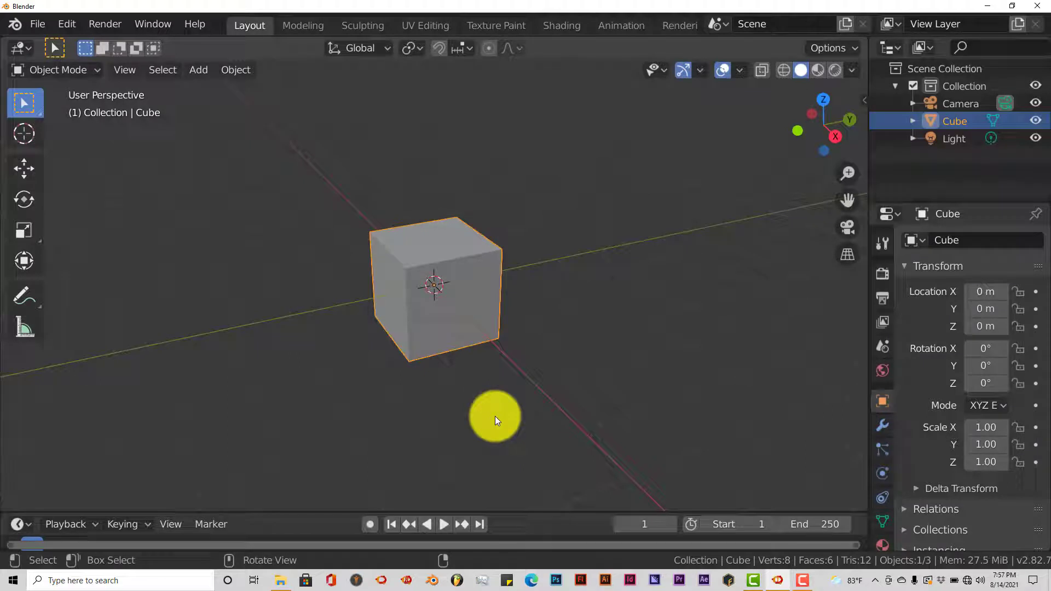
pyautogui.scroll(2, 494, 416)
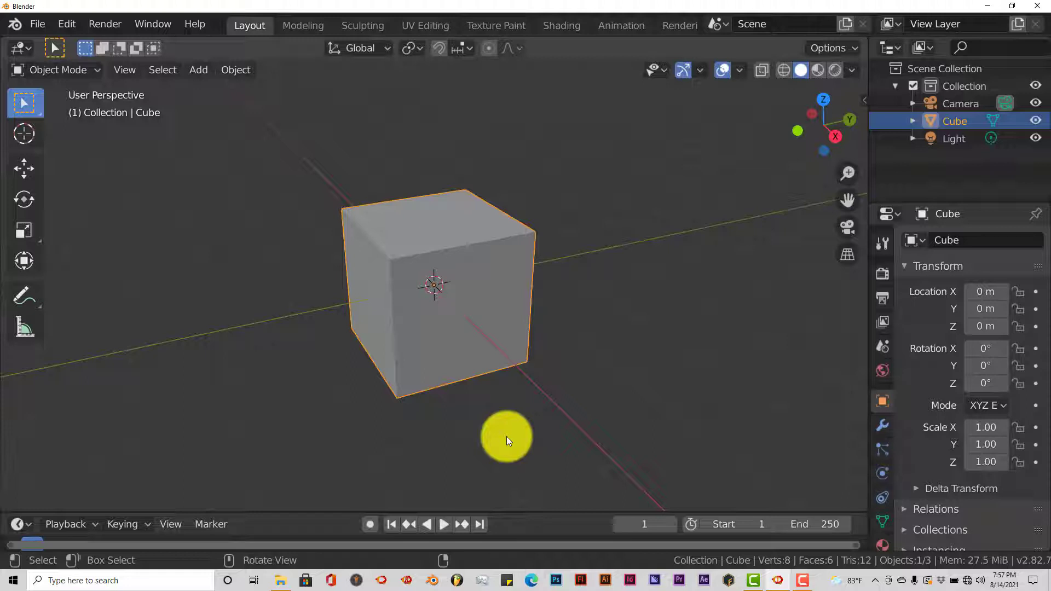
pyautogui.moveTo(507, 435)
pyautogui.mouseDown(button='middle')
pyautogui.moveTo(515, 415)
pyautogui.moveTo(518, 433)
pyautogui.mouseUp(button='middle')
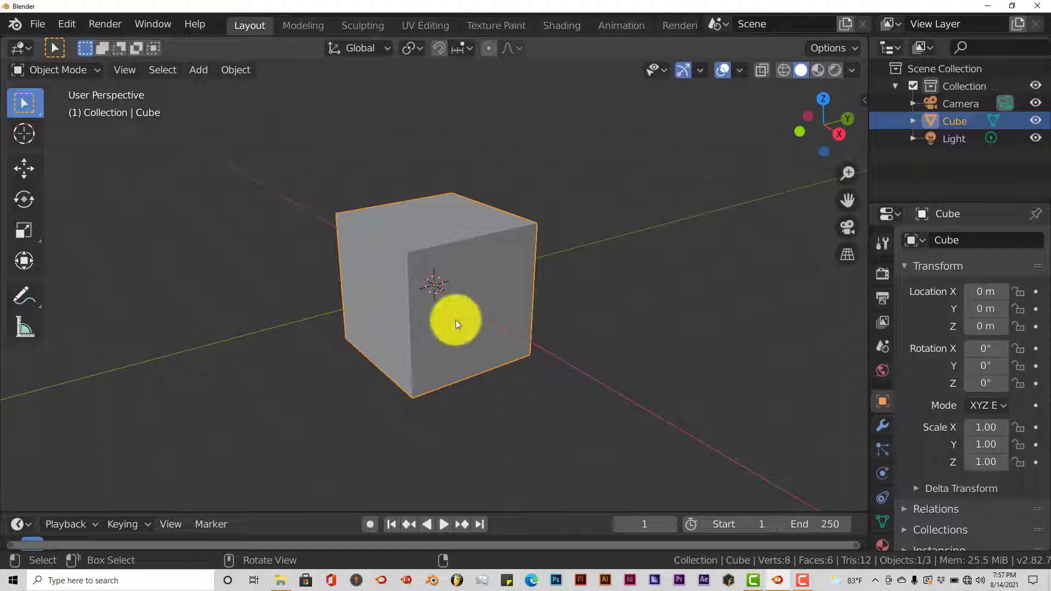
pyautogui.press('Delete')
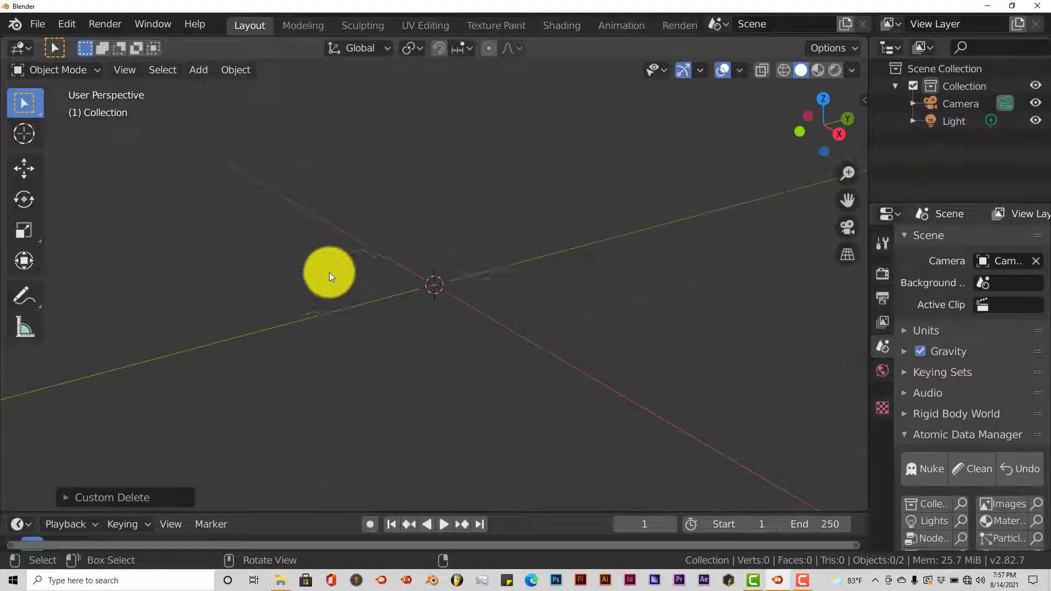
# Import the Wavefront model cc test.obj from the recent cc test folder
pyautogui.click(35, 26)
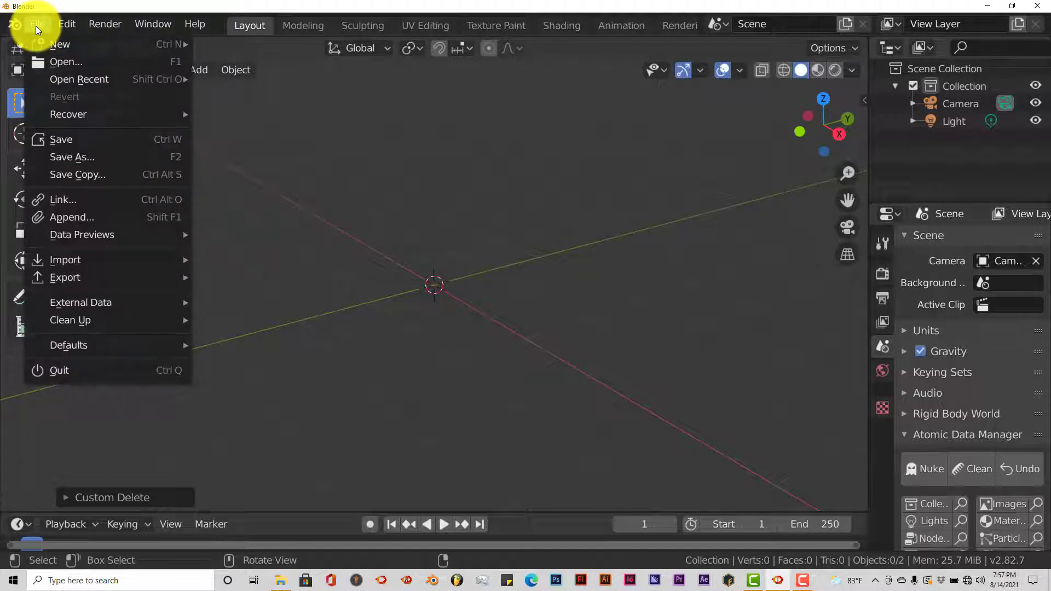
pyautogui.moveTo(54, 87)
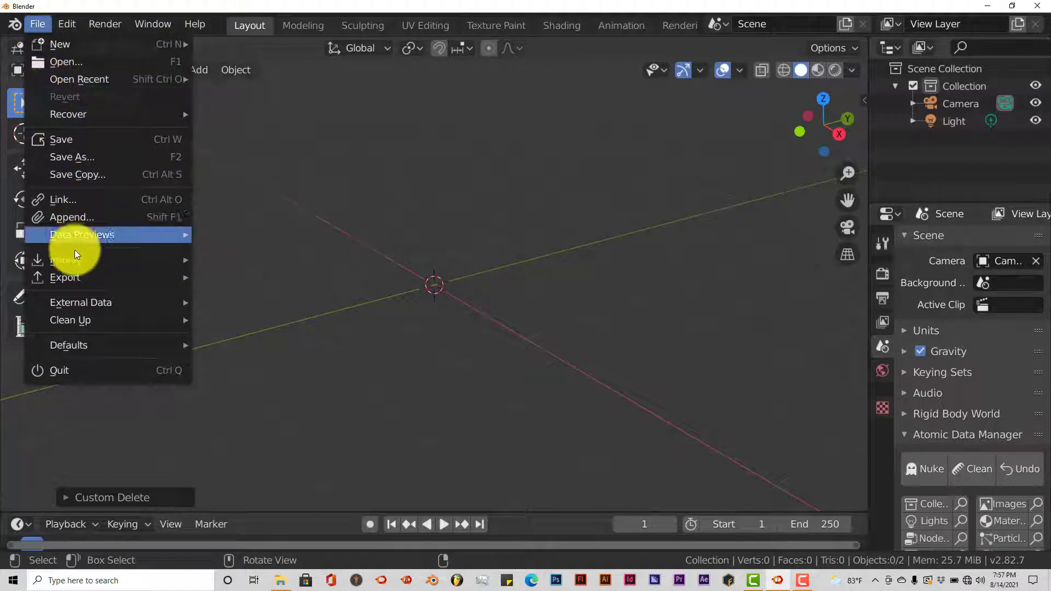
pyautogui.moveTo(76, 260)
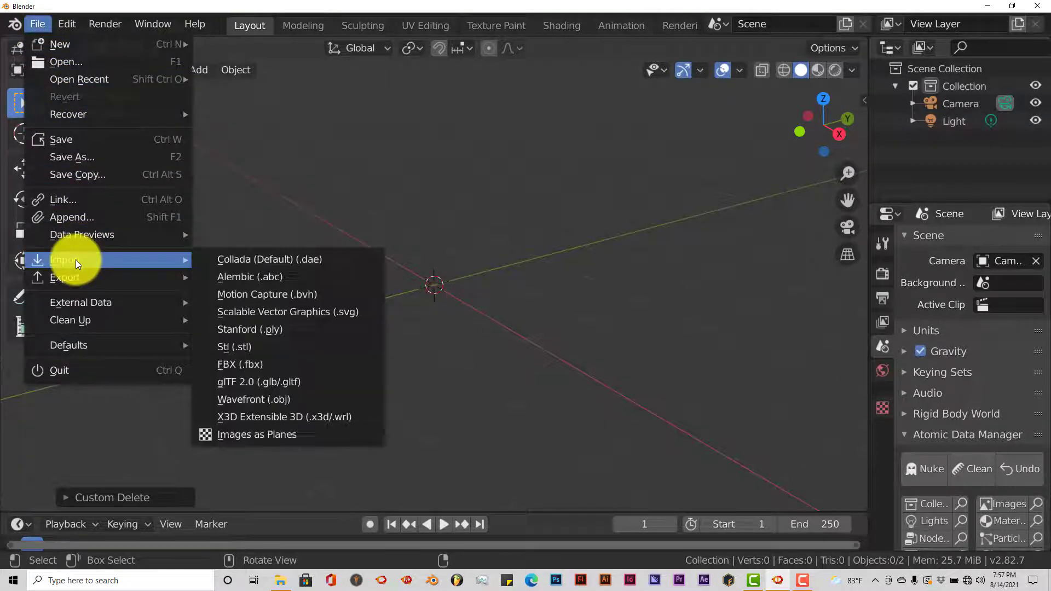
pyautogui.click(281, 400)
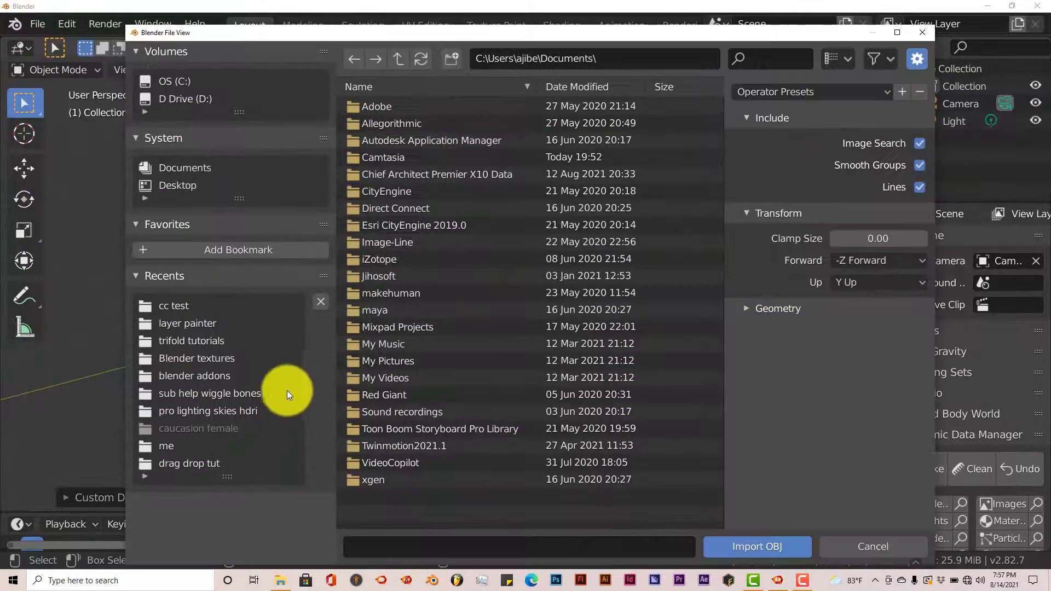
pyautogui.click(176, 304)
pyautogui.click(431, 124)
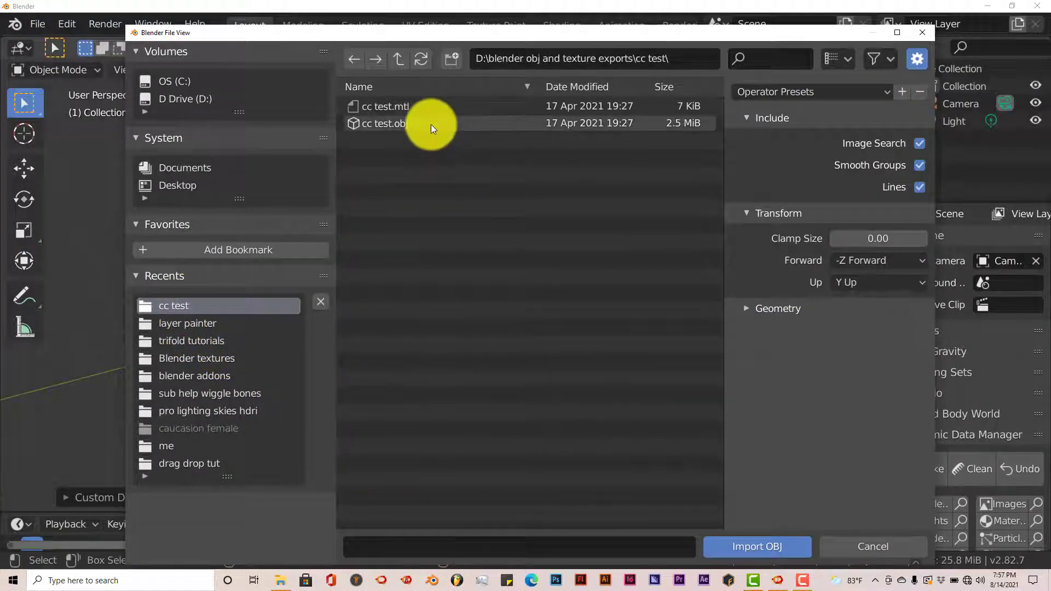
pyautogui.click(784, 551)
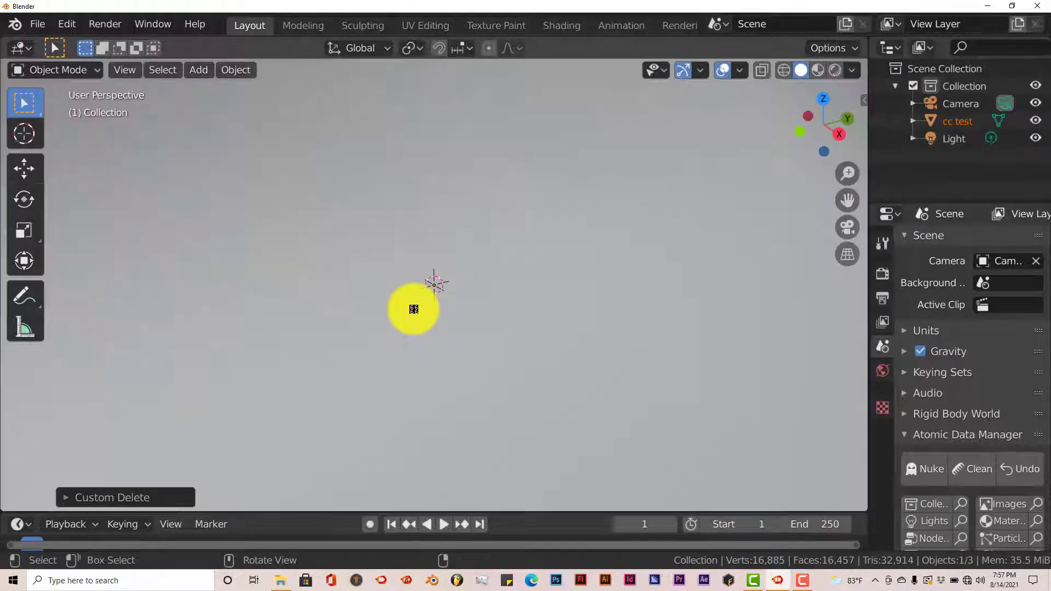
# Start the Shortcut VUr key display, set its offsets to X 244 and Y 202, and hide the sidebar
pyautogui.press('KP_1')
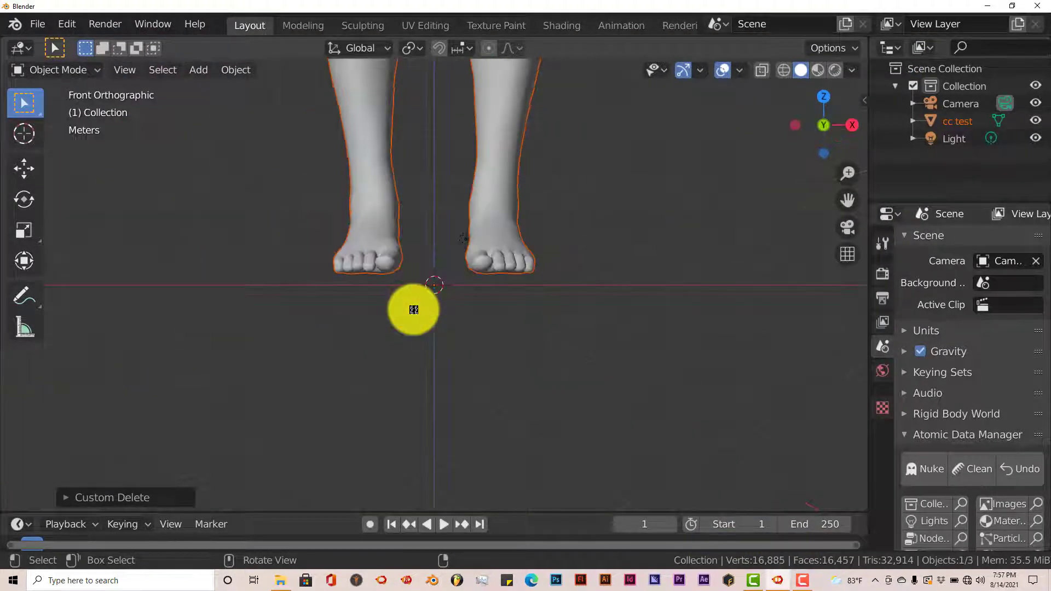
pyautogui.scroll(-3, 635, 231)
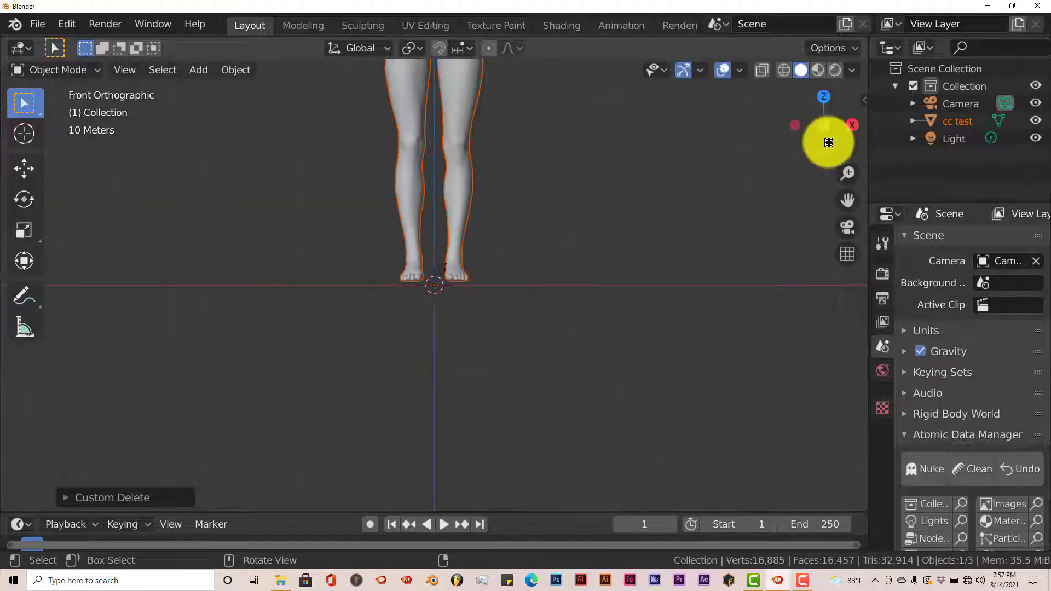
pyautogui.click(866, 98)
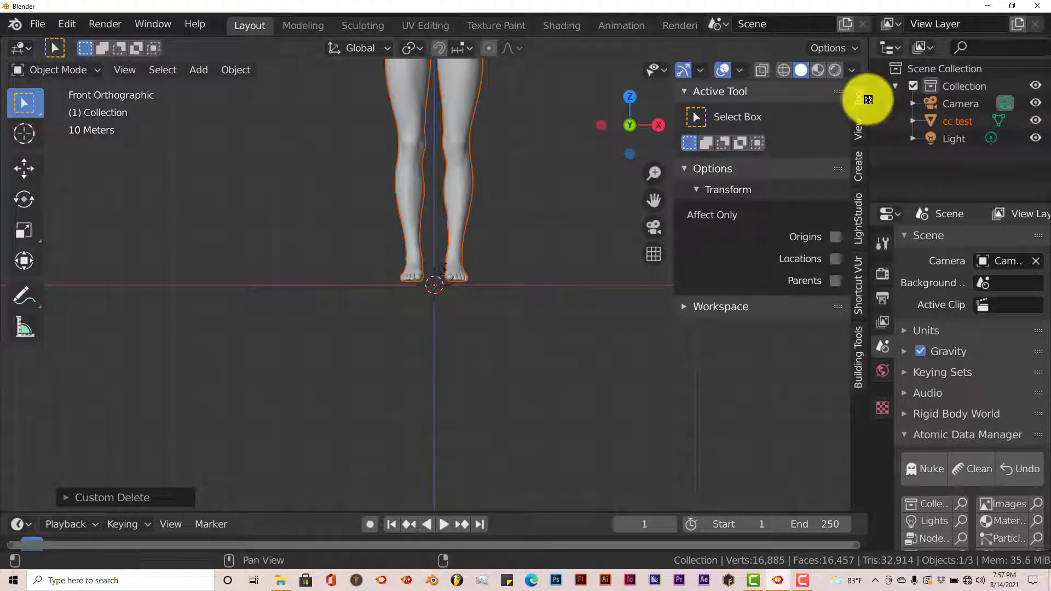
pyautogui.click(855, 284)
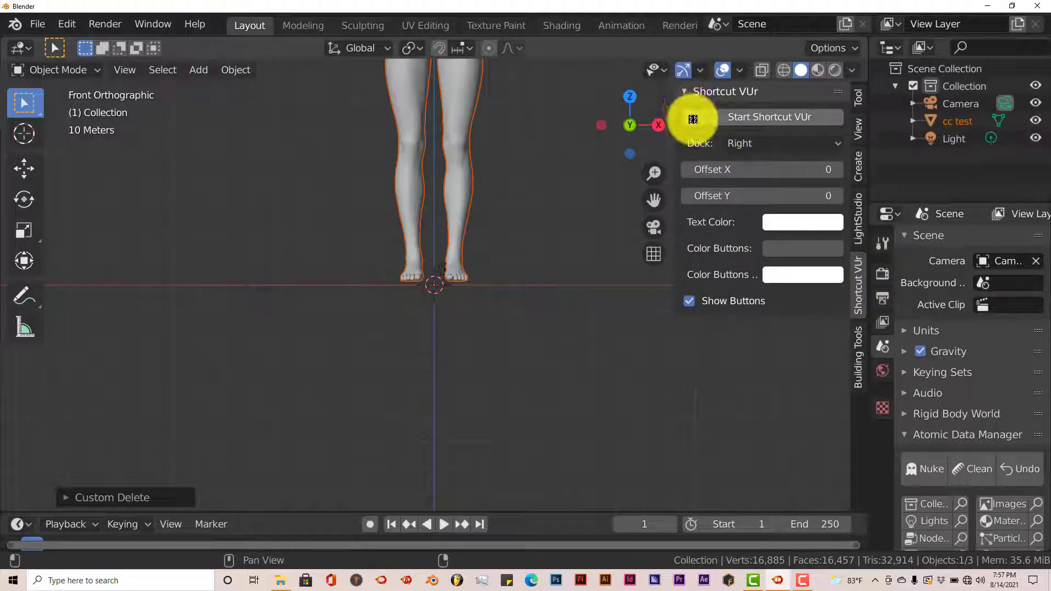
pyautogui.click(693, 119)
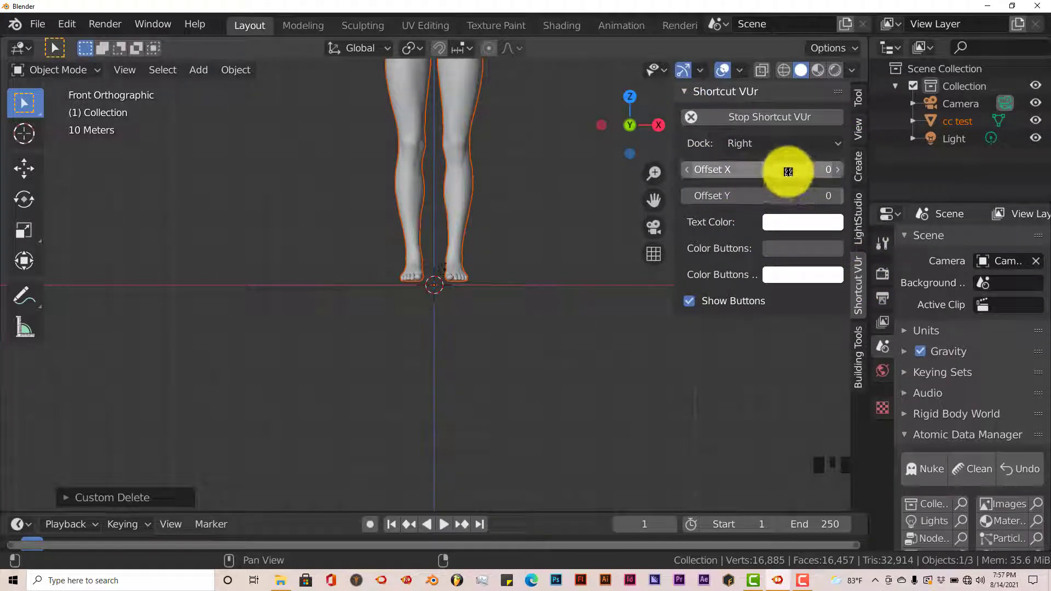
pyautogui.moveTo(788, 172); pyautogui.dragTo(875, 206)
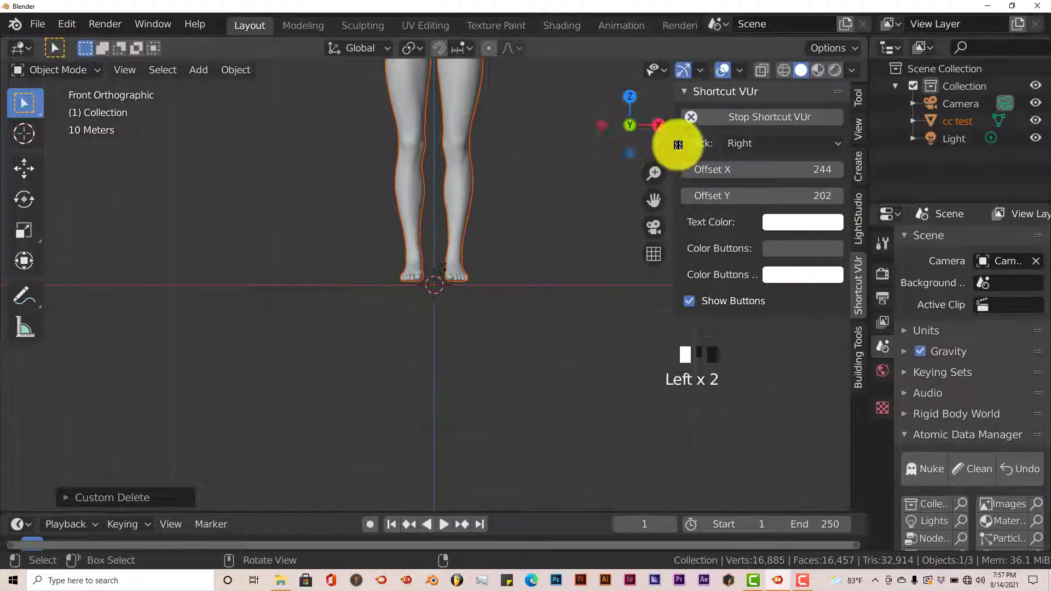
pyautogui.moveTo(676, 145); pyautogui.dragTo(913, 157)
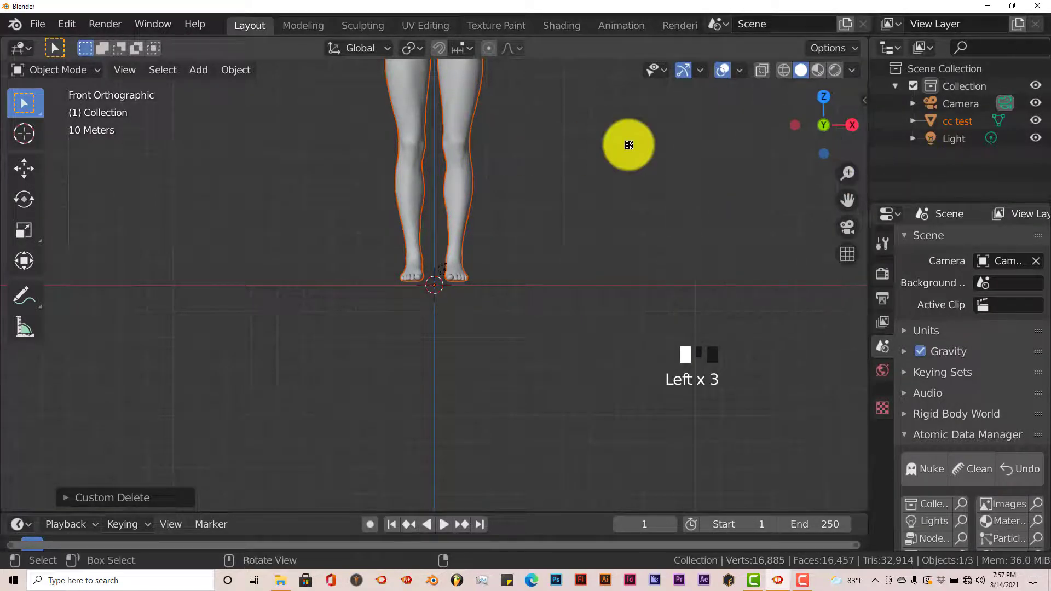
# Add a new collection under the Scene Collection and name it body
pyautogui.moveTo(848, 199); pyautogui.dragTo(857, 493)
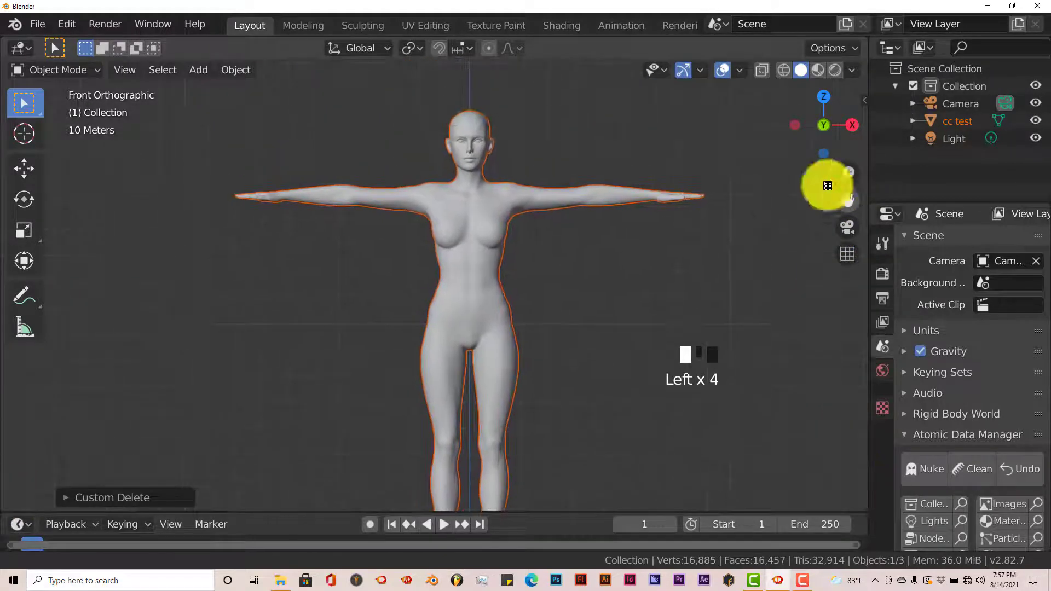
pyautogui.moveTo(848, 200); pyautogui.dragTo(760, 487)
pyautogui.scroll(5, 549, 134)
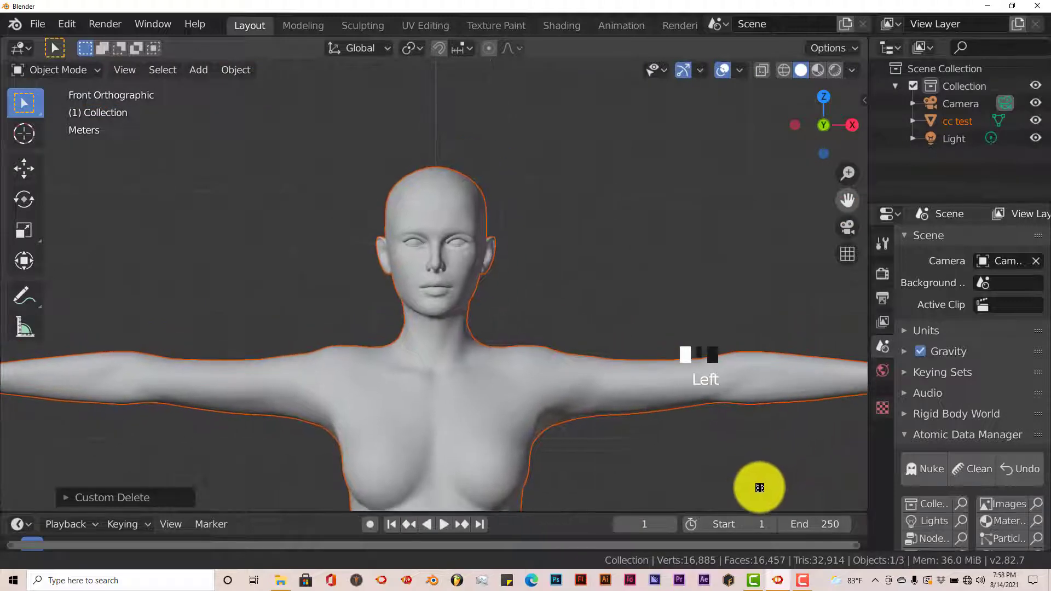
pyautogui.click(977, 68)
pyautogui.rightClick(977, 68)
pyautogui.click(977, 68)
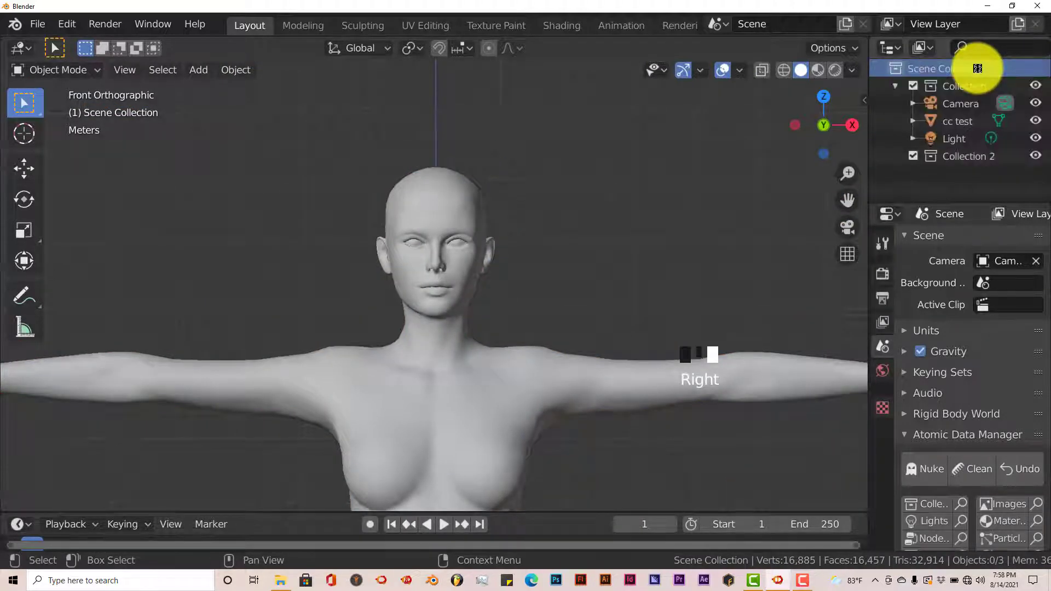
pyautogui.click(970, 155)
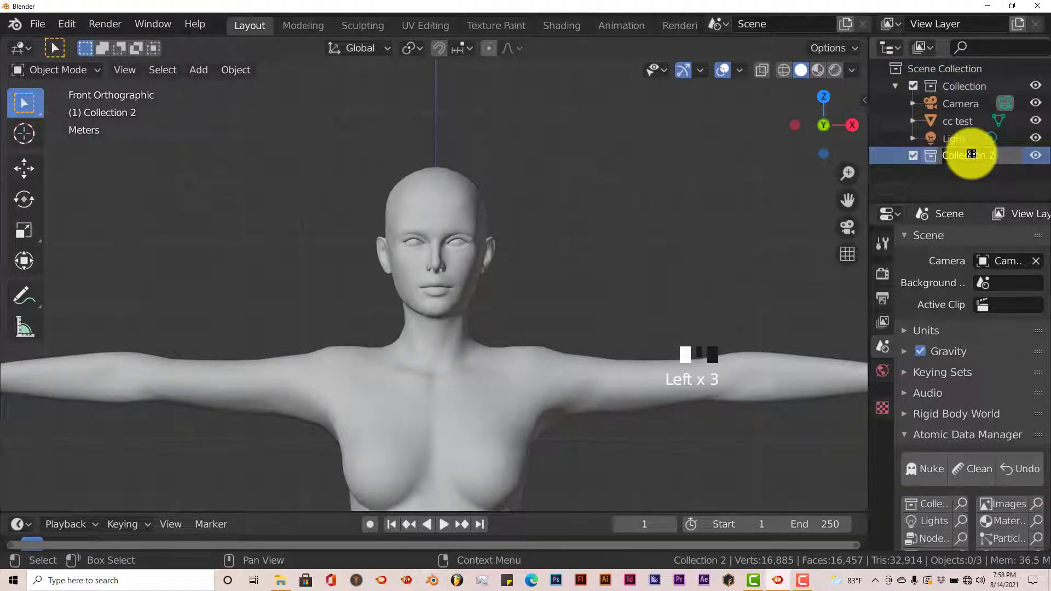
pyautogui.write('biki')
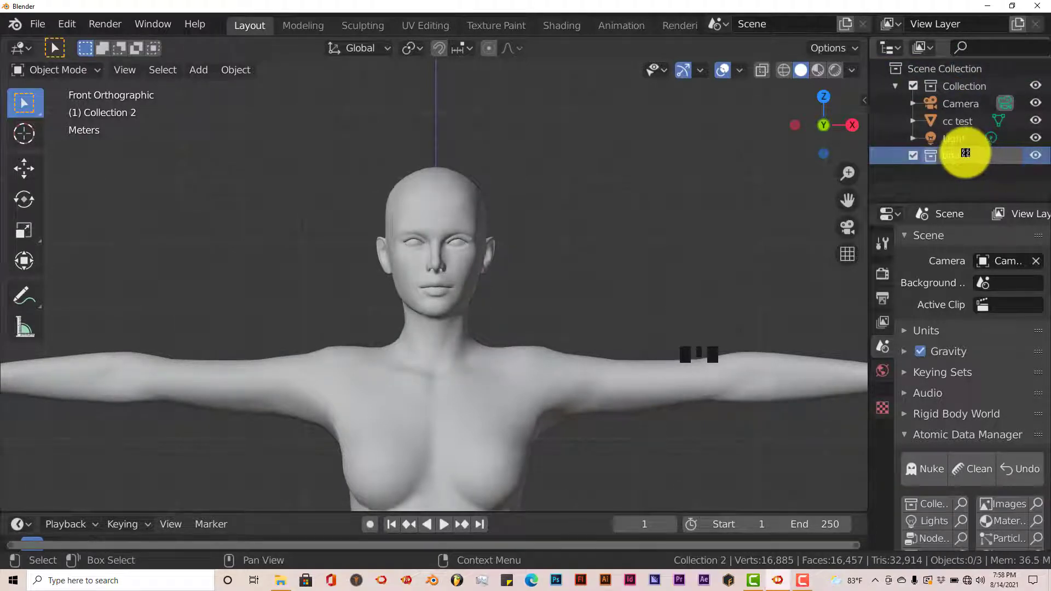
pyautogui.press('Return')
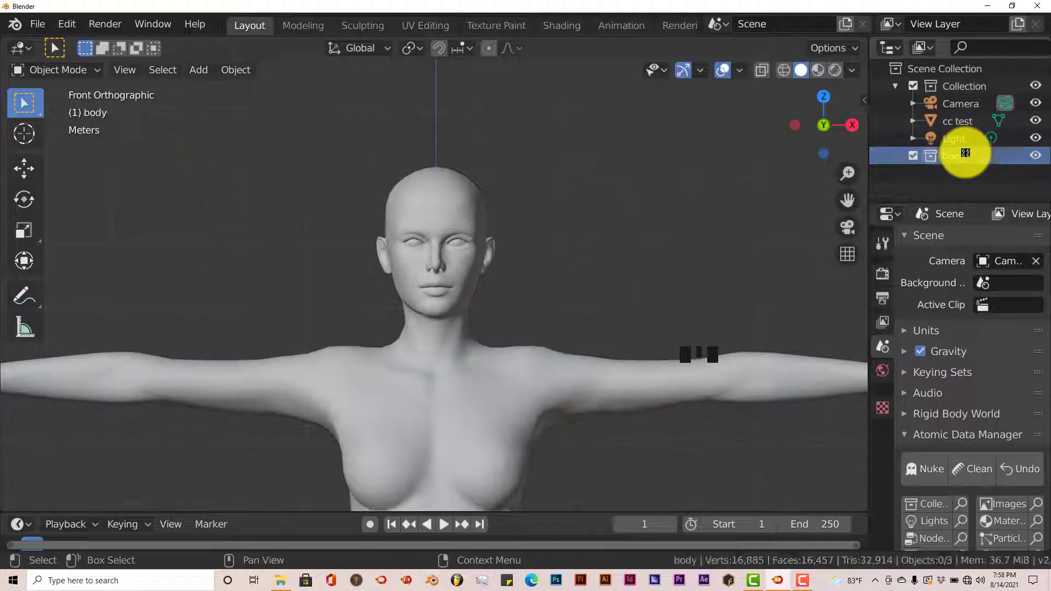
# Add another collection under the Scene Collection and name it hair
pyautogui.click(951, 69)
pyautogui.rightClick(951, 69)
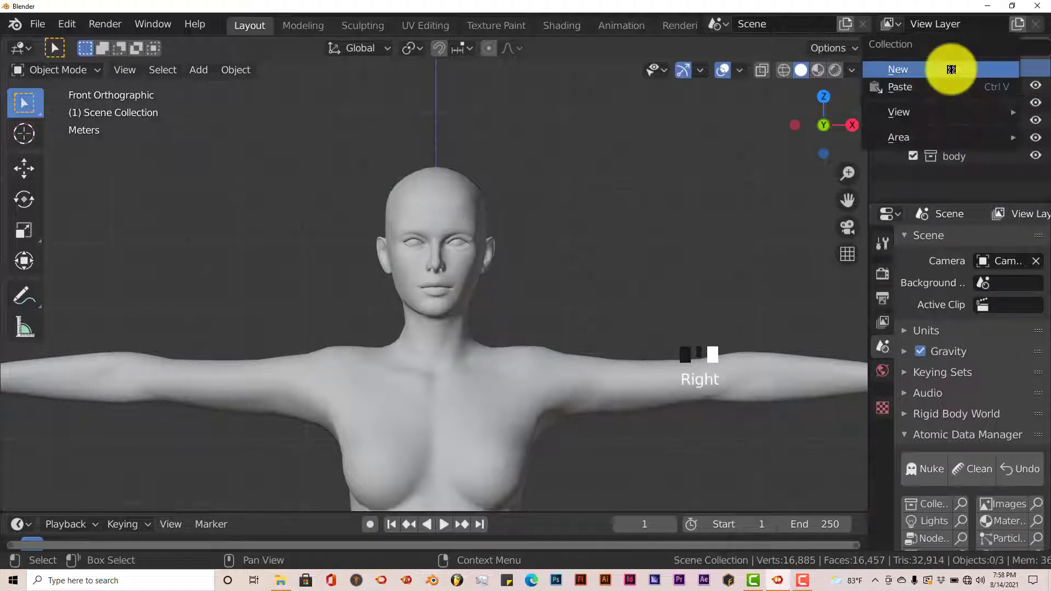
pyautogui.click(951, 69)
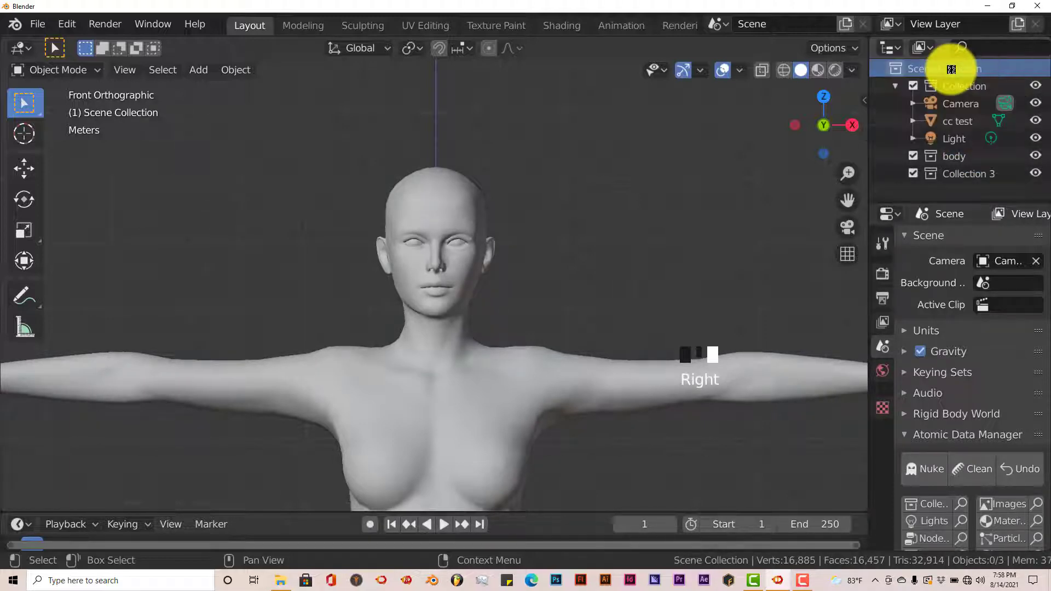
pyautogui.click(971, 173)
pyautogui.click(972, 173)
pyautogui.click(972, 173)
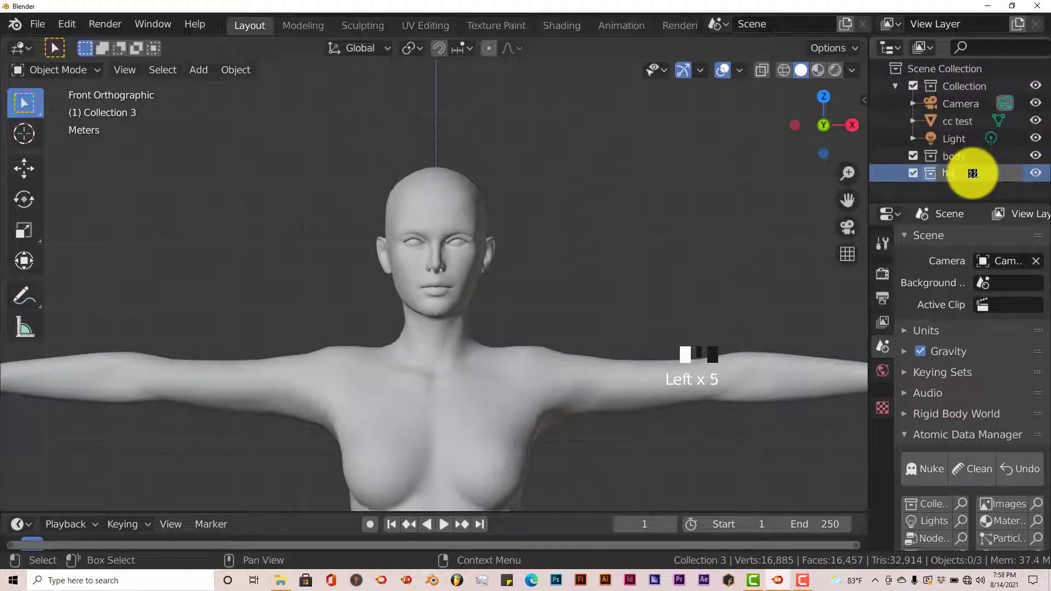
pyautogui.press('Return')
# Select the cc test body and display it as an X-ray wireframe in the right orthographic view
pyautogui.scroll(2, 474, 140)
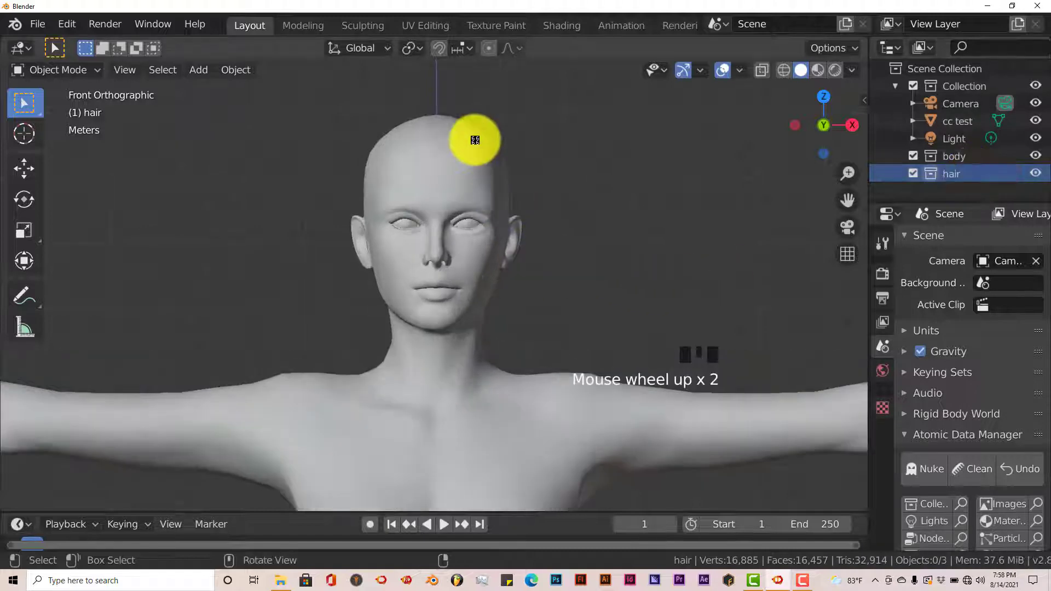
pyautogui.click(475, 140)
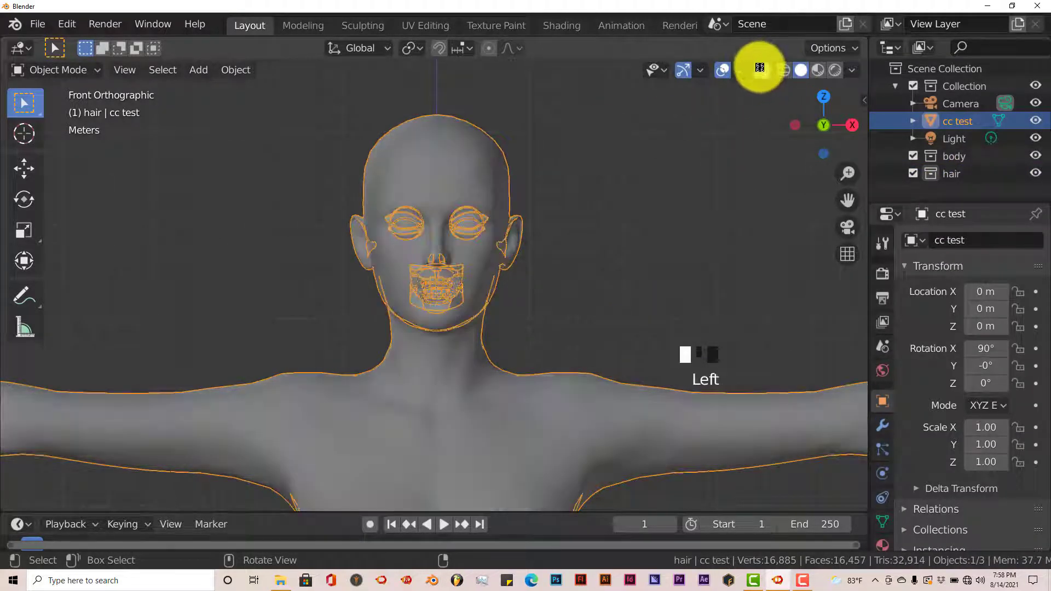
pyautogui.click(761, 70)
pyautogui.click(784, 71)
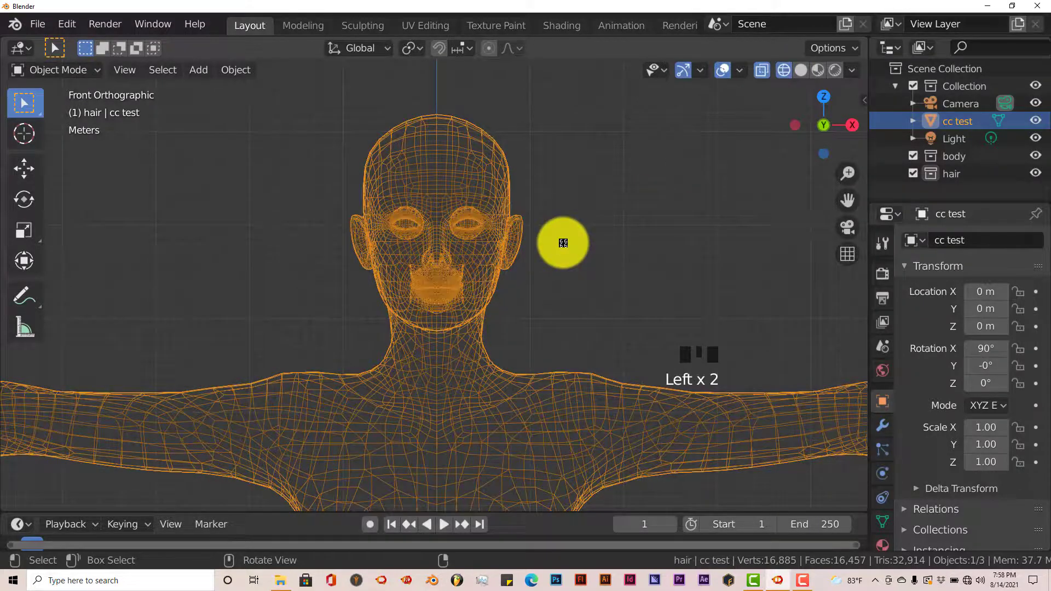
pyautogui.press('KP_3')
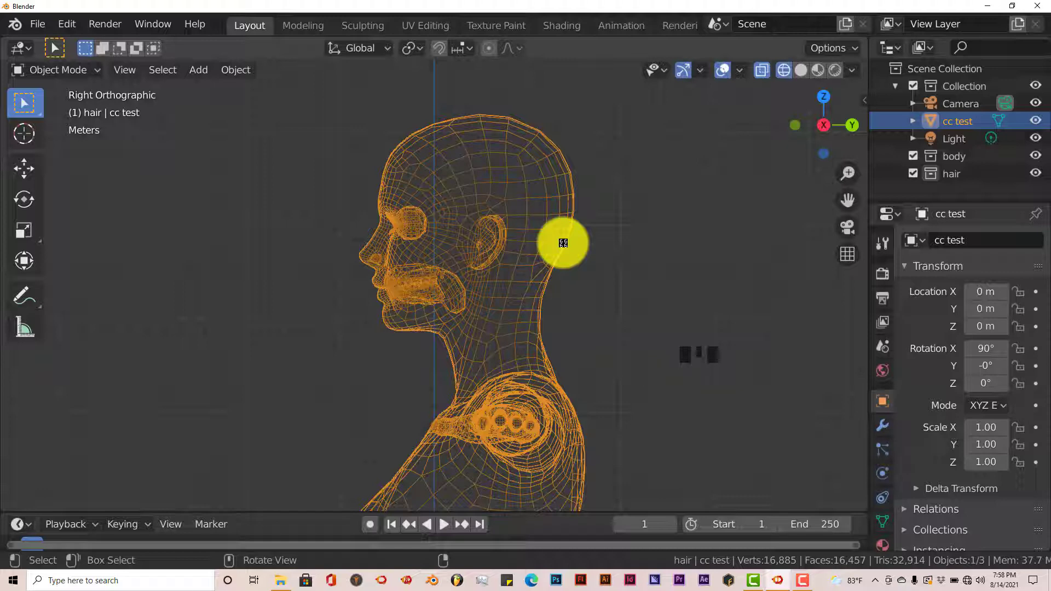
# In Edit Mode, clear the selection and circle-select the scalp vertices from the hairline over the ear to the back of the head
pyautogui.press('Tab')
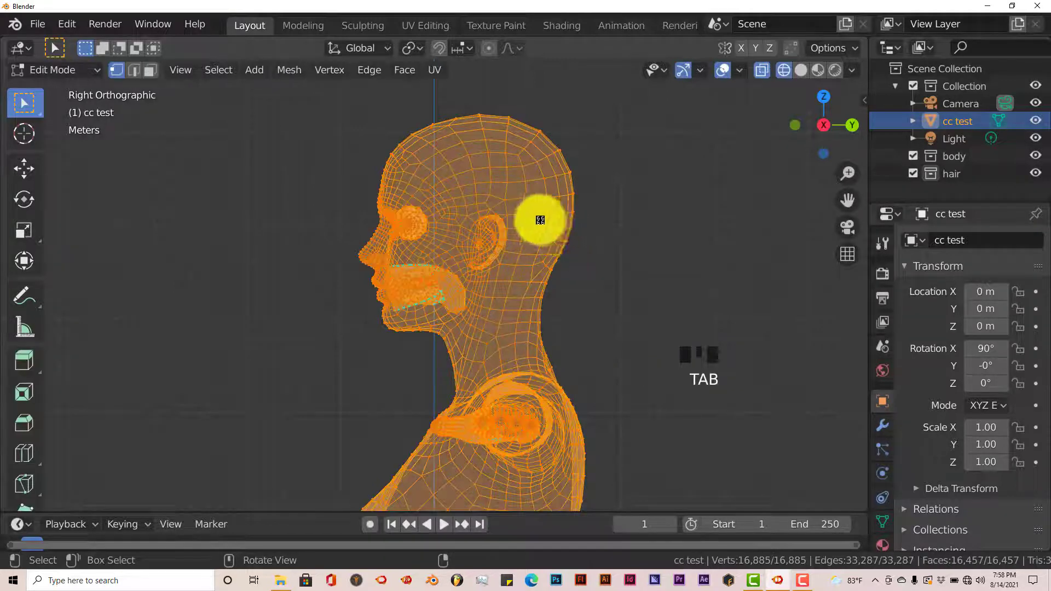
pyautogui.press('a')
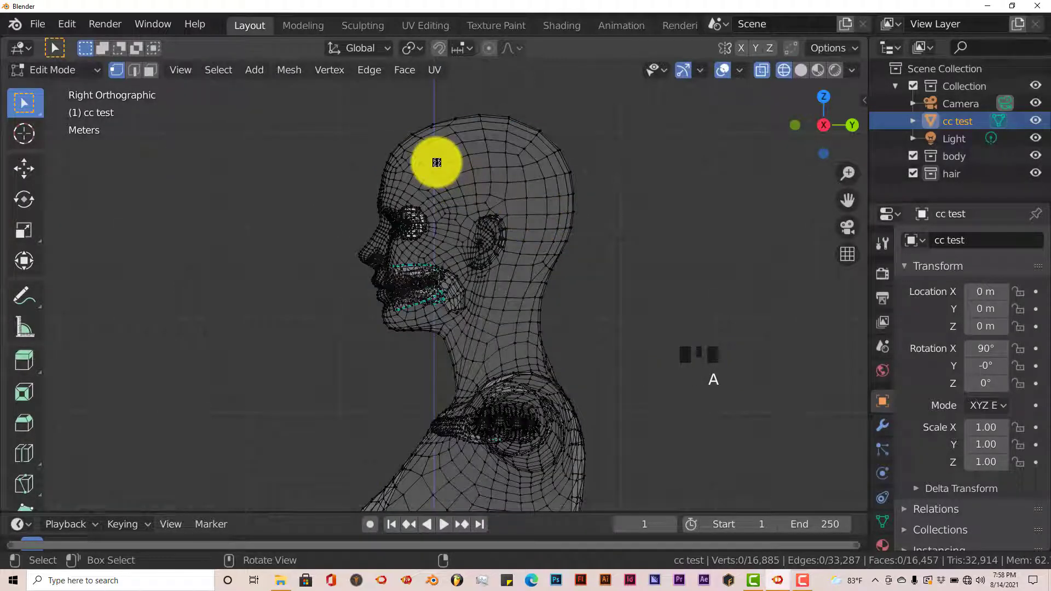
pyautogui.press('c')
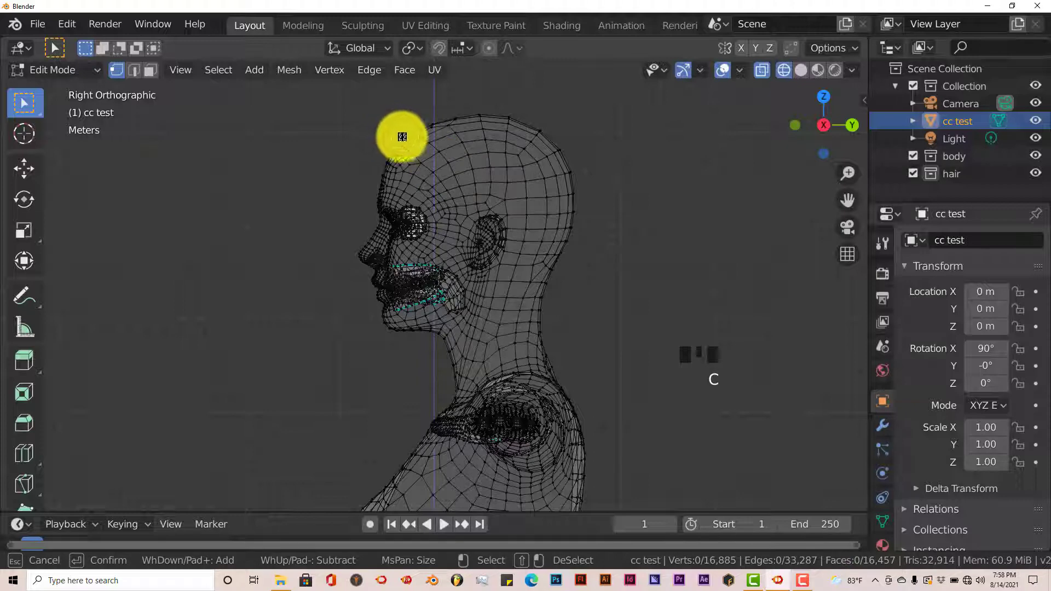
pyautogui.moveTo(411, 130)
pyautogui.mouseDown()
pyautogui.moveTo(506, 125)
pyautogui.moveTo(573, 170)
pyautogui.moveTo(465, 141)
pyautogui.moveTo(448, 155)
pyautogui.moveTo(539, 158)
pyautogui.moveTo(495, 155)
pyautogui.moveTo(462, 169)
pyautogui.moveTo(539, 189)
pyautogui.moveTo(575, 211)
pyautogui.moveTo(469, 181)
pyautogui.moveTo(530, 211)
pyautogui.moveTo(474, 195)
pyautogui.moveTo(507, 197)
pyautogui.moveTo(525, 219)
pyautogui.moveTo(558, 227)
pyautogui.moveTo(525, 244)
pyautogui.moveTo(564, 246)
pyautogui.mouseUp()
pyautogui.rightClick(565, 246)
pyautogui.scroll(2, 564, 240)
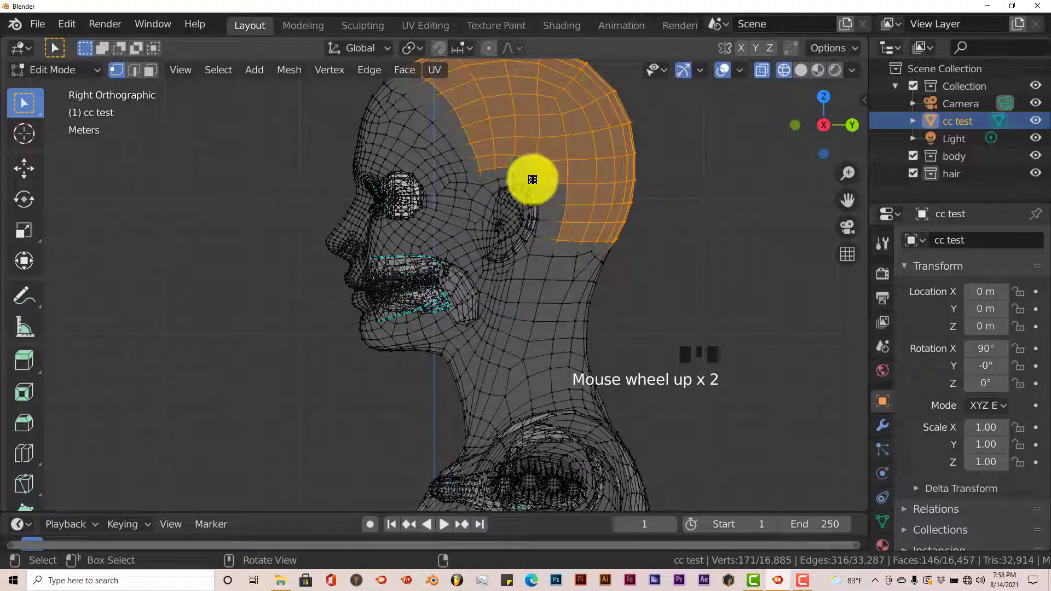
pyautogui.press('c')
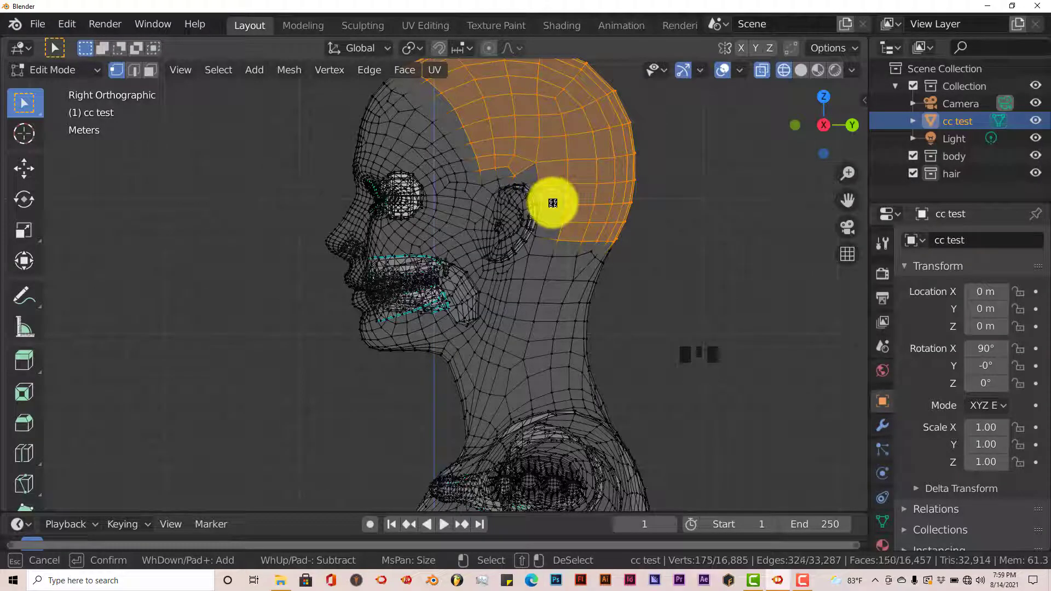
pyautogui.moveTo(551, 223); pyautogui.dragTo(548, 236)
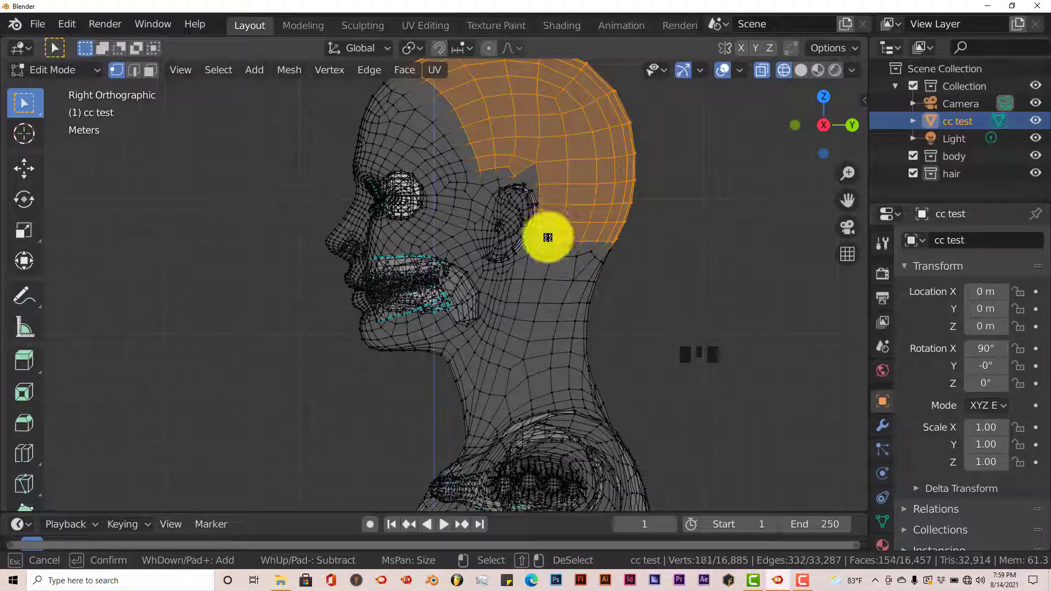
# Circle-deselect the stray vertices near the ears on both sides of the head and return to the right orthographic view
pyautogui.moveTo(554, 241); pyautogui.dragTo(411, 249, button='middle')
pyautogui.scroll(2, 404, 247)
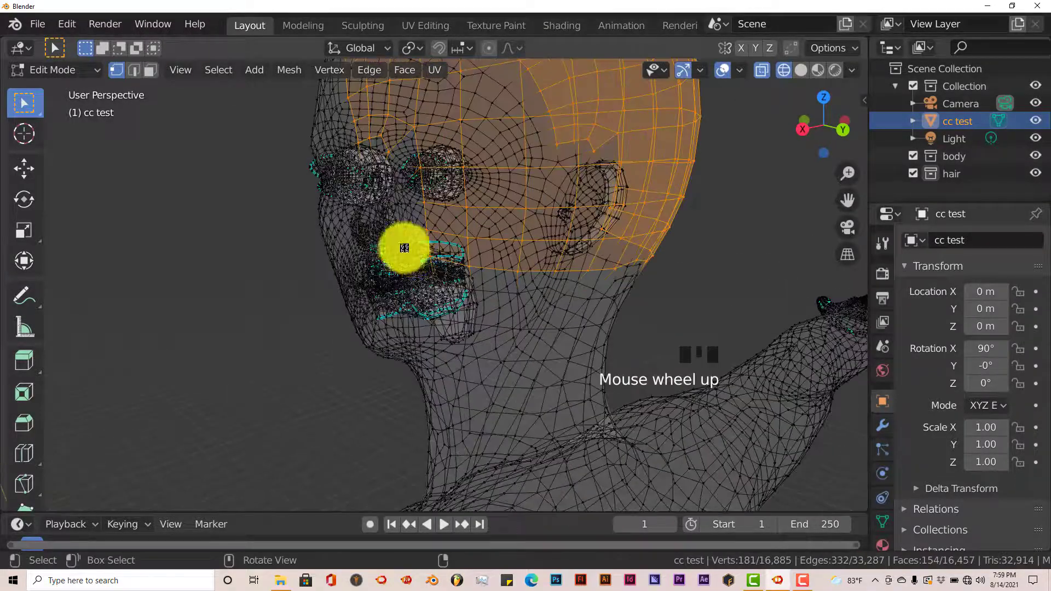
pyautogui.press('c')
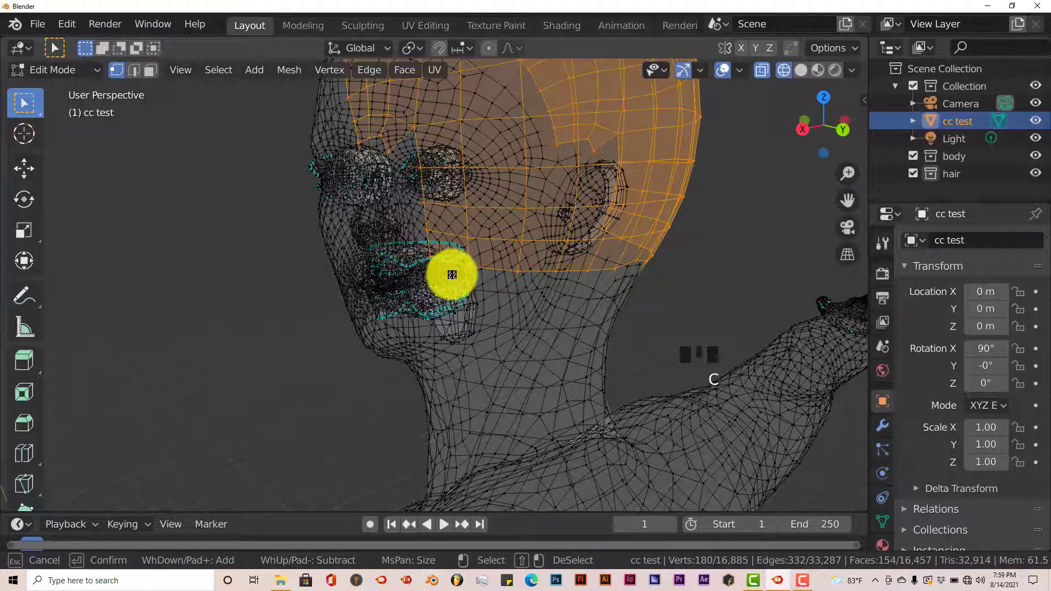
pyautogui.press('Escape')
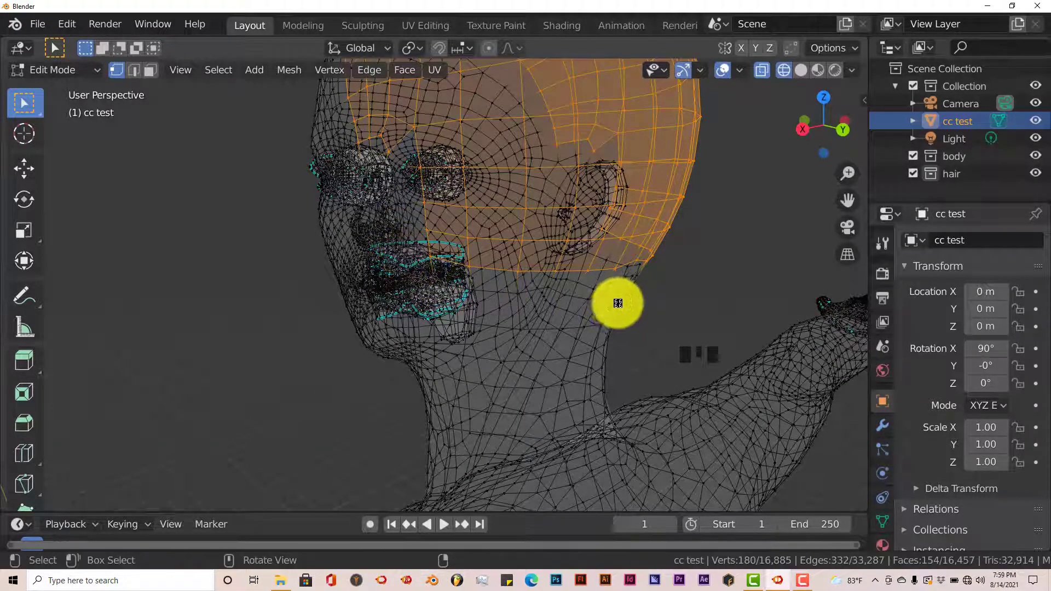
pyautogui.moveTo(615, 303); pyautogui.dragTo(585, 296, button='middle')
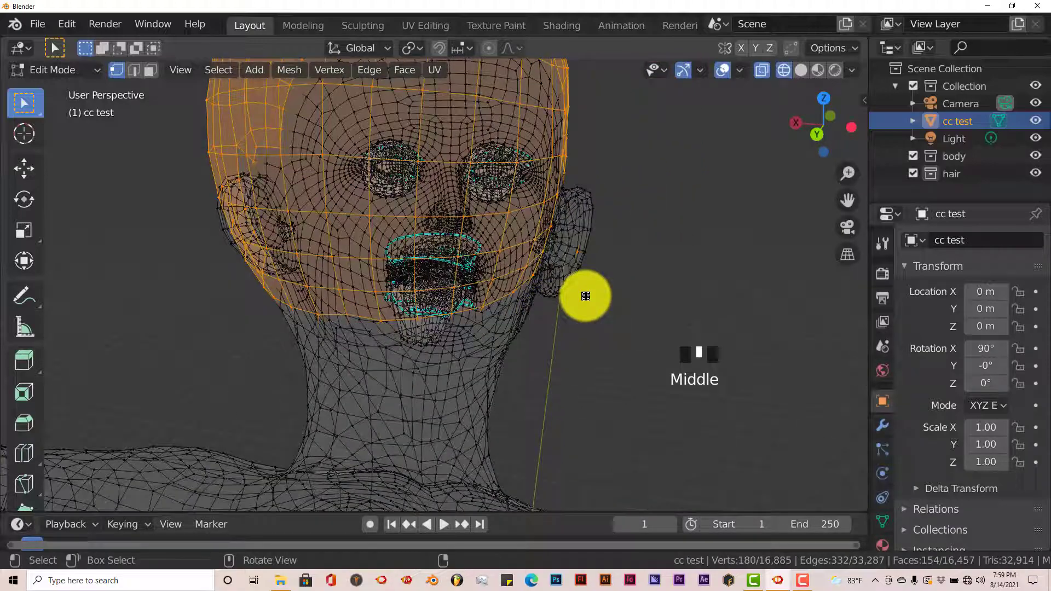
pyautogui.press('c')
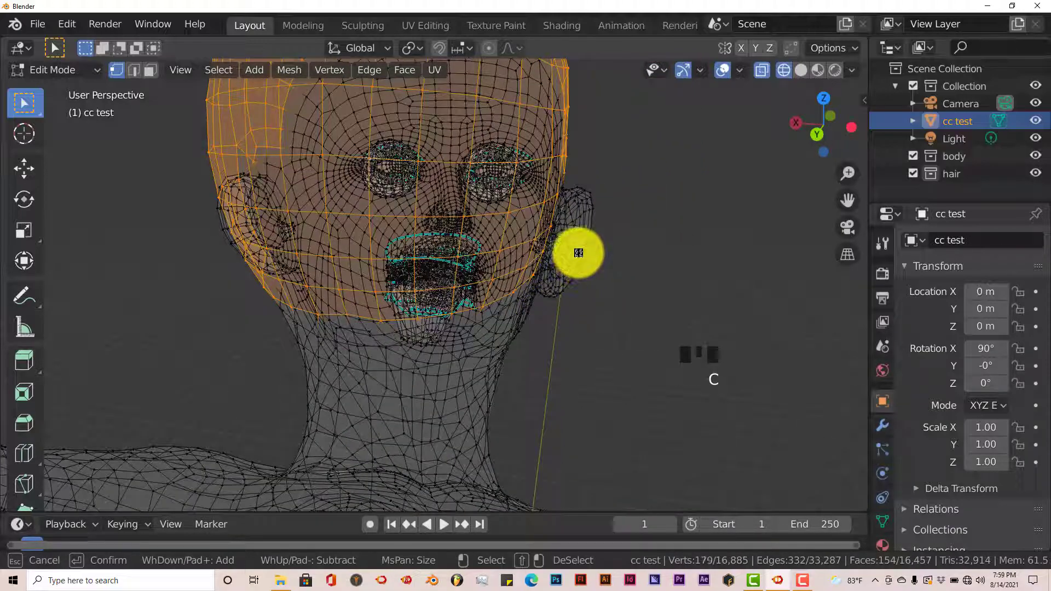
pyautogui.press('Escape')
pyautogui.press('KP_3')
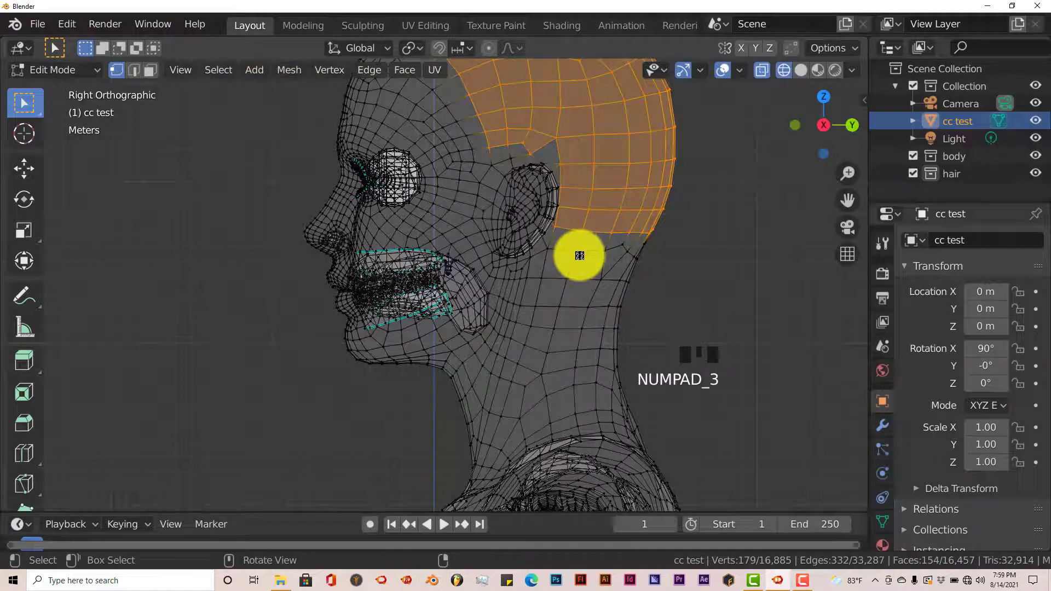
pyautogui.scroll(-1, 579, 256)
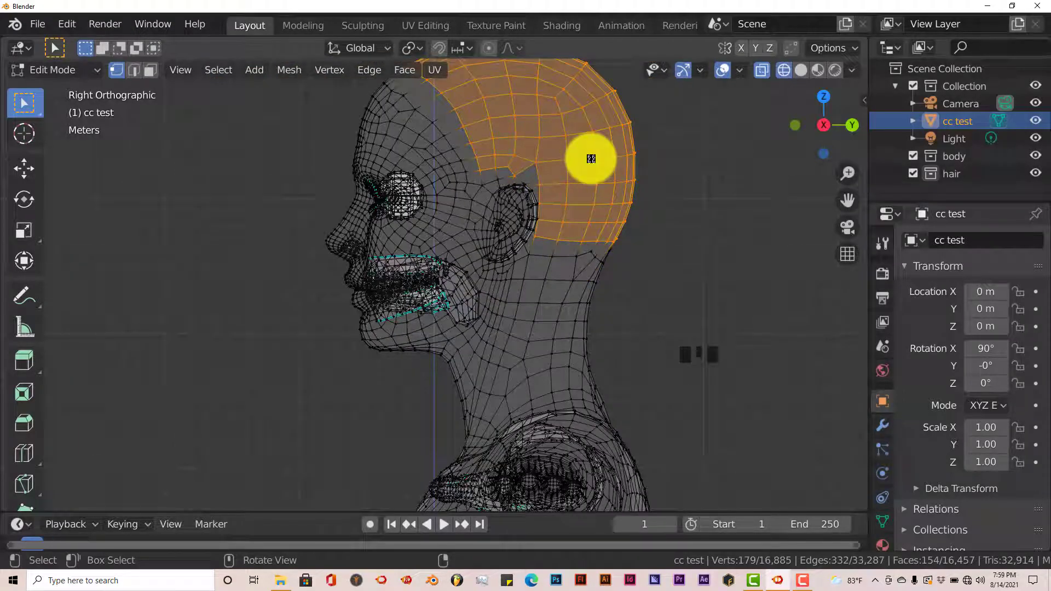
# Duplicate the selected scalp faces in place and separate the selection into its own object
pyautogui.hotkey('shift', 'd')
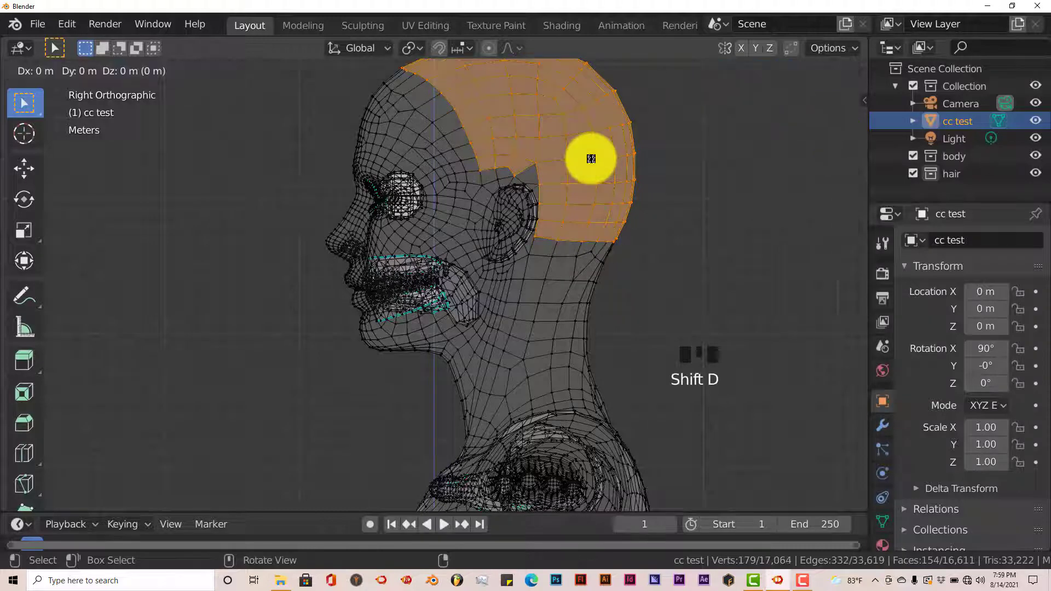
pyautogui.rightClick(591, 158)
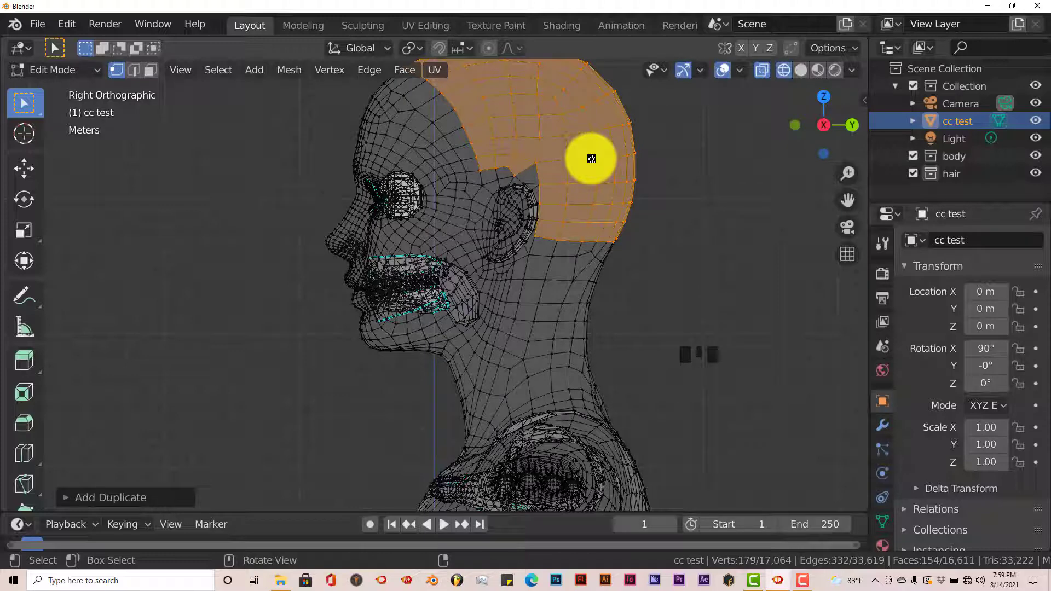
pyautogui.press('p')
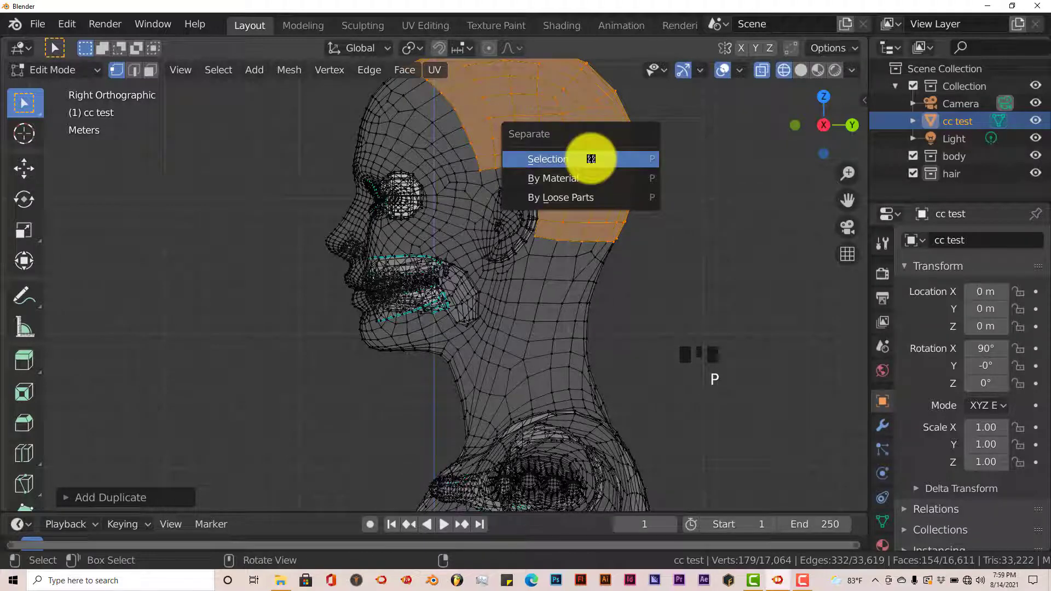
pyautogui.click(591, 159)
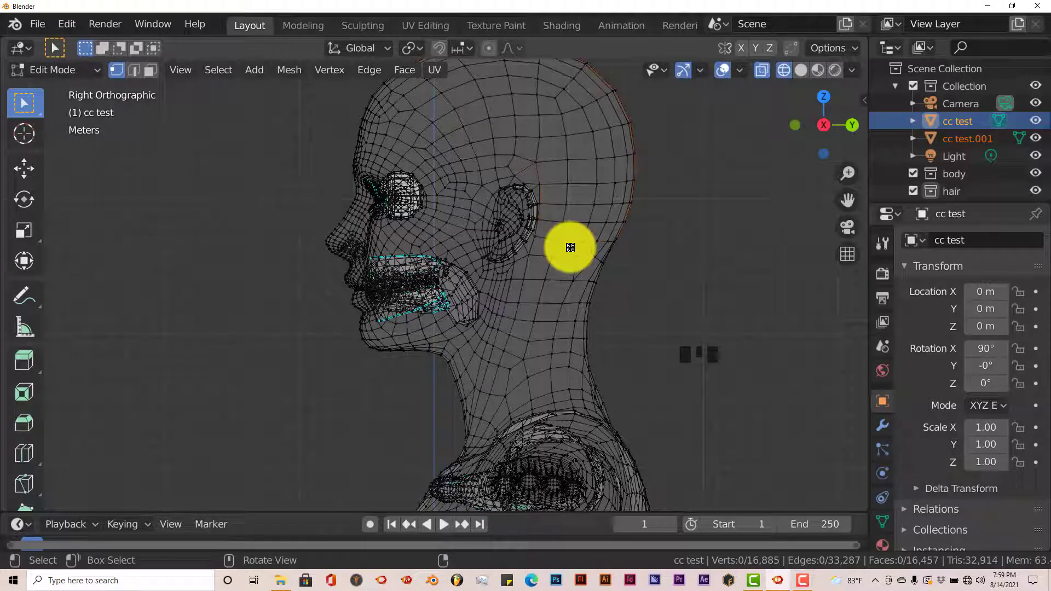
# Return to Object Mode and show the model in solid shading with X-ray turned off
pyautogui.press('Tab')
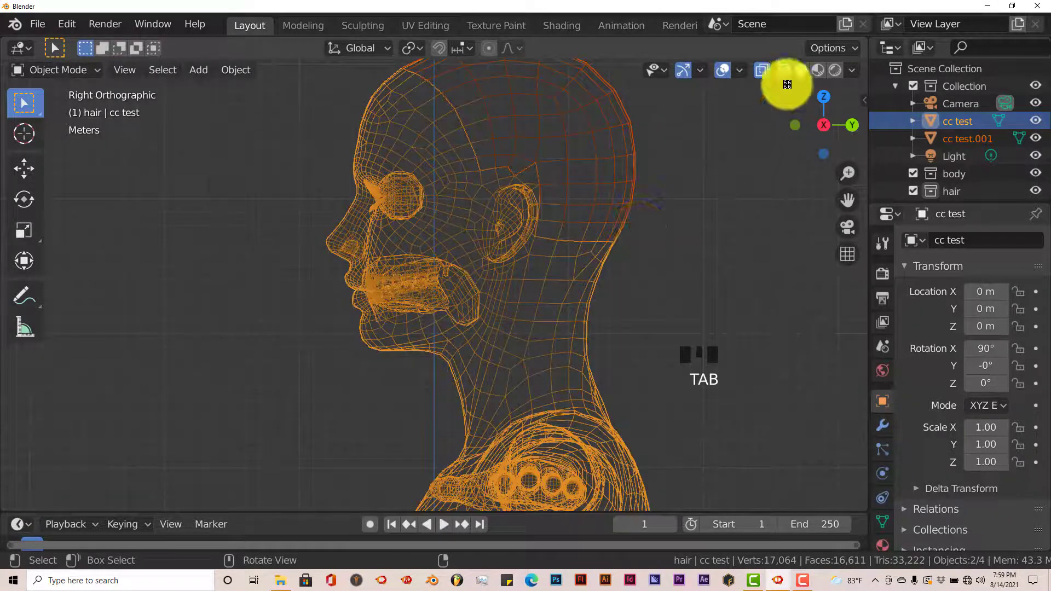
pyautogui.click(805, 70)
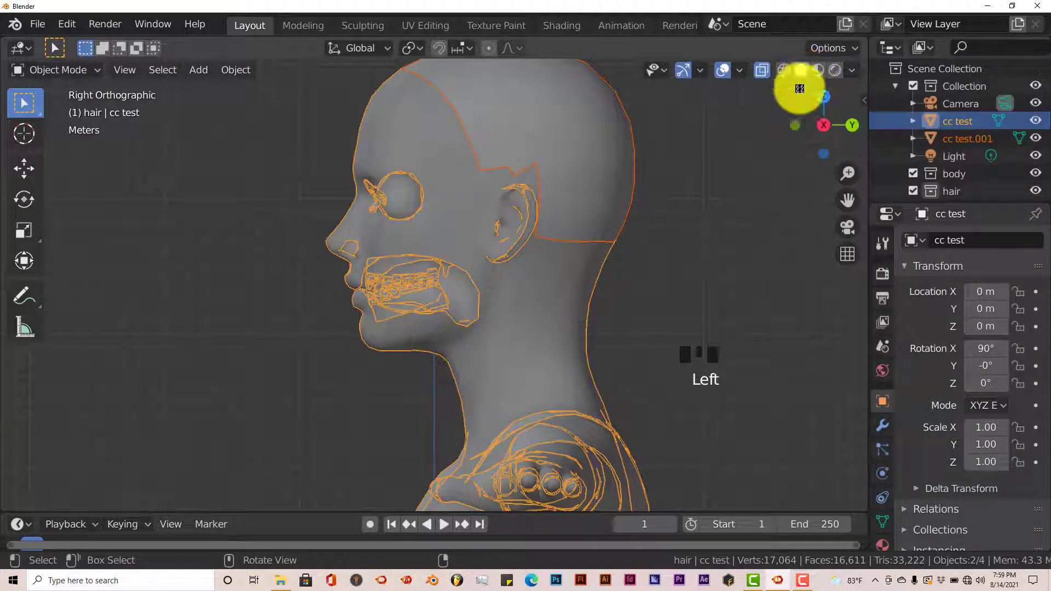
pyautogui.click(761, 70)
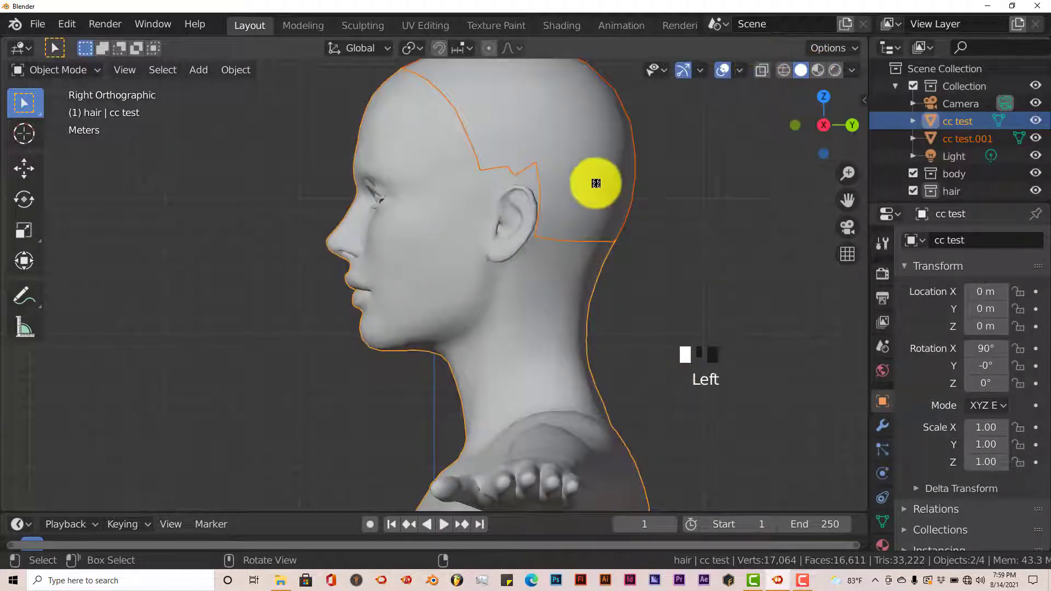
# Select the full body mesh cc test and move it to the body collection
pyautogui.click(628, 138)
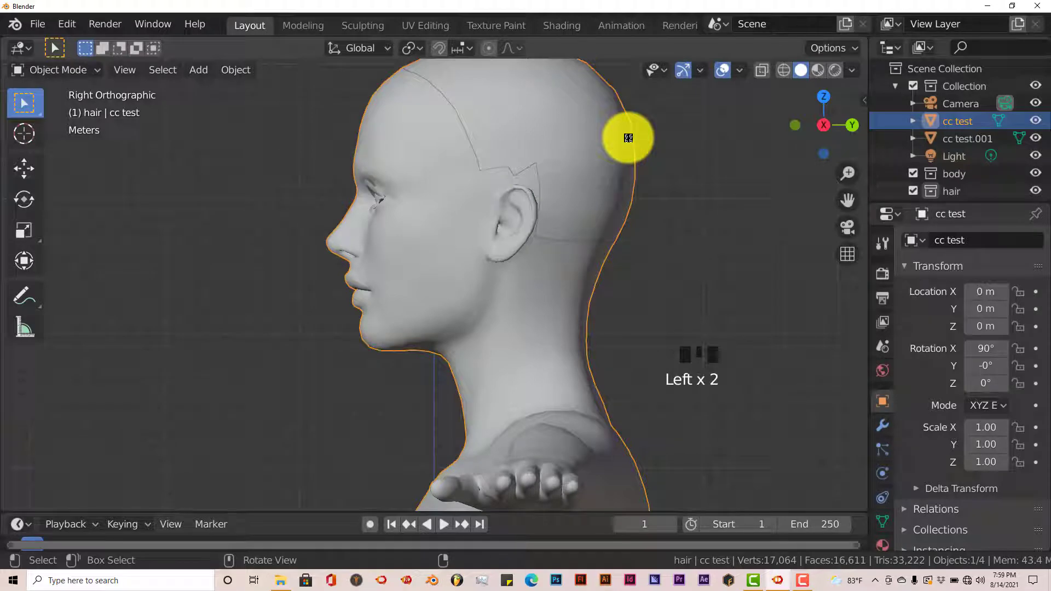
pyautogui.press('m')
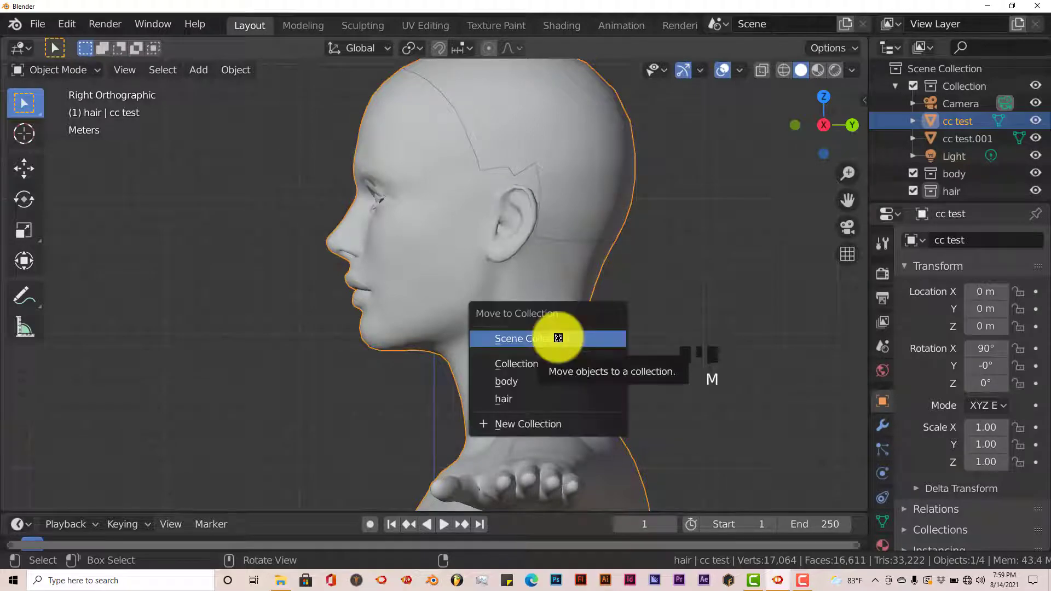
pyautogui.click(532, 380)
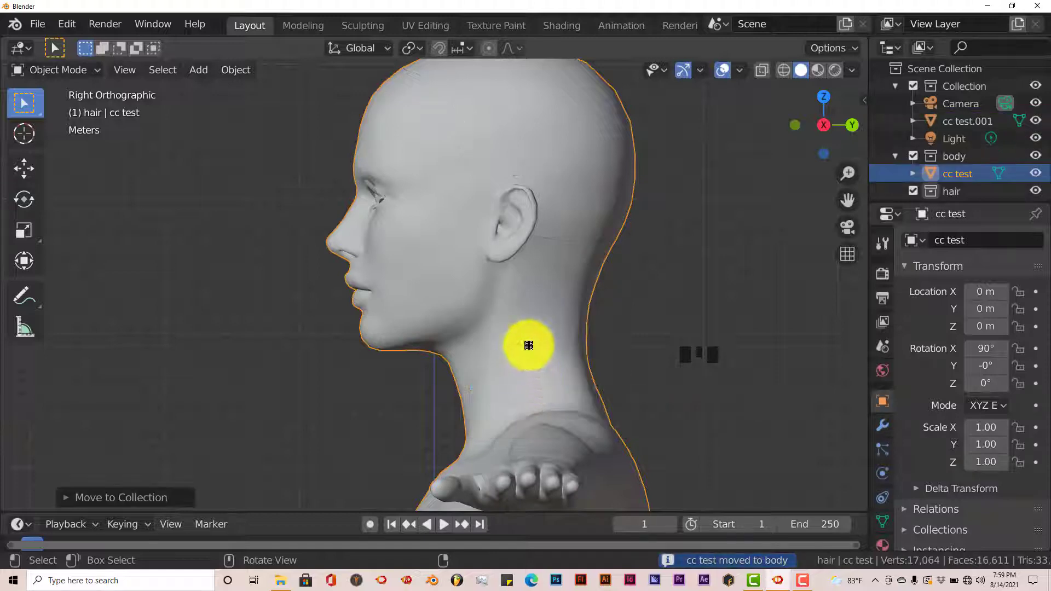
# Exclude the body collection from the view layer and move the separated scalp mesh cc test.001 to the hair collection
pyautogui.scroll(-2, 509, 319)
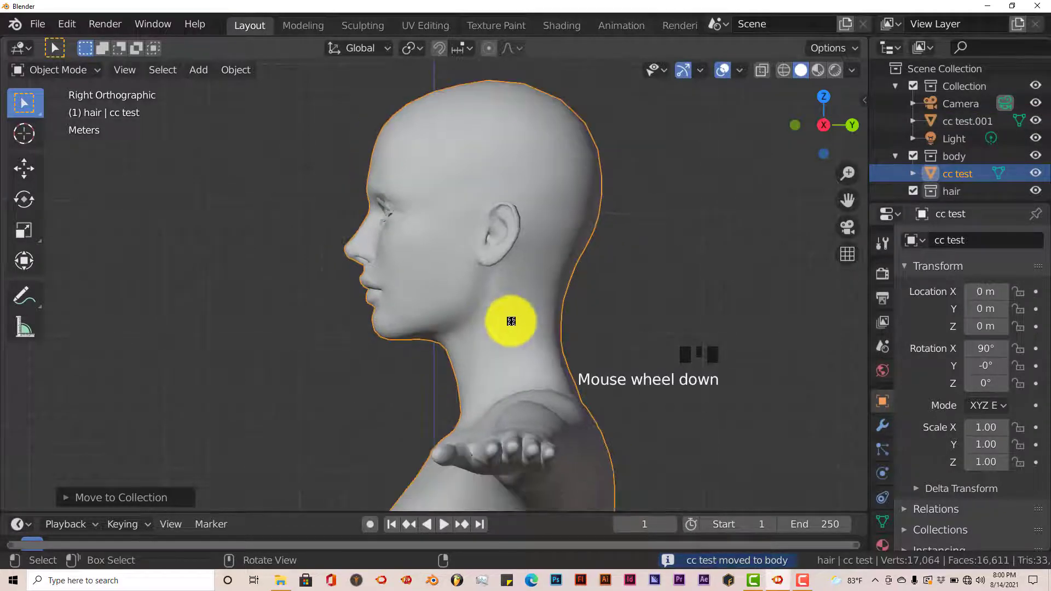
pyautogui.moveTo(509, 319)
pyautogui.mouseDown(button='middle')
pyautogui.moveTo(525, 347)
pyautogui.moveTo(507, 323)
pyautogui.mouseUp(button='middle')
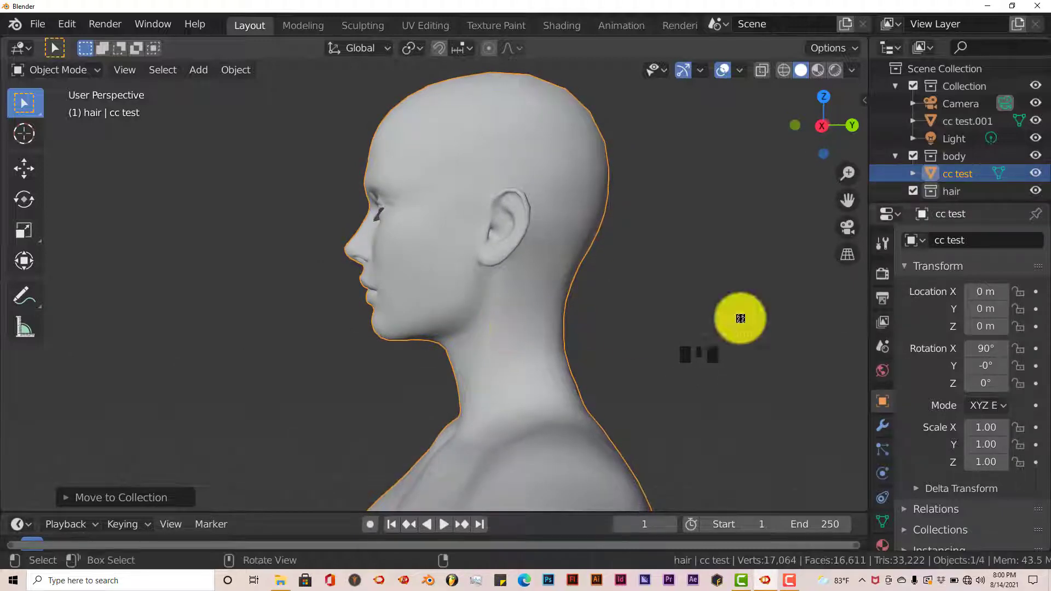
pyautogui.click(913, 156)
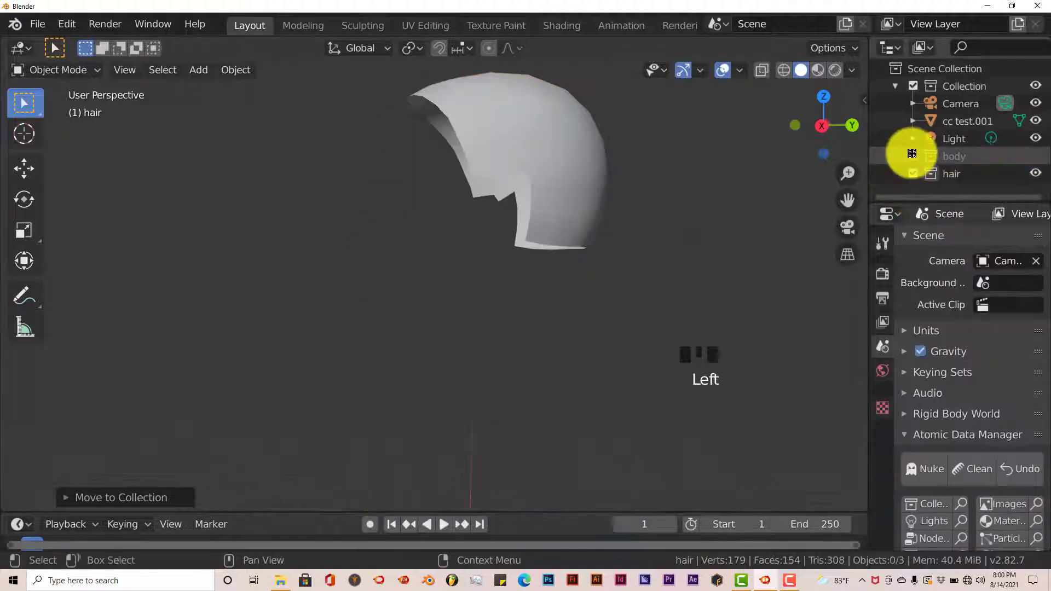
pyautogui.click(914, 153)
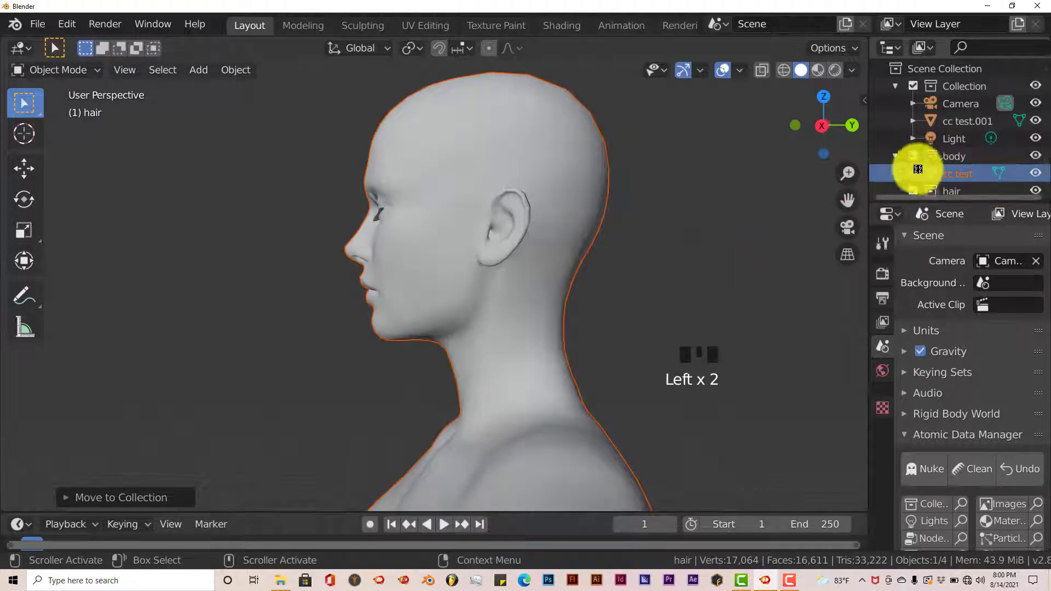
pyautogui.click(911, 157)
pyautogui.click(588, 173)
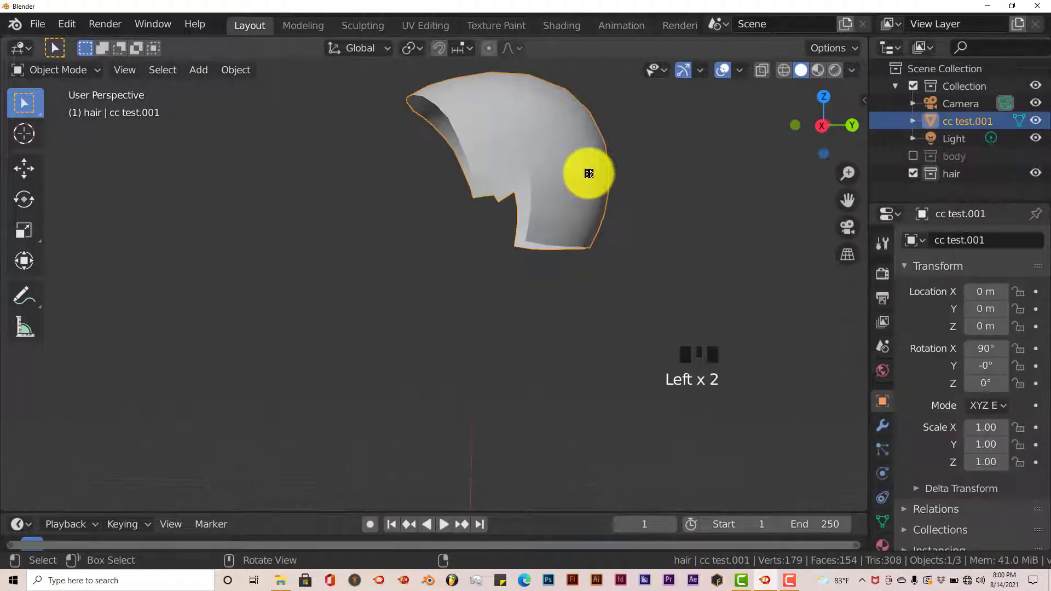
pyautogui.press('m')
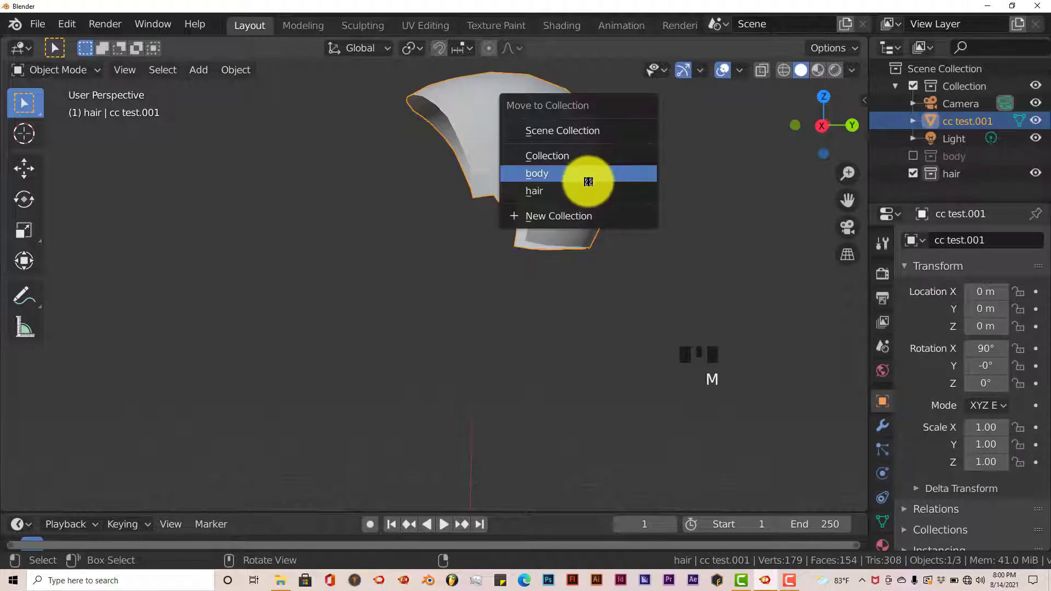
pyautogui.click(576, 192)
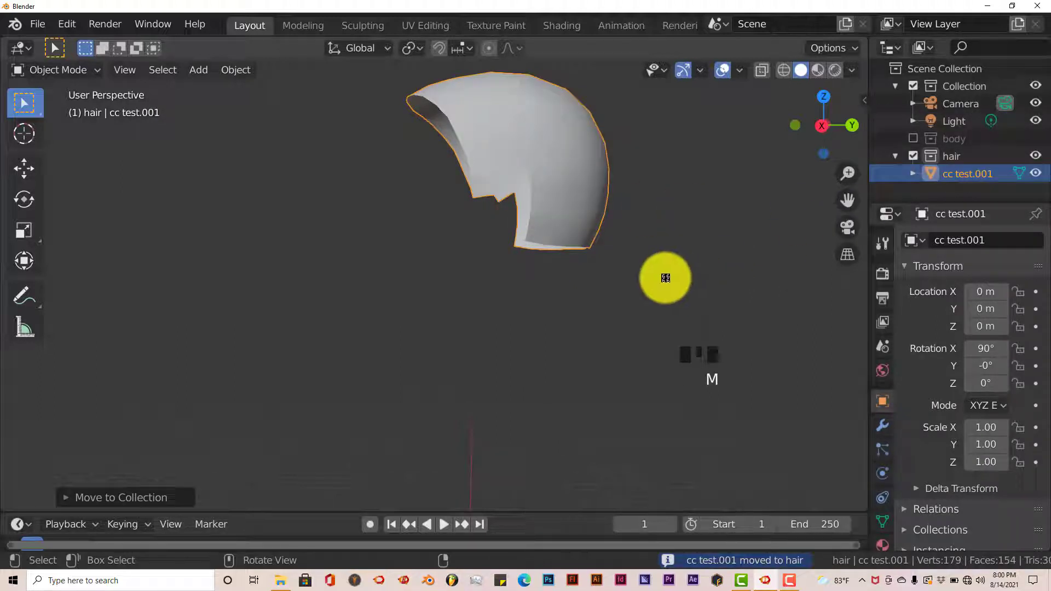
# Rename the scalp mesh in the hair collection to hair
pyautogui.doubleClick(966, 173)
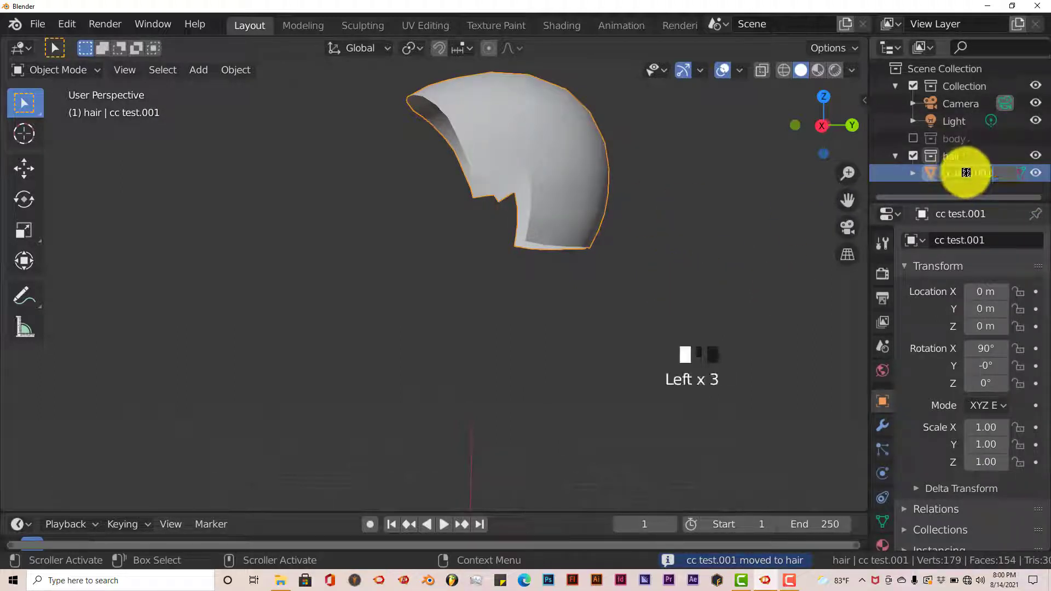
pyautogui.write('h')
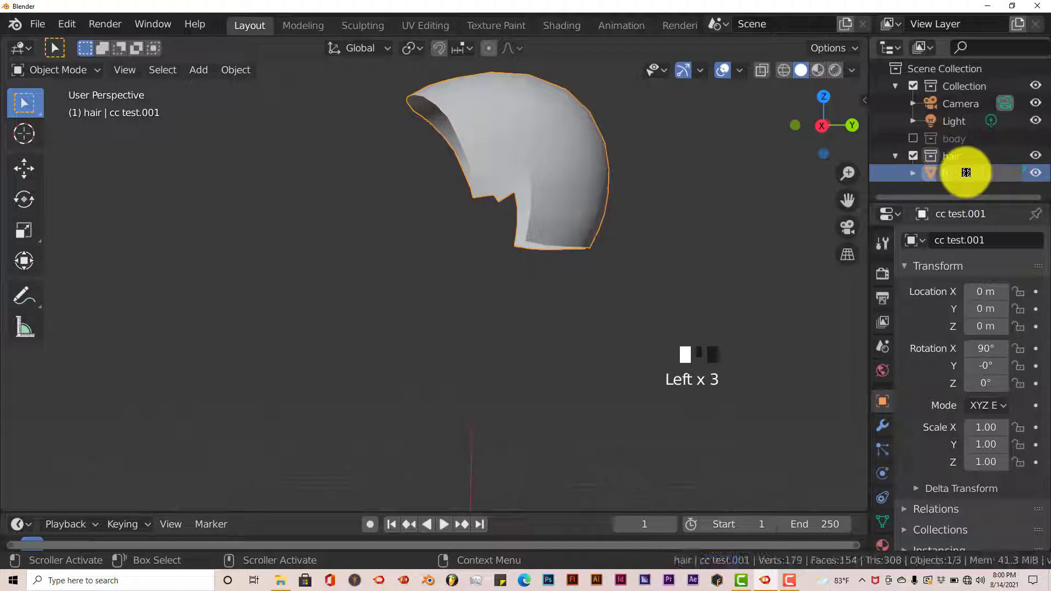
pyautogui.write('ai')
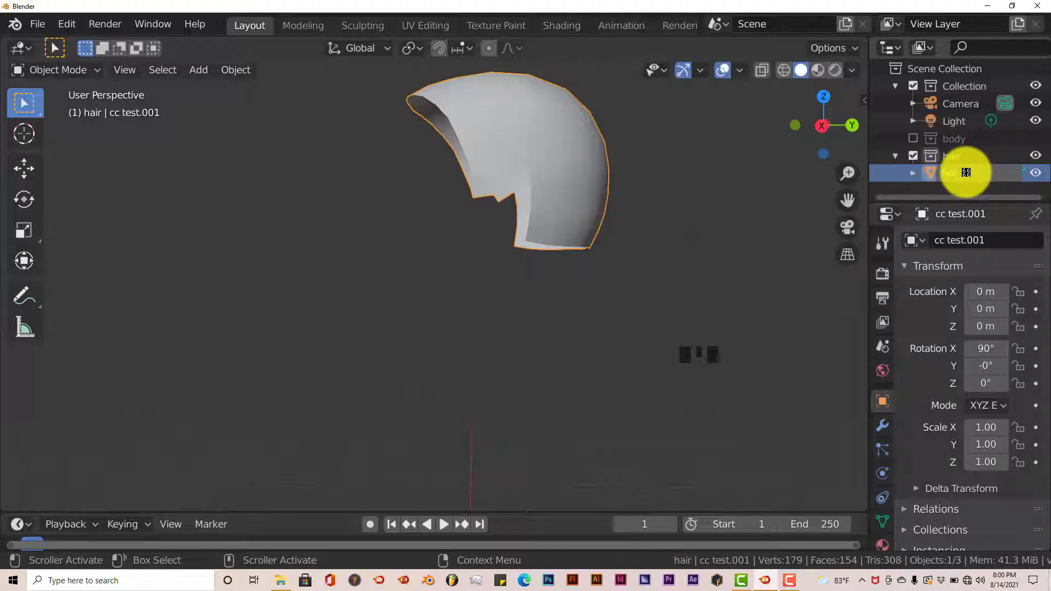
pyautogui.write('r')
pyautogui.press('Return')
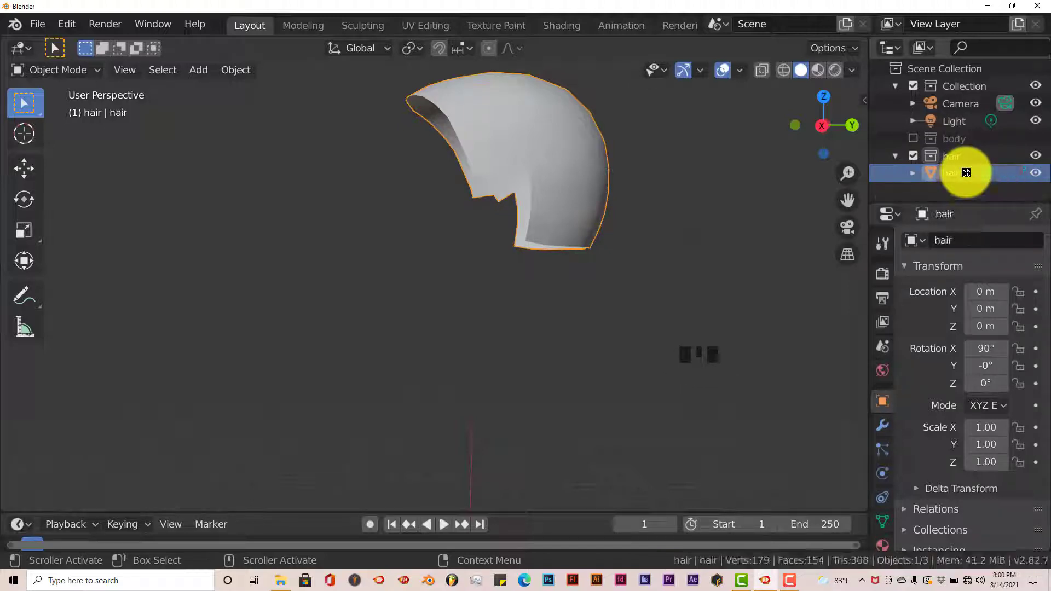
# Save the file over the existing hair style.blend in the trifold tutorials folder
pyautogui.click(39, 26)
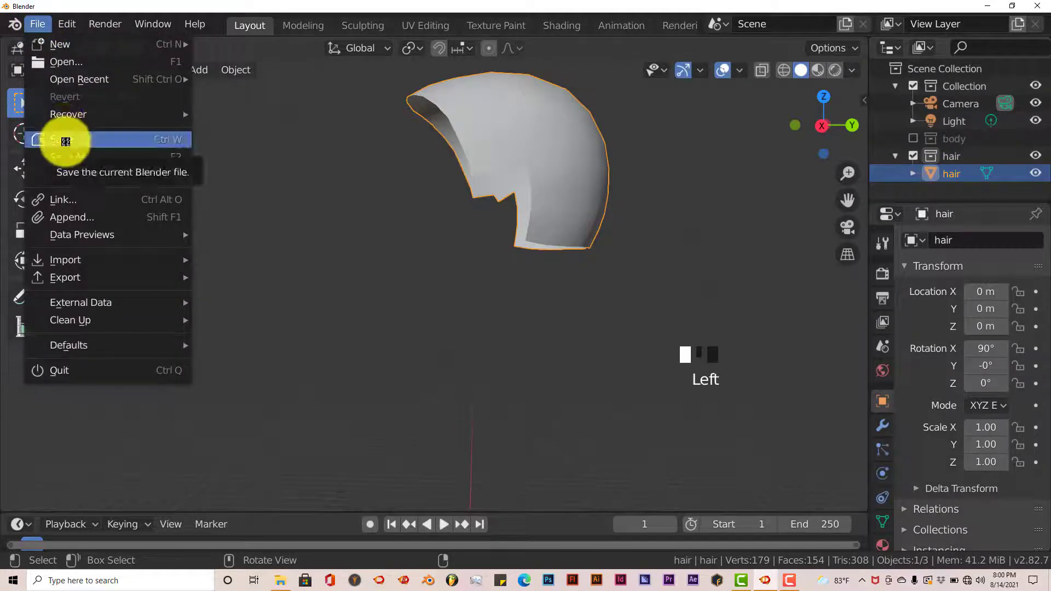
pyautogui.click(66, 142)
pyautogui.scroll(-2, 355, 387)
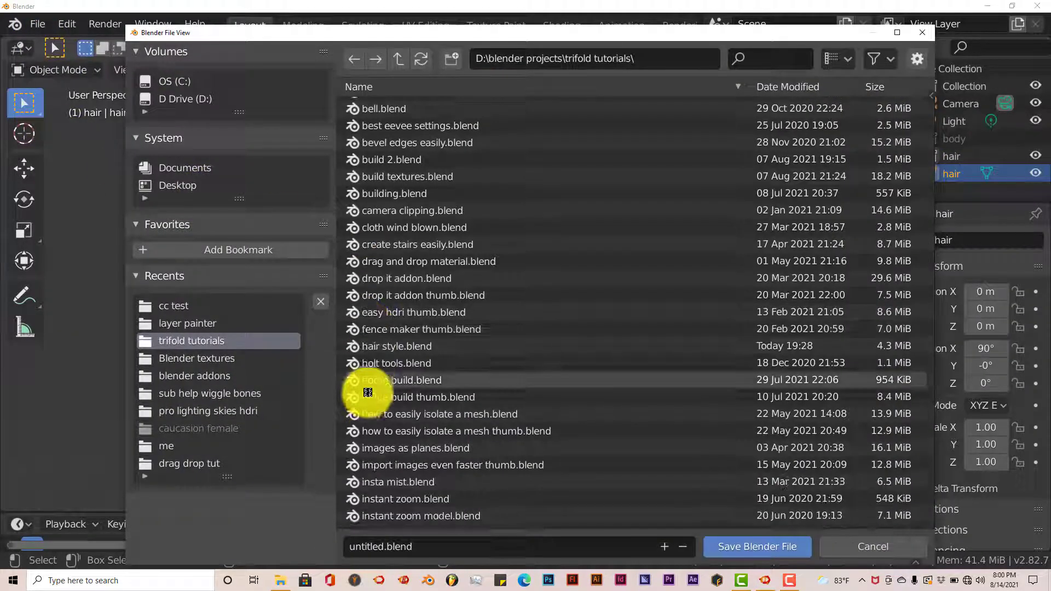
pyautogui.scroll(-3, 402, 471)
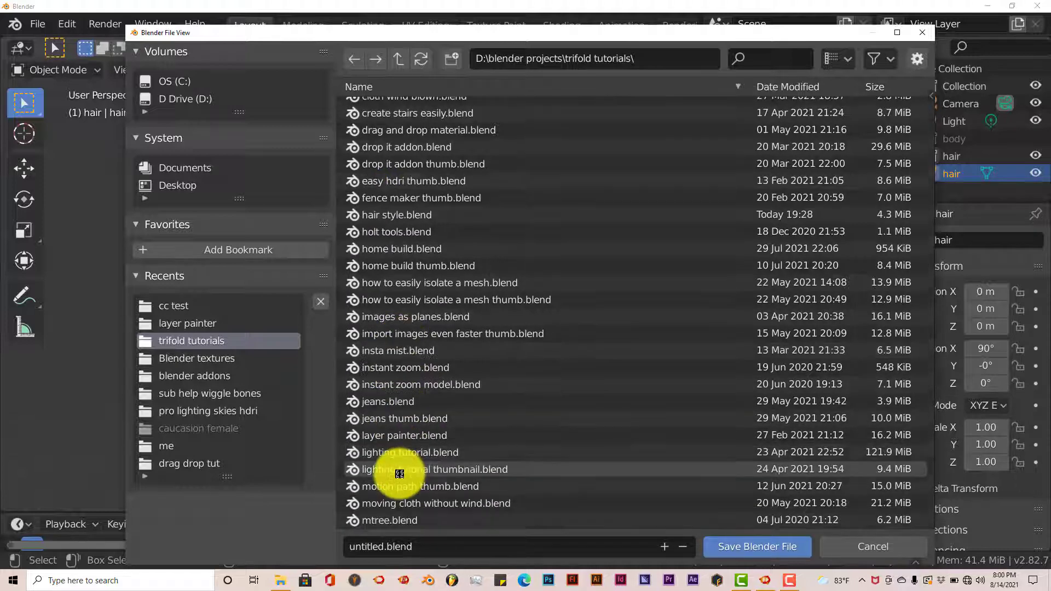
pyautogui.scroll(-2, 399, 474)
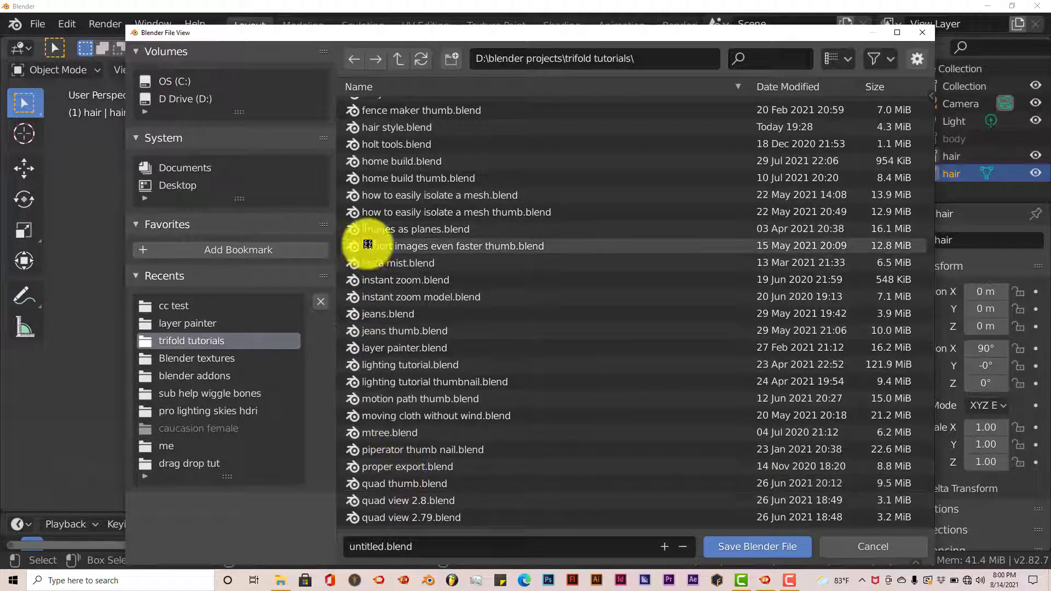
pyautogui.click(383, 127)
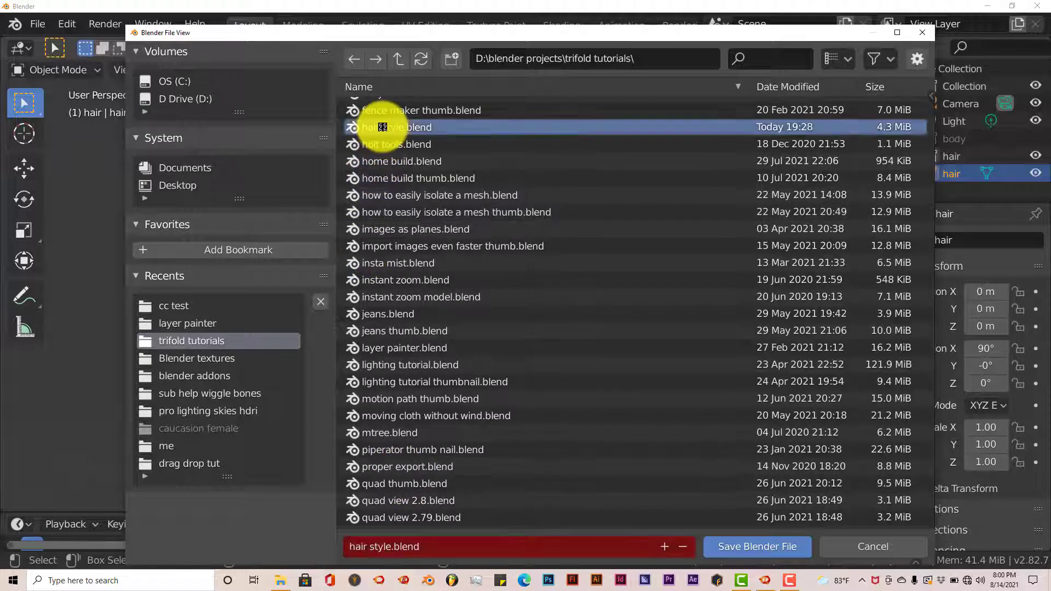
pyautogui.click(734, 546)
# Widen the sidebar area, split off a second Outliner between the Outliner and the Properties editor, and change it to an Image Editor
pyautogui.scroll(-1, 474, 354)
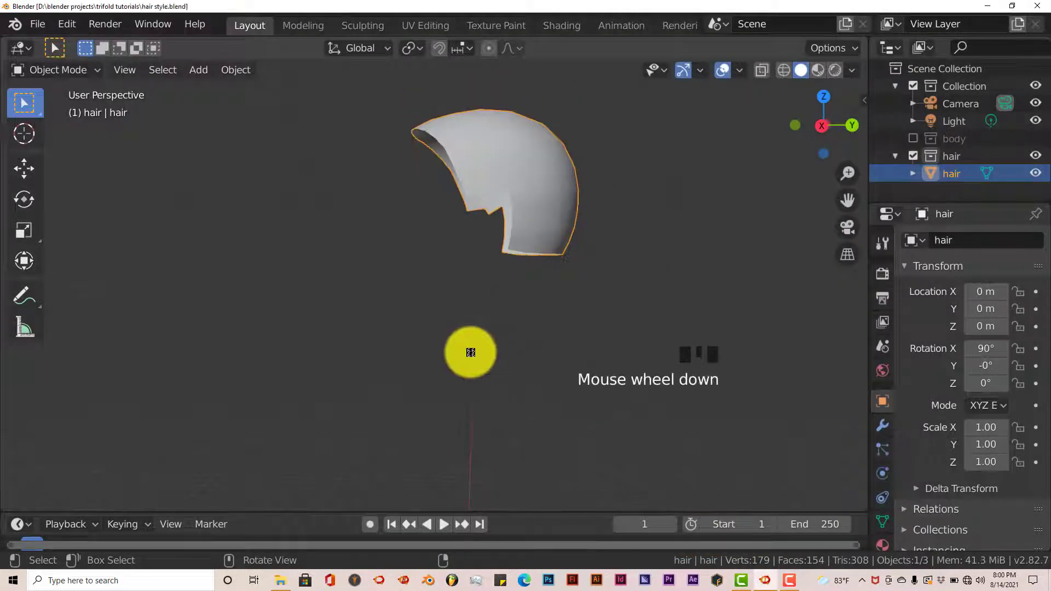
pyautogui.press('KP_7')
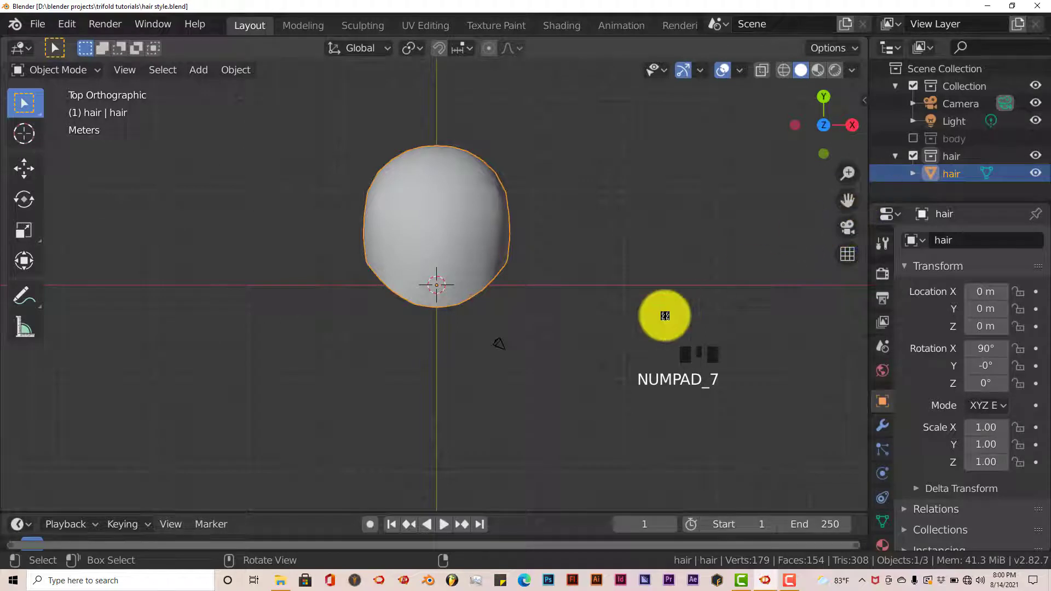
pyautogui.press('KP_1')
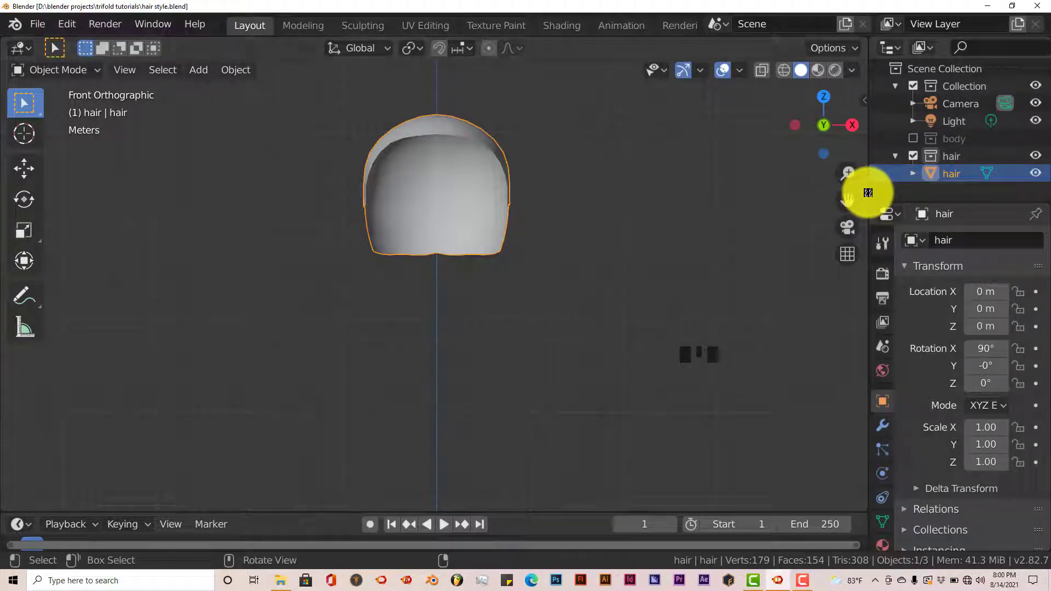
pyautogui.moveTo(869, 193); pyautogui.dragTo(763, 195)
pyautogui.moveTo(926, 203); pyautogui.dragTo(905, 311)
pyautogui.moveTo(1042, 39); pyautogui.dragTo(790, 175)
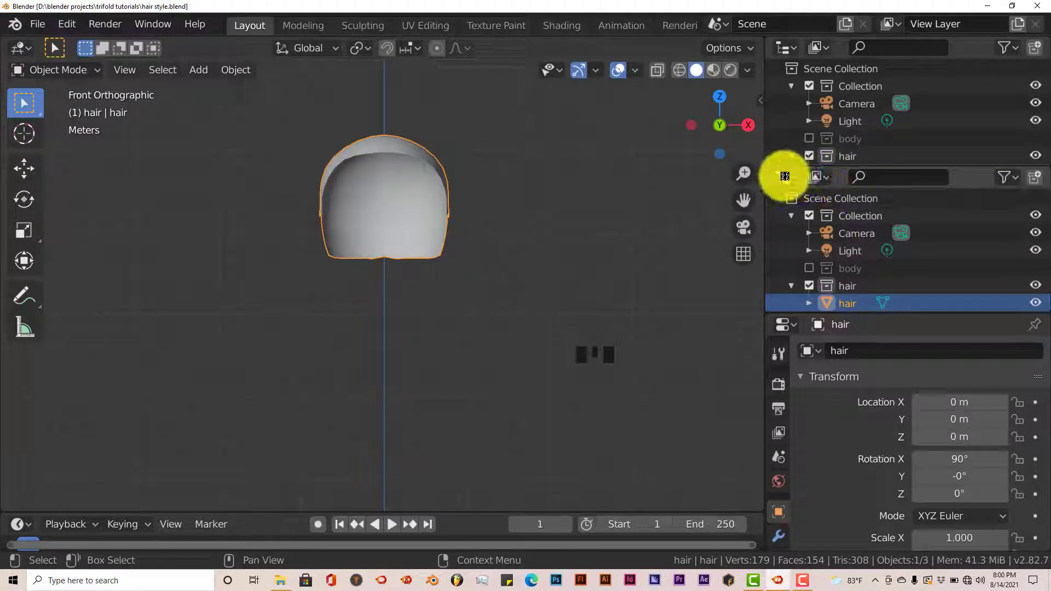
pyautogui.click(787, 176)
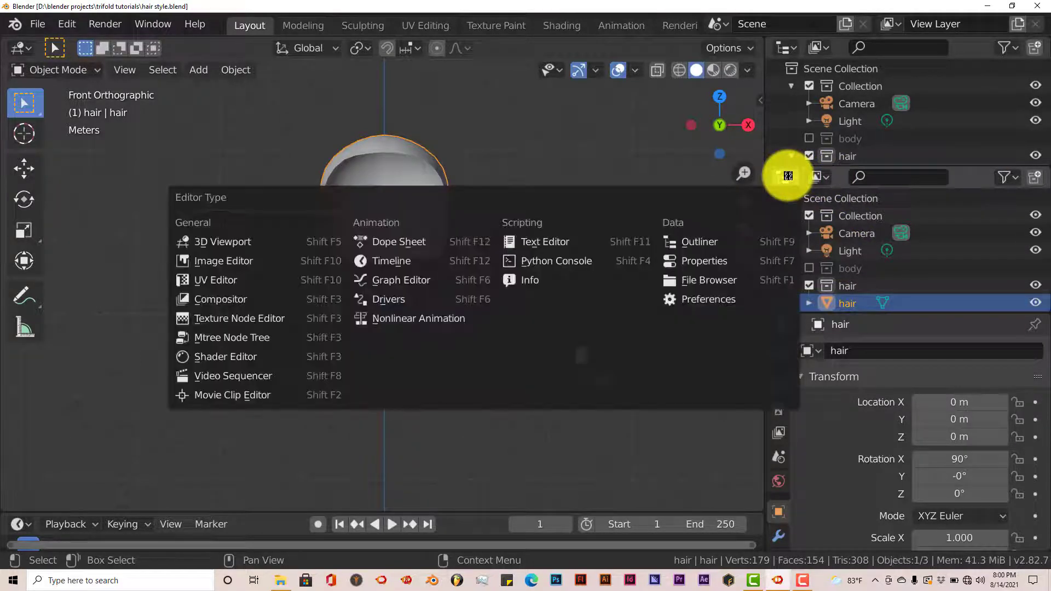
pyautogui.click(217, 262)
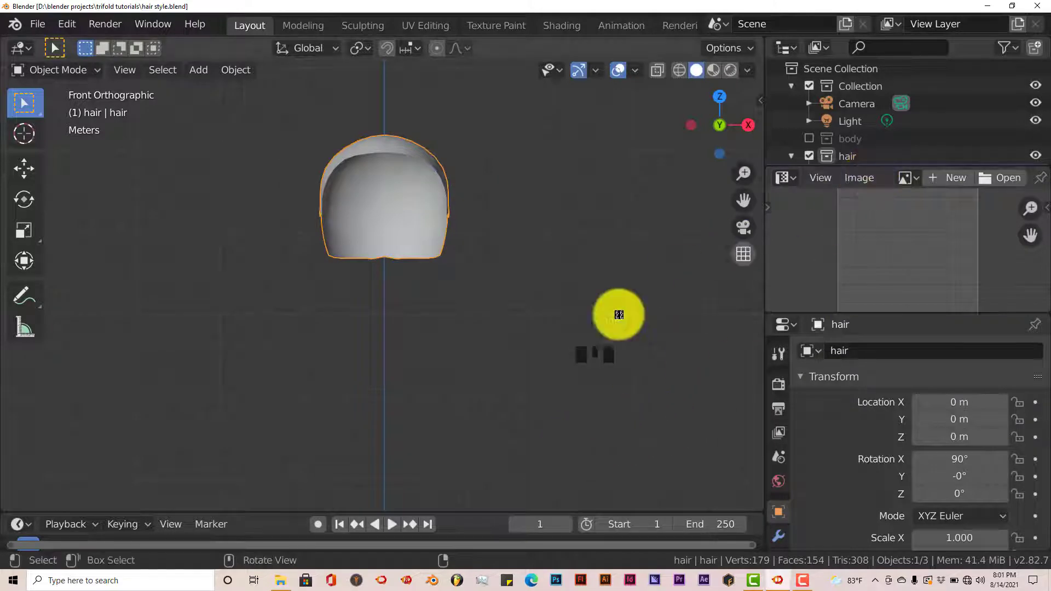
# Load the reference photo hair style 2.JPG from the Desktop folder into the Image Editor and minimise the folder window
pyautogui.moveTo(287, 580)
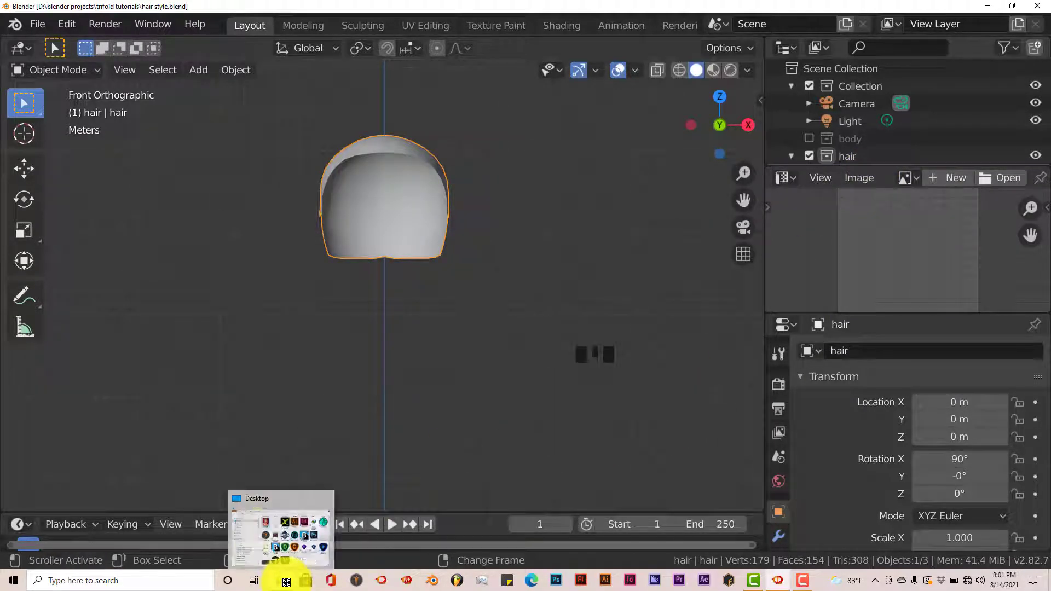
pyautogui.click(282, 545)
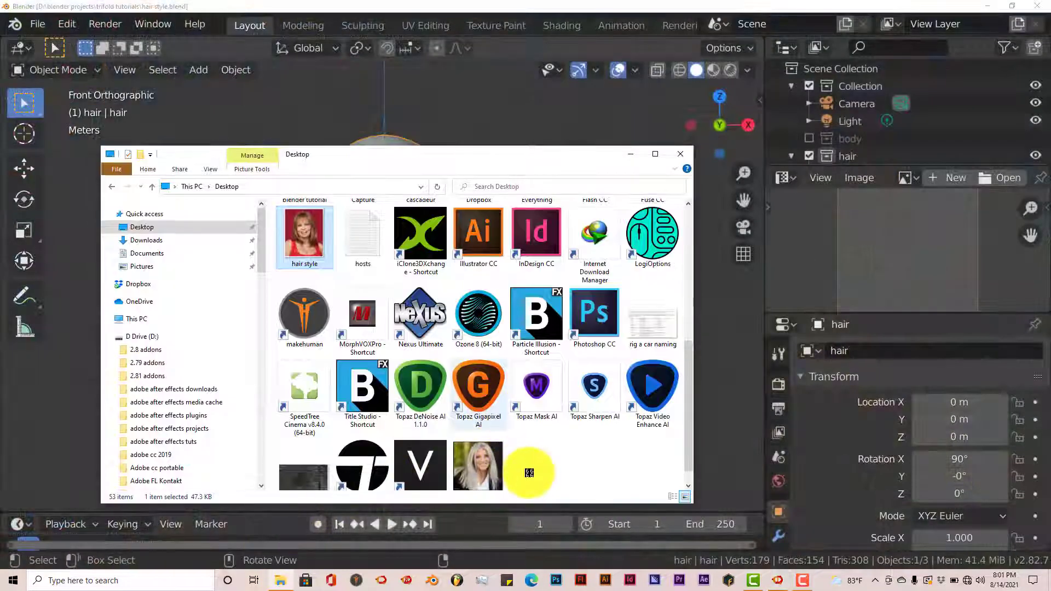
pyautogui.click(471, 451)
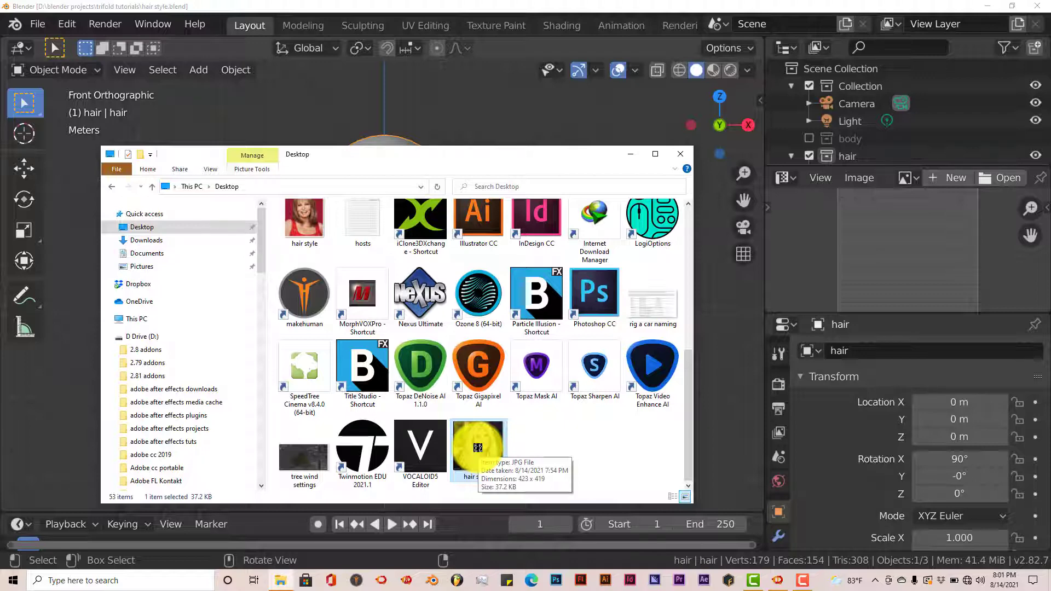
pyautogui.moveTo(477, 448); pyautogui.dragTo(886, 272)
pyautogui.click(632, 154)
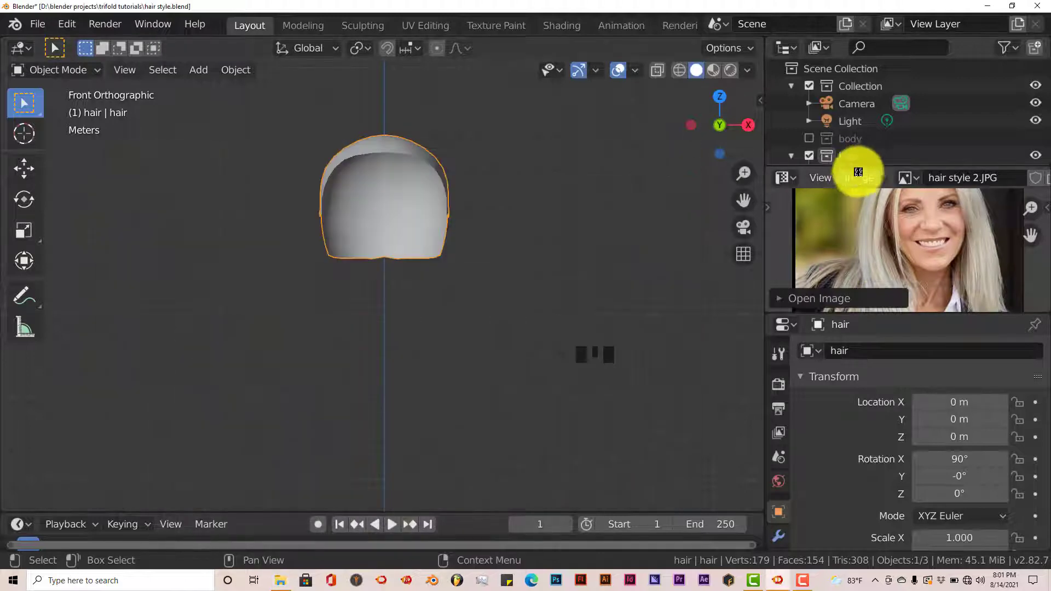
# Enlarge the Image Editor to show most of the reference photo and pin the hair object in the Properties editor
pyautogui.moveTo(863, 166); pyautogui.dragTo(860, 128)
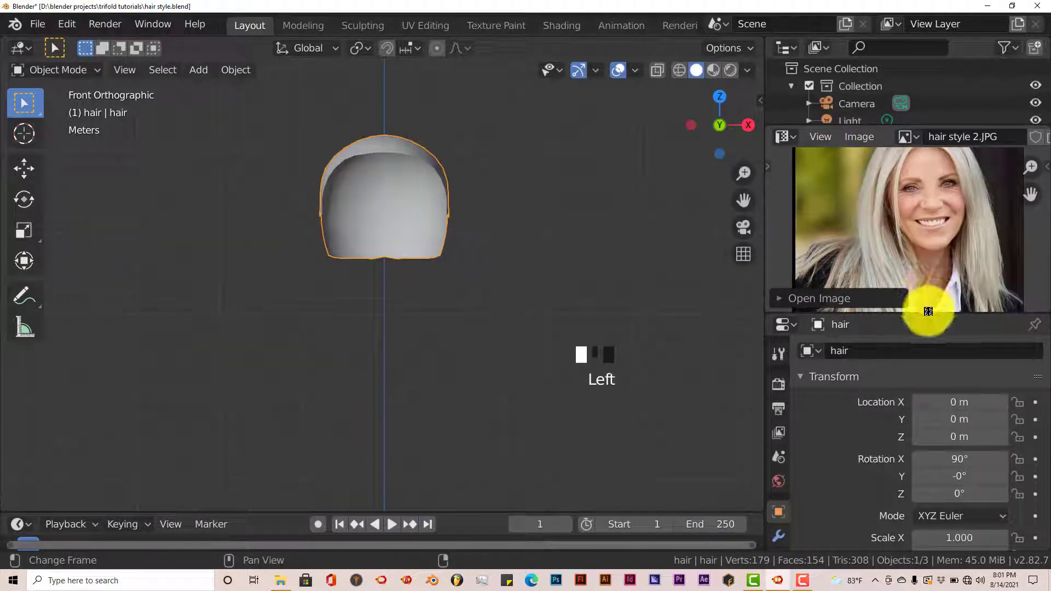
pyautogui.moveTo(929, 313); pyautogui.dragTo(922, 398)
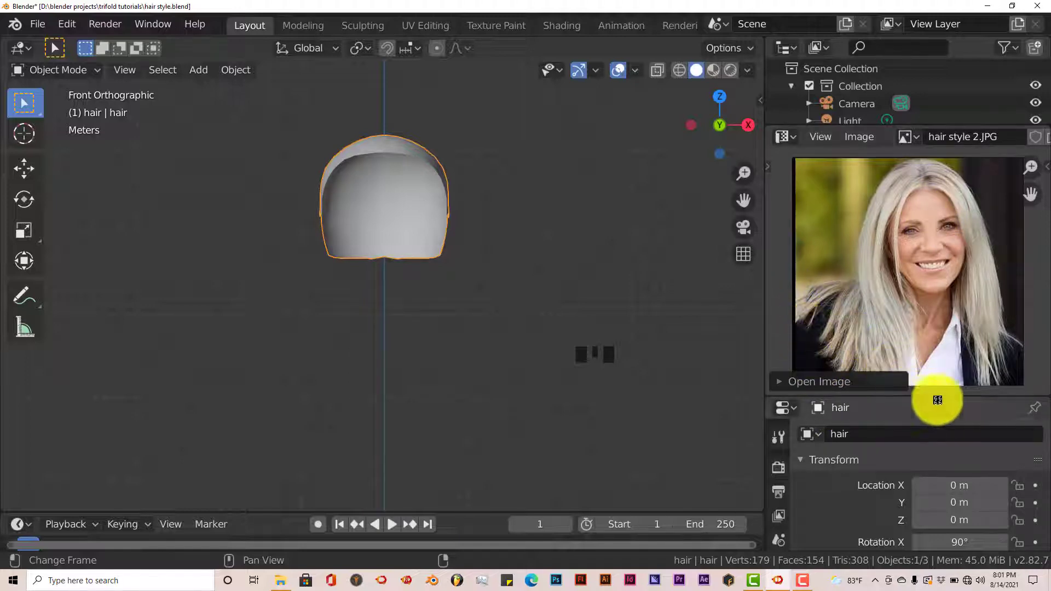
pyautogui.click(1035, 411)
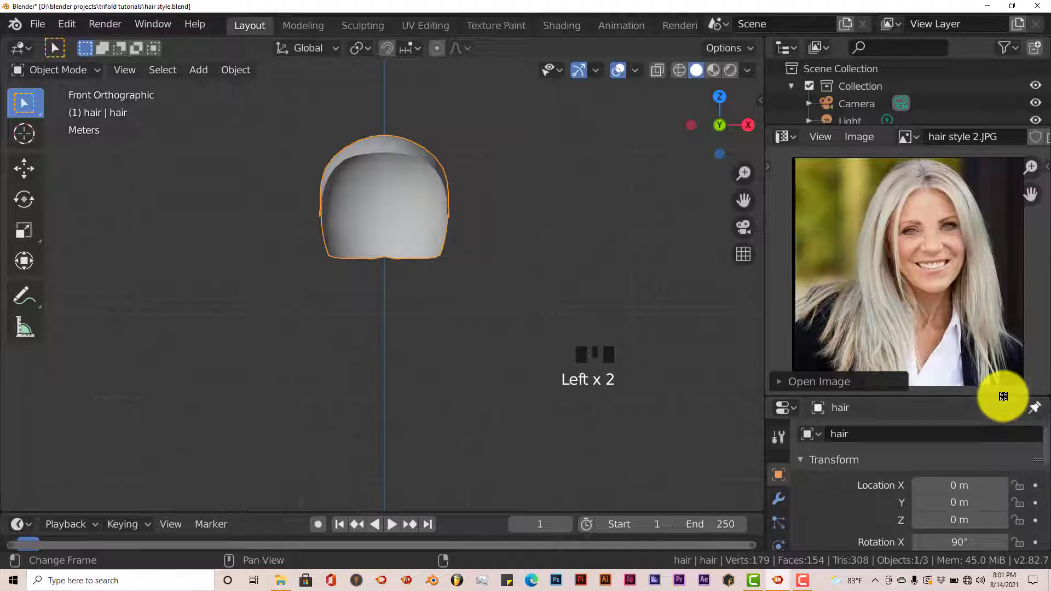
pyautogui.moveTo(1002, 396); pyautogui.dragTo(1002, 360)
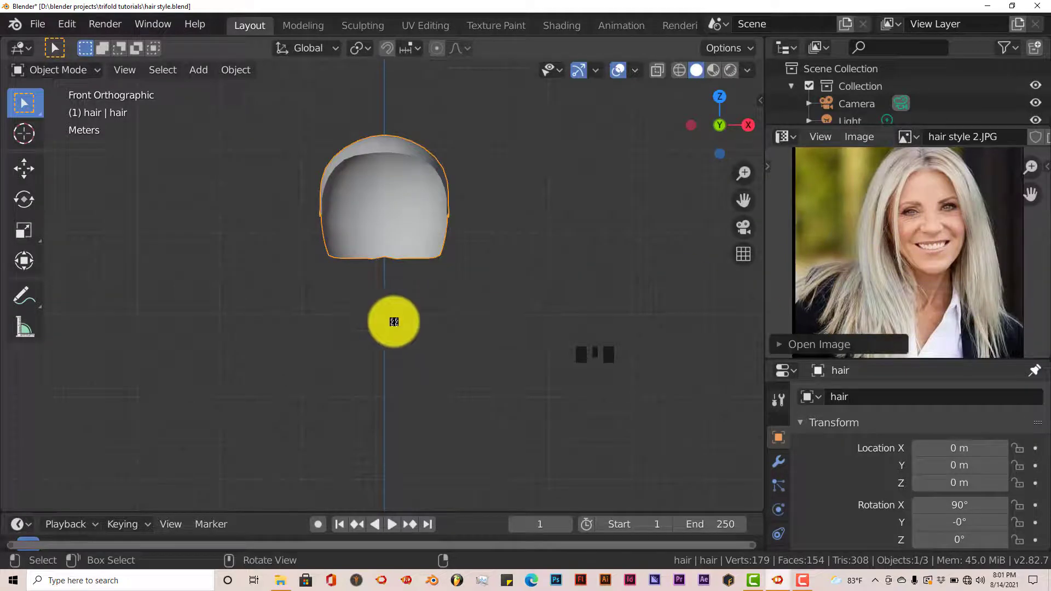
# Put the hair object in Edit Mode and show its whole mesh from the top view
pyautogui.scroll(3, 368, 272)
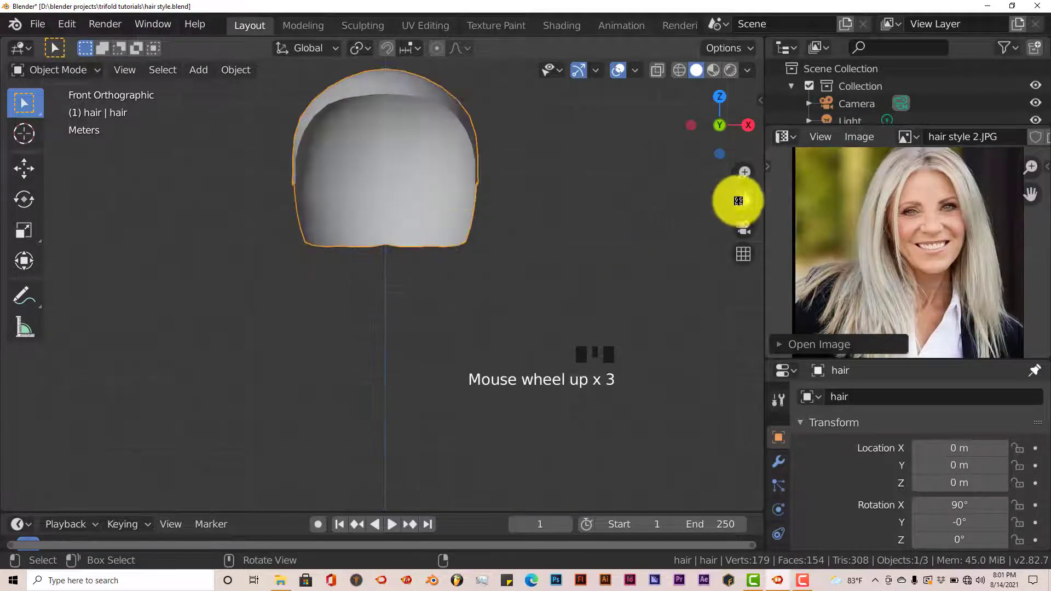
pyautogui.moveTo(742, 200); pyautogui.dragTo(748, 274)
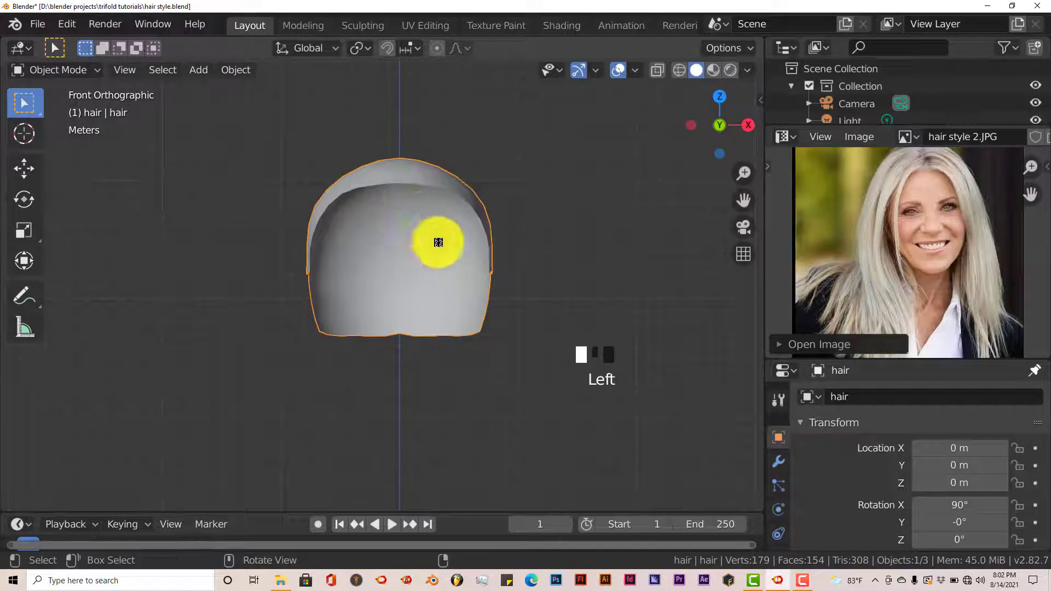
pyautogui.scroll(1, 439, 243)
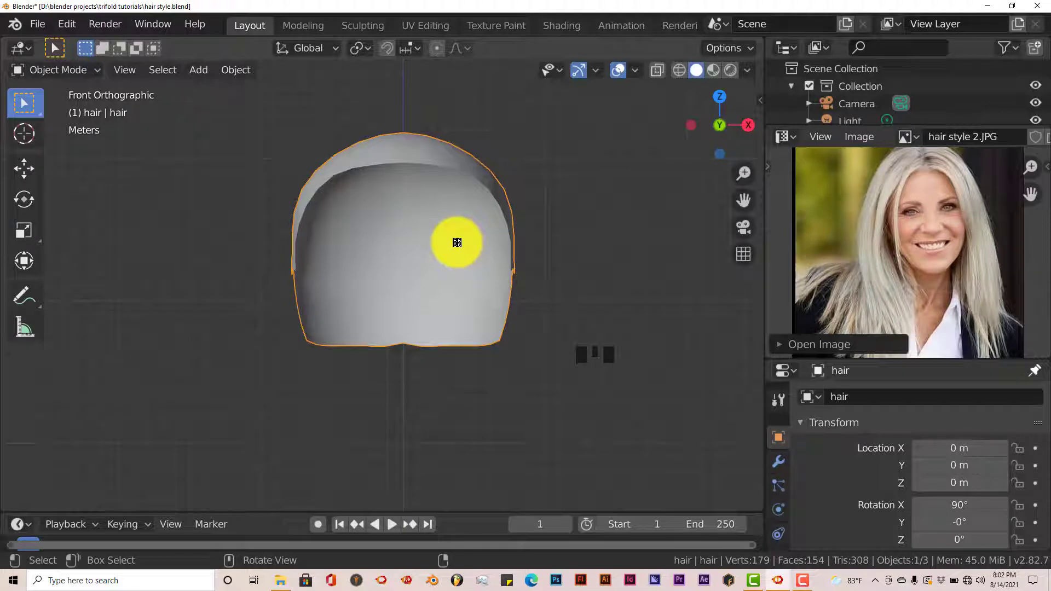
pyautogui.press('Tab')
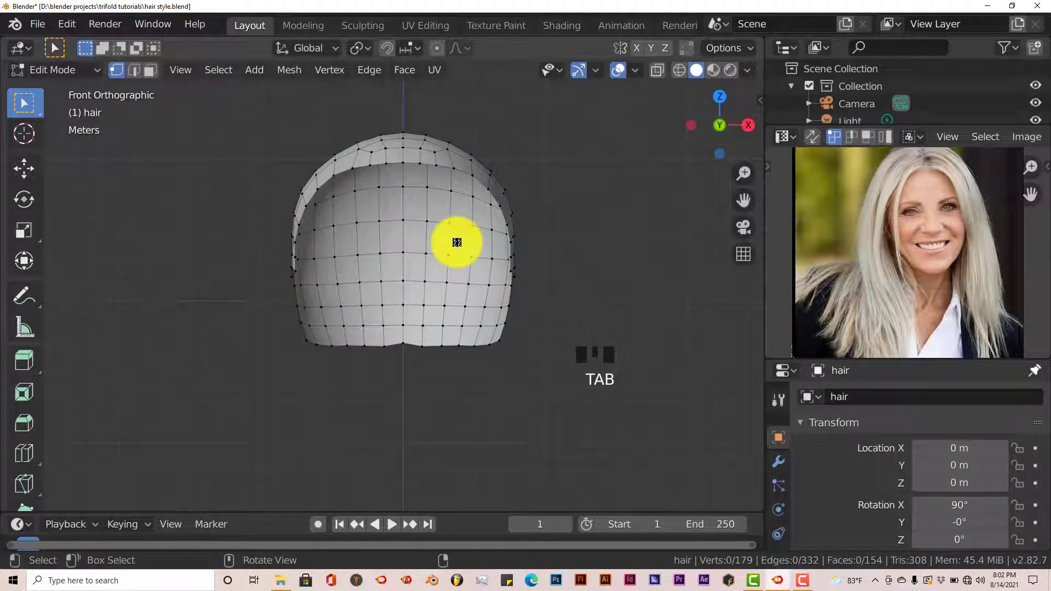
pyautogui.press('KP_7')
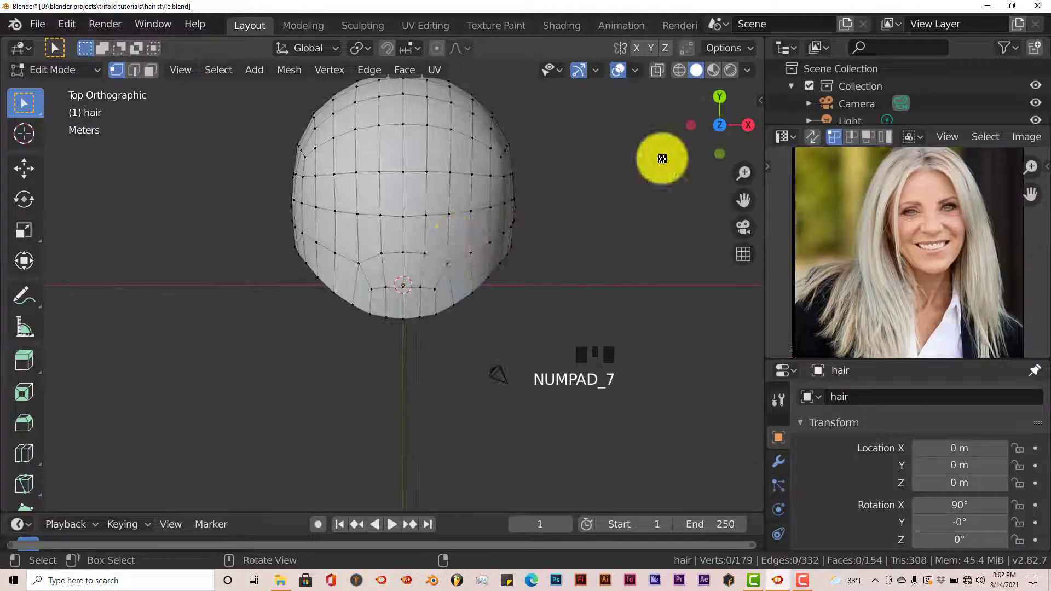
pyautogui.moveTo(743, 199); pyautogui.dragTo(741, 274)
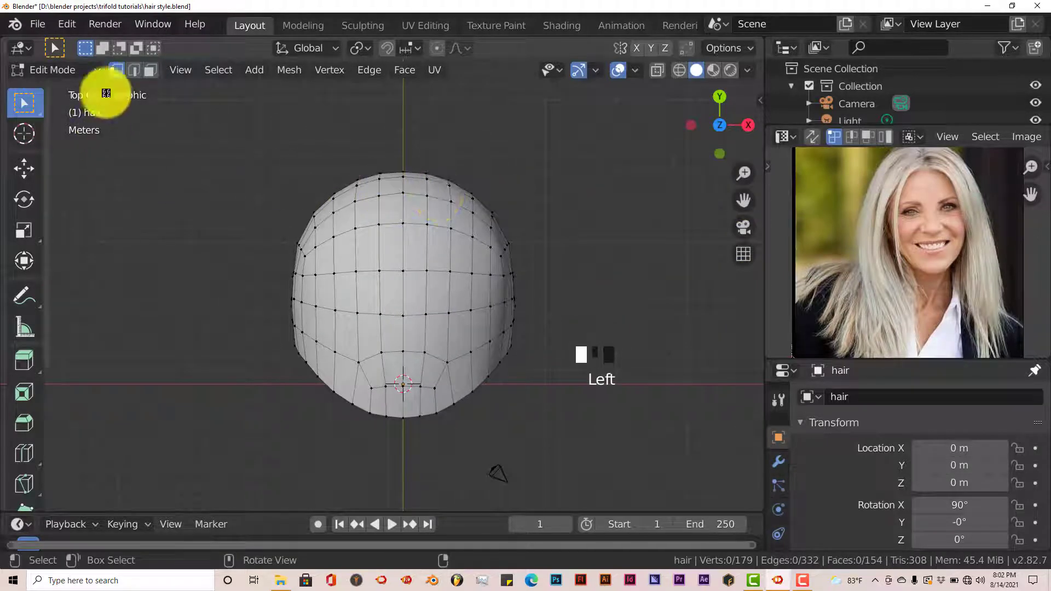
# Select the scalp's lengthwise centre edge loop, leave out its vertices near the front hairline, and mark it as a seam
pyautogui.click(408, 244)
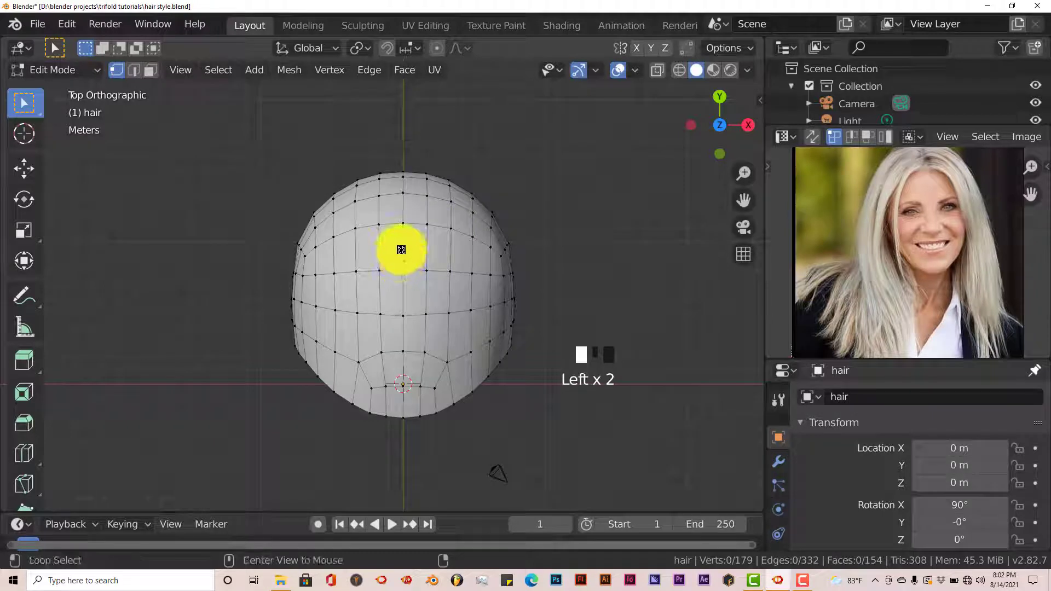
pyautogui.keyDown('alt'); pyautogui.click(402, 250); pyautogui.keyUp('alt')
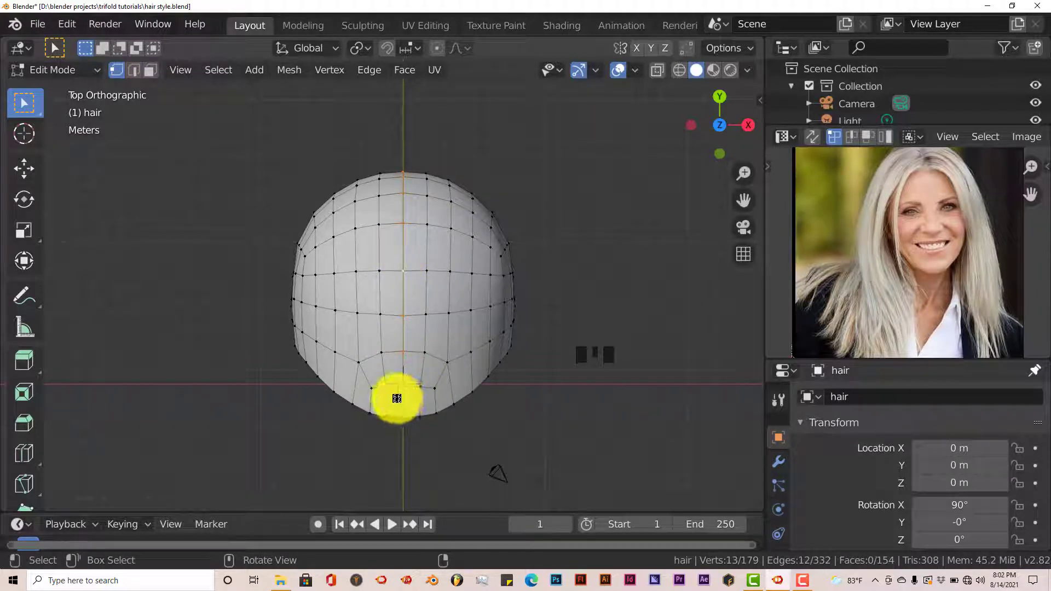
pyautogui.press('c')
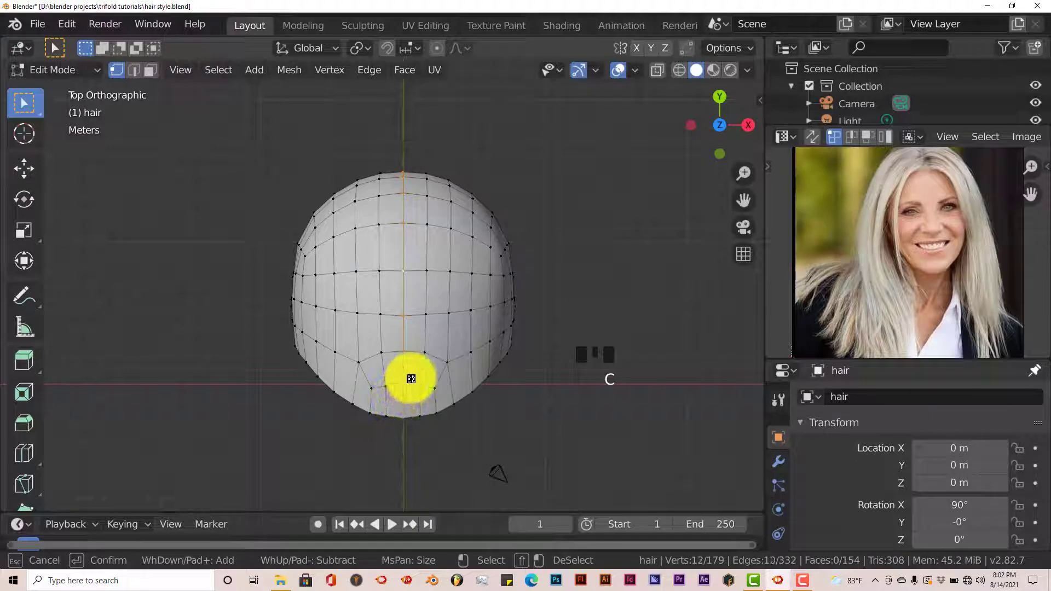
pyautogui.moveTo(411, 379); pyautogui.dragTo(408, 436, button='middle')
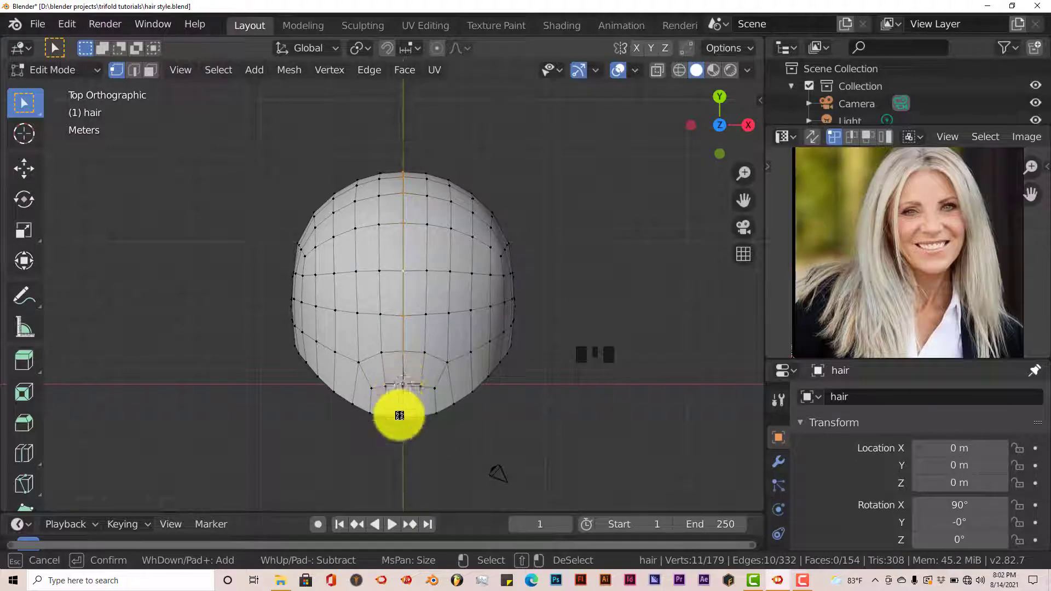
pyautogui.rightClick(414, 410)
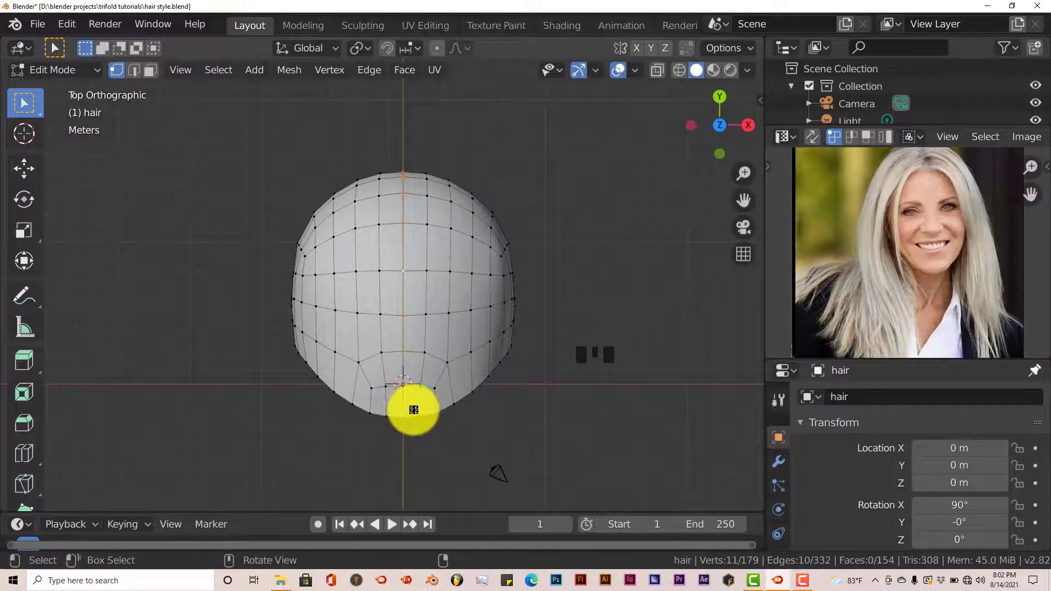
pyautogui.hotkey('ctrl', 'e')
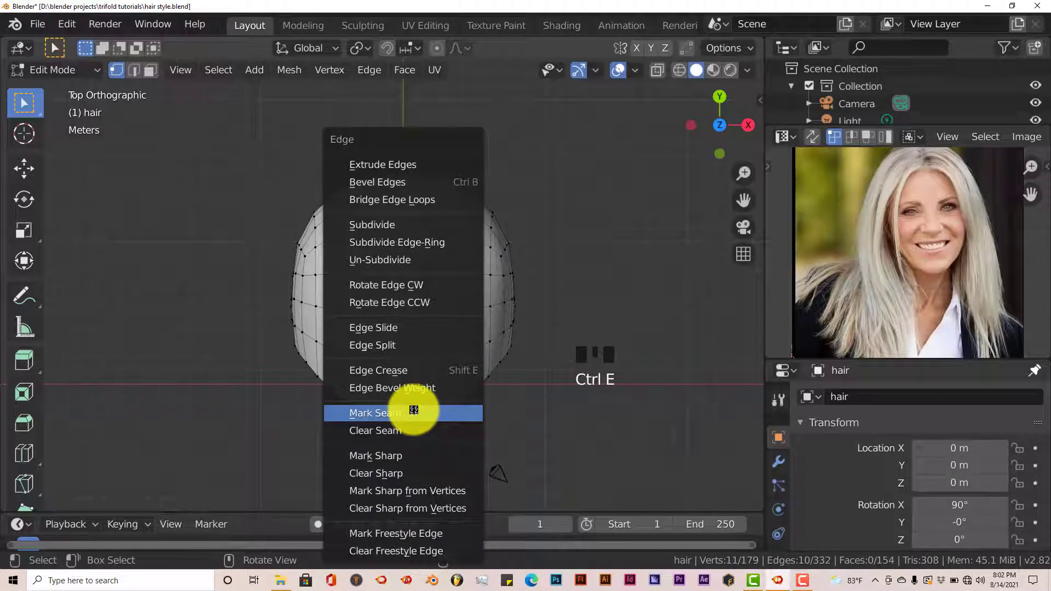
pyautogui.click(414, 412)
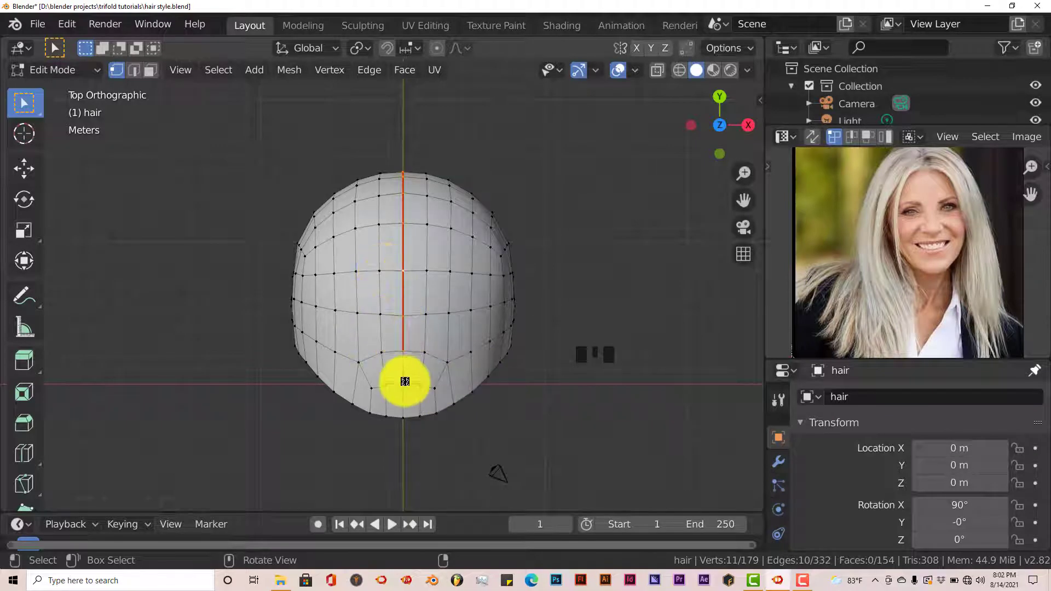
pyautogui.press('c')
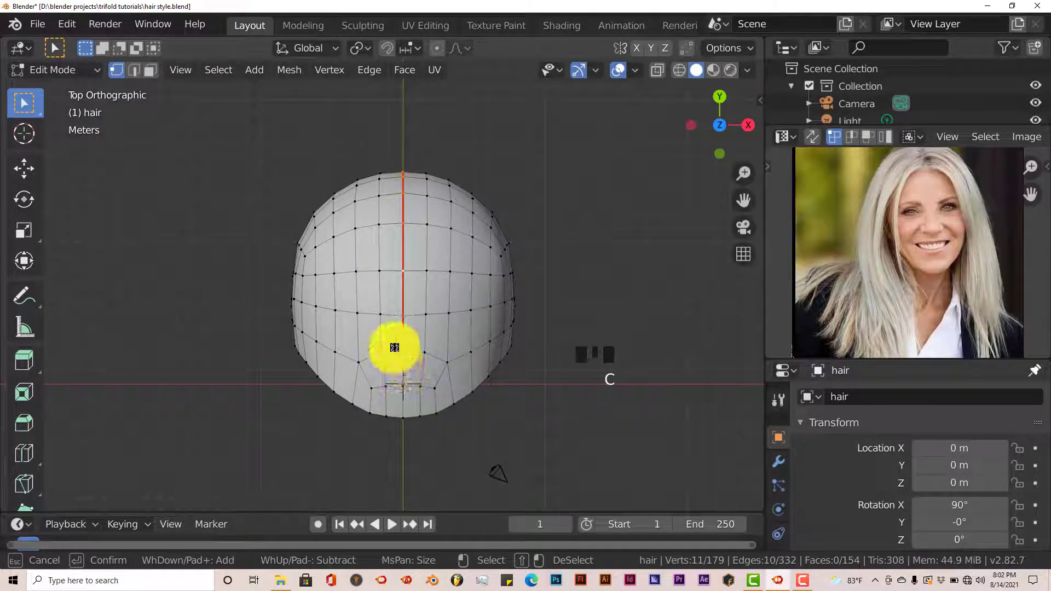
pyautogui.moveTo(399, 347); pyautogui.dragTo(399, 423)
pyautogui.rightClick(403, 373)
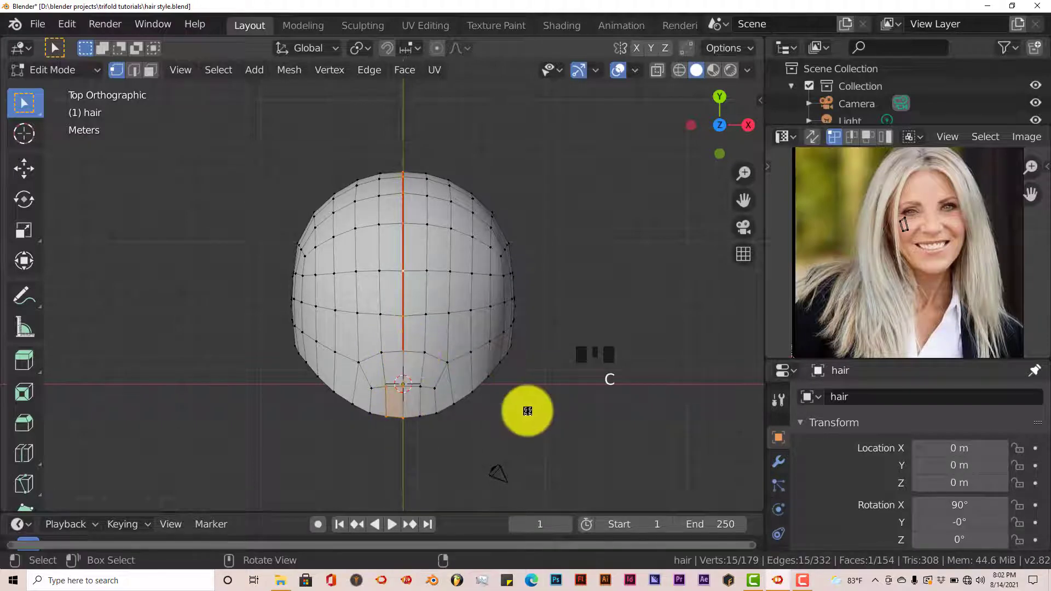
# Extend the centre seam to the front hairline by selecting the three frontmost centre vertices in wireframe, marking the seam, and restoring solid shading
pyautogui.hotkey('shift', 'z')
pyautogui.hotkey('alt', 'a')
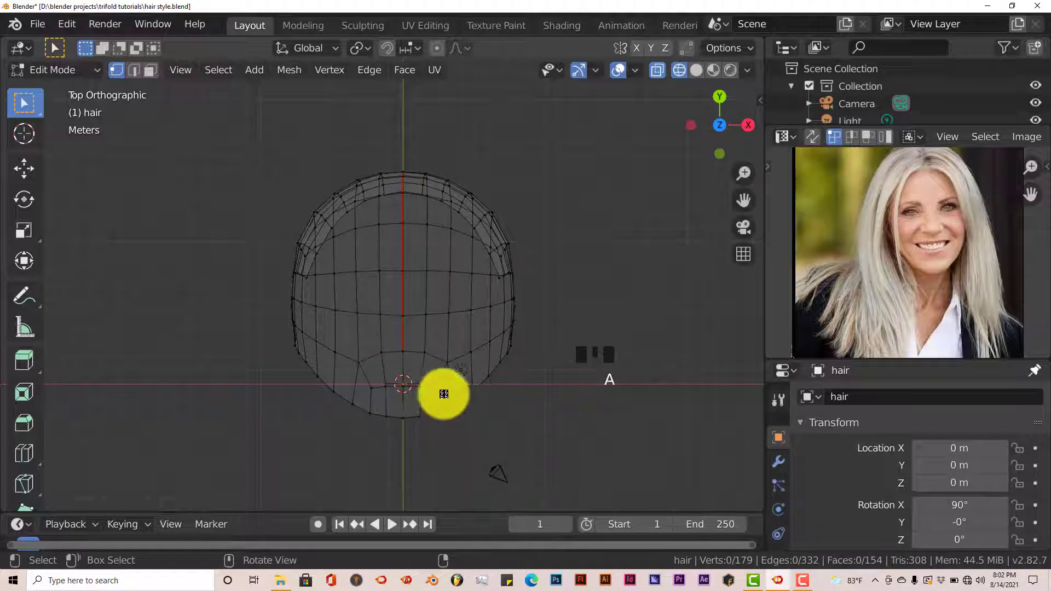
pyautogui.press('c')
pyautogui.moveTo(403, 356); pyautogui.dragTo(404, 425)
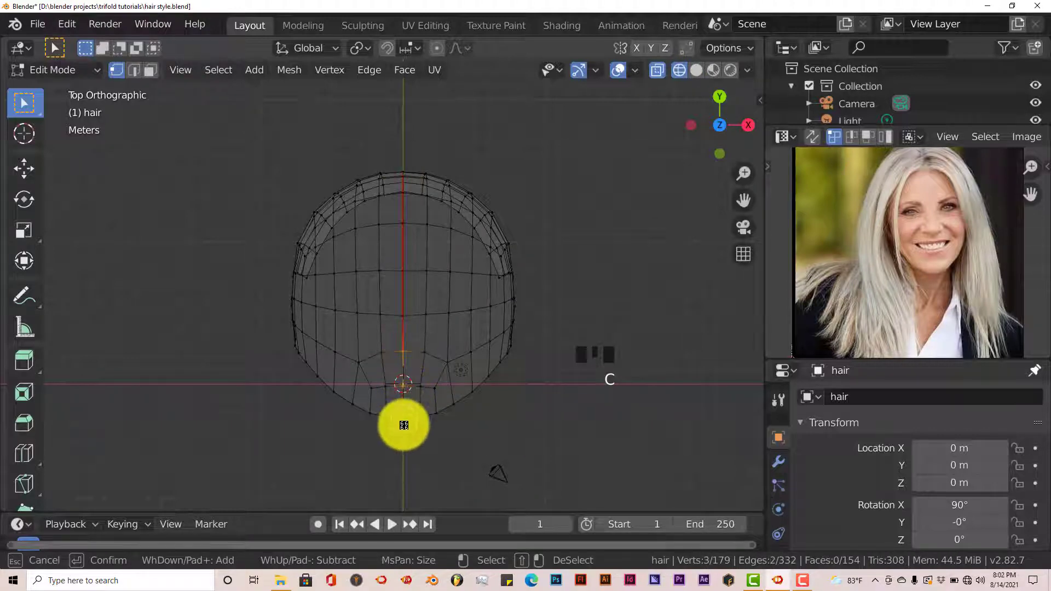
pyautogui.rightClick(481, 422)
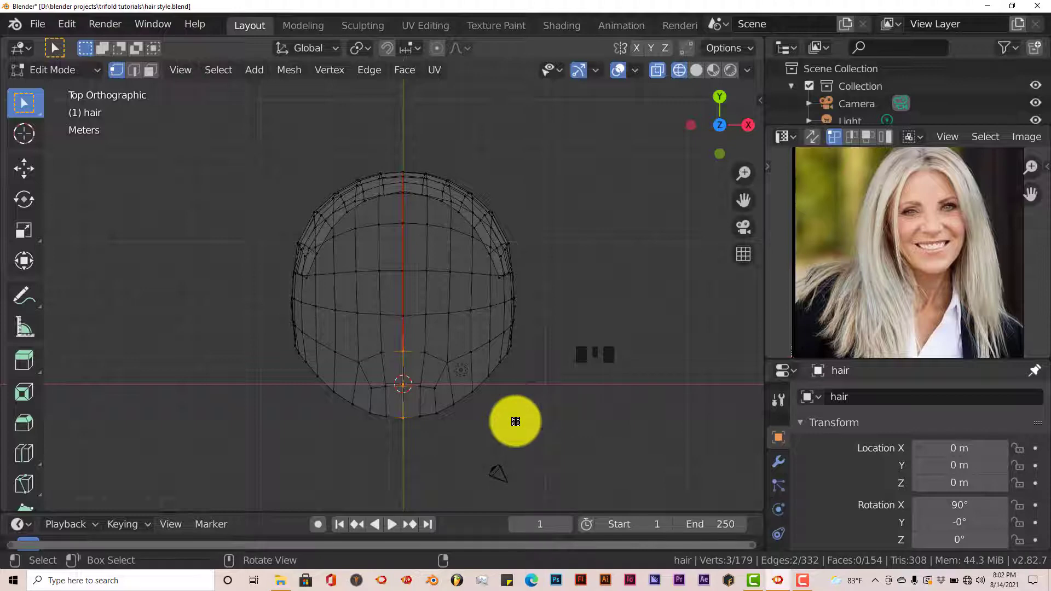
pyautogui.hotkey('ctrl', 'e')
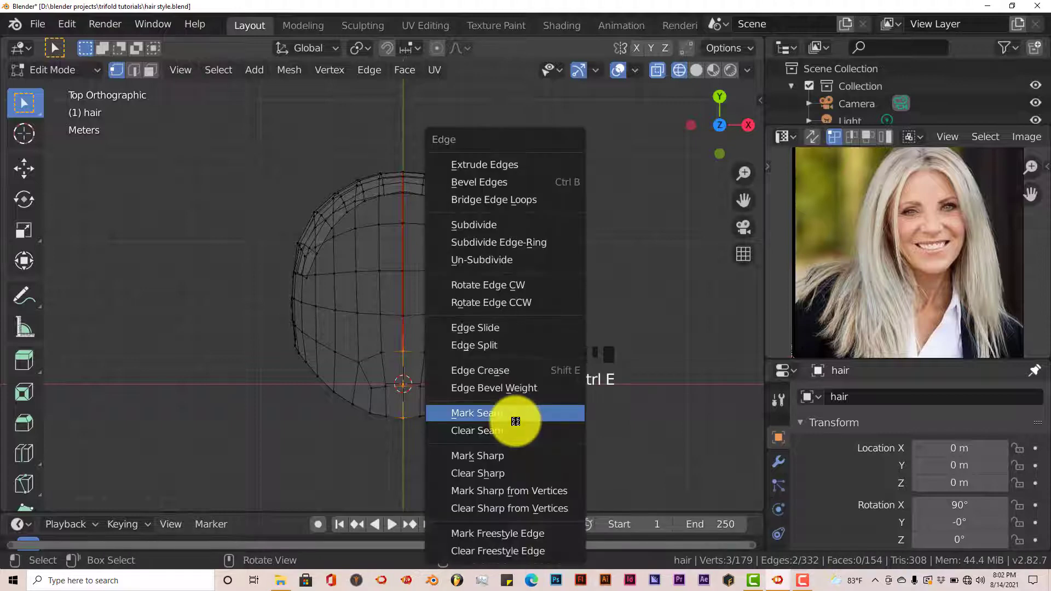
pyautogui.click(519, 416)
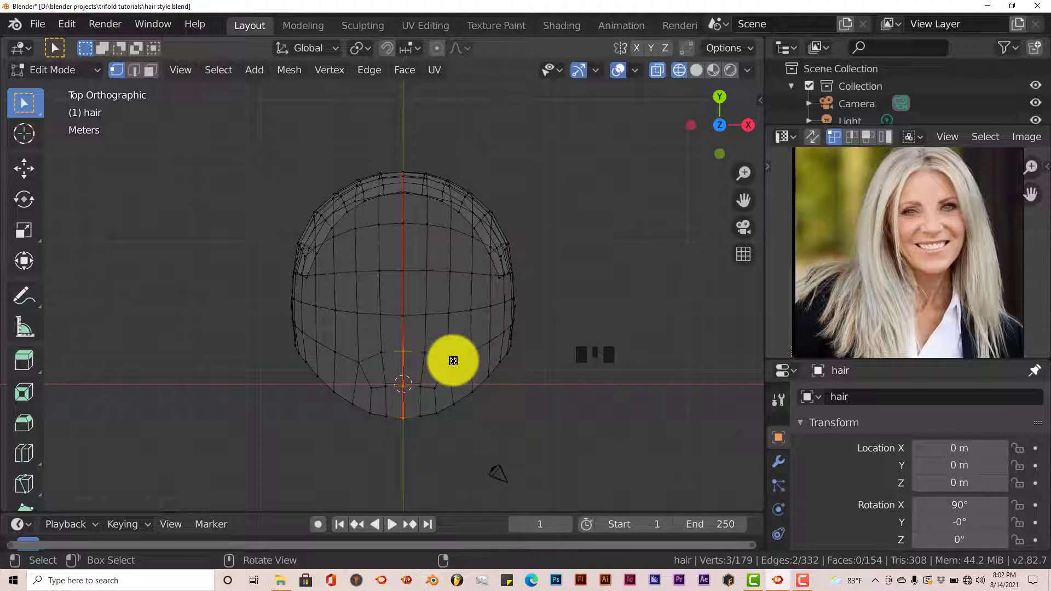
pyautogui.press('z')
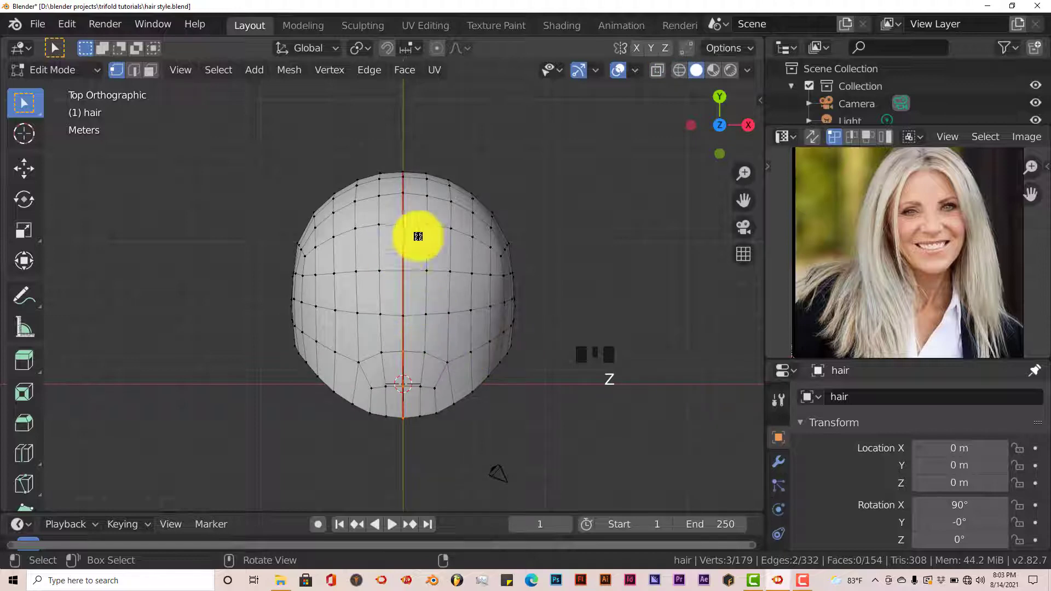
# Examine the centre parting seam and the scalp mesh from the sides, front and above against the hairstyle reference photo
pyautogui.moveTo(409, 375); pyautogui.dragTo(743, 275, button='middle')
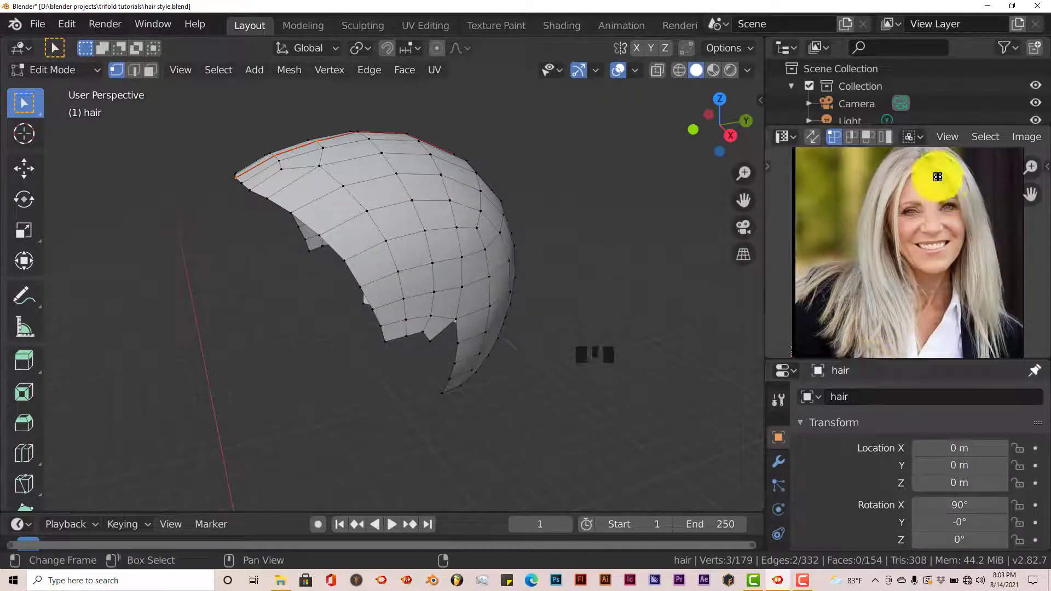
pyautogui.moveTo(929, 195)
pyautogui.mouseDown(button='middle')
pyautogui.moveTo(931, 205)
pyautogui.moveTo(914, 198)
pyautogui.mouseUp(button='middle')
pyautogui.moveTo(446, 274); pyautogui.dragTo(450, 319, button='middle')
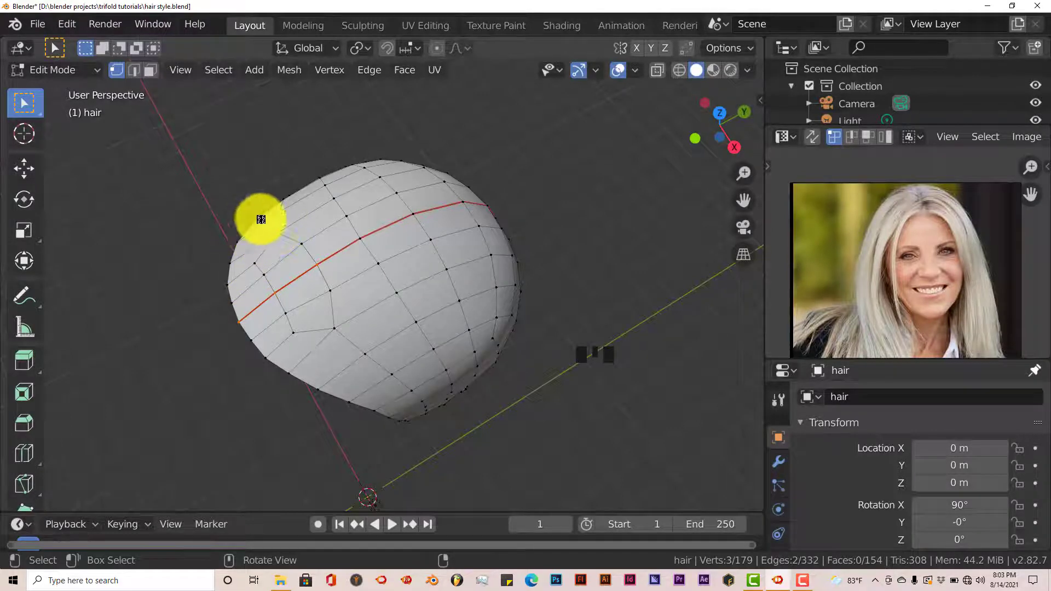
pyautogui.moveTo(258, 218); pyautogui.dragTo(319, 244, button='middle')
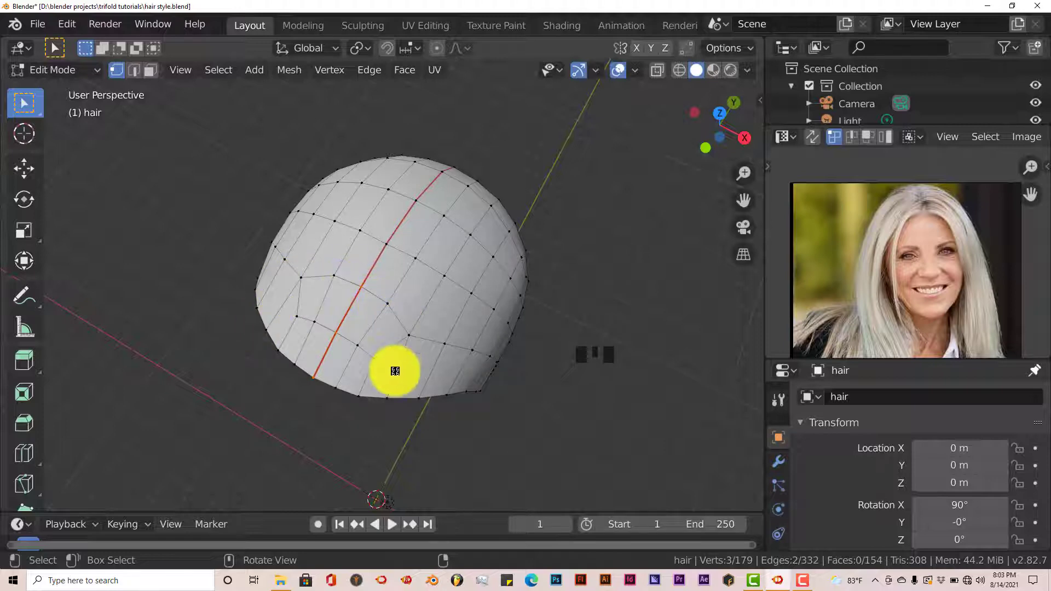
pyautogui.moveTo(280, 426); pyautogui.dragTo(504, 296, button='middle')
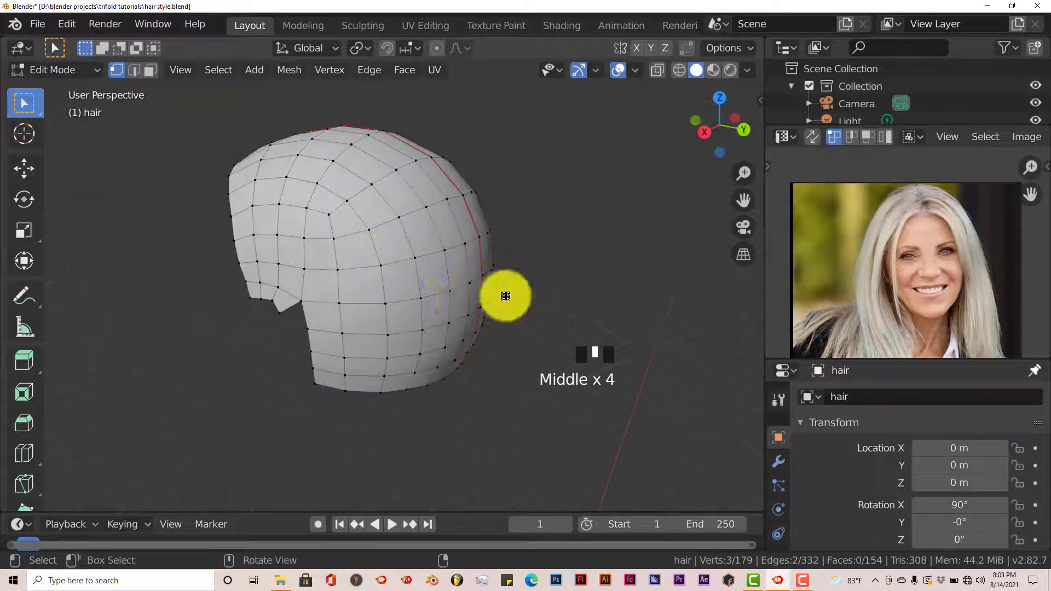
pyautogui.moveTo(437, 314); pyautogui.dragTo(441, 314, button='middle')
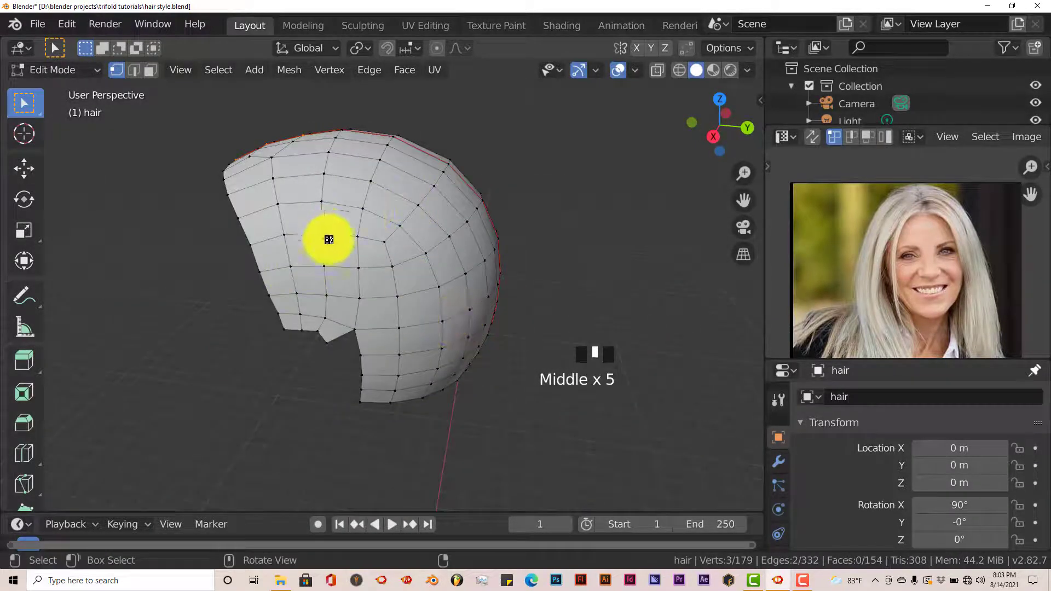
pyautogui.moveTo(331, 237); pyautogui.dragTo(455, 275, button='middle')
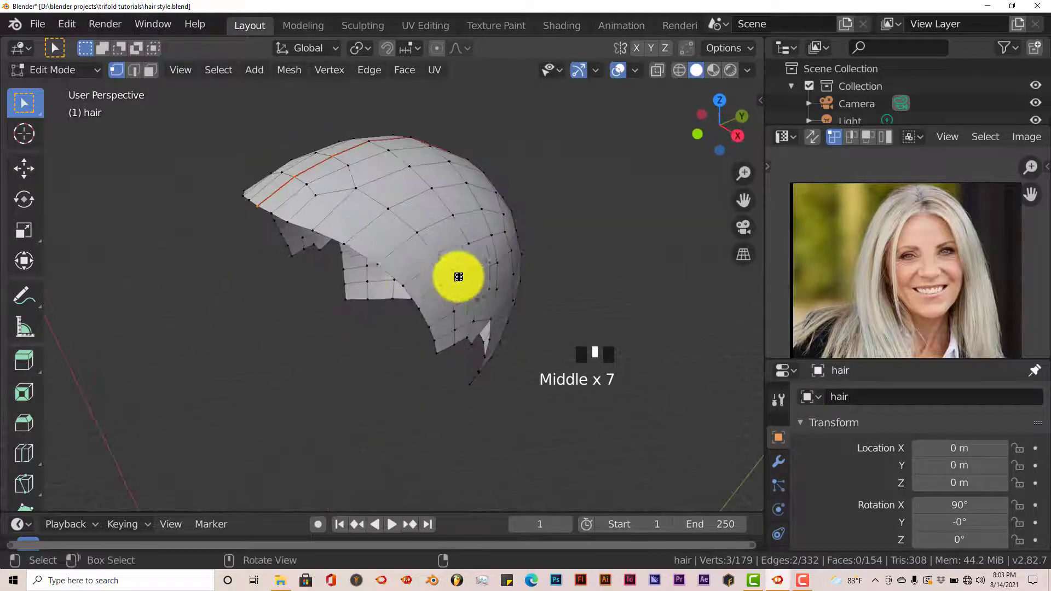
pyautogui.moveTo(361, 279); pyautogui.dragTo(350, 230, button='middle')
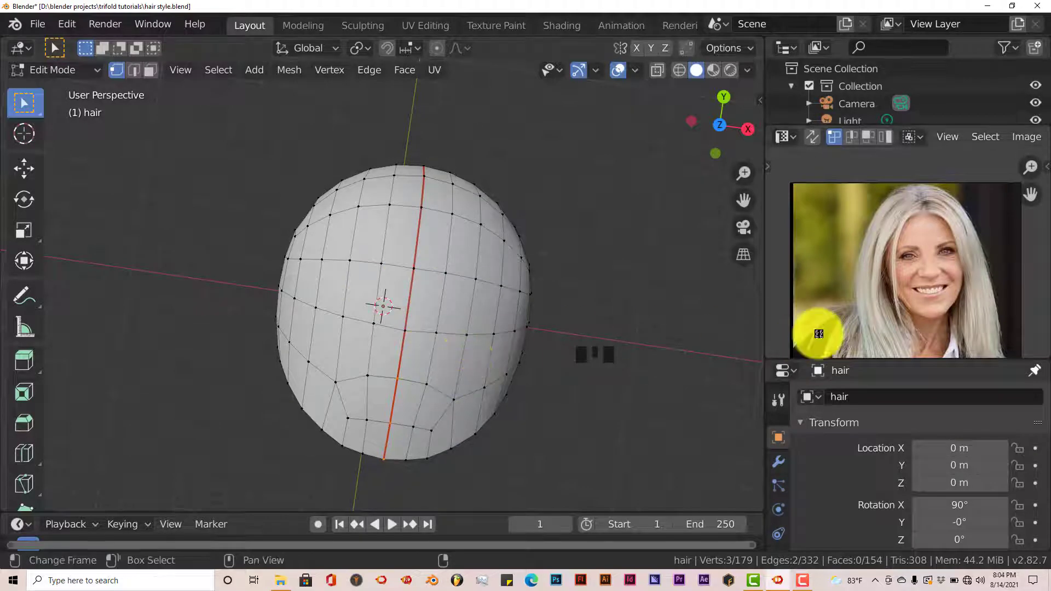
pyautogui.moveTo(476, 336); pyautogui.dragTo(470, 343, button='middle')
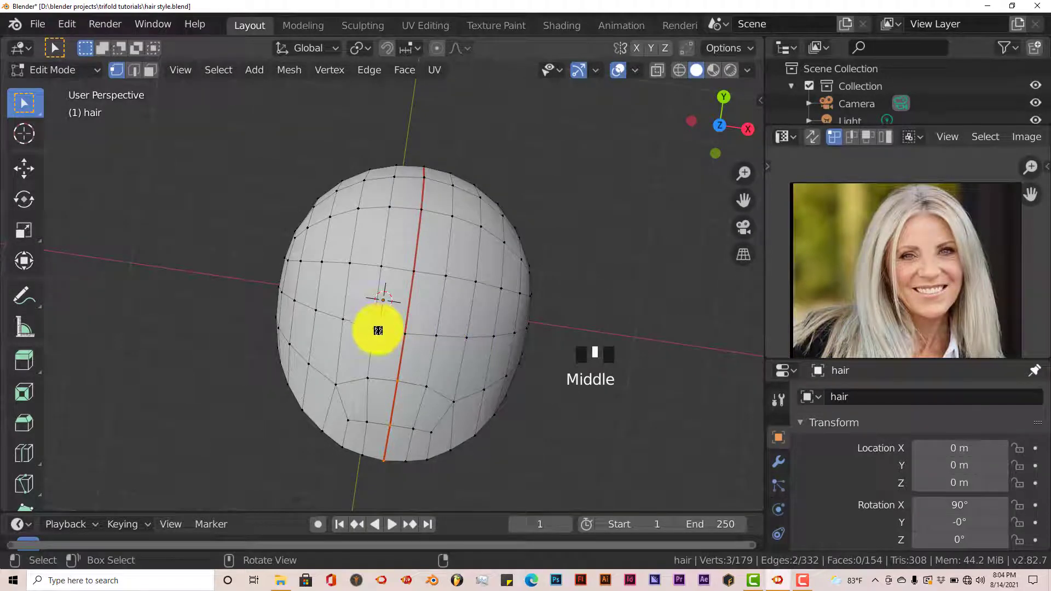
# Select all linked faces on the scalp's positive X side of the seam and assign them to a new vertex group named left
pyautogui.press('KP_7')
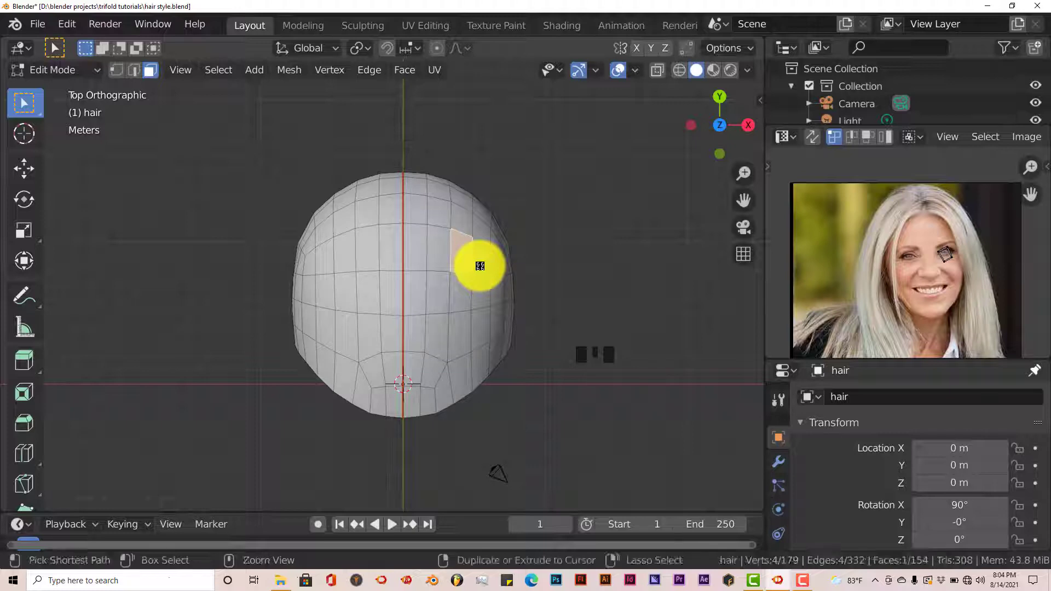
pyautogui.hotkey('ctrl', 'l')
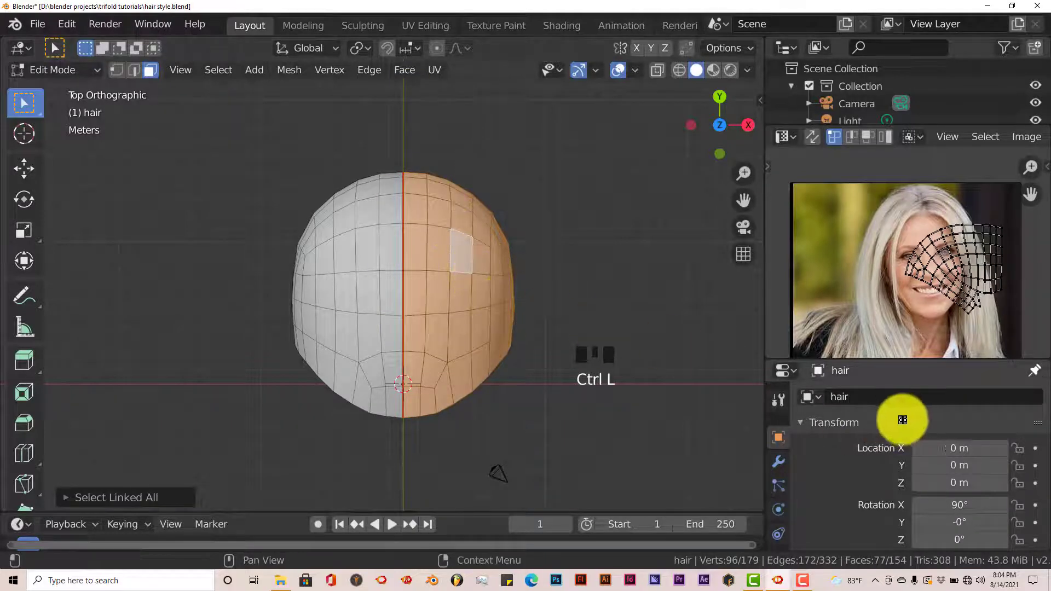
pyautogui.scroll(-3, 851, 456)
pyautogui.scroll(-1, 851, 456)
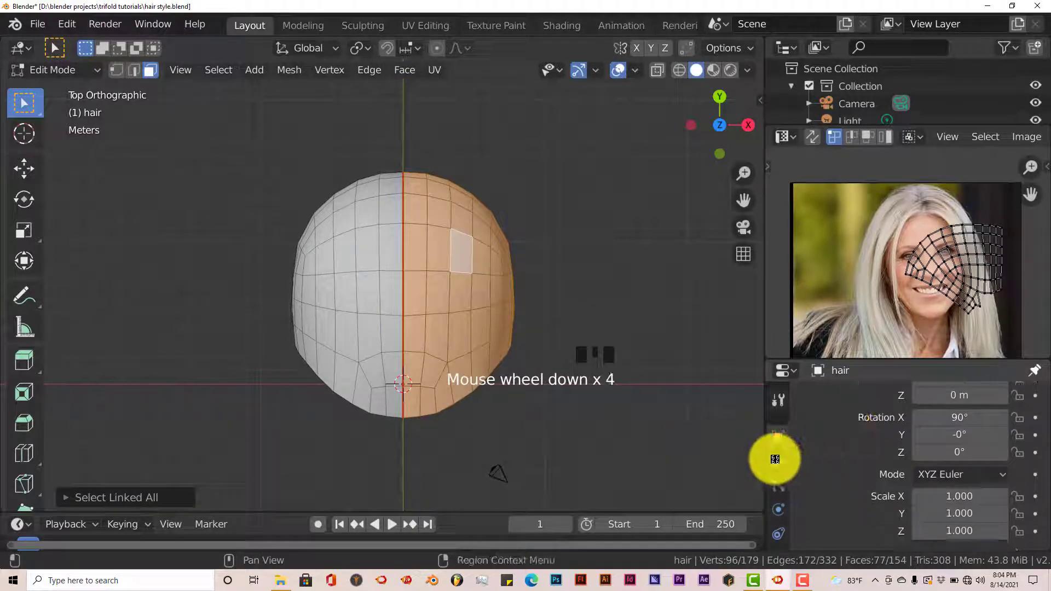
pyautogui.moveTo(849, 360); pyautogui.dragTo(846, 250)
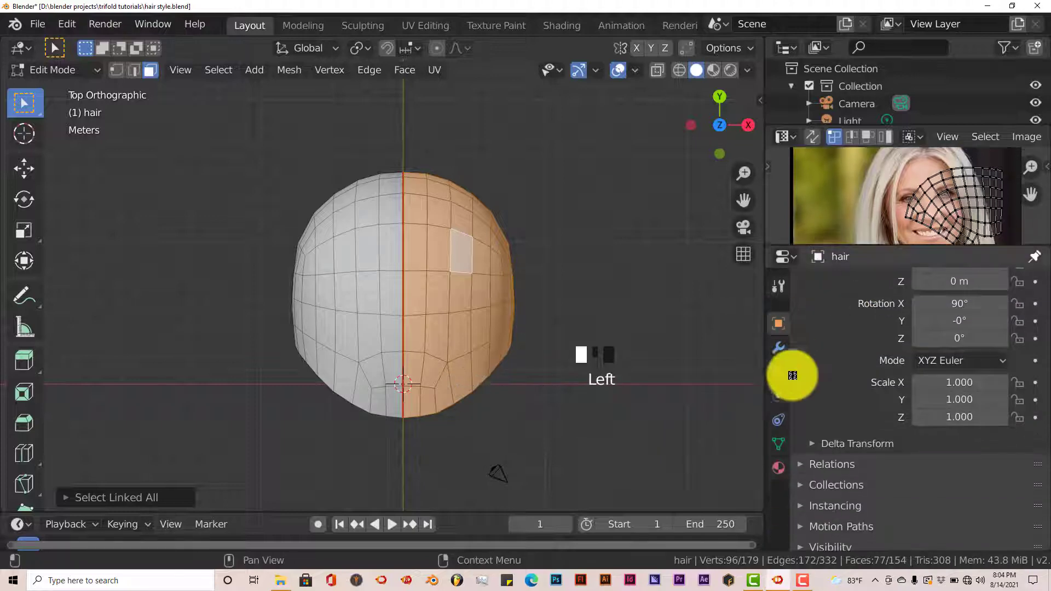
pyautogui.click(784, 445)
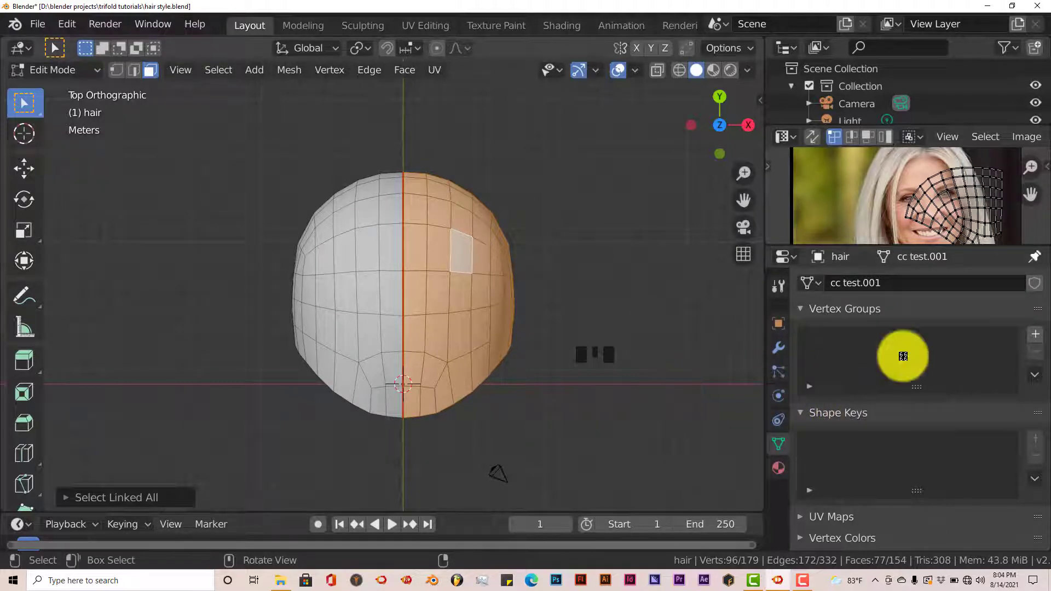
pyautogui.click(1035, 334)
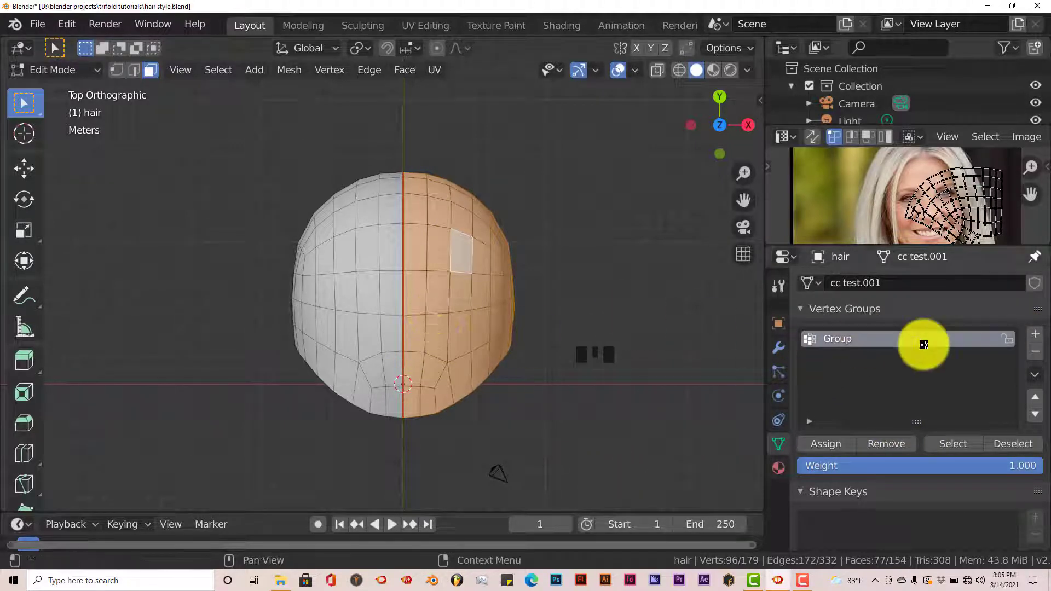
pyautogui.doubleClick(838, 338)
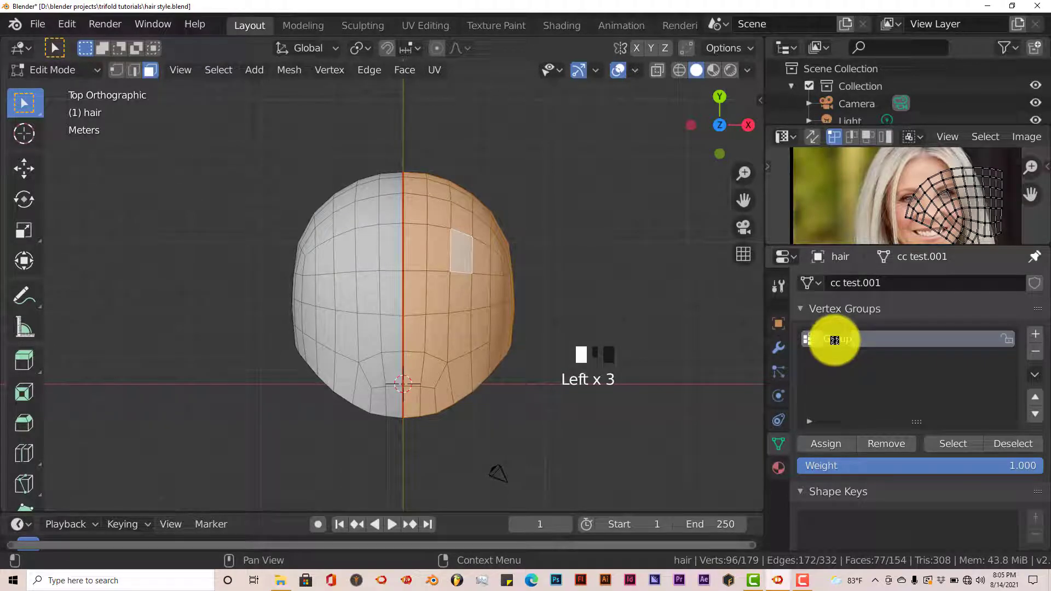
pyautogui.press('Return')
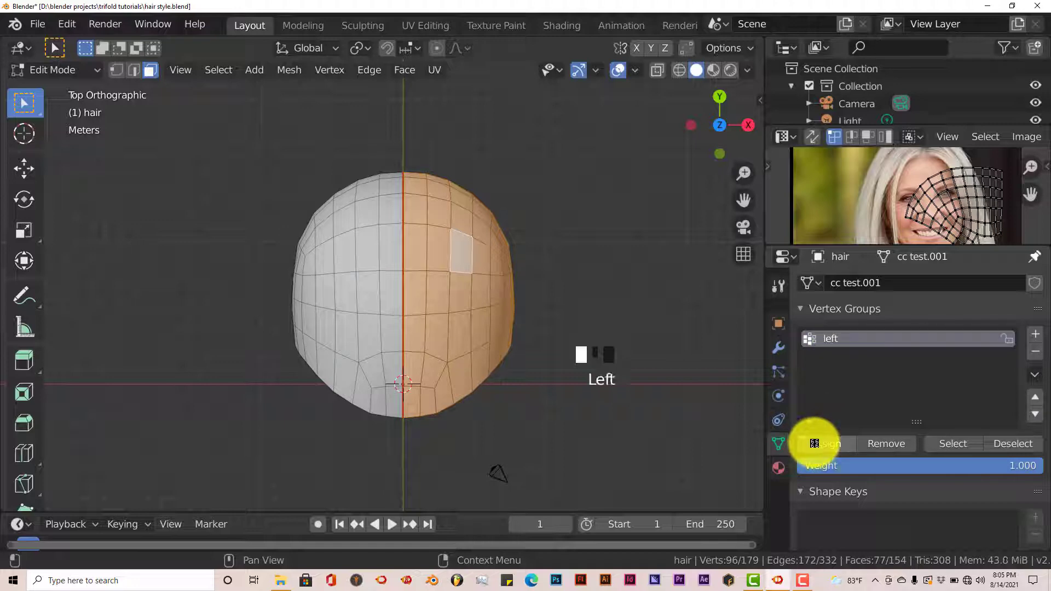
pyautogui.click(814, 444)
# Select only the faces on the seam's negative X side, assign them to a new vertex group named right, and save the file
pyautogui.hotkey('alt', 'a')
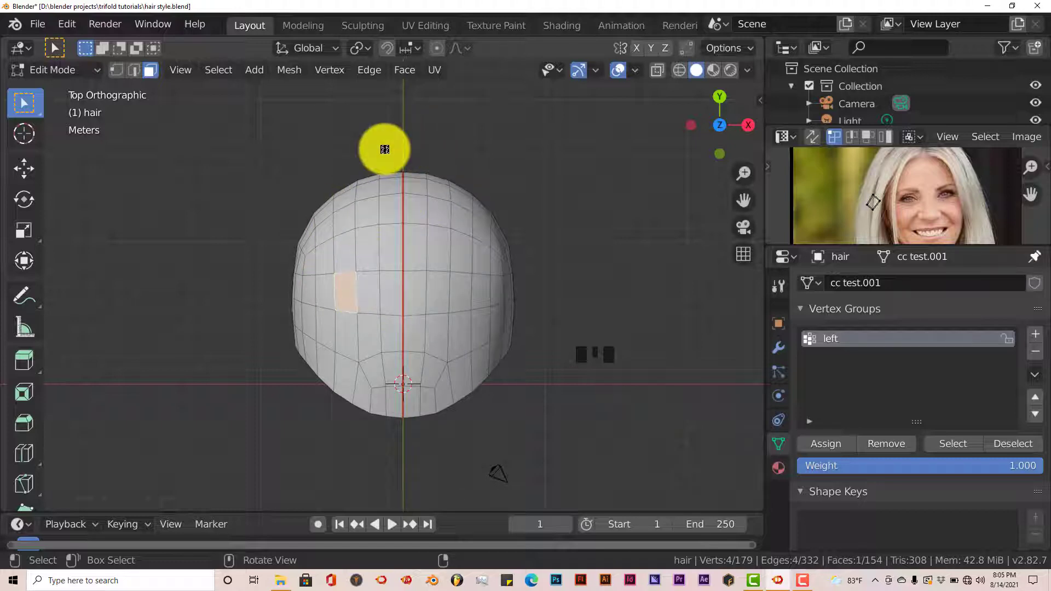
pyautogui.hotkey('ctrl', 'l')
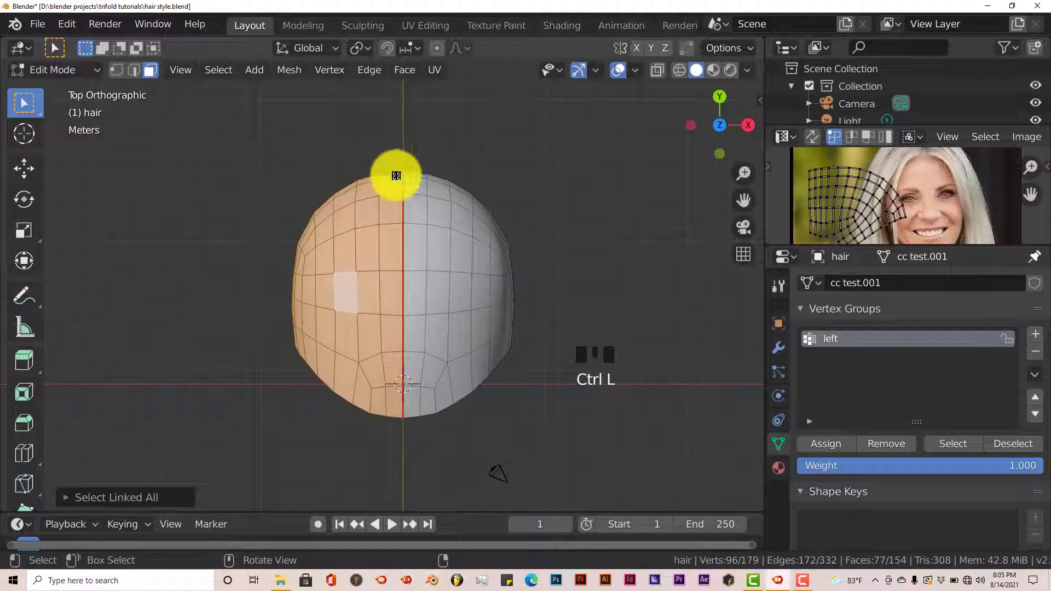
pyautogui.click(1040, 335)
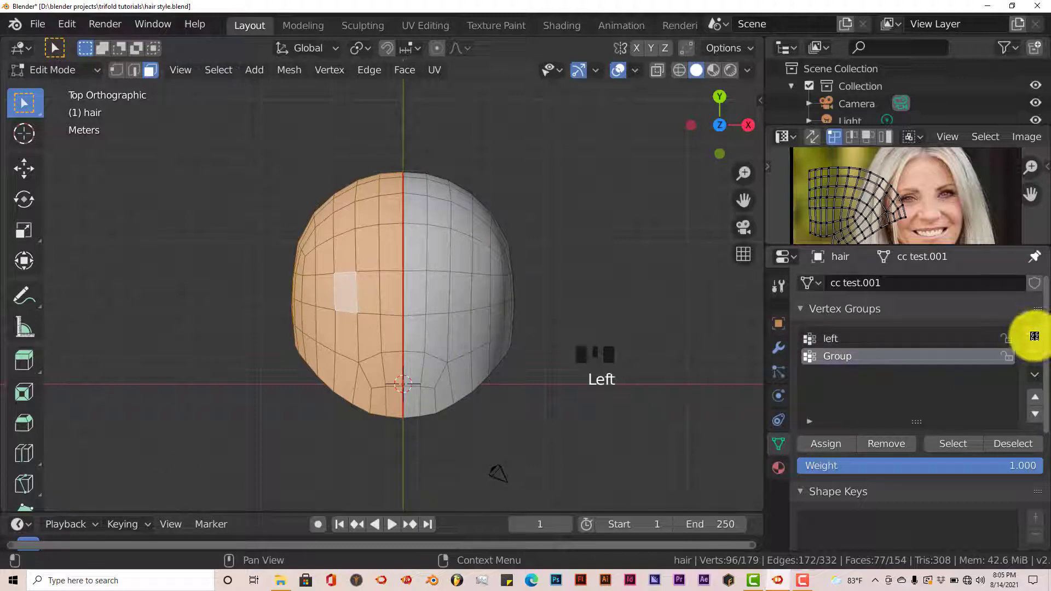
pyautogui.doubleClick(831, 355)
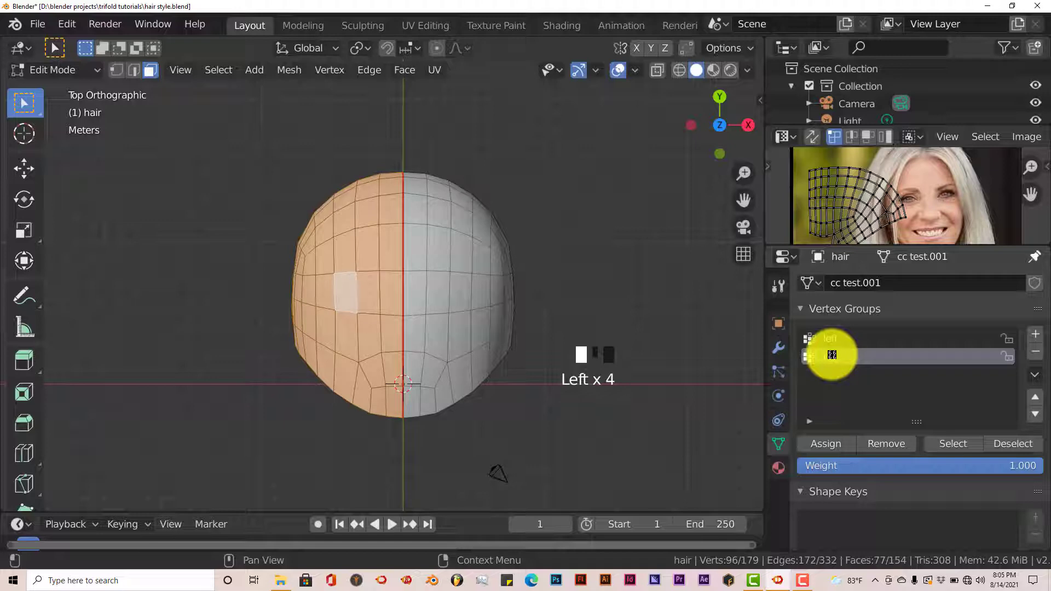
pyautogui.press('Return')
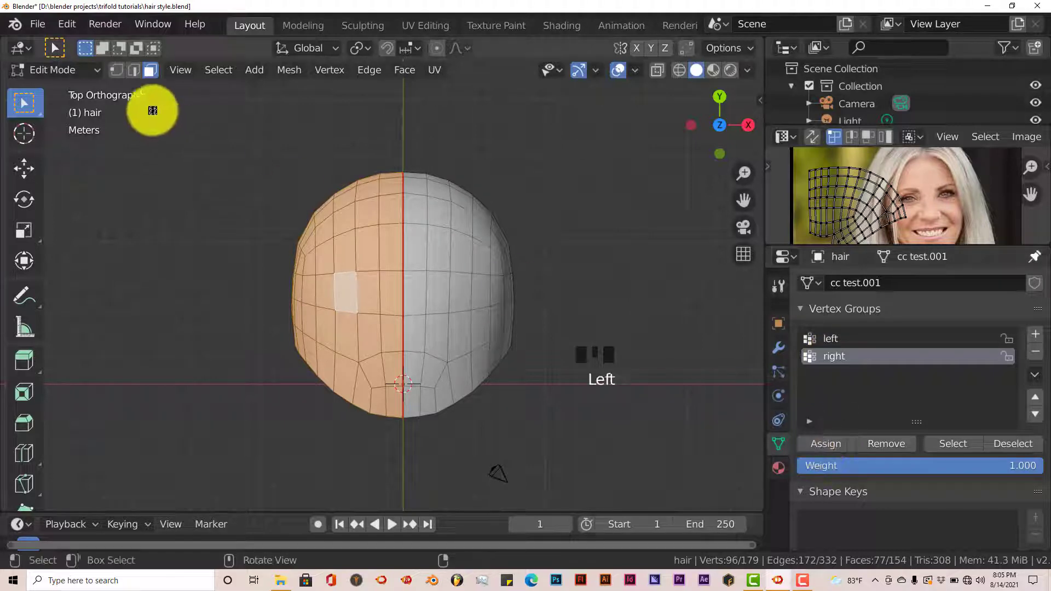
pyautogui.click(39, 24)
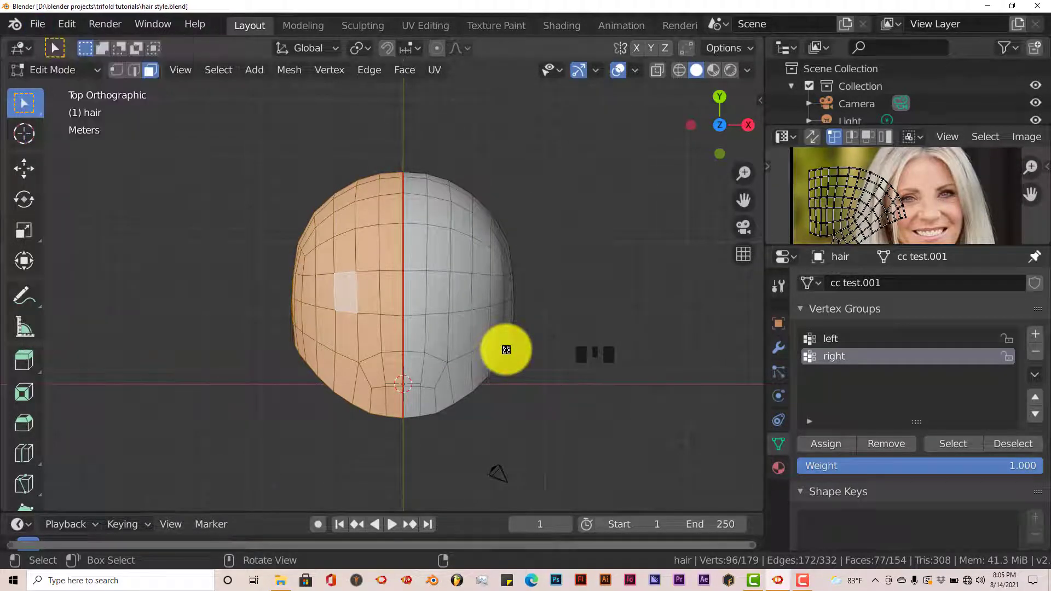
# Check the right and left vertex groups by selecting each group's faces in turn from an empty selection, clearing it after each check
pyautogui.scroll(1, 531, 389)
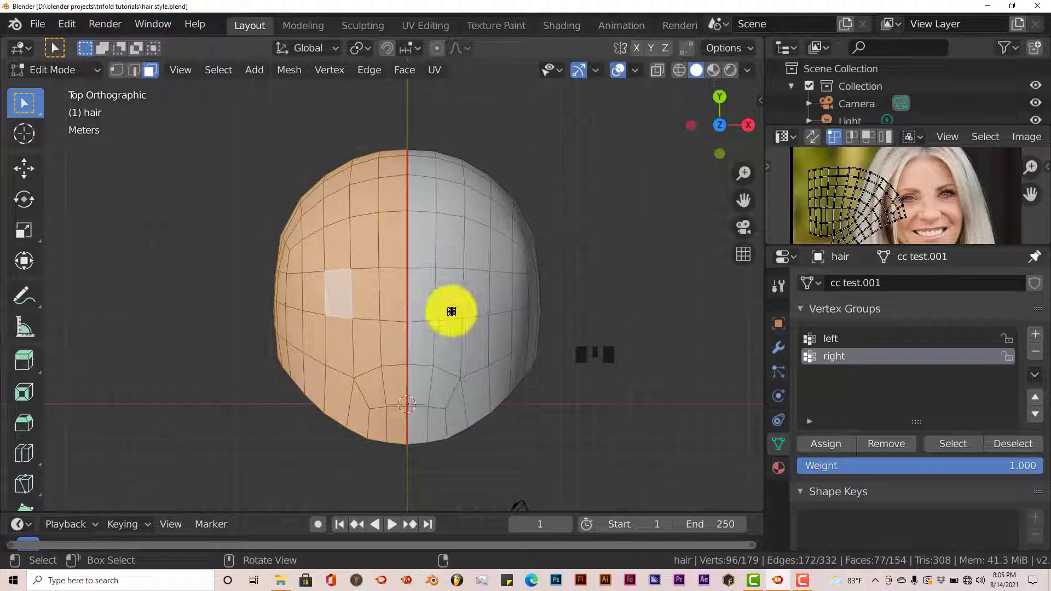
pyautogui.press('a')
pyautogui.press('a')
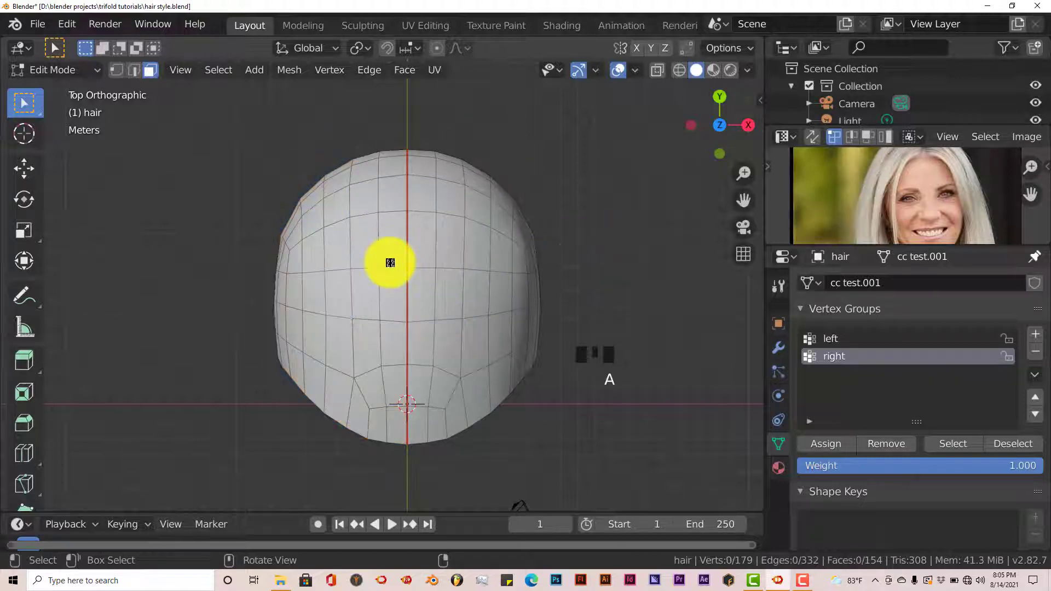
pyautogui.click(940, 442)
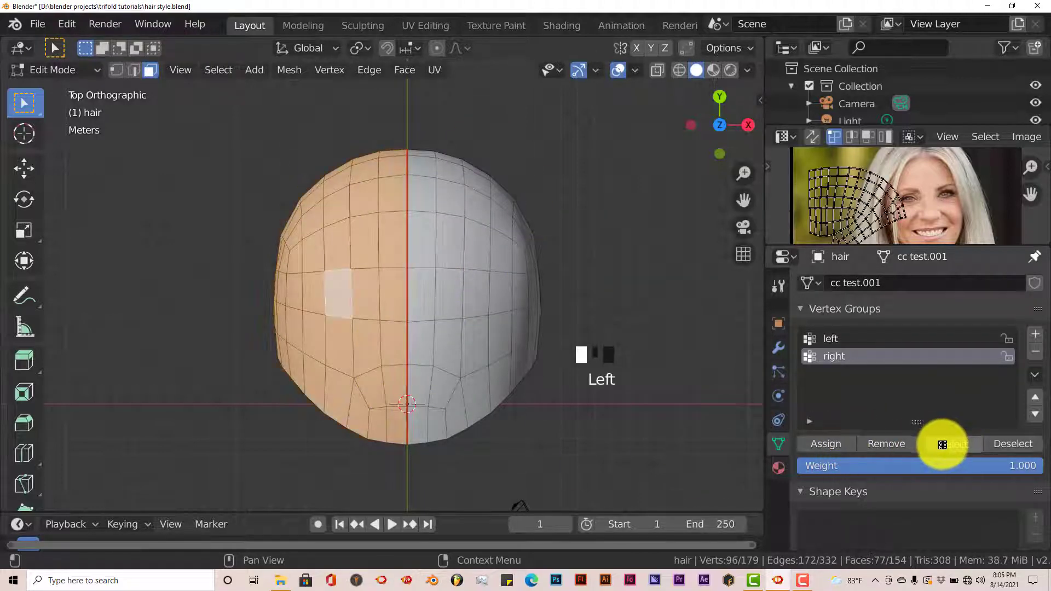
pyautogui.press('a')
pyautogui.press('a')
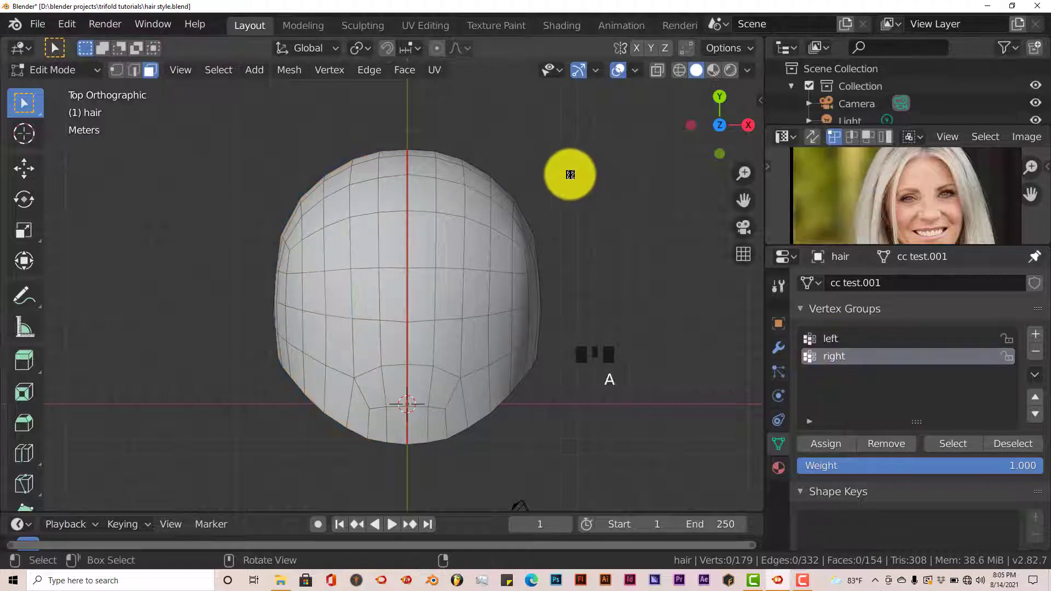
pyautogui.click(864, 338)
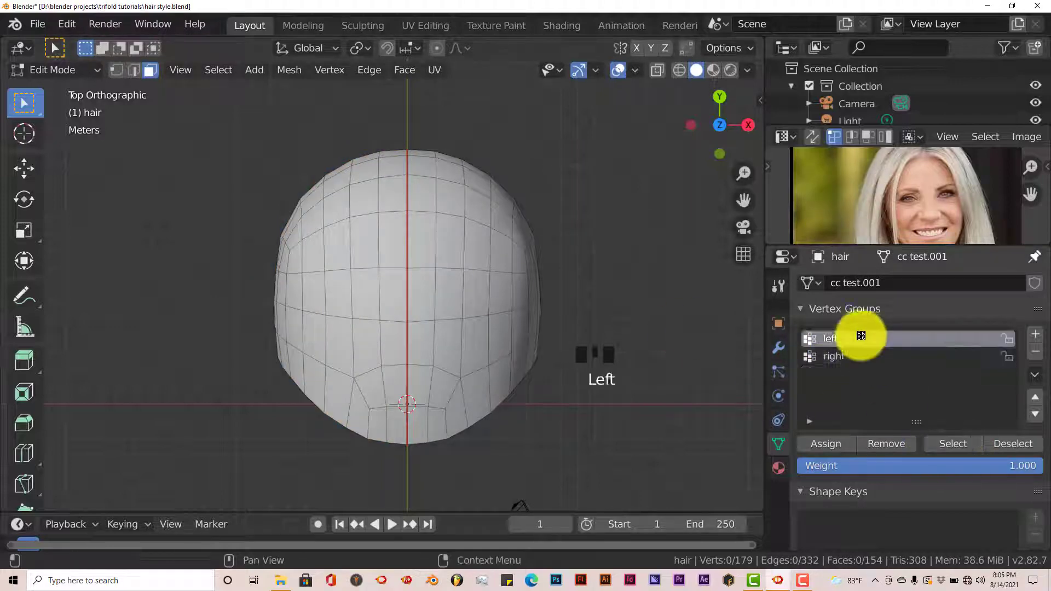
pyautogui.click(944, 441)
pyautogui.press('a')
pyautogui.press('a')
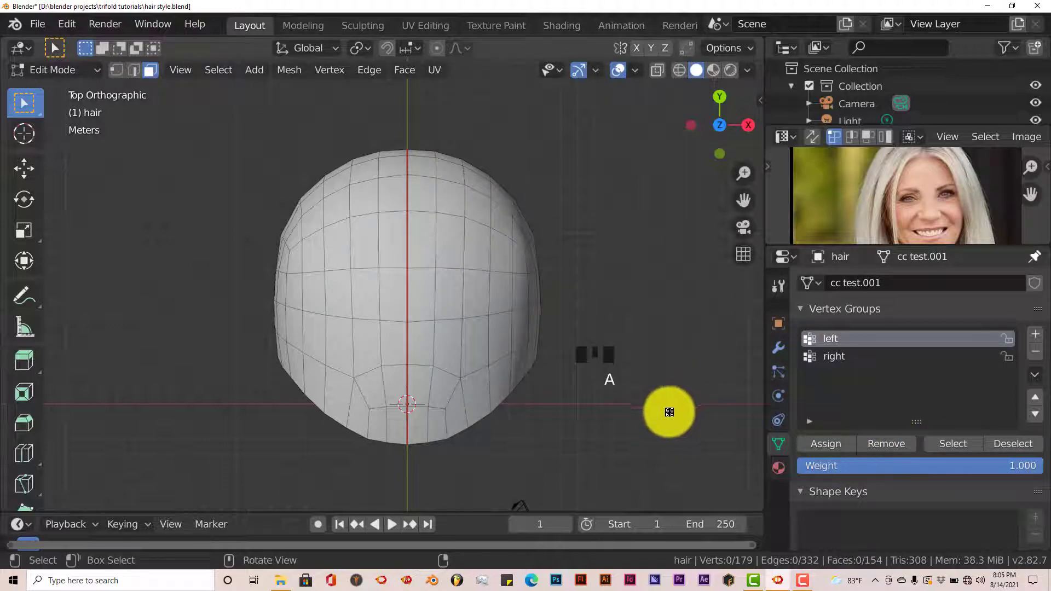
pyautogui.moveTo(507, 356)
pyautogui.mouseDown(button='middle')
pyautogui.moveTo(504, 322)
pyautogui.moveTo(444, 300)
pyautogui.moveTo(502, 350)
pyautogui.mouseUp(button='middle')
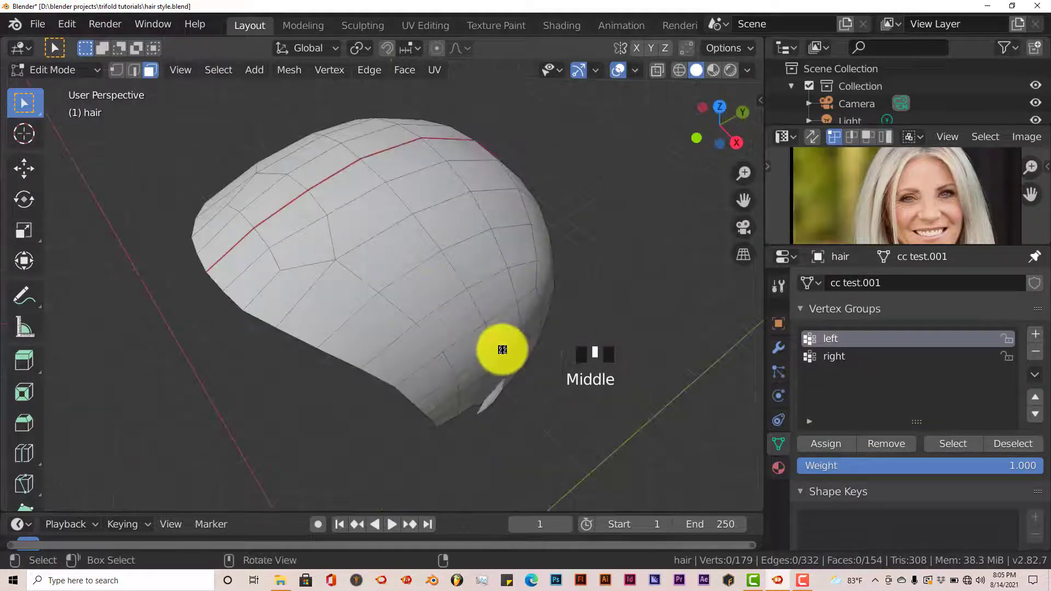
# Add a particle system to the hair object and name it left
pyautogui.click(781, 373)
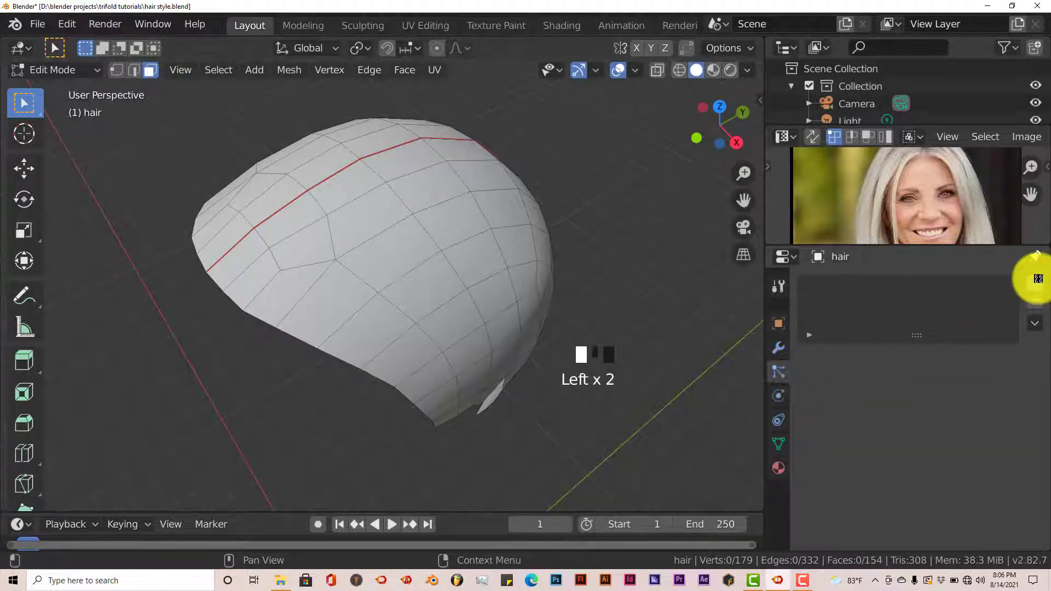
pyautogui.click(1036, 281)
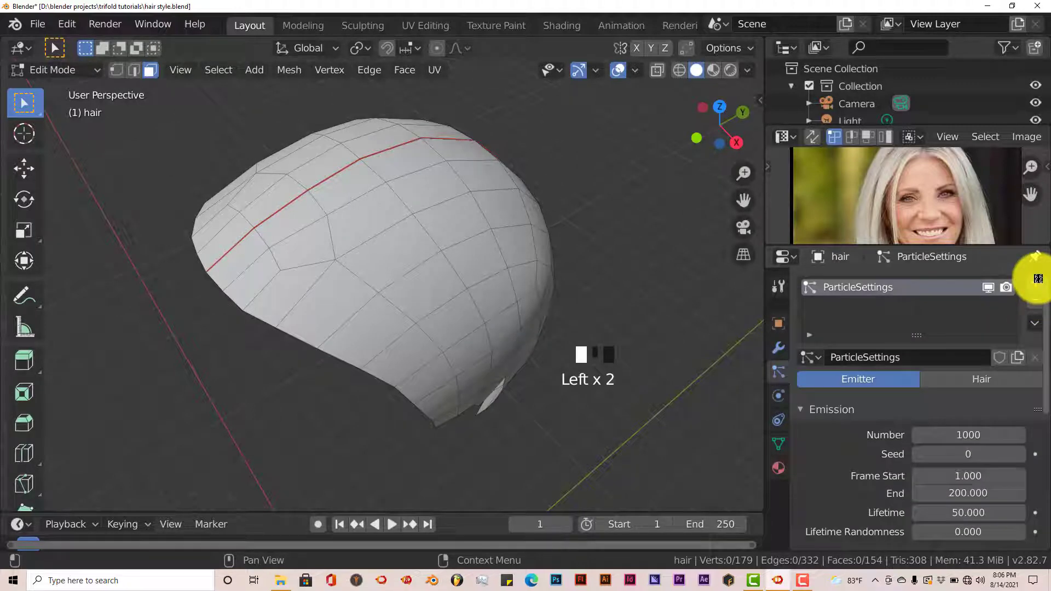
pyautogui.tripleClick(866, 288)
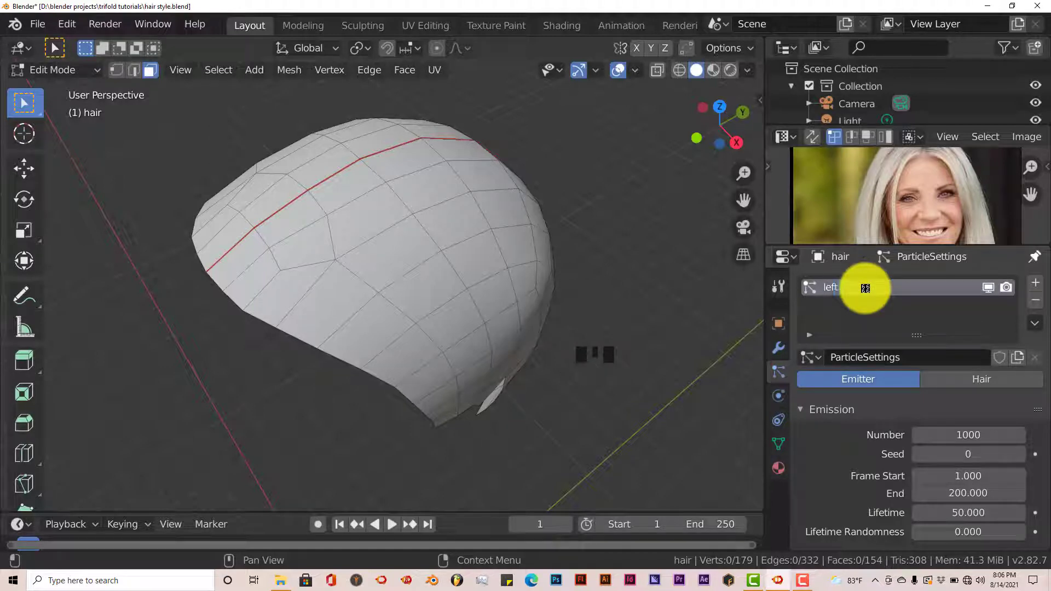
pyautogui.write('left')
pyautogui.press('Return')
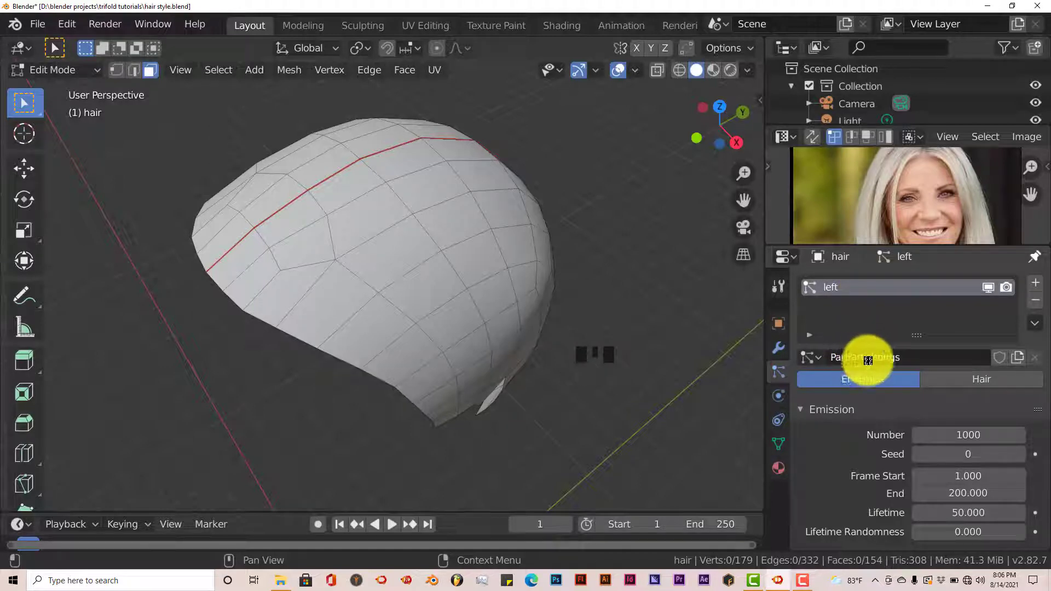
# Rename the particle system's settings data block as left and save the file
pyautogui.click(905, 357)
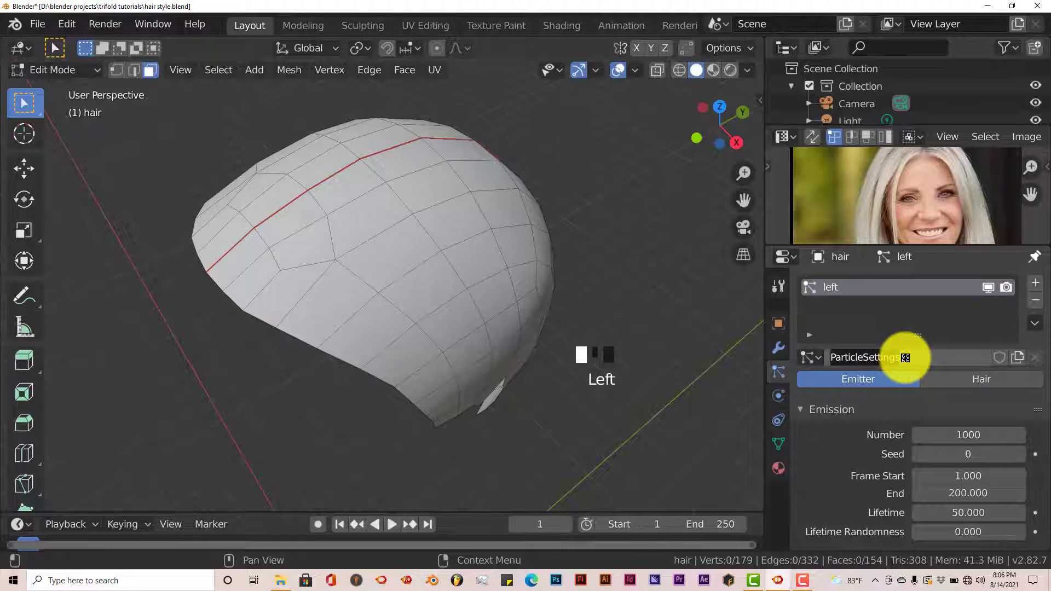
pyautogui.press('Return')
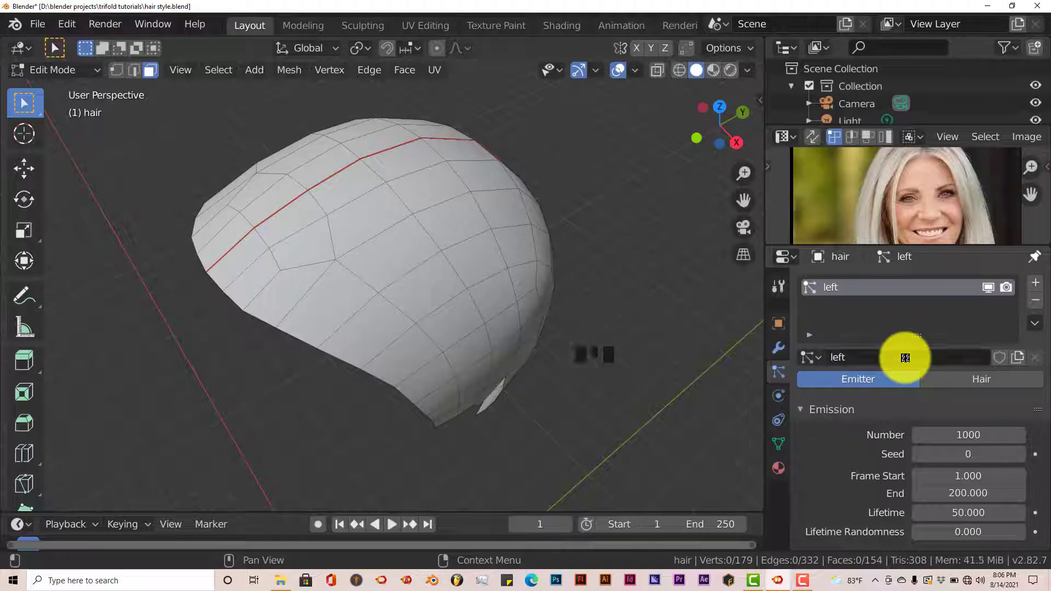
pyautogui.click(39, 24)
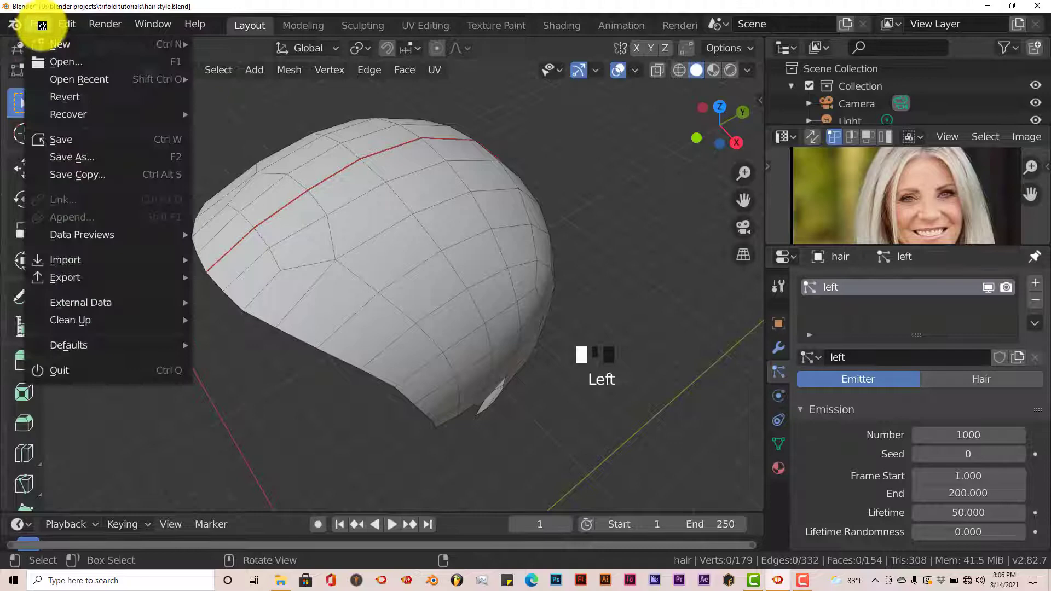
pyautogui.click(62, 140)
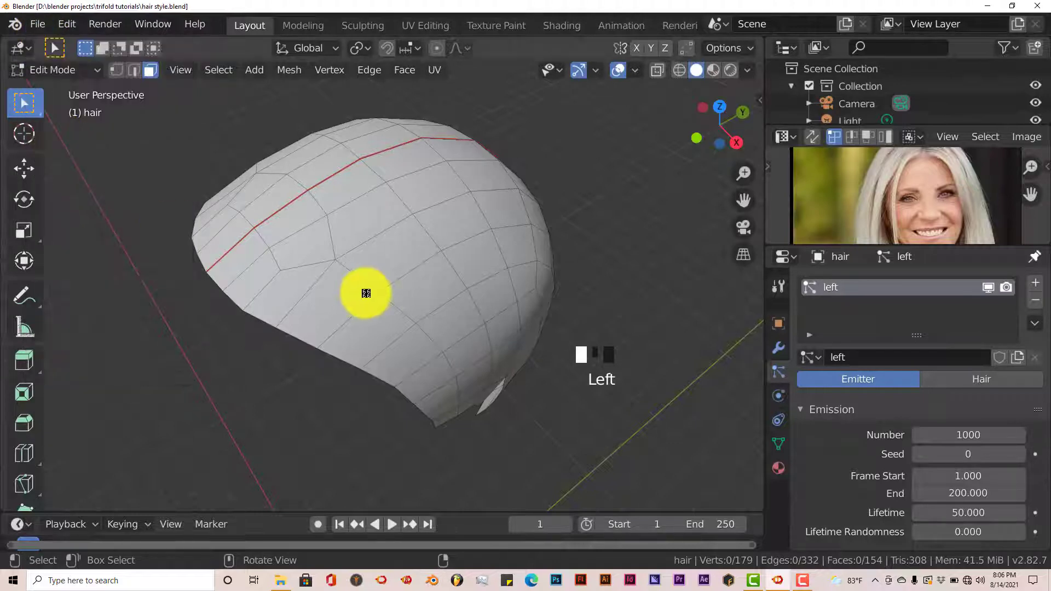
# Return the scalp mesh to Object Mode and set the left particle system's type to Hair
pyautogui.press('Tab')
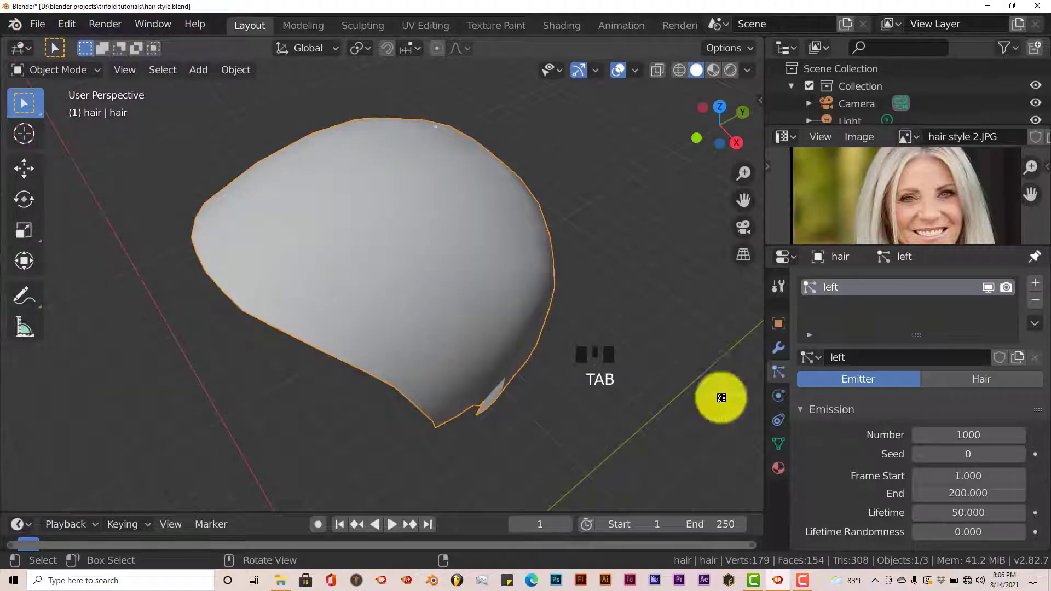
pyautogui.click(956, 378)
pyautogui.scroll(-2, 358, 237)
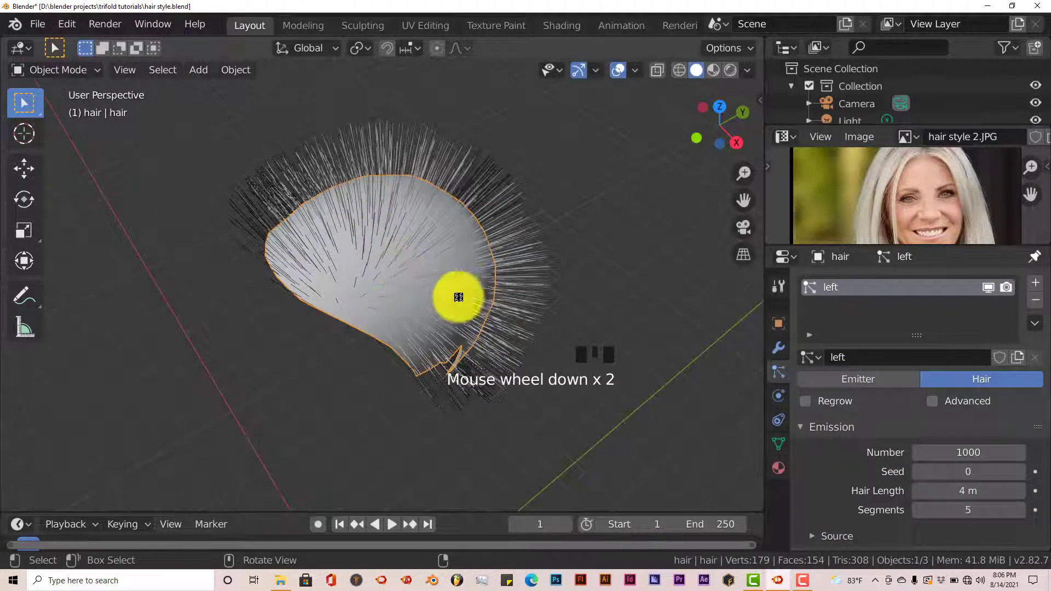
pyautogui.moveTo(455, 296); pyautogui.dragTo(477, 293, button='middle')
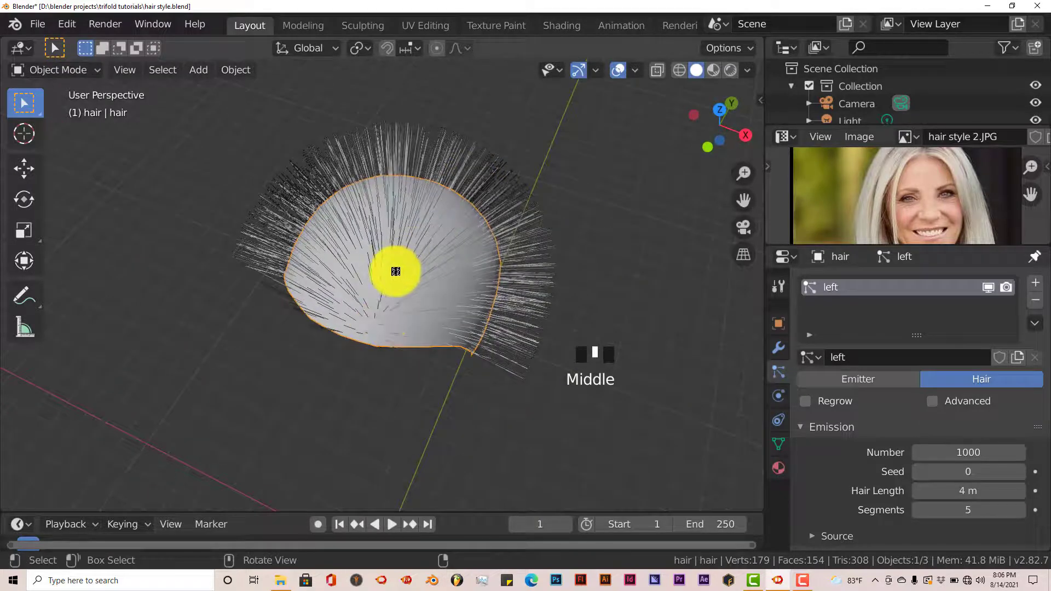
# Give the left hair system Interpolated children
pyautogui.scroll(-1, 868, 468)
pyautogui.scroll(-2, 865, 469)
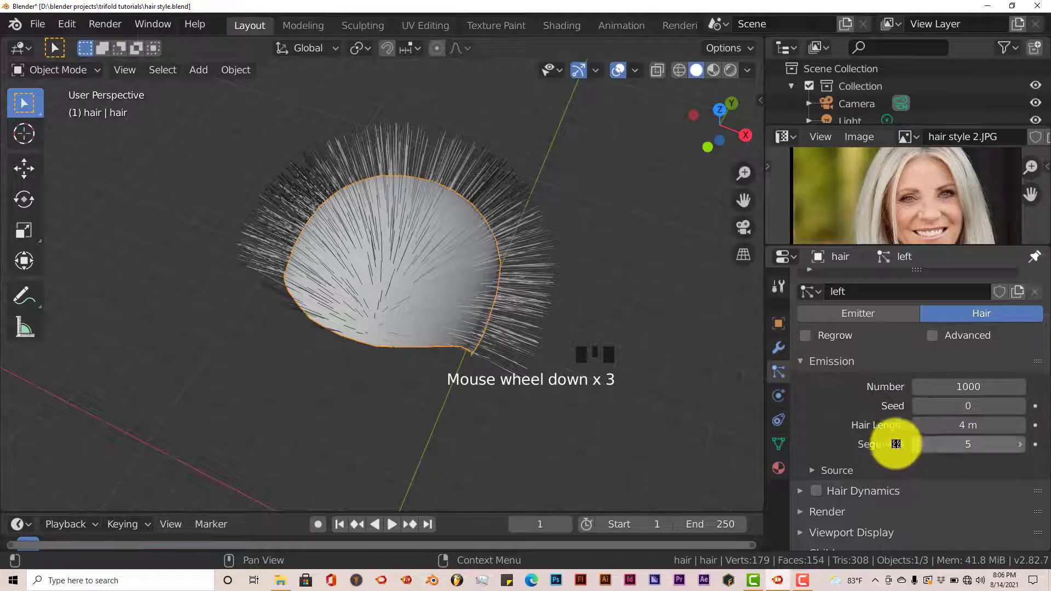
pyautogui.scroll(-3, 871, 433)
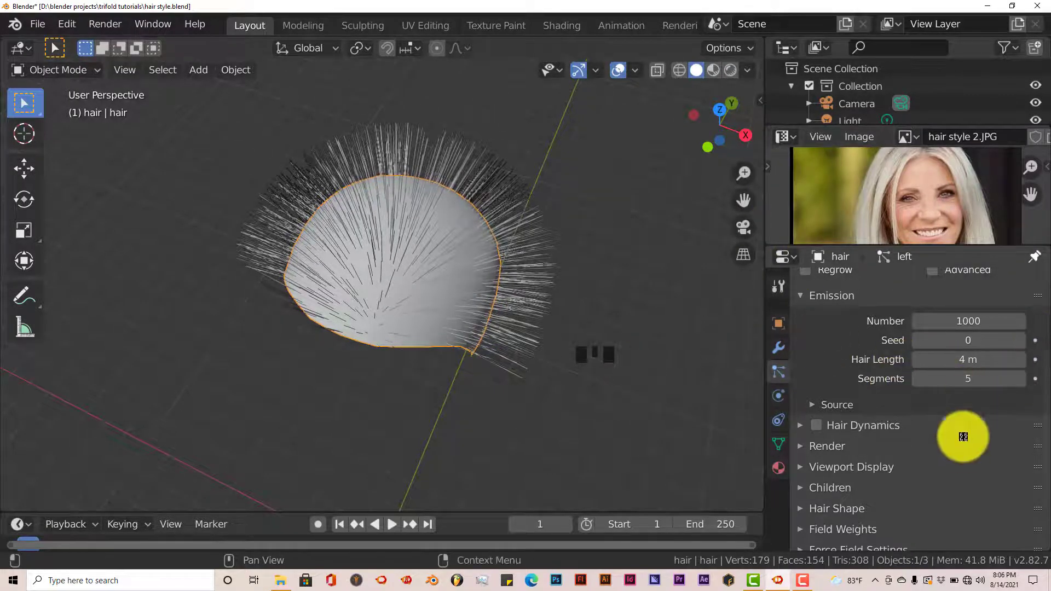
pyautogui.scroll(-4, 964, 437)
pyautogui.click(809, 419)
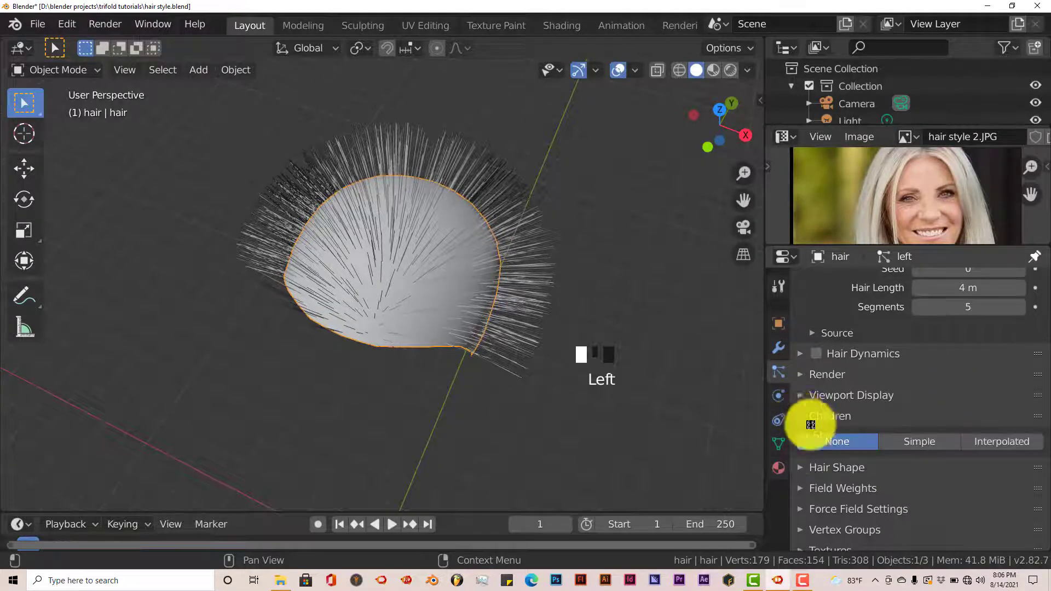
pyautogui.scroll(-2, 931, 416)
pyautogui.click(997, 412)
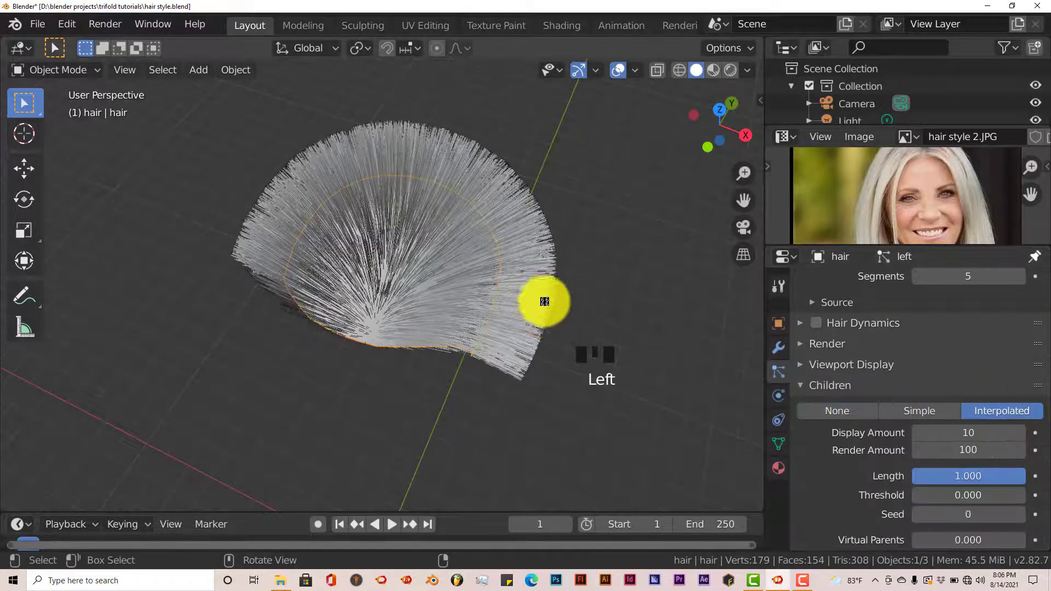
pyautogui.moveTo(545, 302); pyautogui.dragTo(461, 282, button='middle')
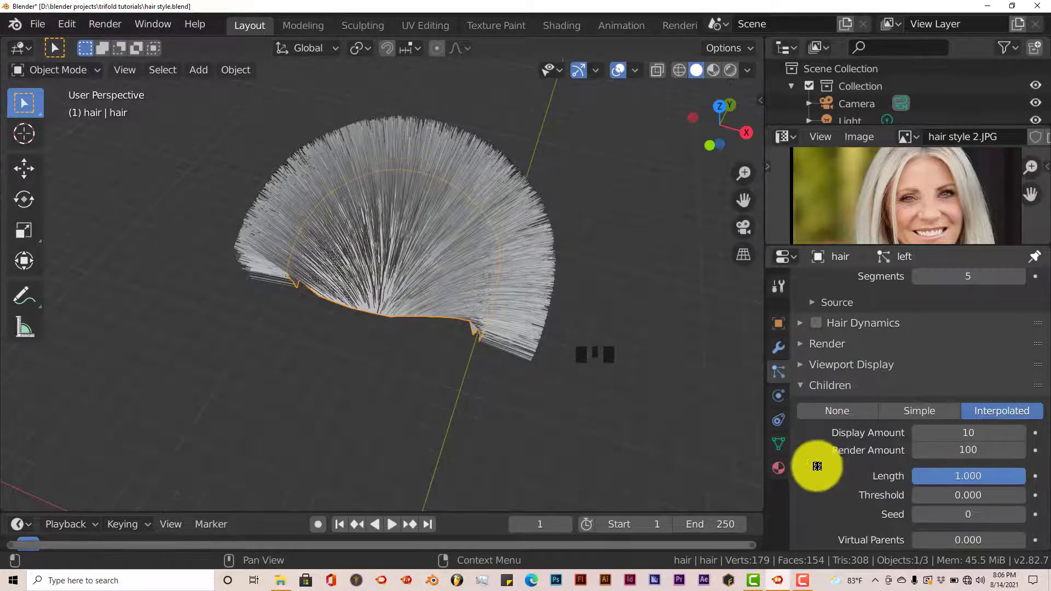
# Turn off Show Emitter in the left hair system's render settings
pyautogui.click(800, 345)
pyautogui.click(1017, 442)
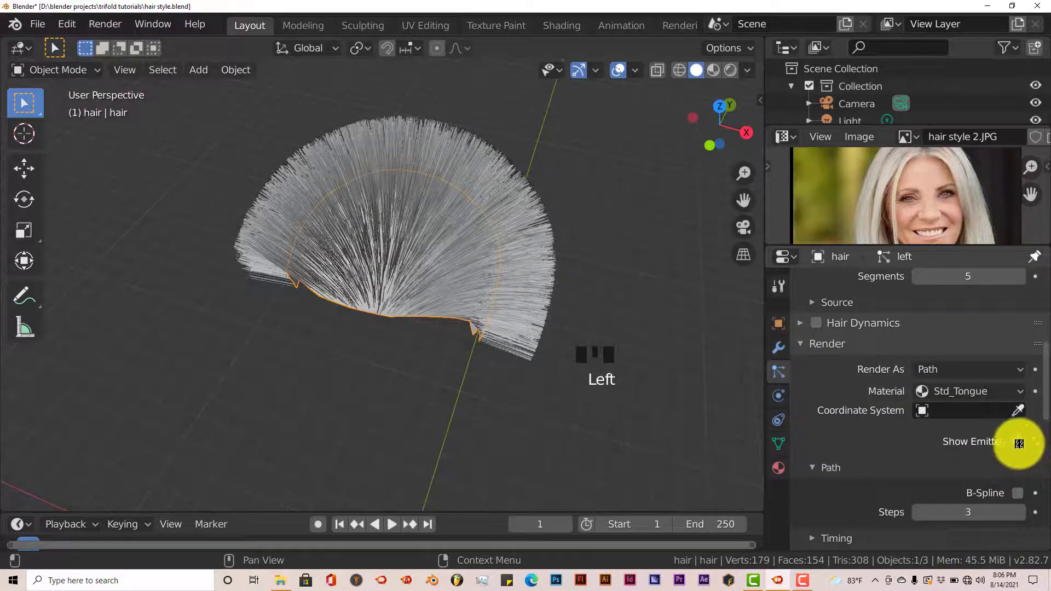
pyautogui.moveTo(478, 375); pyautogui.dragTo(368, 260, button='middle')
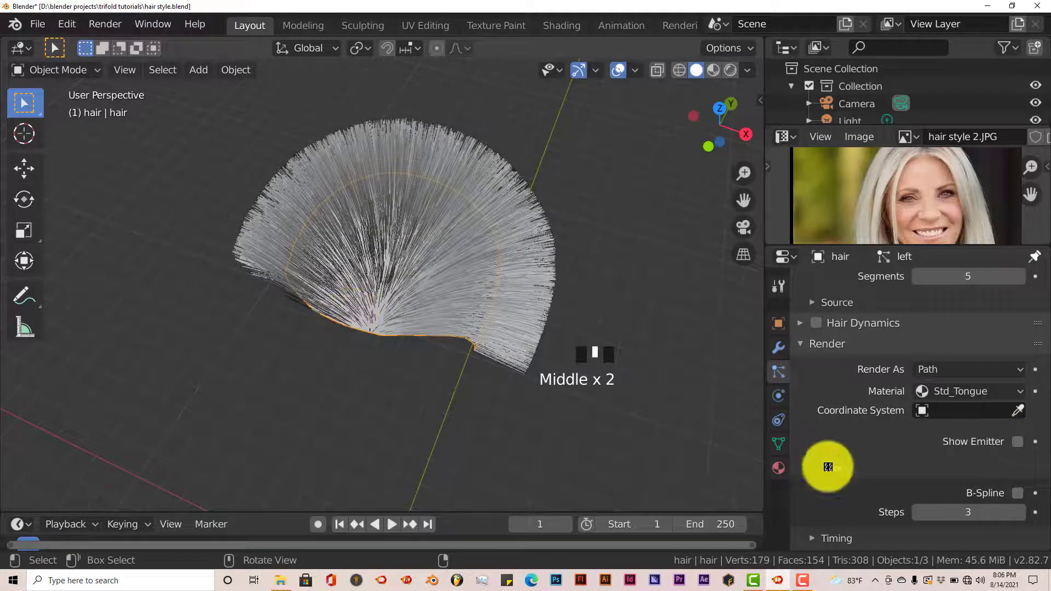
pyautogui.click(801, 343)
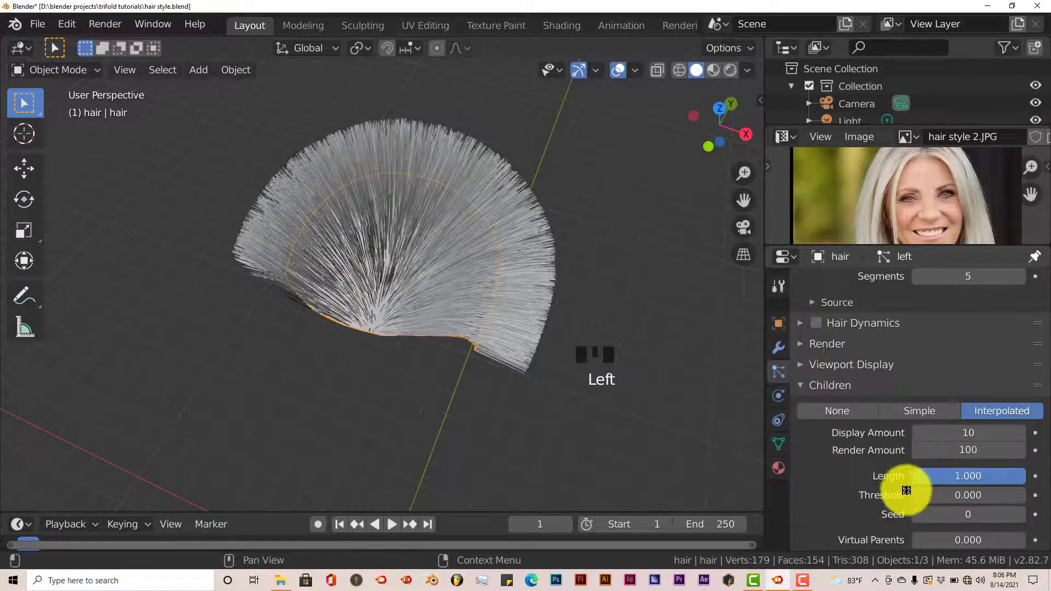
# Limit the left hair system to its side of the parting by using the left vertex group for Density
pyautogui.scroll(-11, 888, 495)
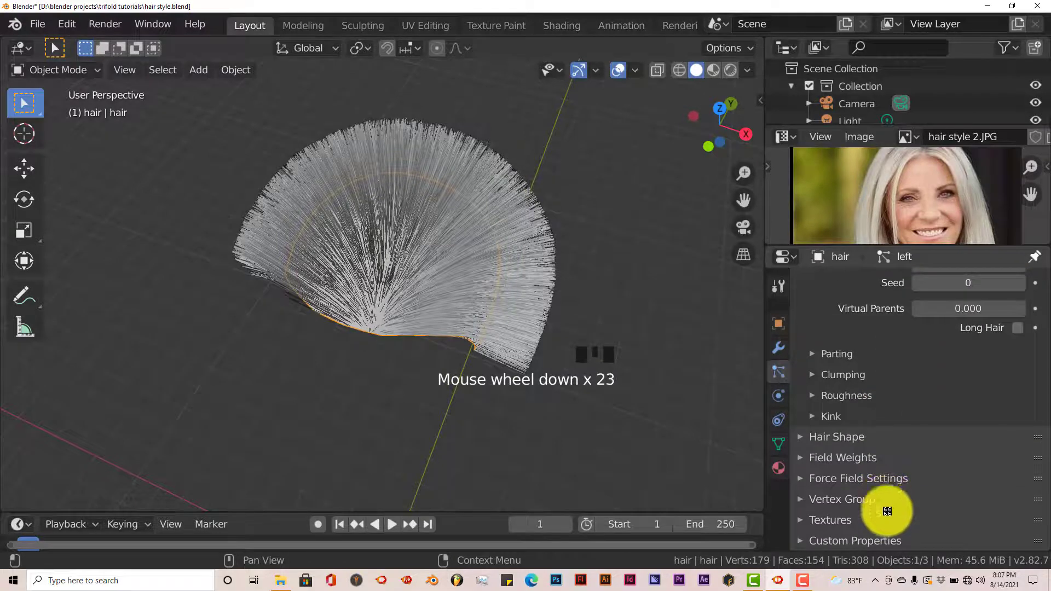
pyautogui.click(803, 499)
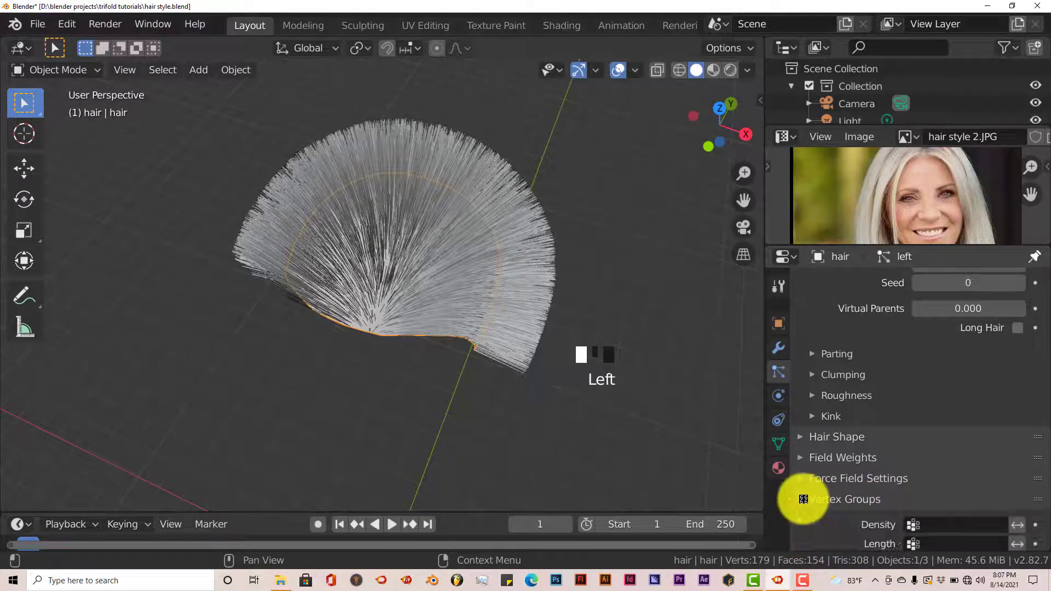
pyautogui.scroll(-4, 904, 500)
pyautogui.click(929, 437)
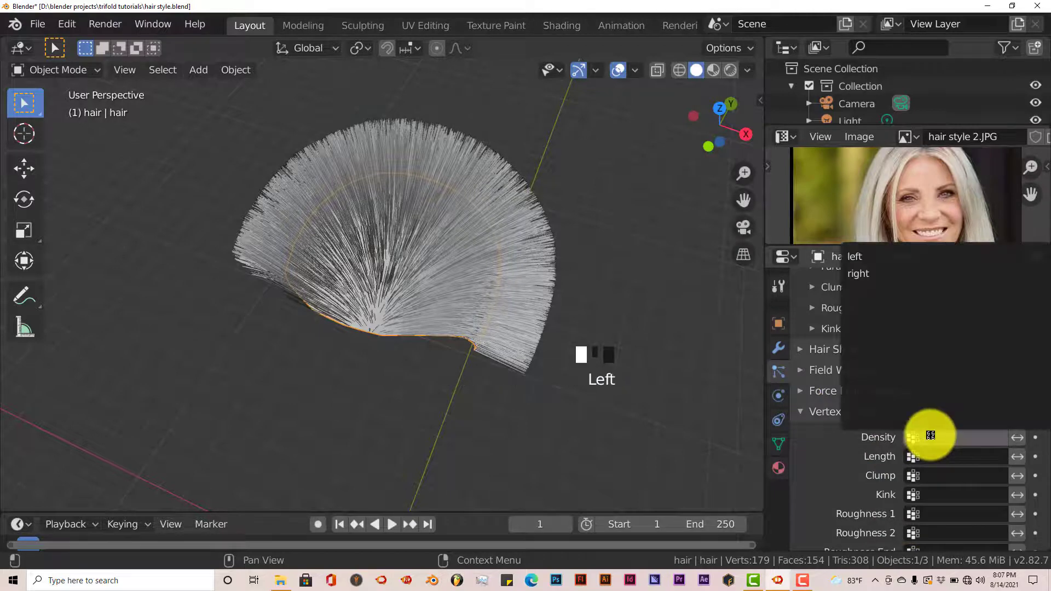
pyautogui.click(875, 256)
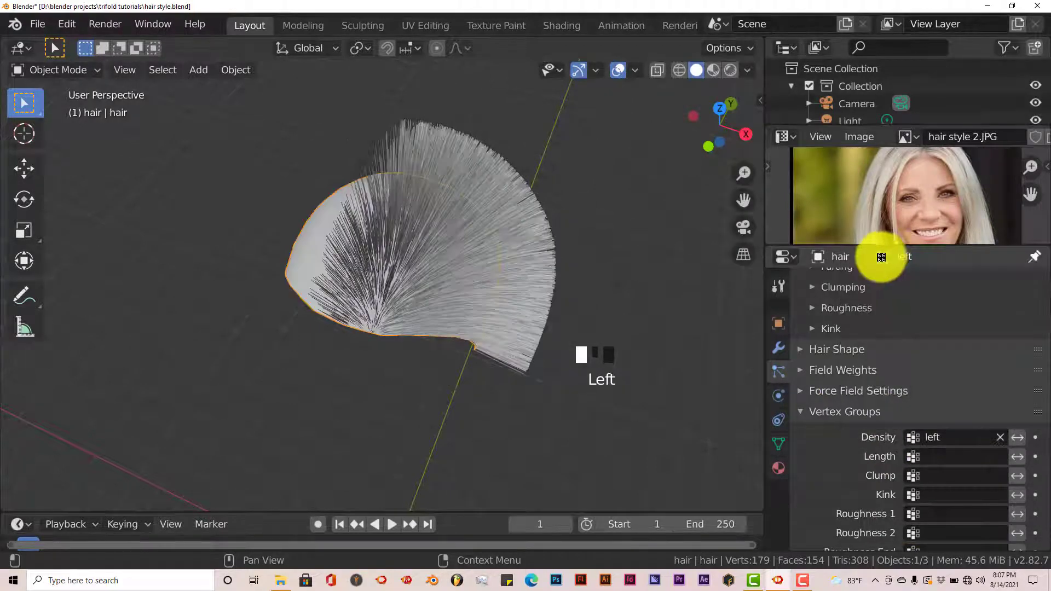
pyautogui.moveTo(629, 328); pyautogui.dragTo(582, 347, button='middle')
pyautogui.moveTo(462, 277); pyautogui.dragTo(460, 304, button='middle')
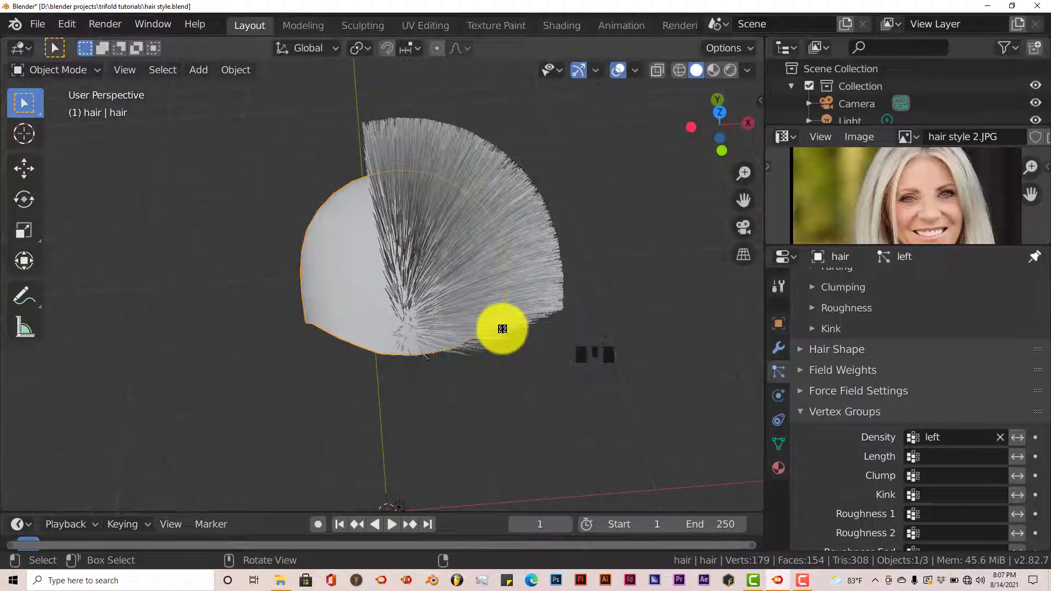
# Add a second particle system, name both the system and its settings right, and save the file
pyautogui.scroll(11, 871, 362)
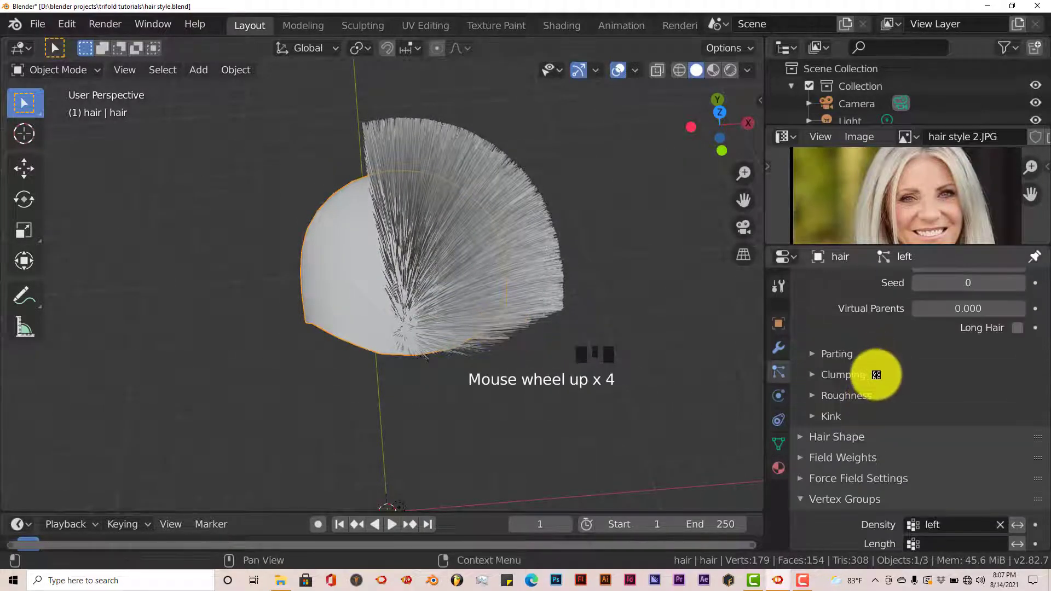
pyautogui.scroll(17, 878, 373)
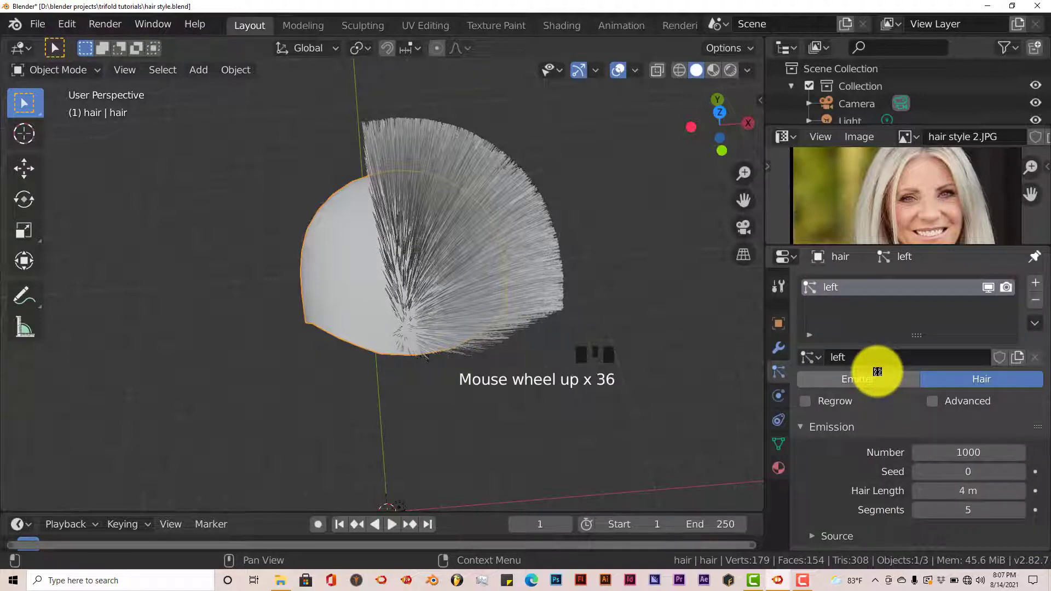
pyautogui.click(1035, 283)
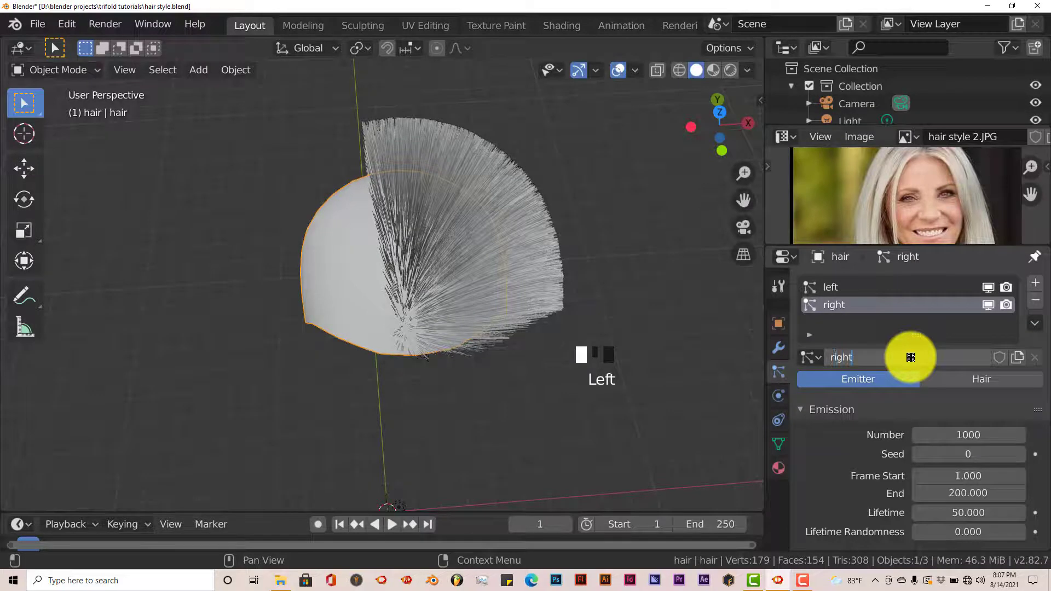
pyautogui.click(35, 24)
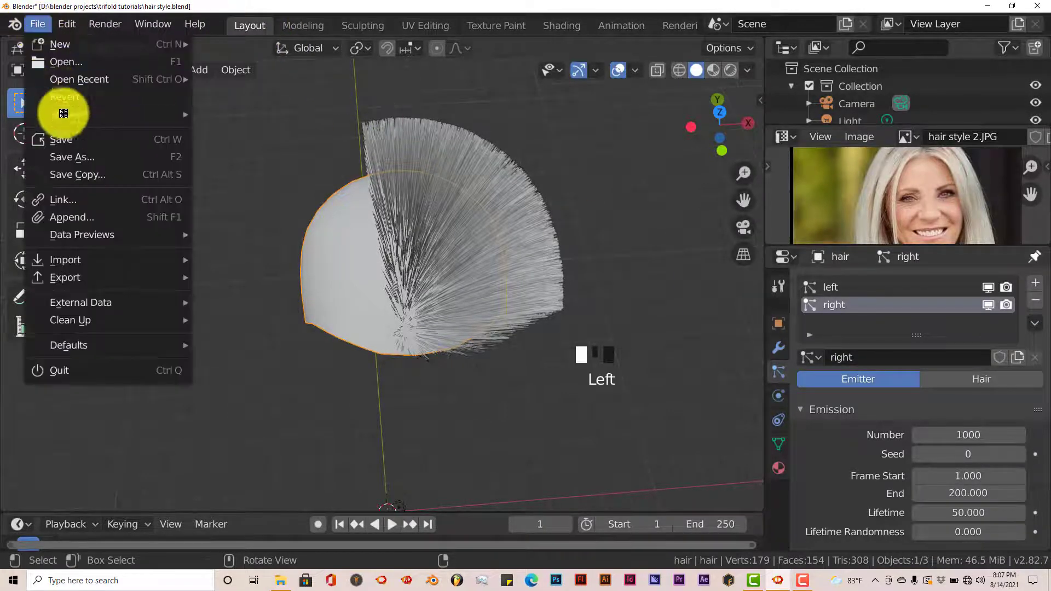
pyautogui.click(64, 140)
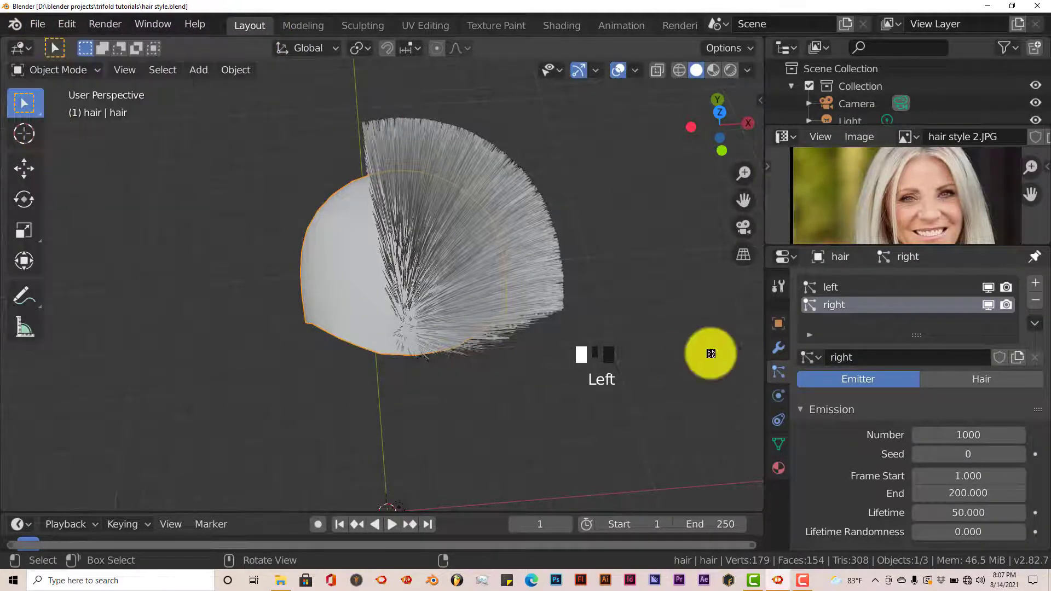
# Set the right particle system's type to Hair and give it Interpolated children
pyautogui.click(954, 385)
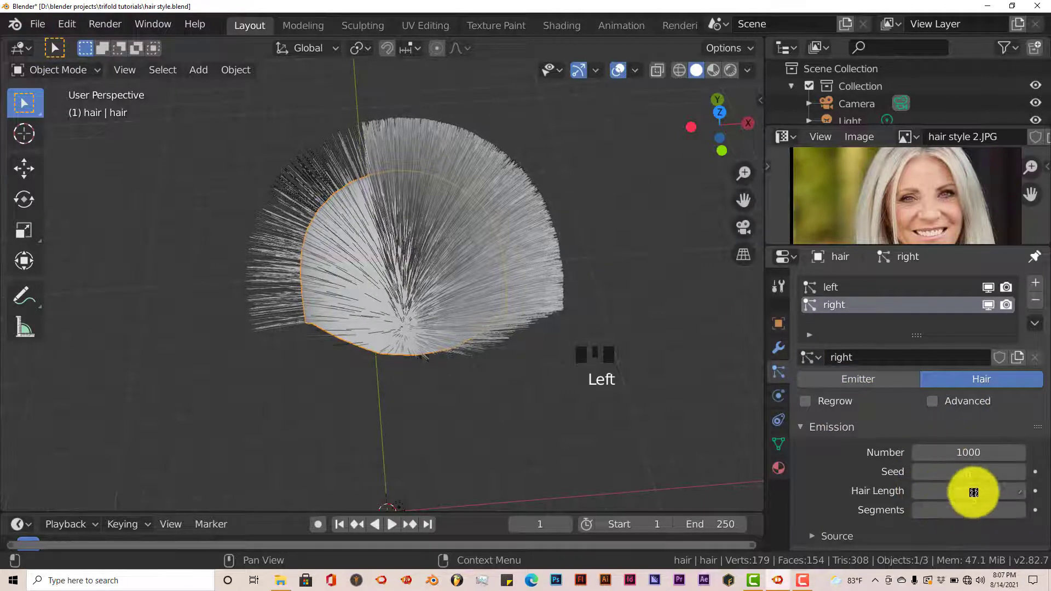
pyautogui.scroll(-3, 970, 490)
pyautogui.scroll(-8, 965, 438)
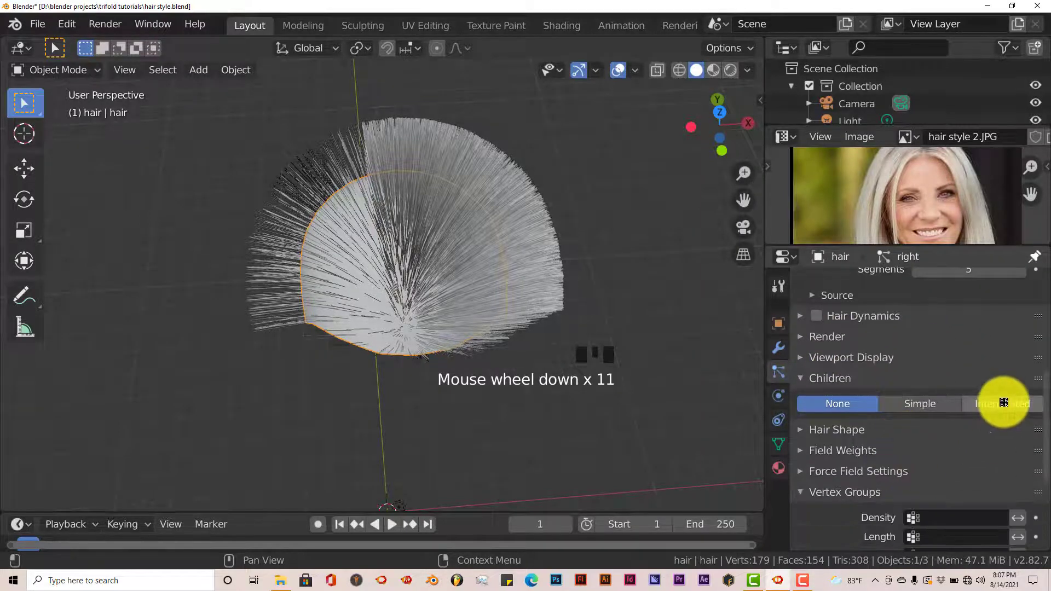
pyautogui.click(1003, 403)
# Use the right vertex group as the Density group of the right hair system
pyautogui.scroll(-11, 937, 487)
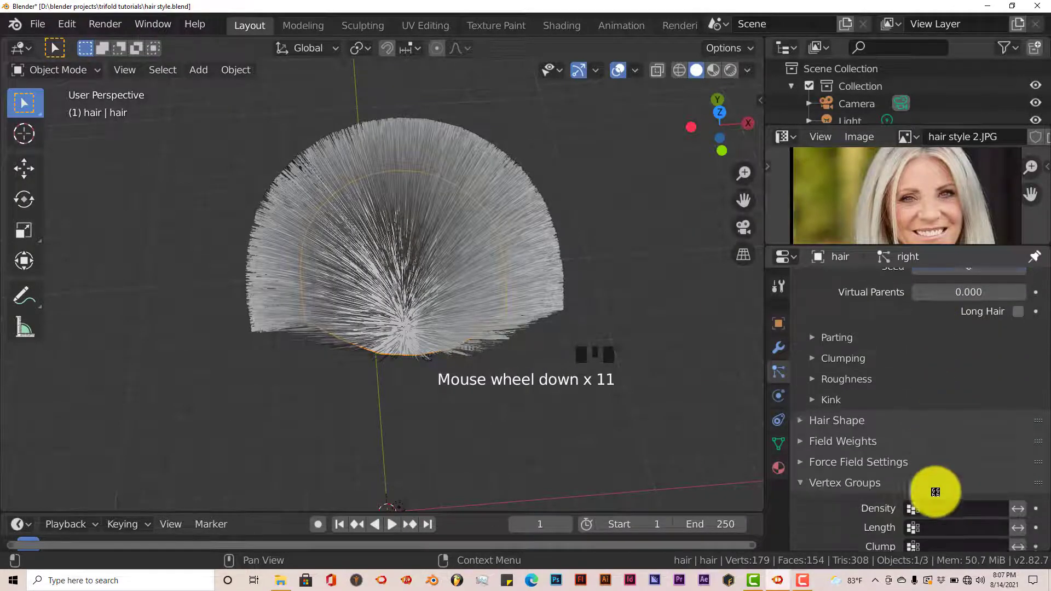
pyautogui.scroll(-4, 935, 491)
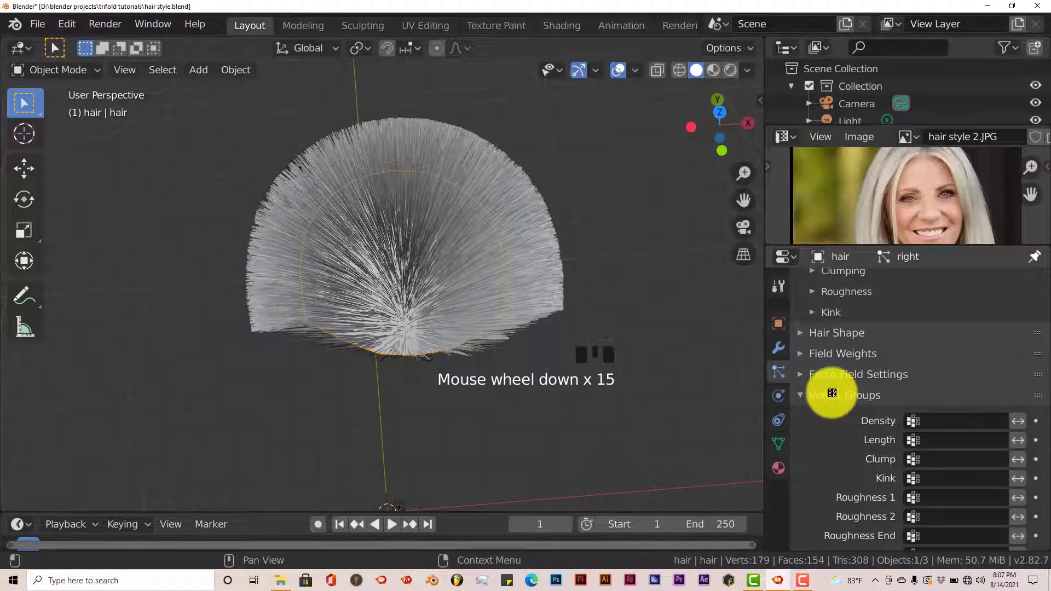
pyautogui.click(939, 419)
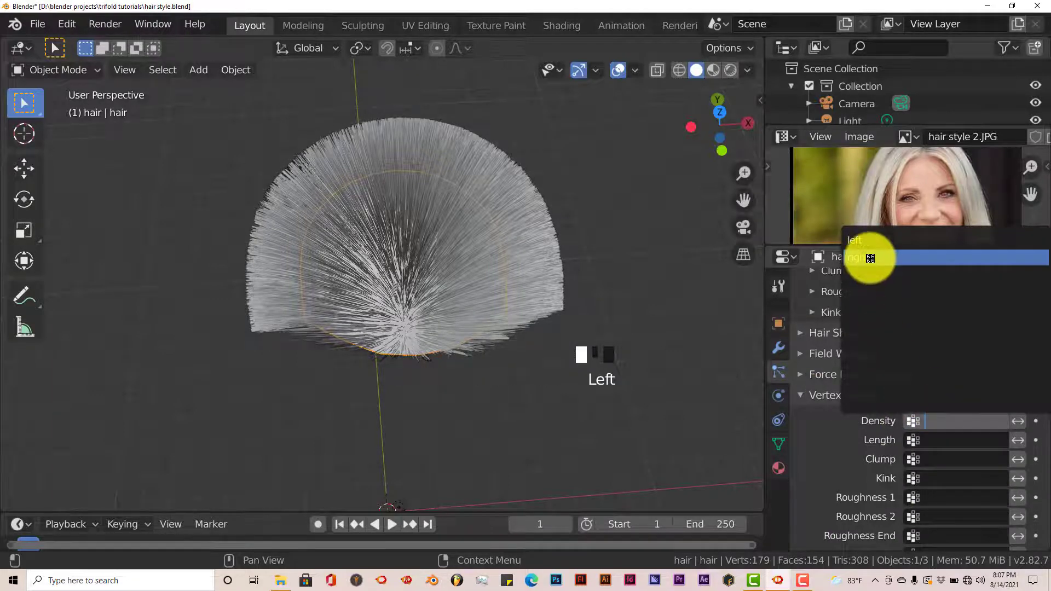
pyautogui.click(868, 257)
pyautogui.moveTo(547, 417); pyautogui.dragTo(488, 357, button='middle')
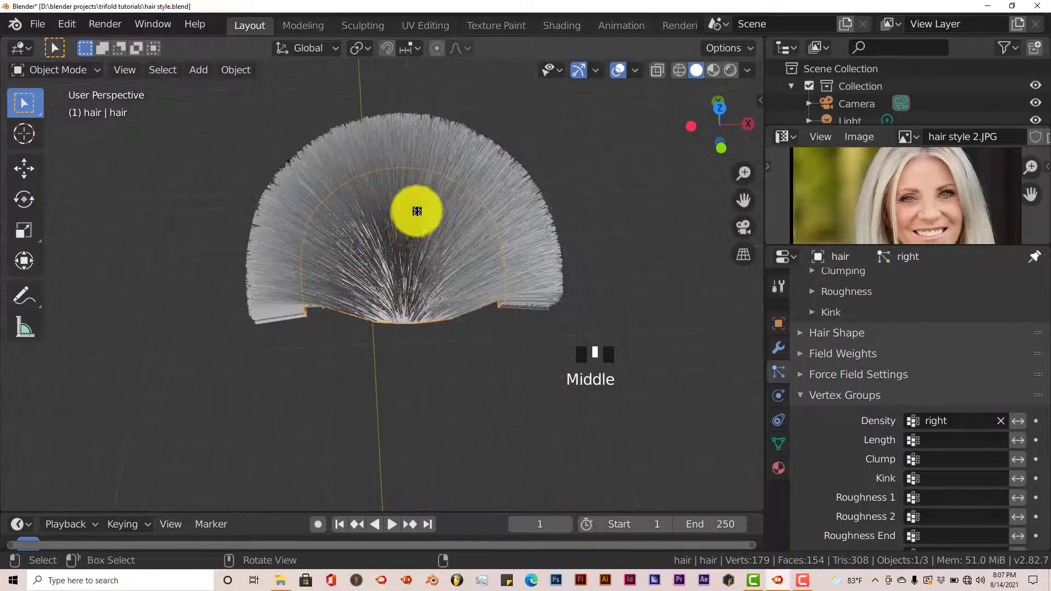
# Save the file and enlarge the reference photo's viewing area to show more of the hairstyle
pyautogui.scroll(3, 817, 387)
pyautogui.scroll(6, 817, 386)
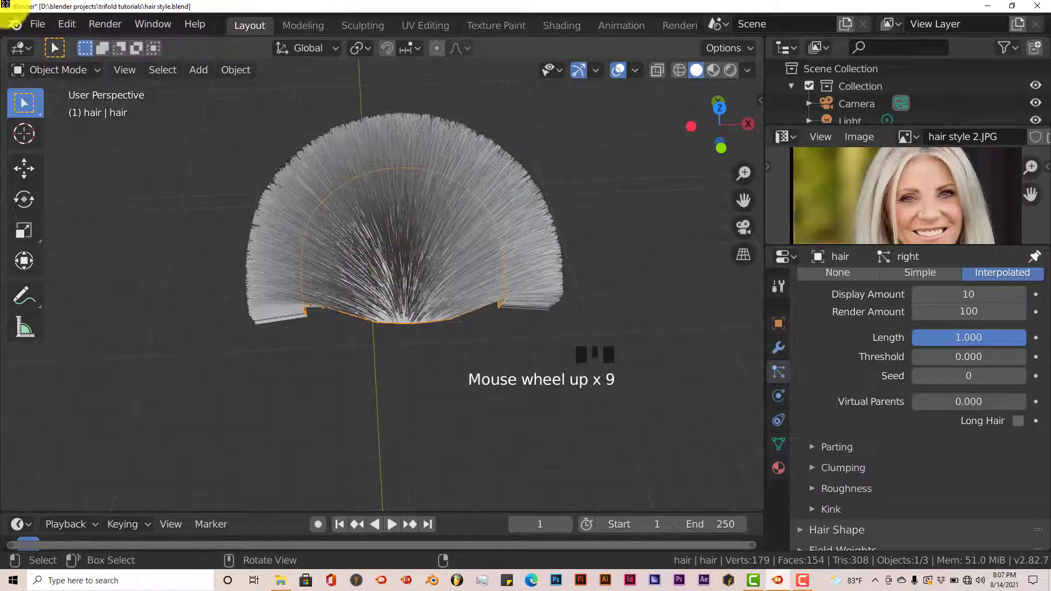
pyautogui.click(35, 23)
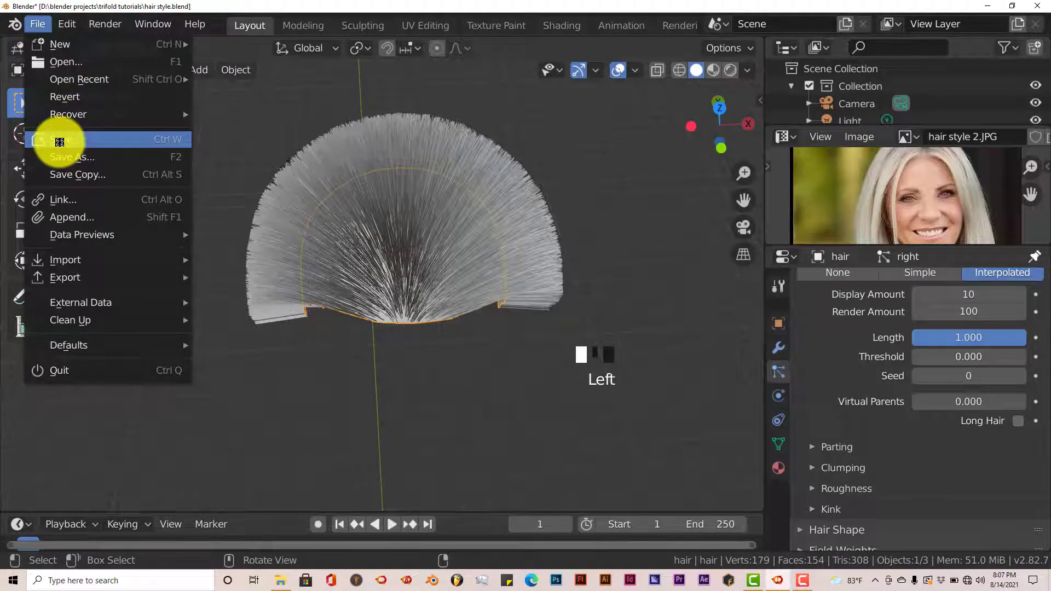
pyautogui.click(59, 140)
pyautogui.scroll(4, 757, 399)
pyautogui.scroll(4, 903, 383)
pyautogui.scroll(-2, 531, 394)
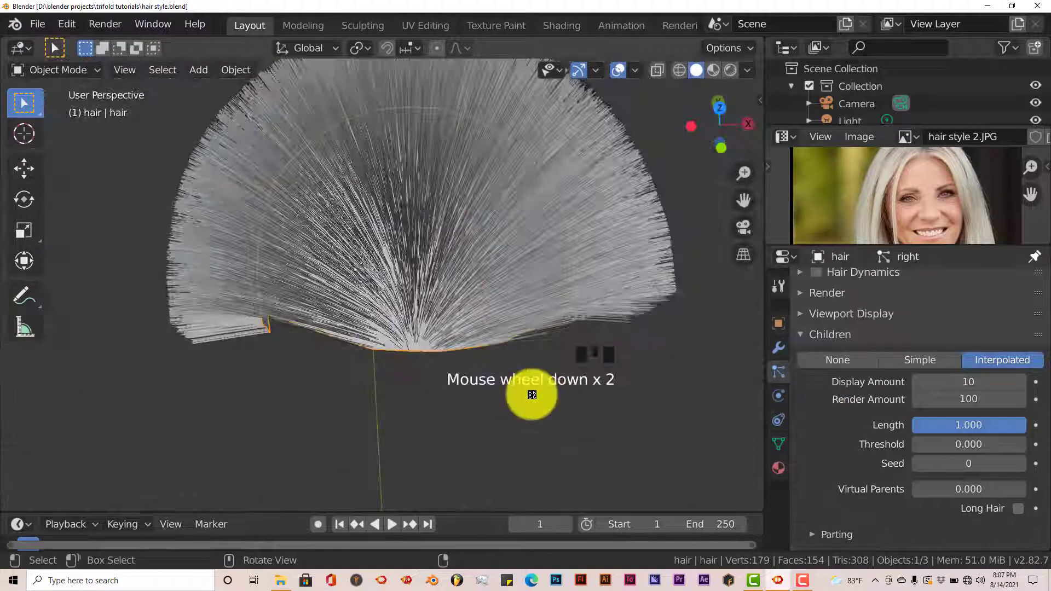
pyautogui.scroll(-1, 531, 395)
pyautogui.scroll(18, 863, 416)
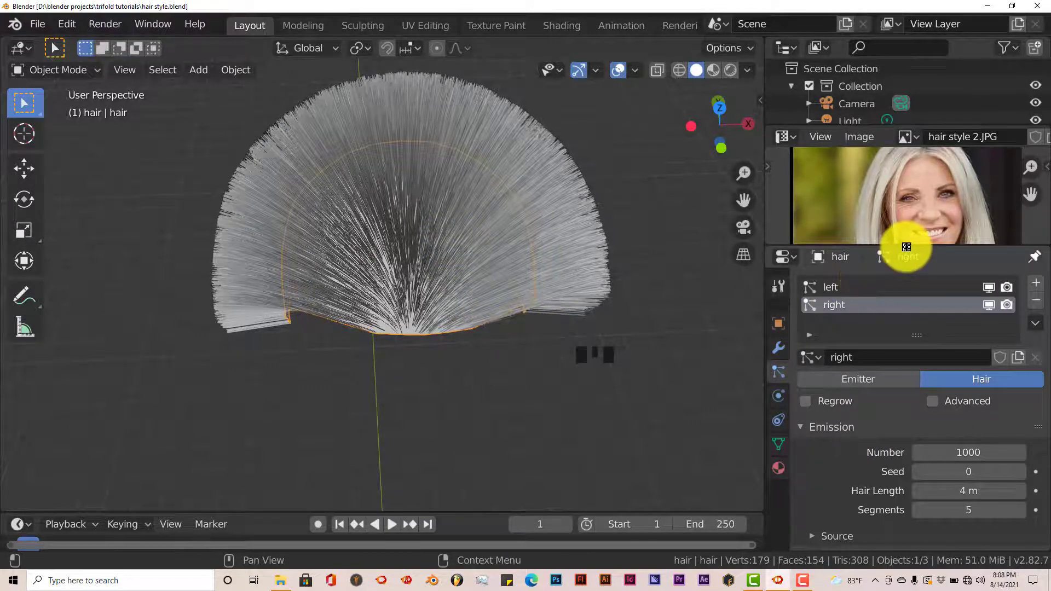
pyautogui.moveTo(906, 246); pyautogui.dragTo(910, 327)
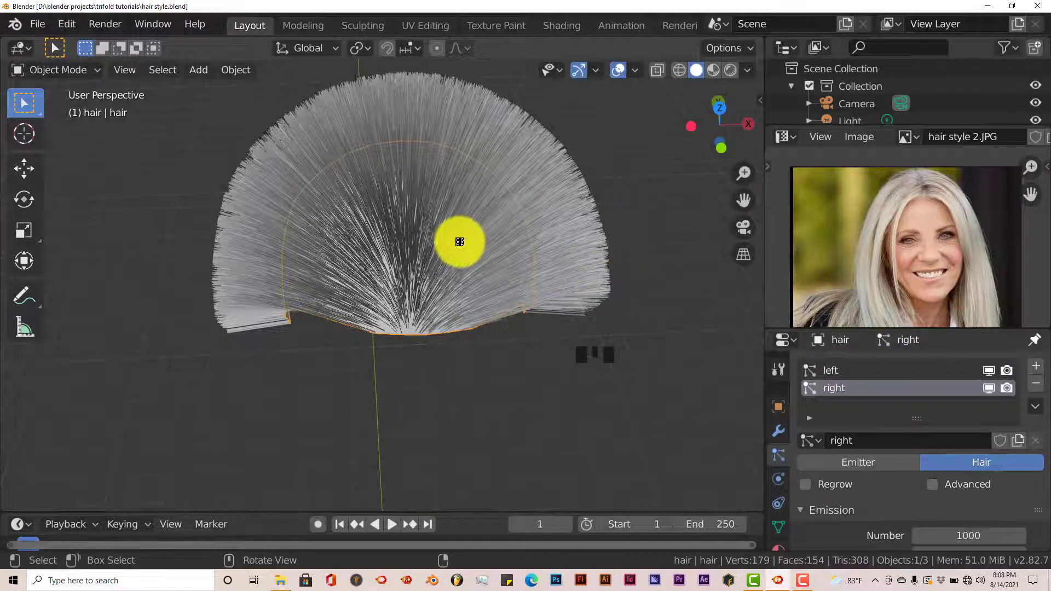
# Select the left hair system and put it in Particle Edit mode with point selection
pyautogui.click(833, 370)
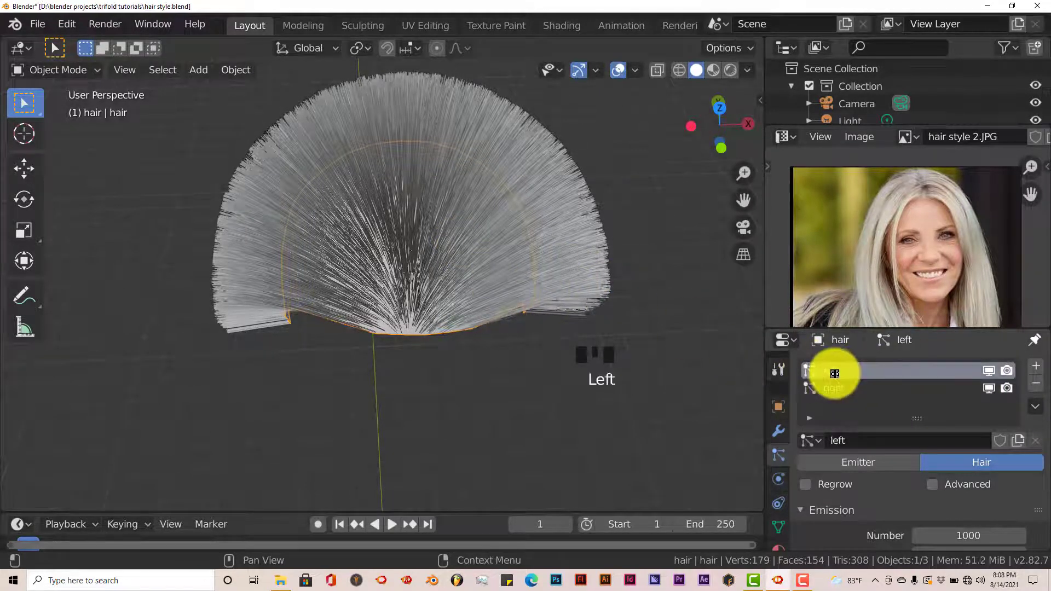
pyautogui.click(84, 70)
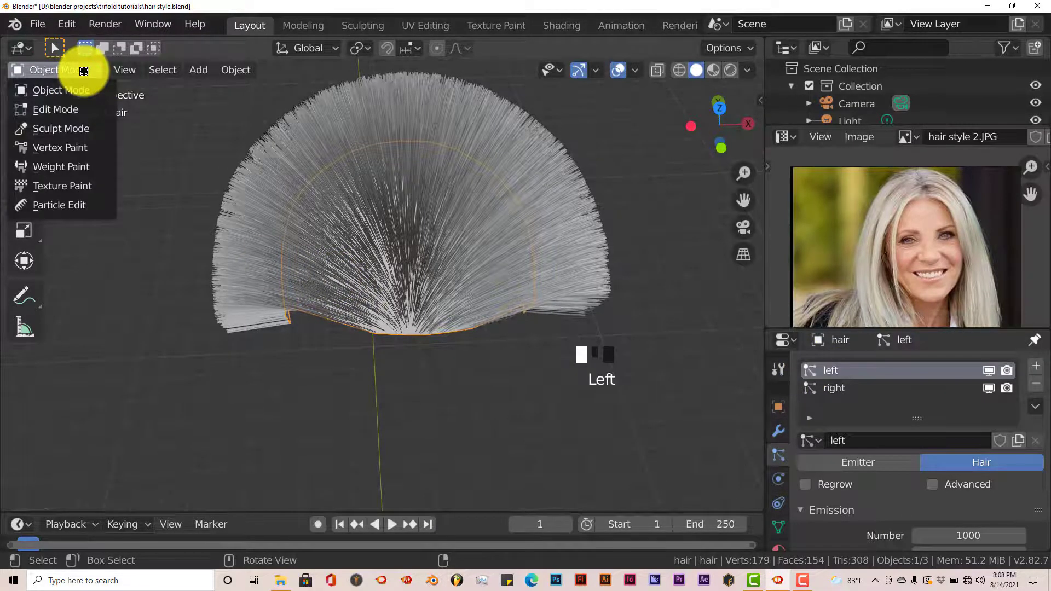
pyautogui.click(52, 209)
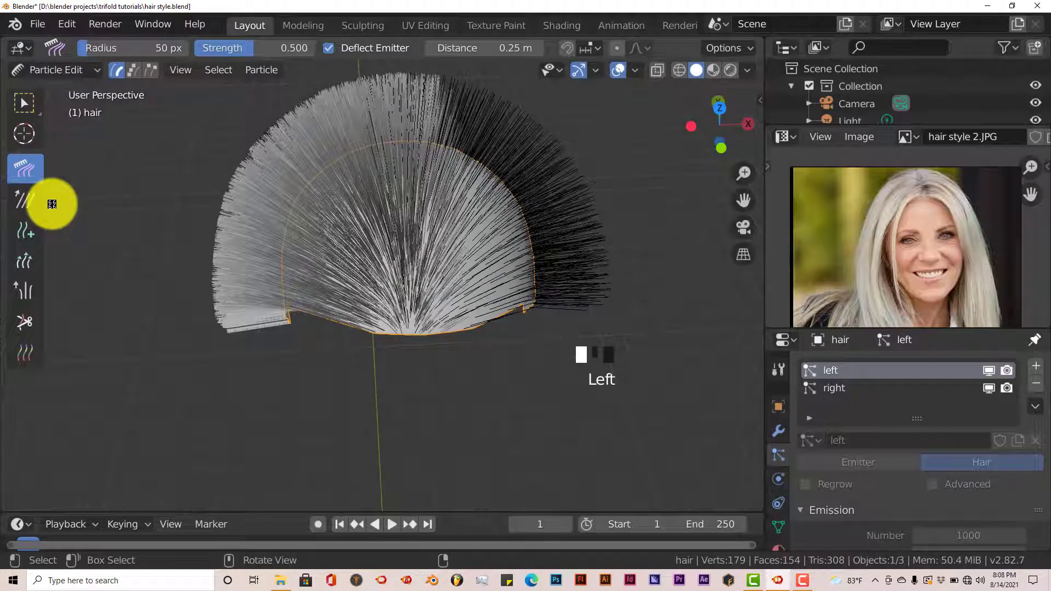
pyautogui.click(133, 67)
pyautogui.moveTo(406, 312); pyautogui.dragTo(342, 294, button='middle')
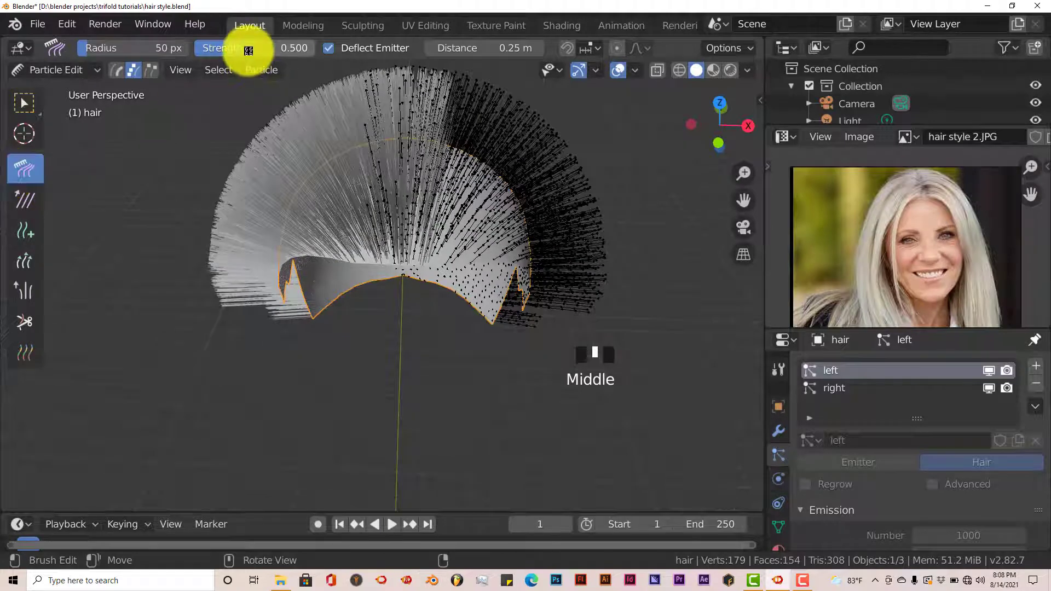
# Set the Comb brush strength to 1.000 and comb the left system's hair down over the side and back of the scalp
pyautogui.moveTo(253, 51); pyautogui.dragTo(378, 72)
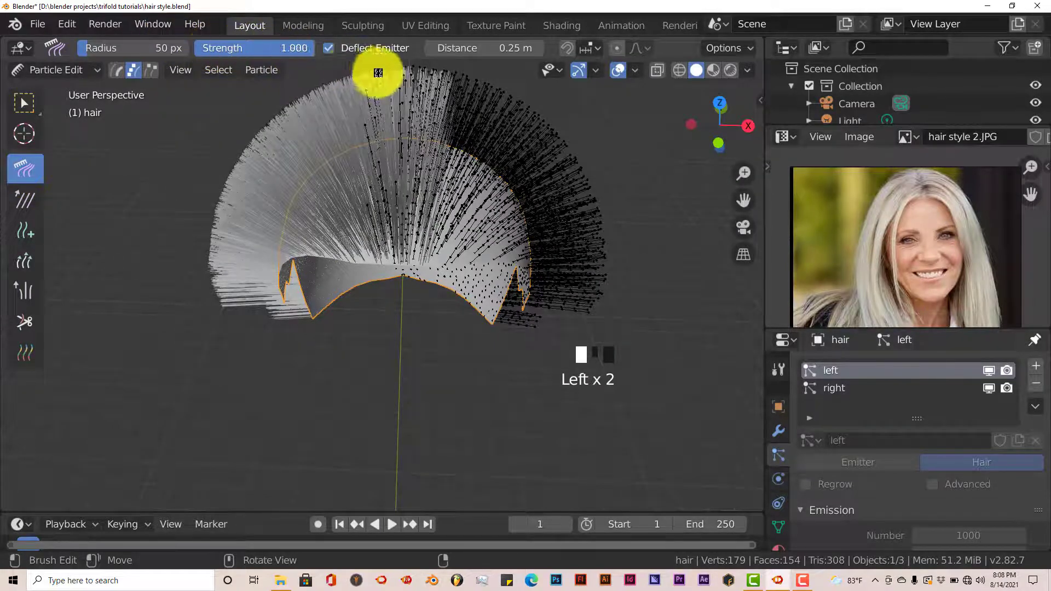
pyautogui.press('KP_1')
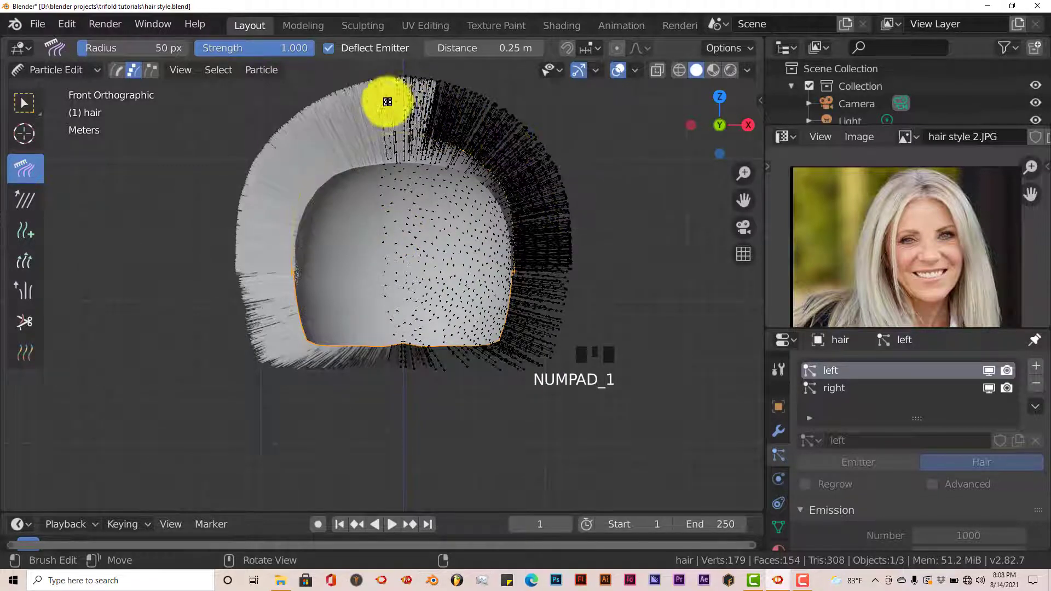
pyautogui.moveTo(387, 101)
pyautogui.mouseDown()
pyautogui.moveTo(459, 113)
pyautogui.moveTo(562, 239)
pyautogui.moveTo(514, 174)
pyautogui.moveTo(537, 275)
pyautogui.moveTo(526, 380)
pyautogui.moveTo(520, 269)
pyautogui.moveTo(435, 153)
pyautogui.moveTo(458, 164)
pyautogui.moveTo(500, 225)
pyautogui.moveTo(507, 328)
pyautogui.mouseUp()
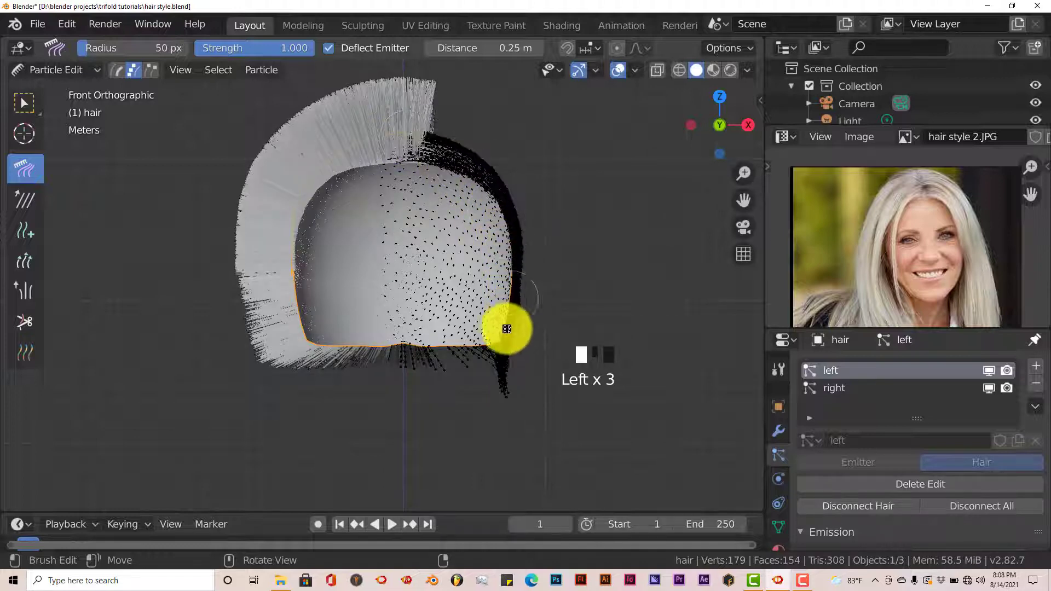
pyautogui.moveTo(498, 393)
pyautogui.mouseDown()
pyautogui.moveTo(507, 322)
pyautogui.moveTo(558, 272)
pyautogui.mouseUp()
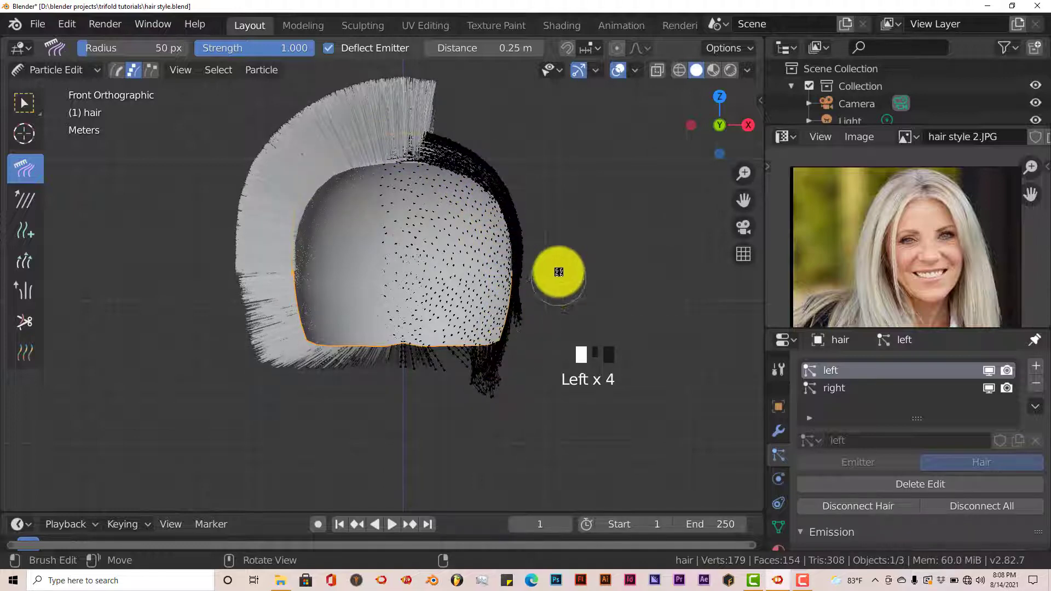
pyautogui.press('KP_3')
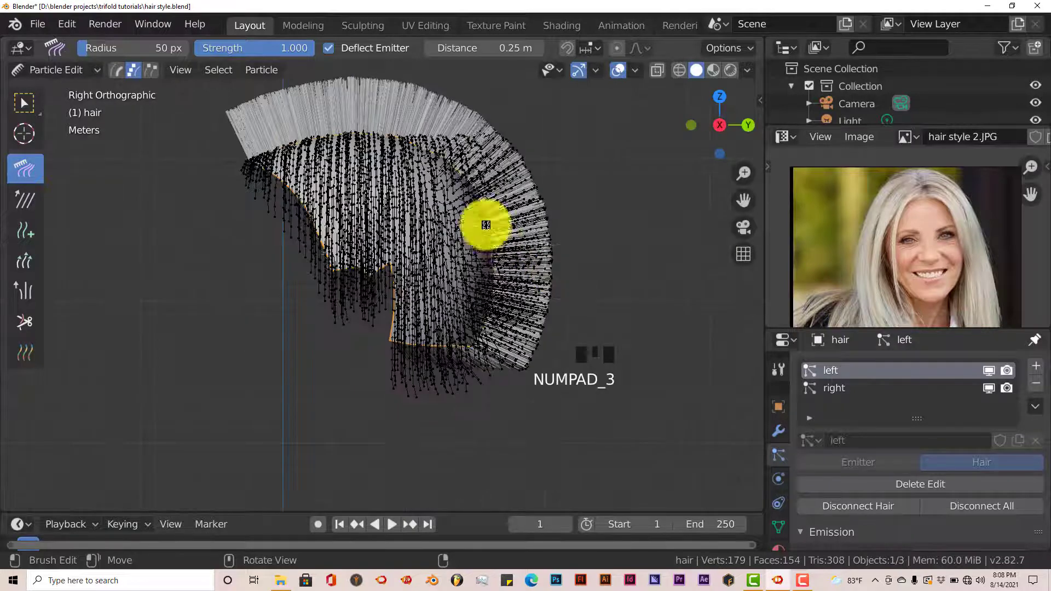
pyautogui.moveTo(453, 143)
pyautogui.mouseDown()
pyautogui.moveTo(504, 265)
pyautogui.moveTo(497, 361)
pyautogui.moveTo(470, 211)
pyautogui.mouseUp()
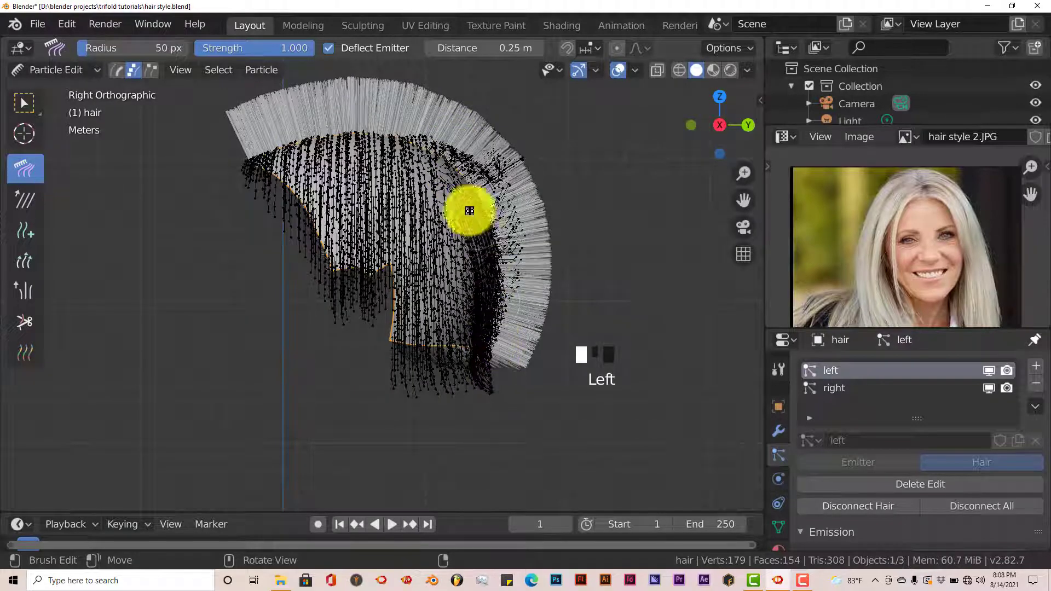
pyautogui.moveTo(477, 166)
pyautogui.mouseDown()
pyautogui.moveTo(497, 285)
pyautogui.moveTo(498, 366)
pyautogui.moveTo(547, 345)
pyautogui.mouseUp()
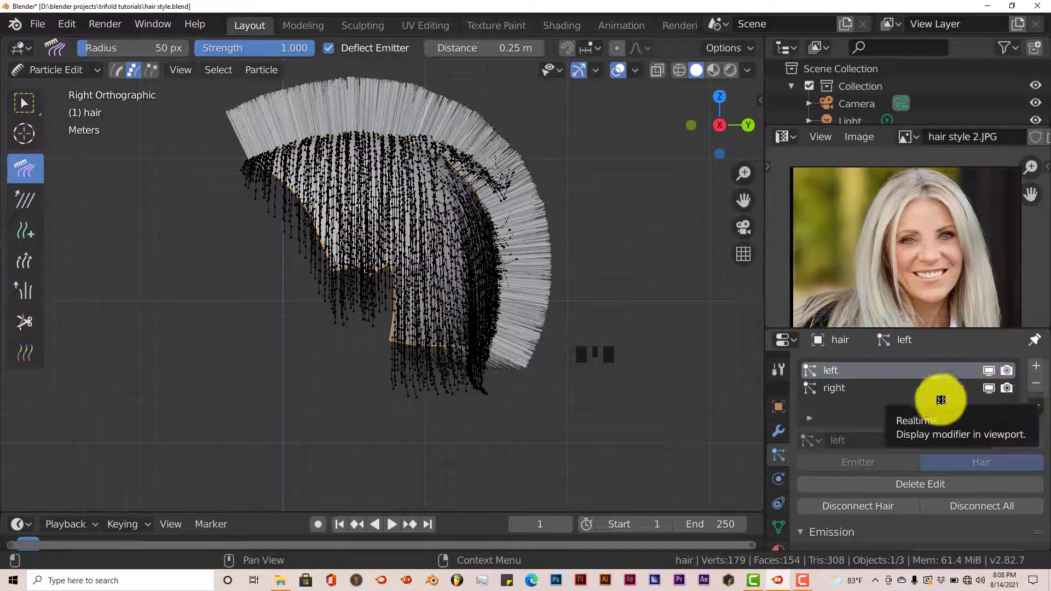
# Hide the right hair system in the viewport and comb the left hair down from crown to hairline in the side view
pyautogui.click(990, 389)
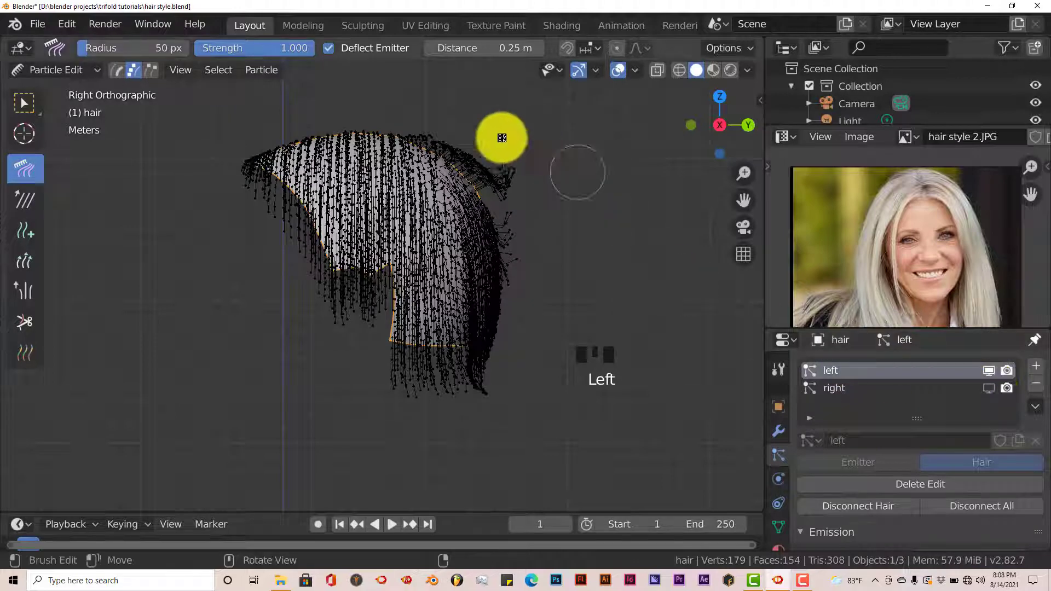
pyautogui.moveTo(474, 155)
pyautogui.mouseDown()
pyautogui.moveTo(514, 244)
pyautogui.moveTo(512, 326)
pyautogui.moveTo(488, 261)
pyautogui.moveTo(487, 317)
pyautogui.mouseUp()
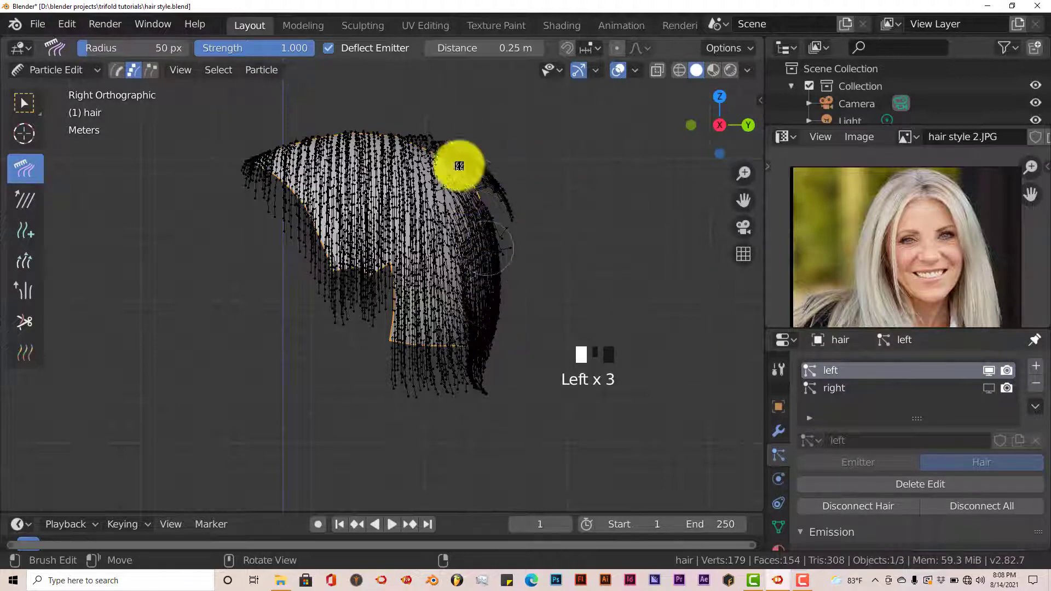
pyautogui.moveTo(429, 148); pyautogui.dragTo(445, 356)
pyautogui.moveTo(379, 138); pyautogui.dragTo(372, 375)
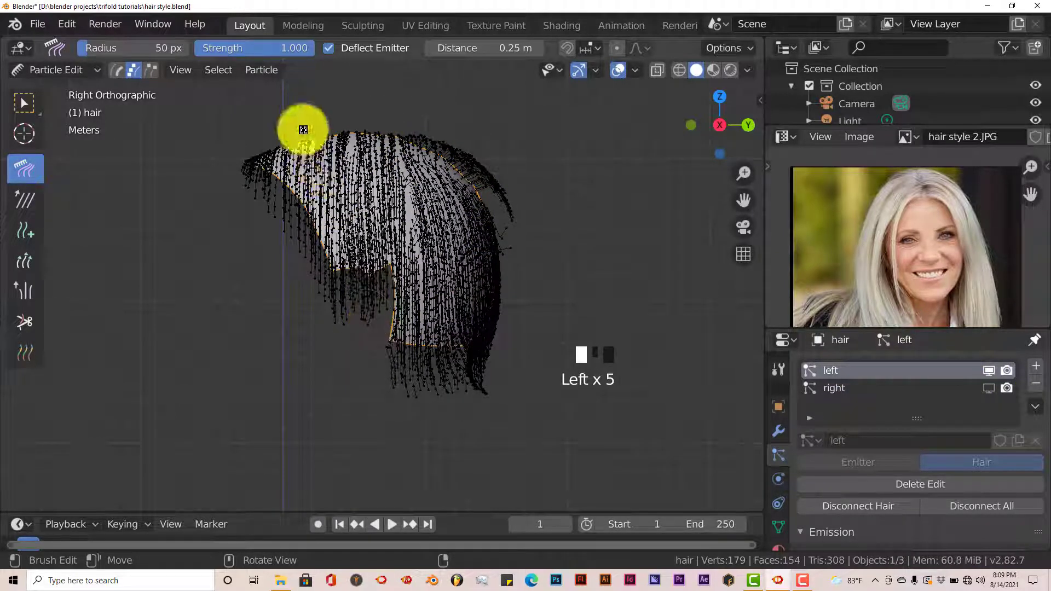
pyautogui.moveTo(301, 129); pyautogui.dragTo(313, 323)
# Comb the left system's hair flat down the back of the head and smooth its outer side in the front view
pyautogui.moveTo(459, 261); pyautogui.dragTo(375, 286, button='middle')
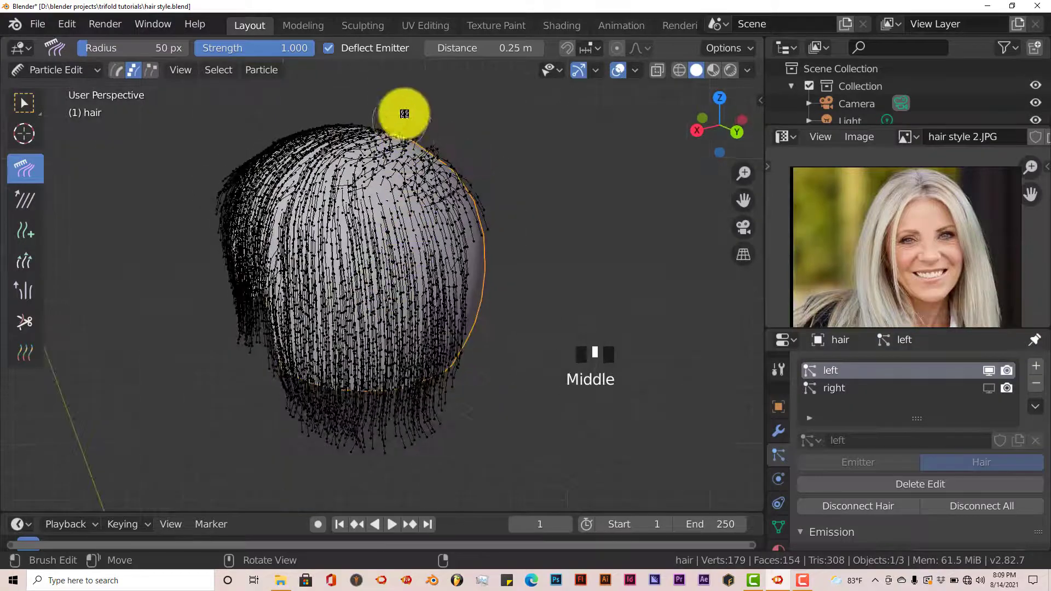
pyautogui.moveTo(403, 113); pyautogui.dragTo(453, 353)
pyautogui.moveTo(460, 163); pyautogui.dragTo(469, 321)
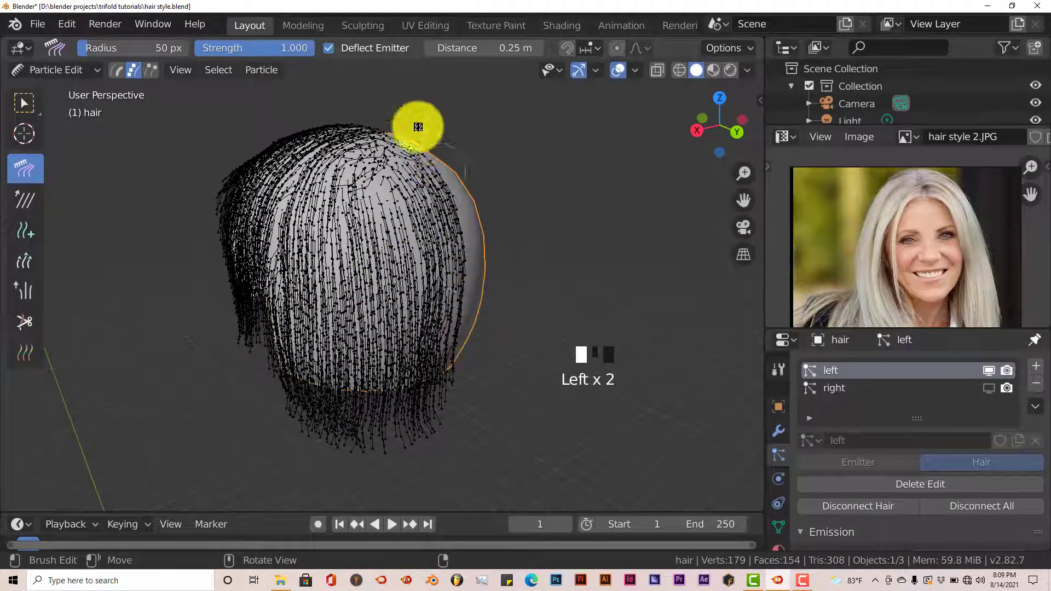
pyautogui.moveTo(418, 127)
pyautogui.mouseDown()
pyautogui.moveTo(418, 389)
pyautogui.moveTo(400, 403)
pyautogui.mouseUp()
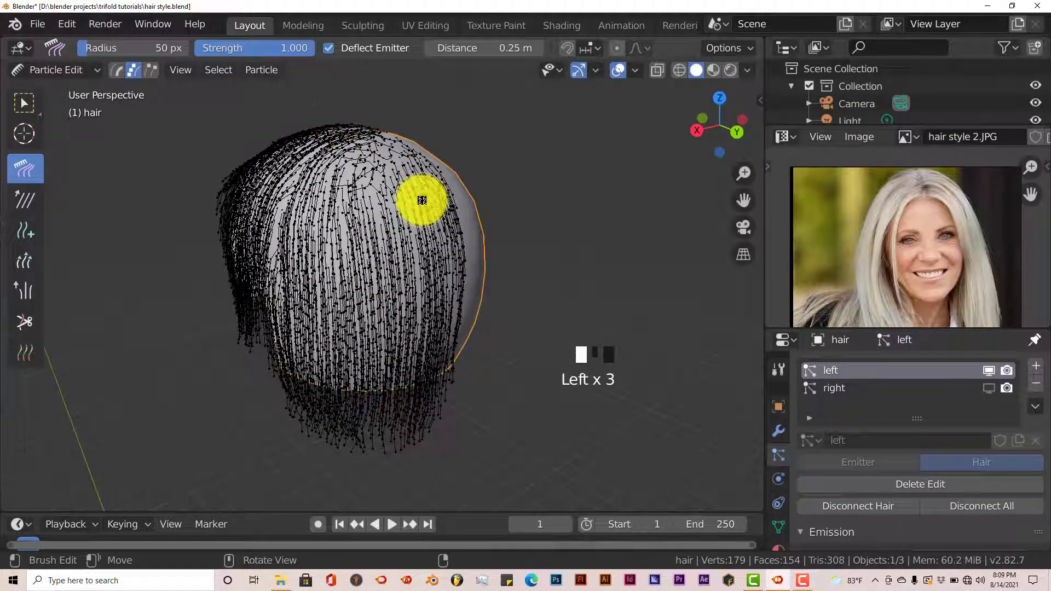
pyautogui.press('KP_1')
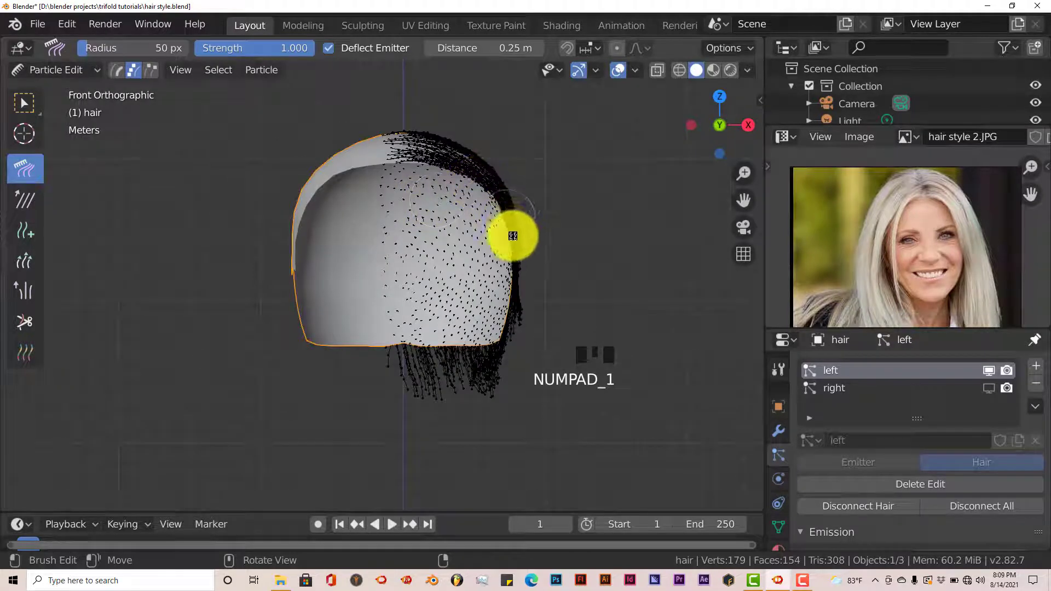
pyautogui.moveTo(511, 235); pyautogui.dragTo(508, 336)
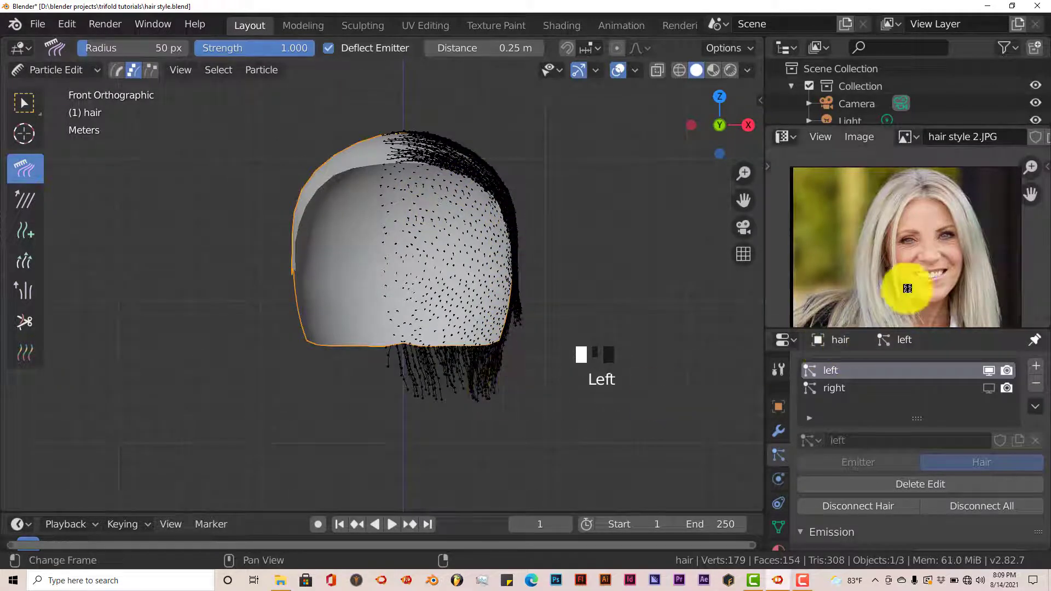
# Lengthen the left system's hair well below the scalp with the Length brush set to Grow
pyautogui.scroll(-2, 919, 280)
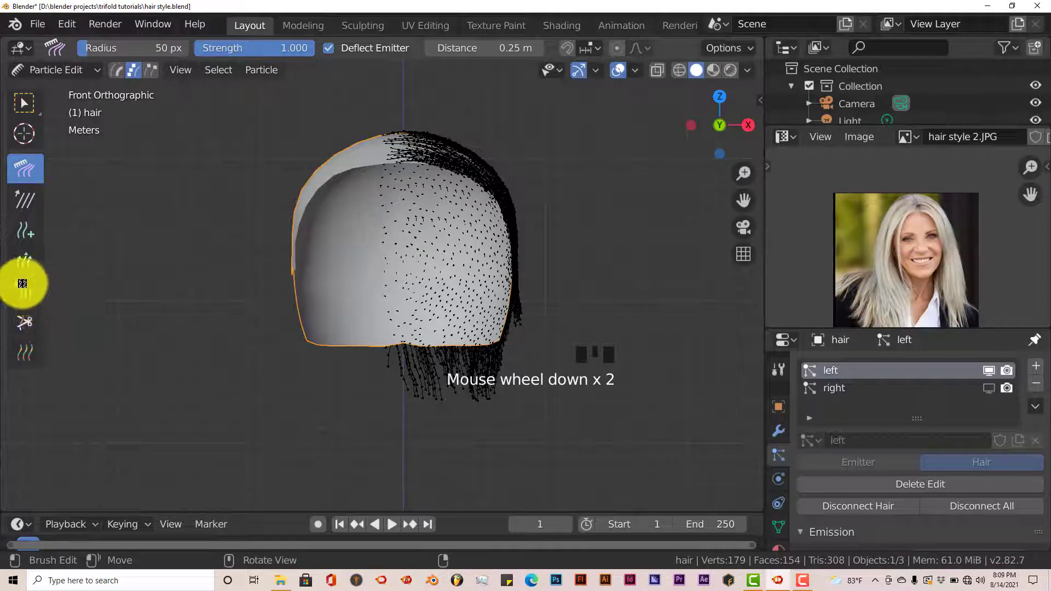
pyautogui.click(25, 270)
pyautogui.moveTo(482, 174)
pyautogui.mouseDown()
pyautogui.moveTo(506, 255)
pyautogui.moveTo(501, 362)
pyautogui.moveTo(448, 329)
pyautogui.moveTo(449, 436)
pyautogui.moveTo(416, 395)
pyautogui.moveTo(403, 336)
pyautogui.moveTo(411, 429)
pyautogui.moveTo(441, 425)
pyautogui.moveTo(490, 333)
pyautogui.moveTo(491, 368)
pyautogui.moveTo(516, 321)
pyautogui.moveTo(497, 389)
pyautogui.moveTo(514, 364)
pyautogui.moveTo(443, 357)
pyautogui.moveTo(432, 432)
pyautogui.moveTo(403, 352)
pyautogui.moveTo(403, 394)
pyautogui.moveTo(499, 350)
pyautogui.moveTo(438, 356)
pyautogui.moveTo(418, 394)
pyautogui.moveTo(451, 171)
pyautogui.moveTo(473, 193)
pyautogui.moveTo(505, 307)
pyautogui.moveTo(504, 282)
pyautogui.moveTo(504, 307)
pyautogui.moveTo(441, 374)
pyautogui.moveTo(404, 332)
pyautogui.moveTo(130, 288)
pyautogui.moveTo(369, 382)
pyautogui.mouseUp()
pyautogui.scroll(-2, 368, 383)
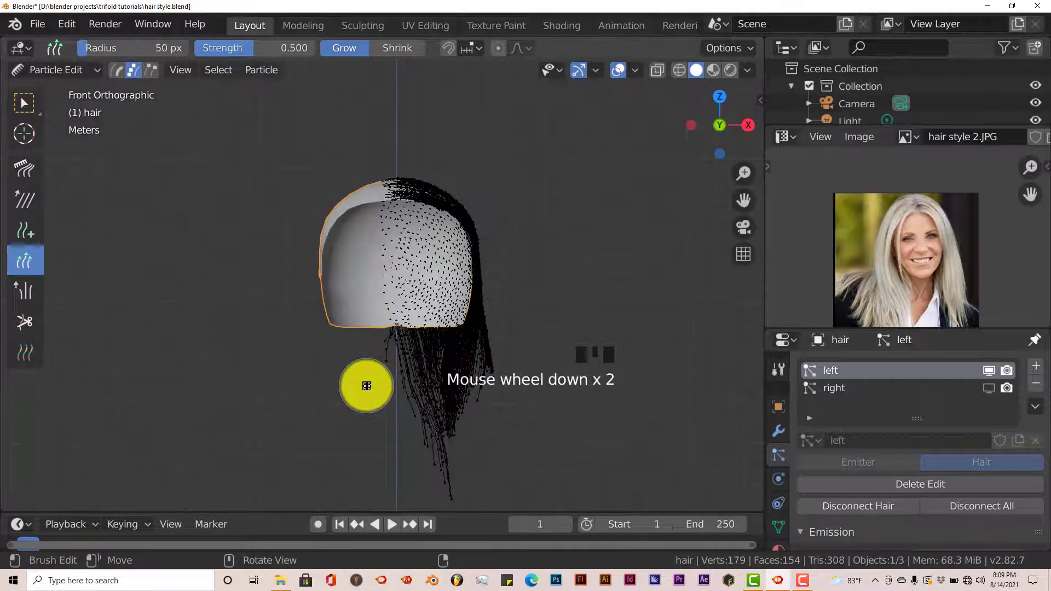
# Comb the lengthened left hair straight down from the front and right side views
pyautogui.click(31, 173)
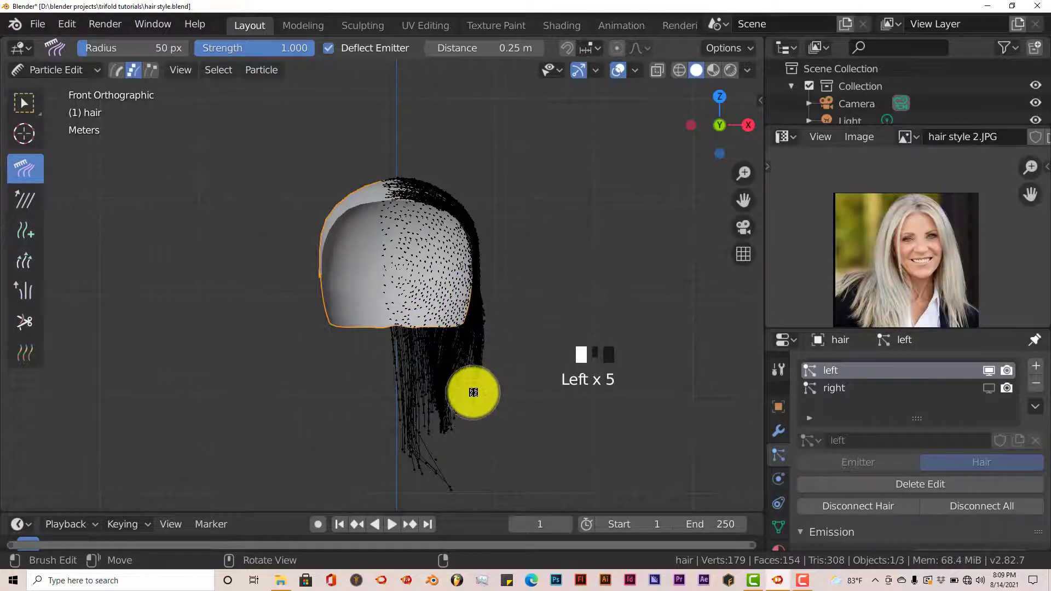
pyautogui.press('KP_3')
pyautogui.moveTo(447, 173); pyautogui.dragTo(465, 298)
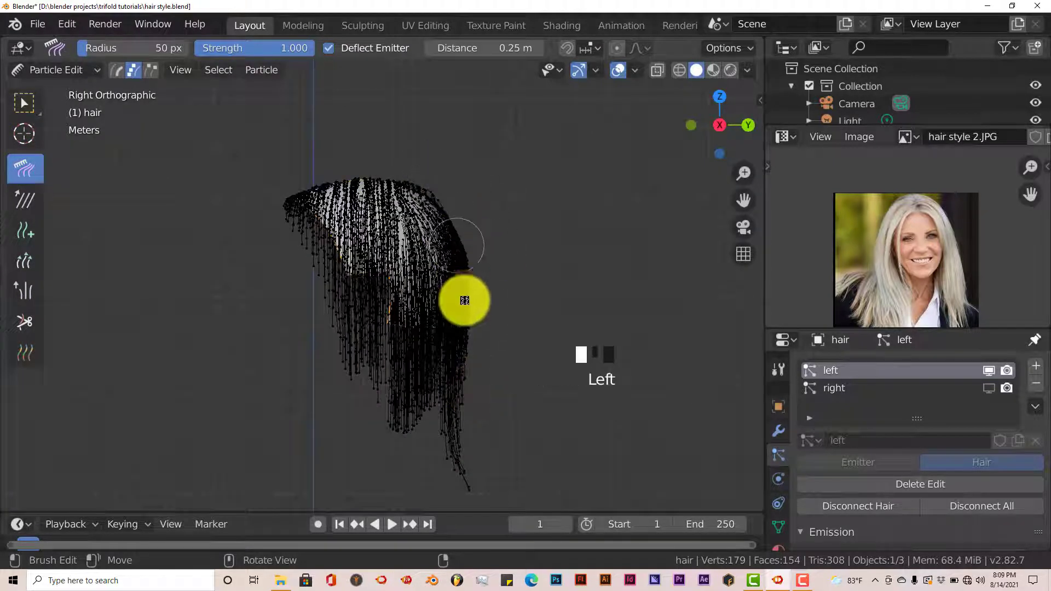
pyautogui.moveTo(422, 183); pyautogui.dragTo(449, 416)
pyautogui.moveTo(454, 291); pyautogui.dragTo(451, 482)
# Cut the ends of the left hair to an even length below the scalp, working from the side and front views
pyautogui.click(29, 319)
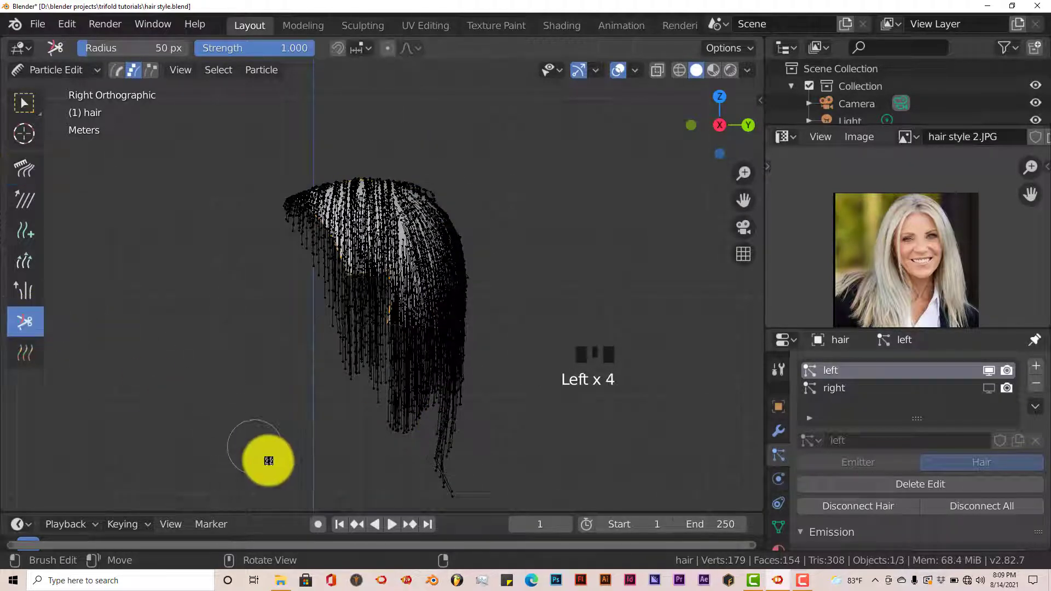
pyautogui.click(422, 438)
pyautogui.moveTo(471, 404)
pyautogui.mouseDown()
pyautogui.moveTo(423, 427)
pyautogui.moveTo(469, 394)
pyautogui.moveTo(411, 420)
pyautogui.moveTo(476, 389)
pyautogui.mouseUp()
pyautogui.press('KP_1')
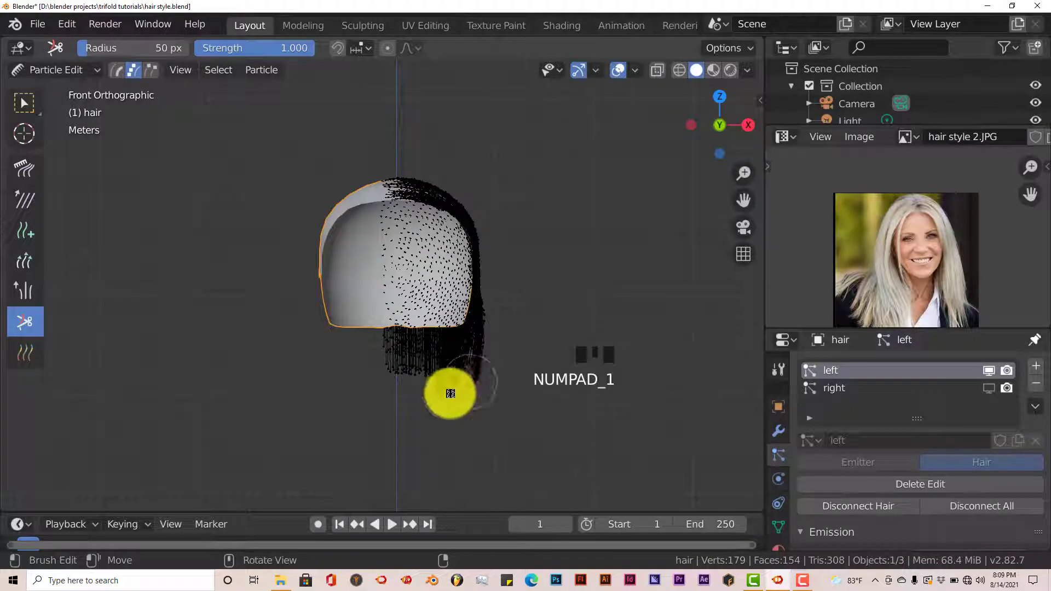
pyautogui.moveTo(498, 395)
pyautogui.mouseDown()
pyautogui.moveTo(422, 399)
pyautogui.moveTo(473, 397)
pyautogui.mouseUp()
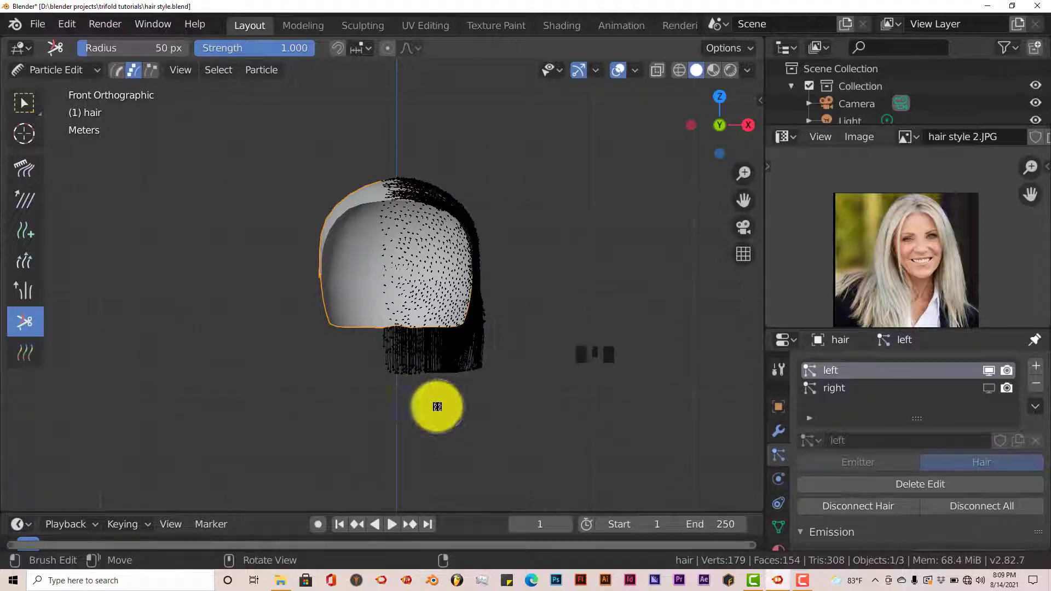
# Return to Object Mode, select the right hair system and show it in the viewport again
pyautogui.click(80, 67)
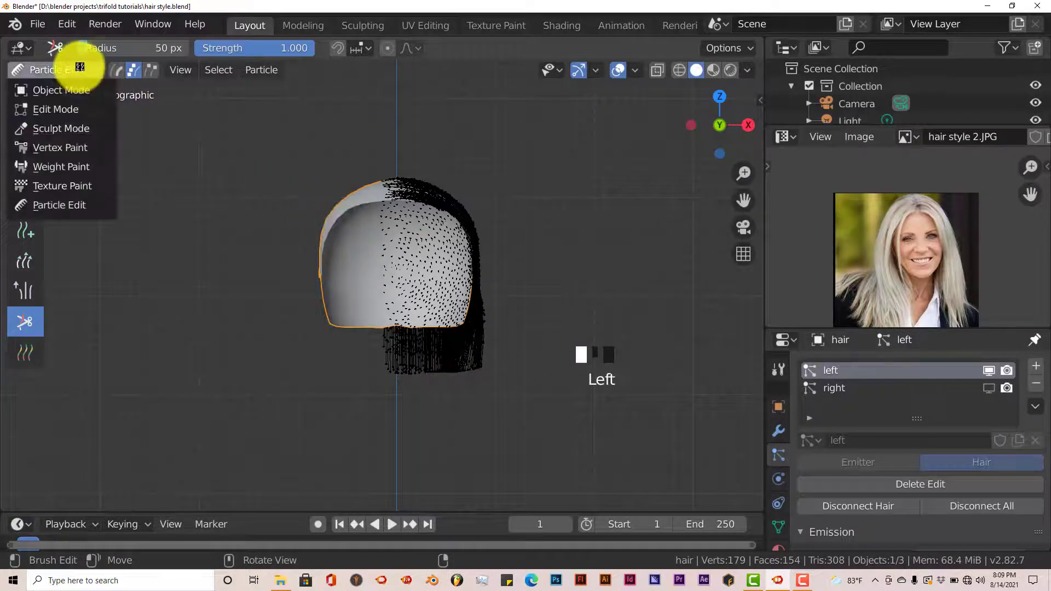
pyautogui.click(79, 88)
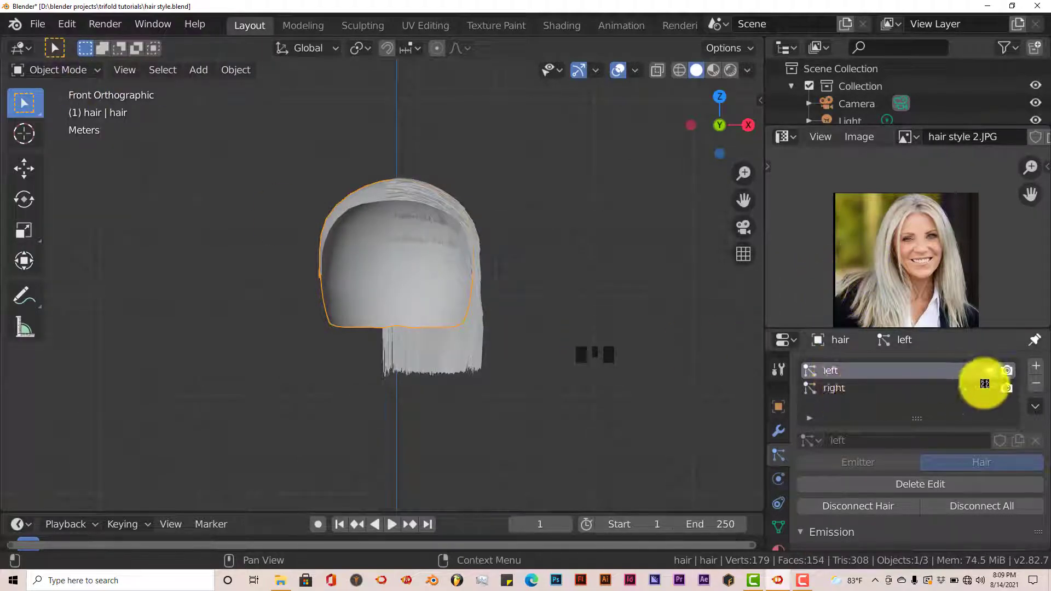
pyautogui.click(841, 390)
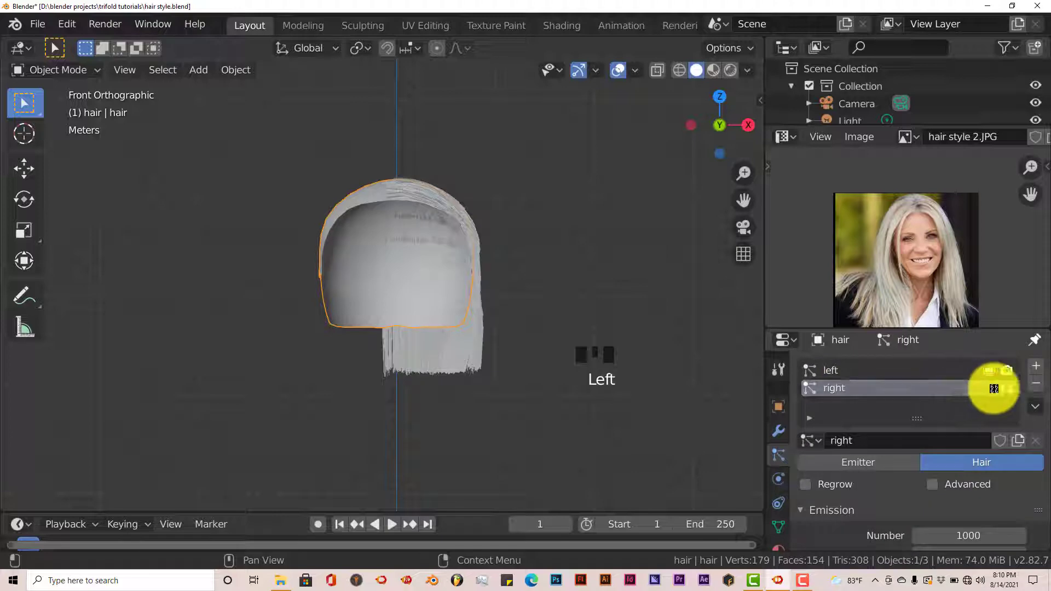
pyautogui.click(989, 389)
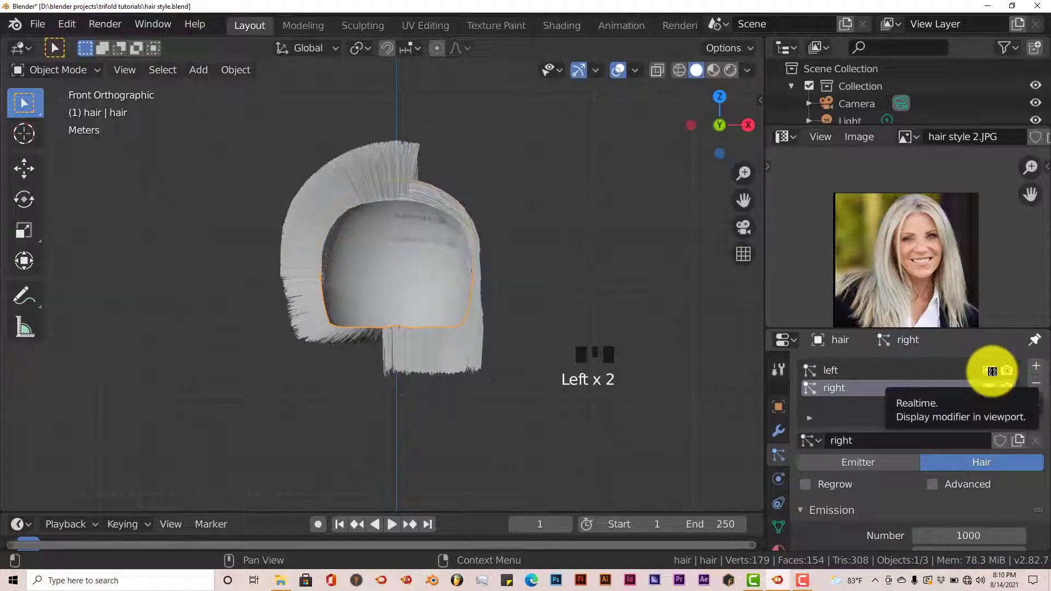
# Hide the left hair system in the viewport and enter Particle Edit mode for the right hair system
pyautogui.click(991, 372)
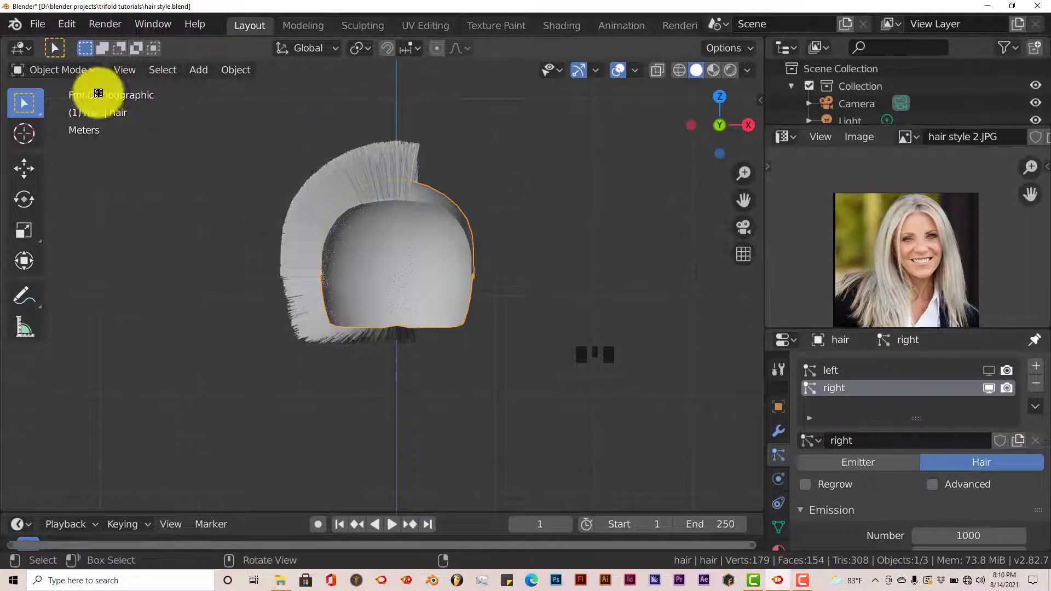
pyautogui.click(77, 73)
pyautogui.click(77, 205)
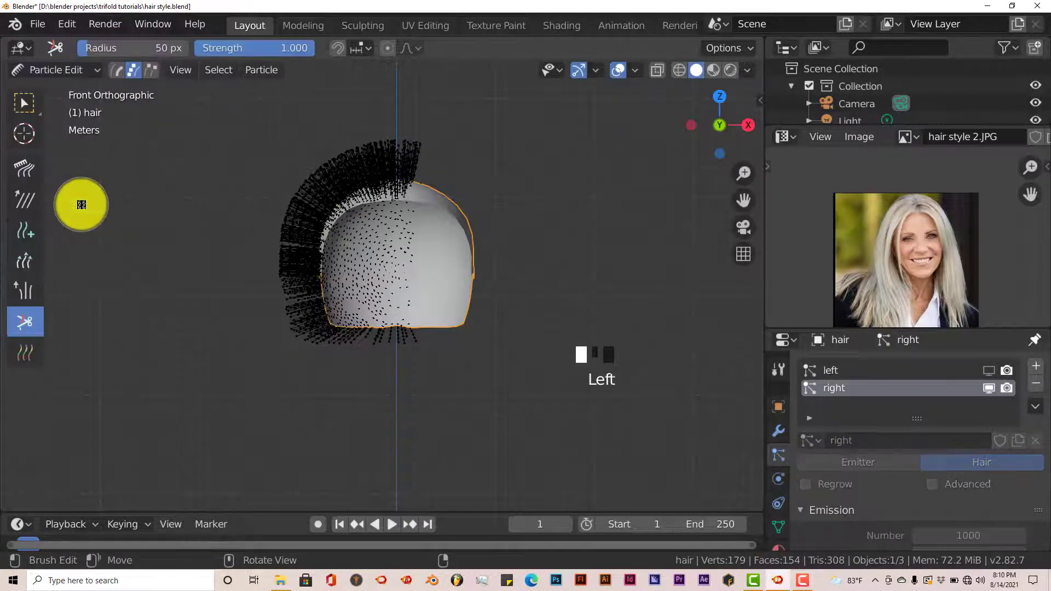
# Comb the right system's hair outward and down from the parting against the scalp in the front view
pyautogui.click(24, 169)
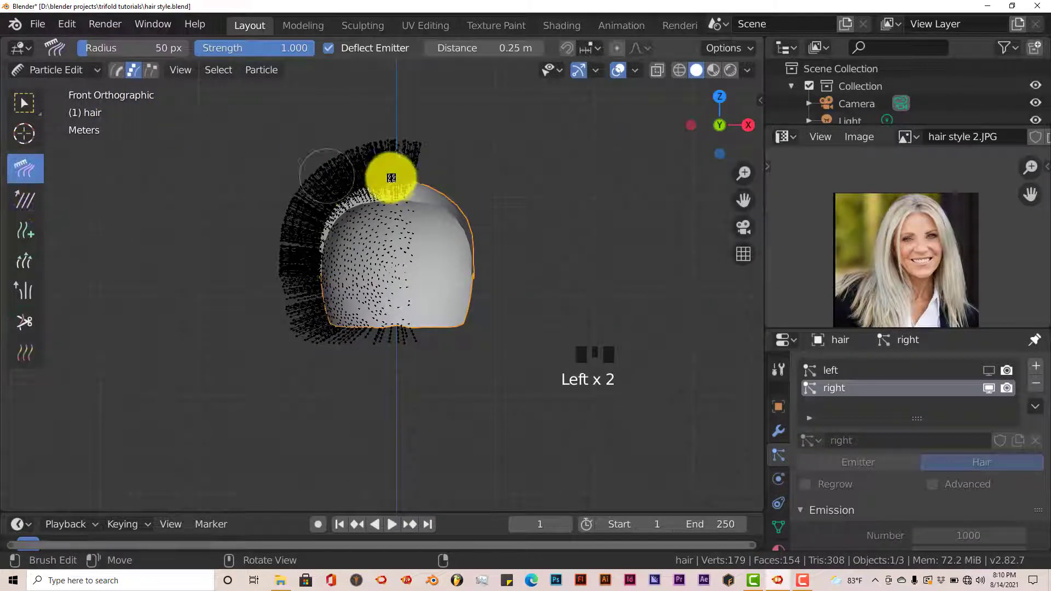
pyautogui.moveTo(414, 177); pyautogui.dragTo(288, 239)
pyautogui.moveTo(307, 186); pyautogui.dragTo(302, 357)
pyautogui.moveTo(310, 221); pyautogui.dragTo(310, 368)
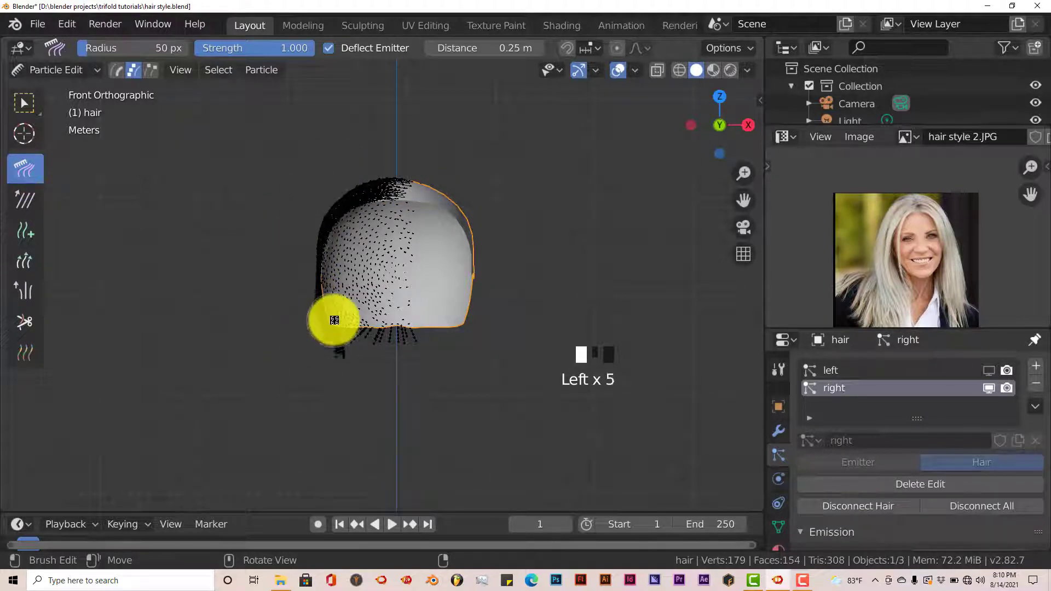
# Comb the right system's hair at the back of the head straight down from the side and rear views
pyautogui.press('KP_3')
pyautogui.moveTo(460, 223); pyautogui.dragTo(476, 358)
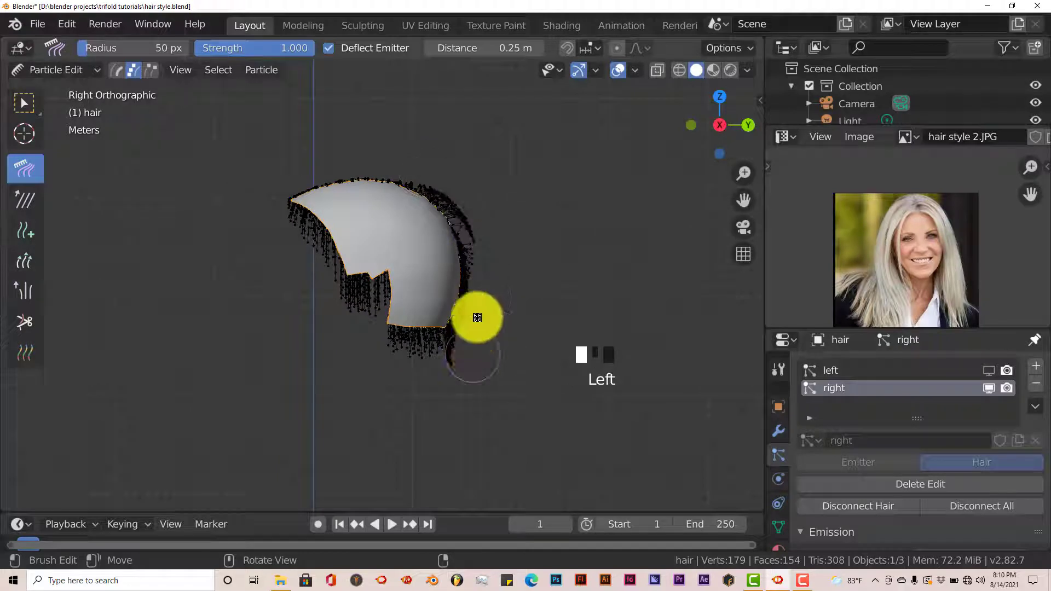
pyautogui.moveTo(429, 186); pyautogui.dragTo(457, 323)
pyautogui.moveTo(443, 167); pyautogui.dragTo(454, 361)
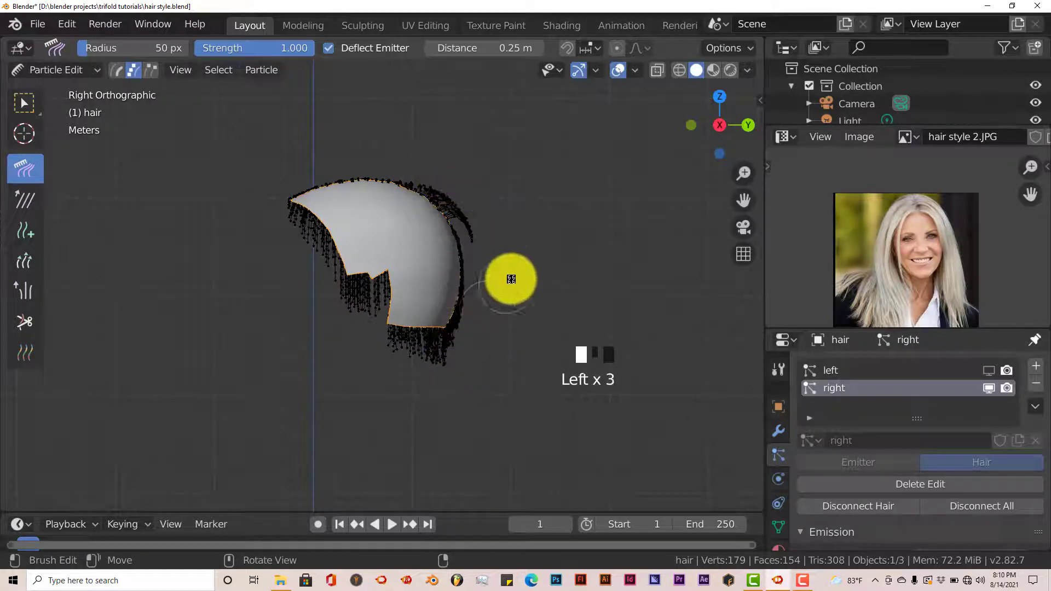
pyautogui.moveTo(509, 277)
pyautogui.mouseDown(button='middle')
pyautogui.moveTo(418, 307)
pyautogui.moveTo(385, 153)
pyautogui.mouseUp(button='middle')
pyautogui.moveTo(385, 152); pyautogui.dragTo(415, 382)
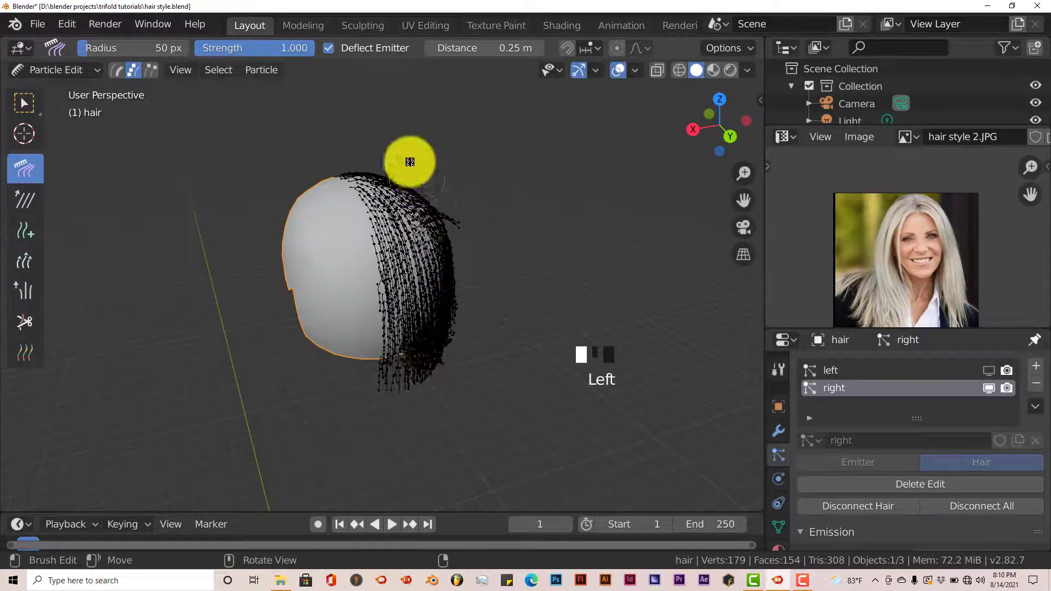
pyautogui.moveTo(411, 159); pyautogui.dragTo(439, 333)
pyautogui.moveTo(429, 223); pyautogui.dragTo(416, 344)
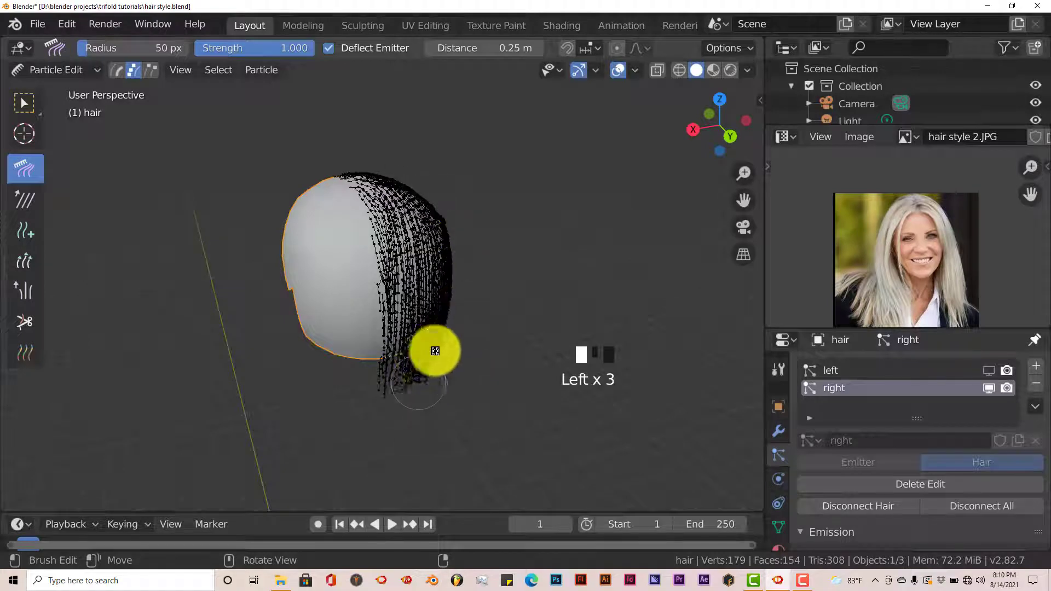
pyautogui.moveTo(417, 214); pyautogui.dragTo(430, 351)
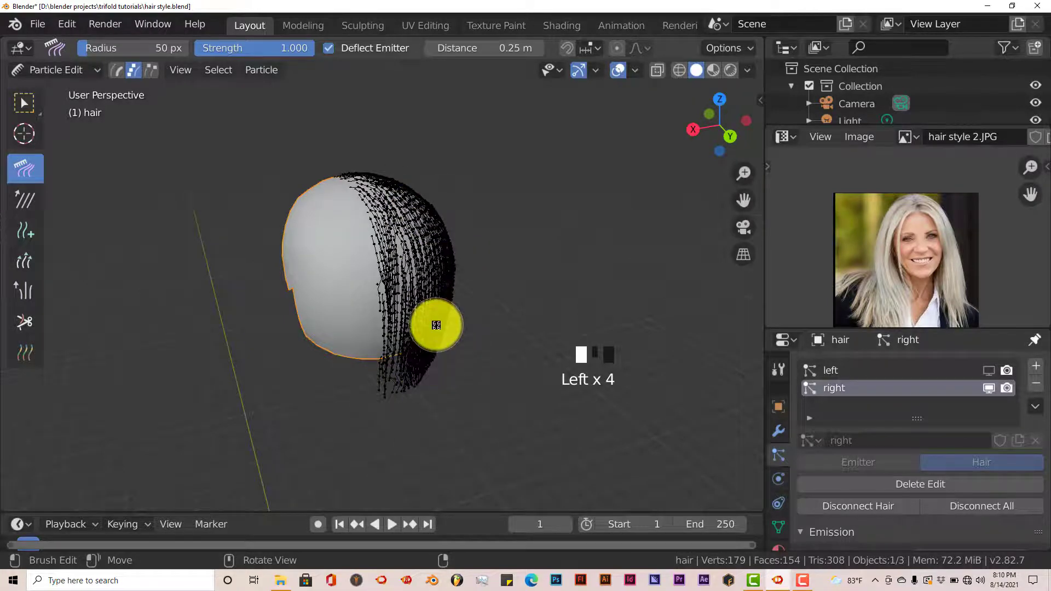
# Lengthen the right system's hair well below the scalp in the front view using the Length brush set to Grow
pyautogui.press('KP_1')
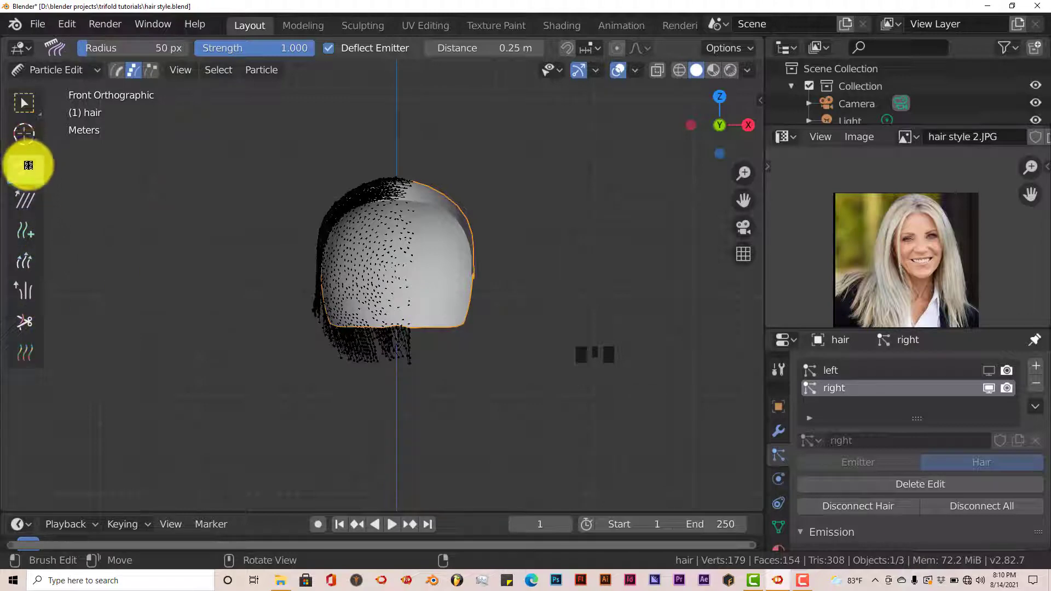
pyautogui.click(29, 260)
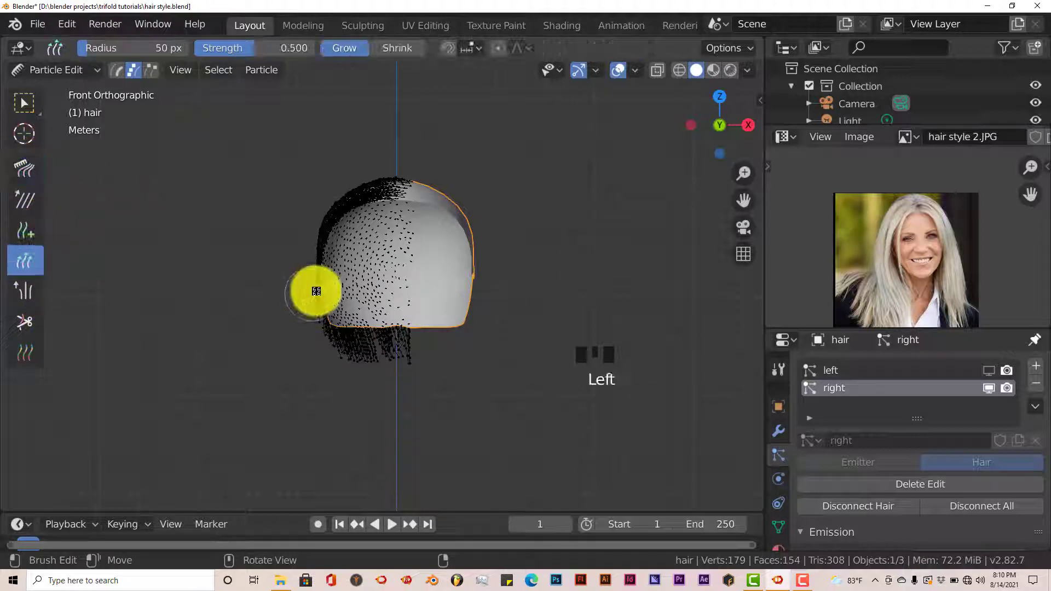
pyautogui.moveTo(336, 275)
pyautogui.mouseDown()
pyautogui.moveTo(355, 378)
pyautogui.moveTo(344, 312)
pyautogui.moveTo(321, 334)
pyautogui.moveTo(323, 318)
pyautogui.mouseUp()
pyautogui.moveTo(329, 235); pyautogui.dragTo(366, 373)
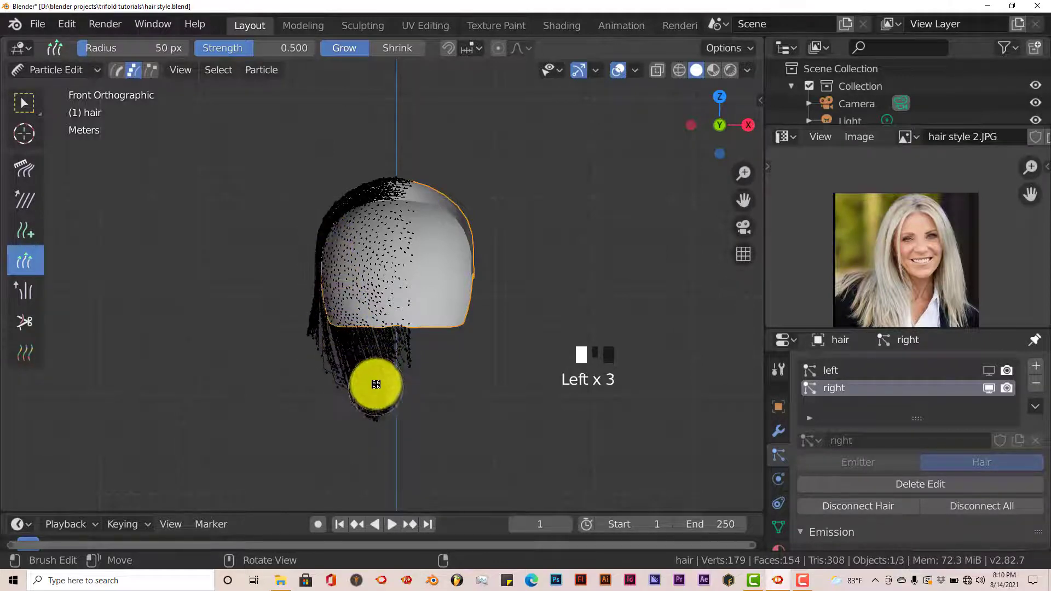
pyautogui.moveTo(314, 293)
pyautogui.mouseDown()
pyautogui.moveTo(321, 336)
pyautogui.moveTo(348, 350)
pyautogui.moveTo(319, 337)
pyautogui.moveTo(331, 261)
pyautogui.moveTo(408, 272)
pyautogui.mouseUp()
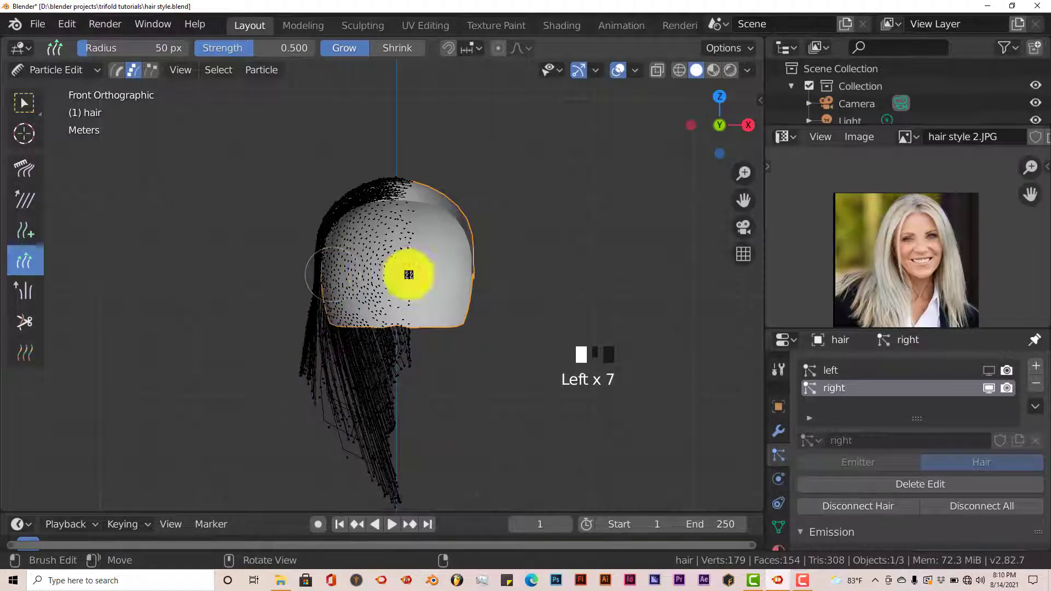
# Show the left hair again and cut the right hair's ends level with it in the front view
pyautogui.click(990, 369)
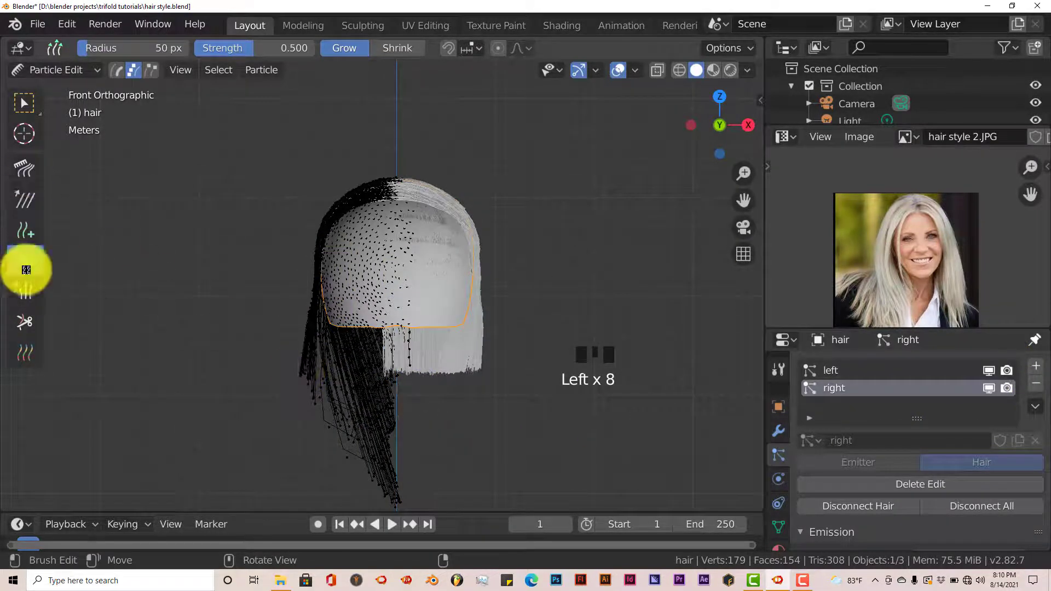
pyautogui.click(24, 321)
pyautogui.click(403, 481)
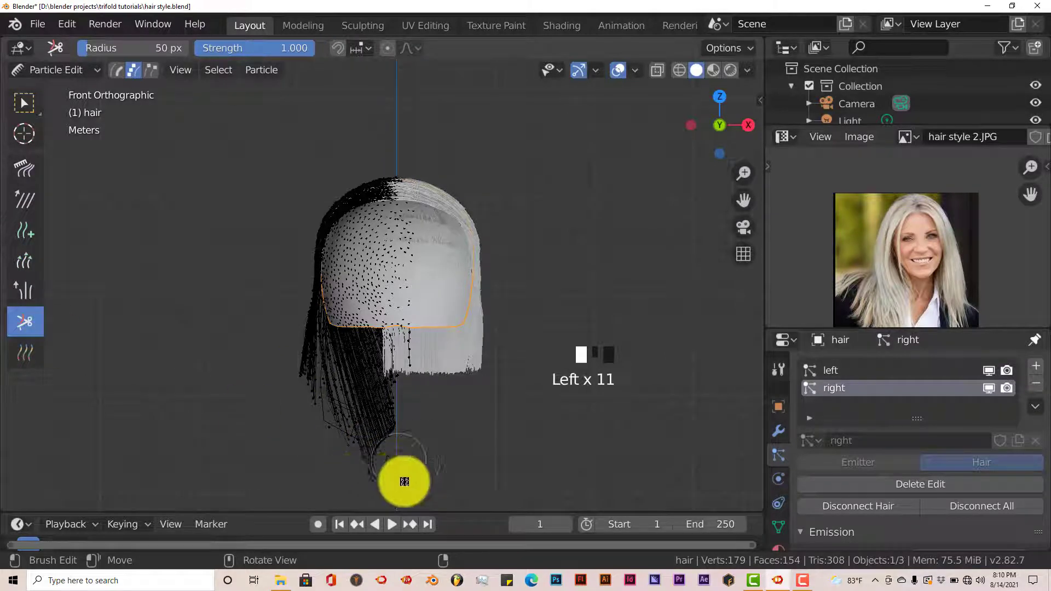
pyautogui.moveTo(385, 452)
pyautogui.mouseDown()
pyautogui.moveTo(394, 427)
pyautogui.moveTo(359, 425)
pyautogui.moveTo(354, 408)
pyautogui.mouseUp()
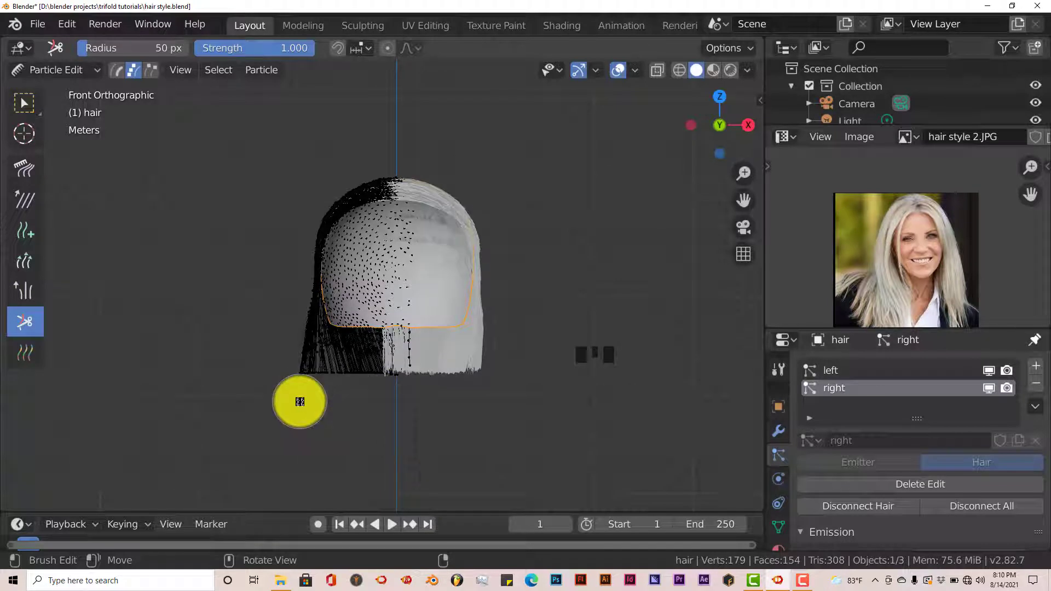
# Comb the back and side of the right hair straight down in the left side view
pyautogui.press('ctrl+KP_3')
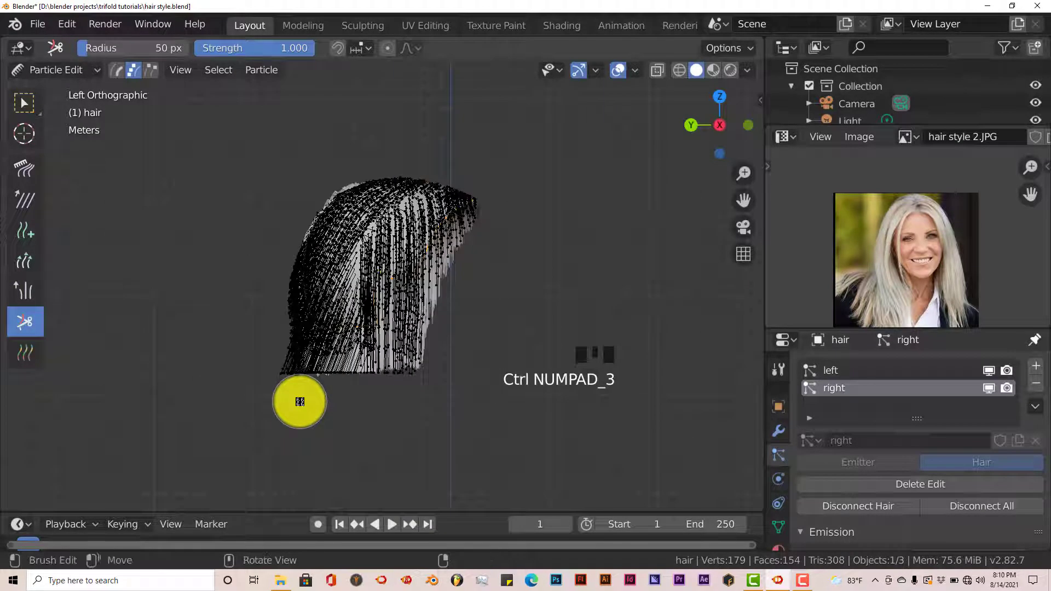
pyautogui.click(24, 168)
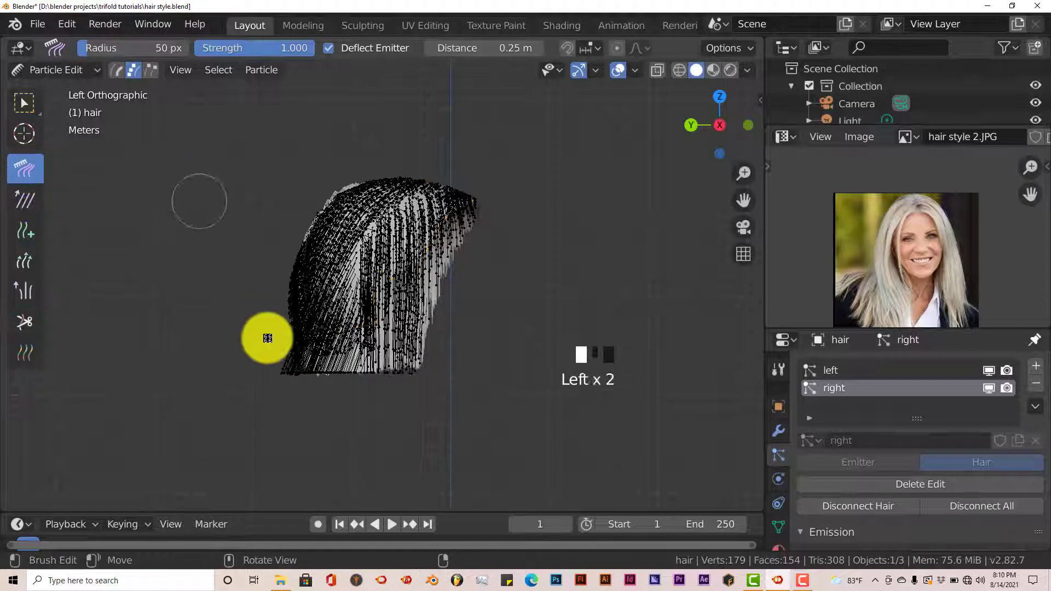
pyautogui.moveTo(267, 339)
pyautogui.mouseDown()
pyautogui.moveTo(310, 392)
pyautogui.moveTo(314, 260)
pyautogui.moveTo(327, 399)
pyautogui.moveTo(444, 210)
pyautogui.moveTo(427, 375)
pyautogui.mouseUp()
pyautogui.moveTo(391, 204); pyautogui.dragTo(374, 376)
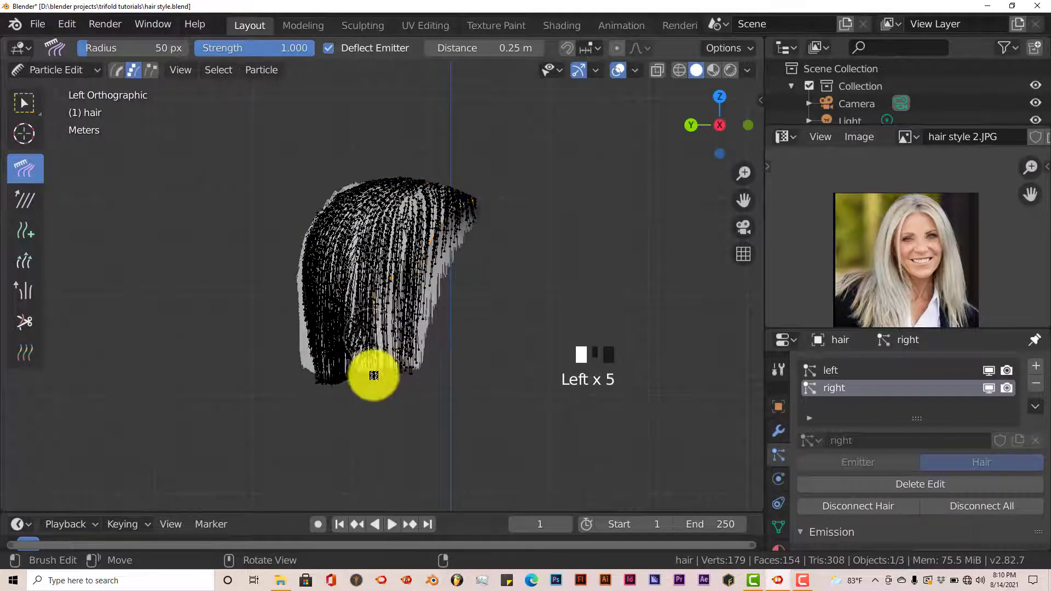
# Return to Object Mode and examine both hair halves together from the side, front and angled views
pyautogui.press('KP_3')
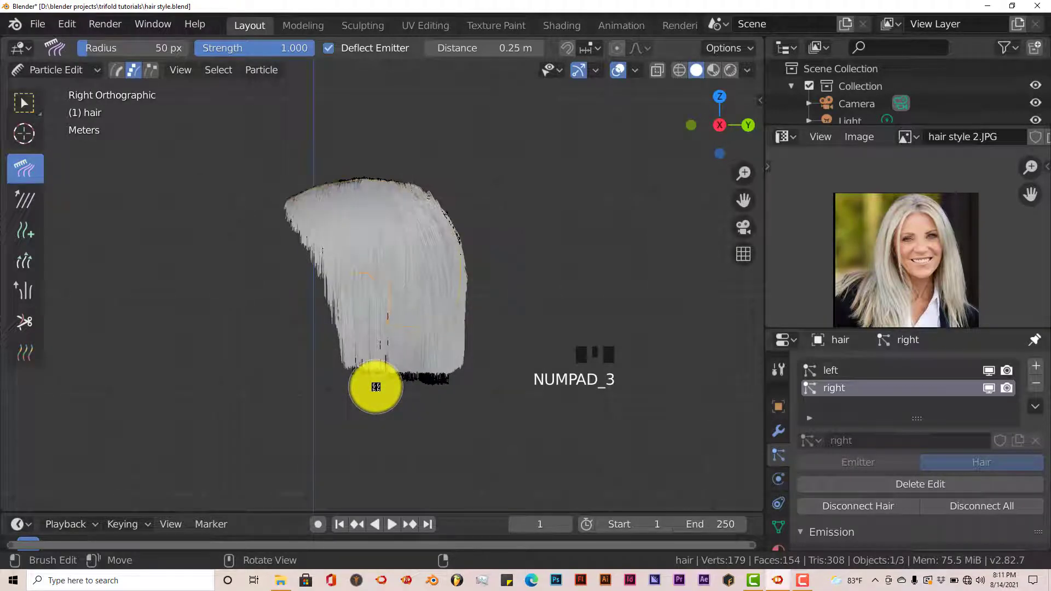
pyautogui.press('KP_1')
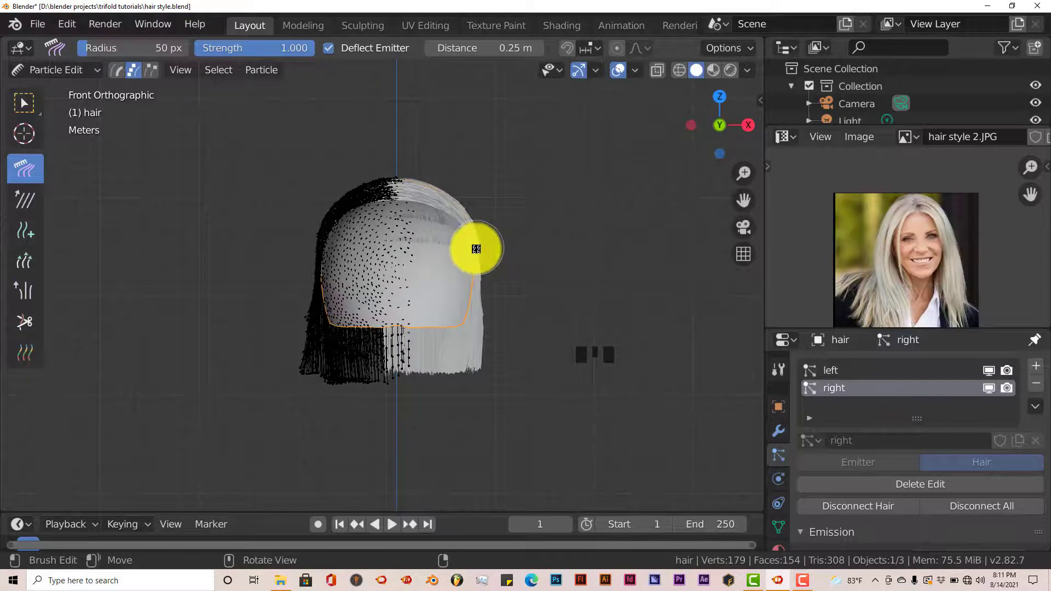
pyautogui.moveTo(477, 249); pyautogui.dragTo(341, 276, button='middle')
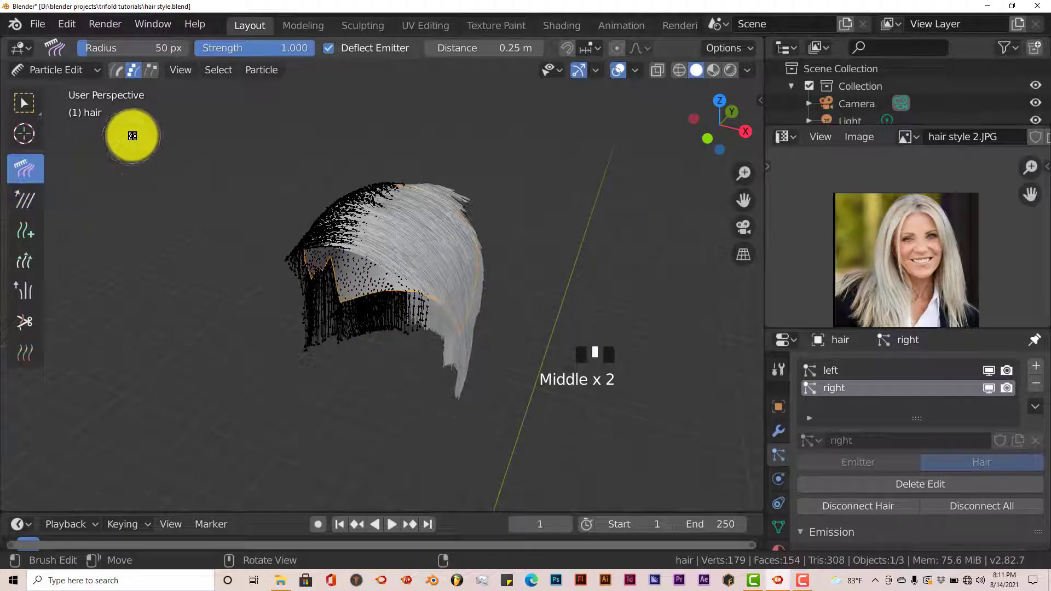
pyautogui.click(77, 71)
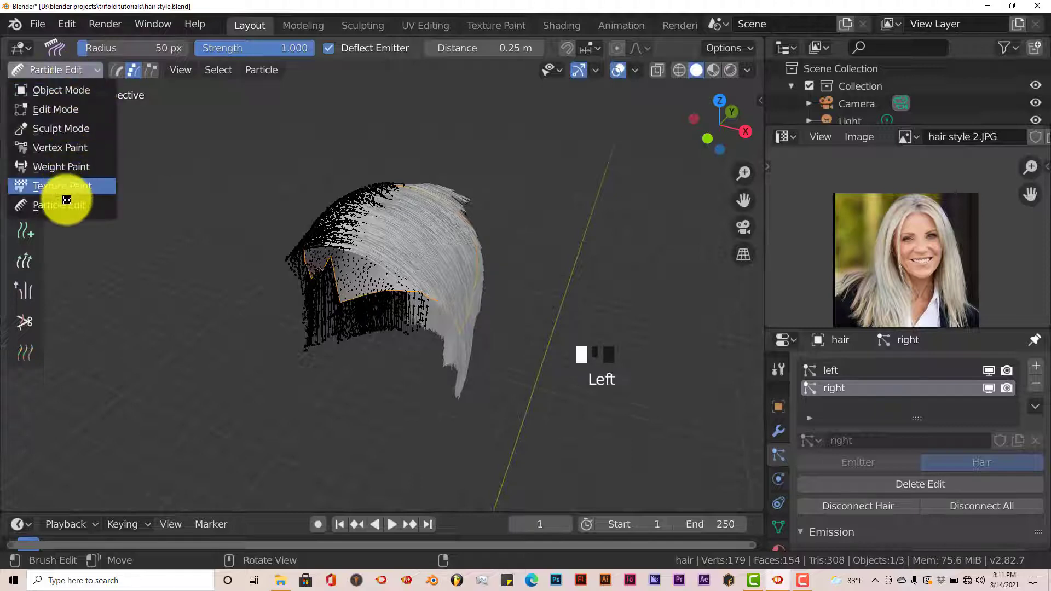
pyautogui.click(58, 89)
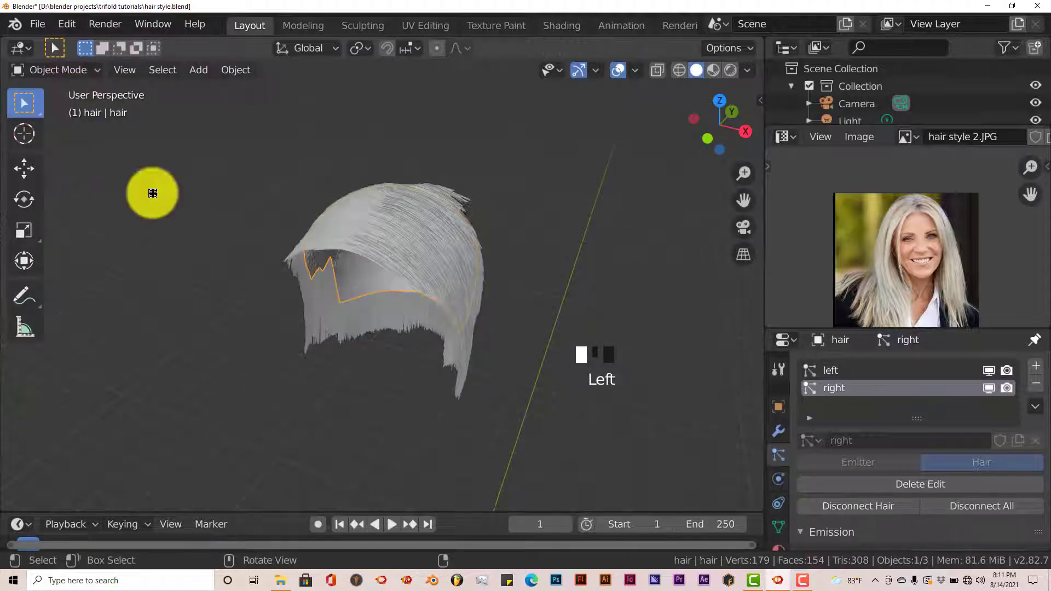
pyautogui.moveTo(274, 276); pyautogui.dragTo(326, 230, button='middle')
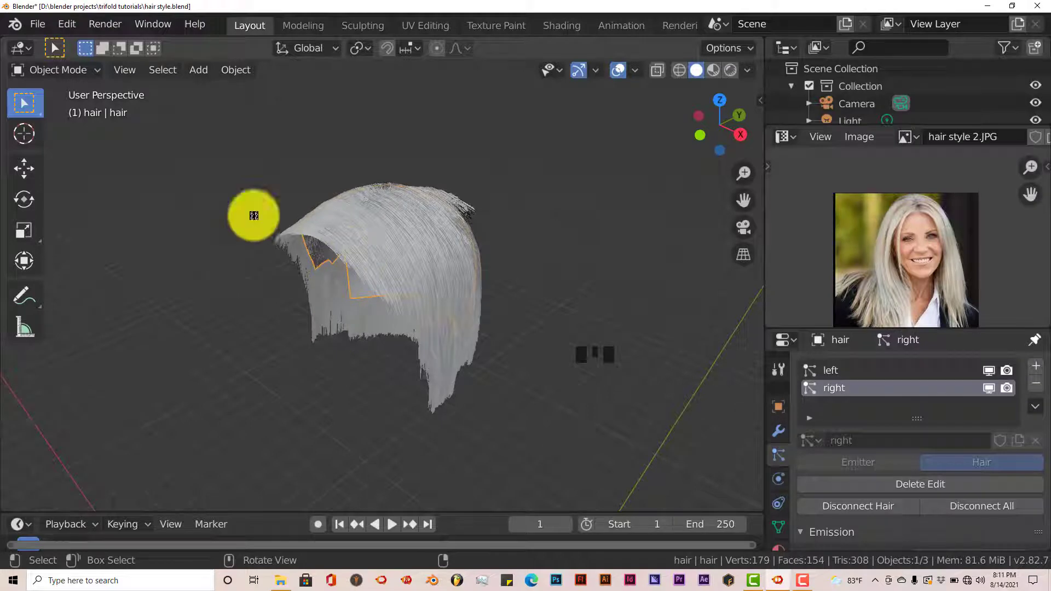
# Switch back to Particle Edit mode for the right hair system and inspect the short strands near the face
pyautogui.click(78, 73)
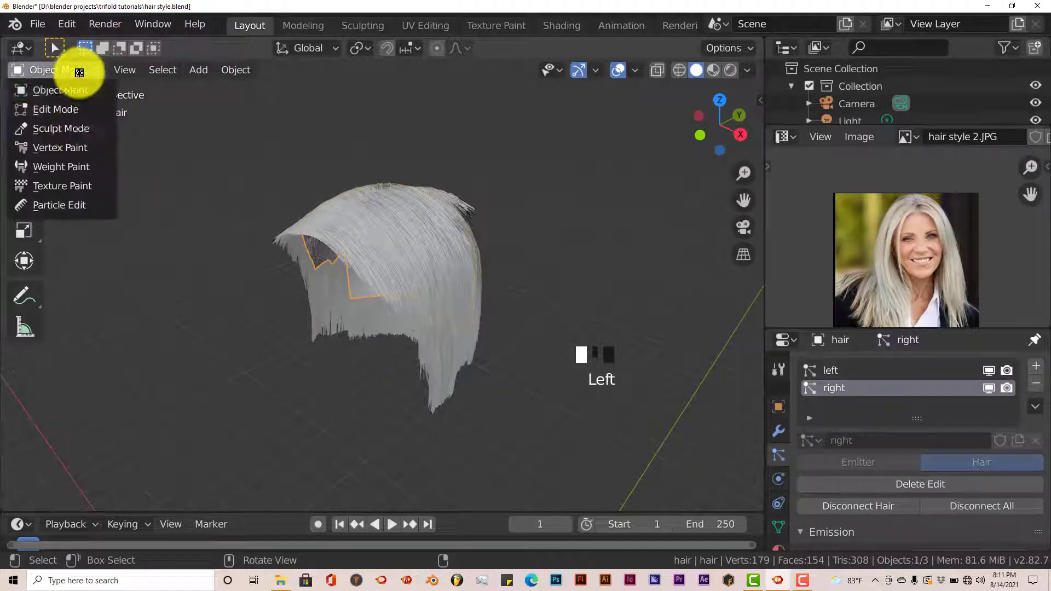
pyautogui.click(68, 207)
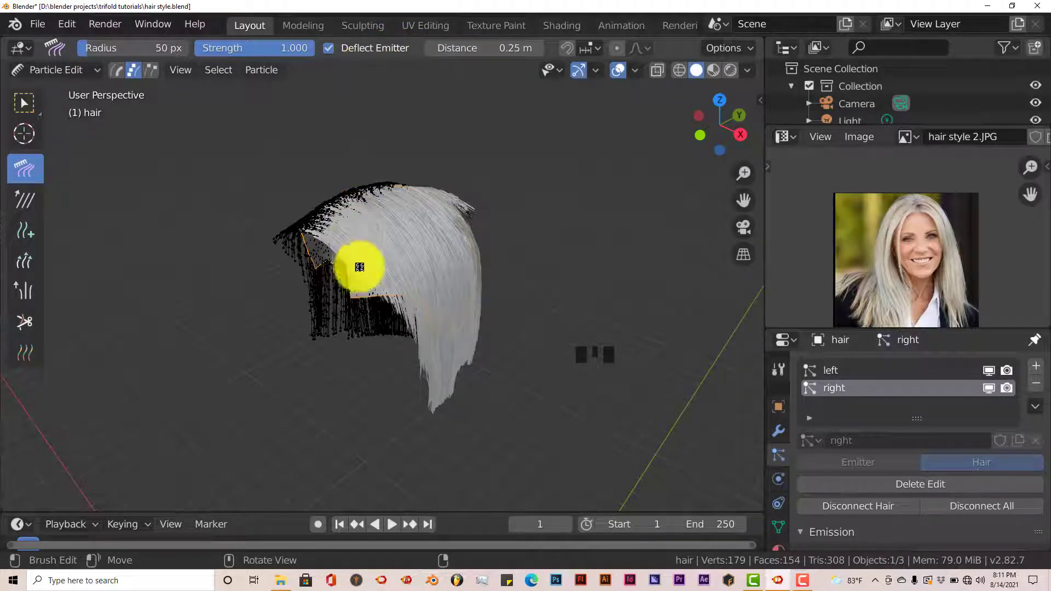
pyautogui.moveTo(370, 274); pyautogui.dragTo(354, 291, button='middle')
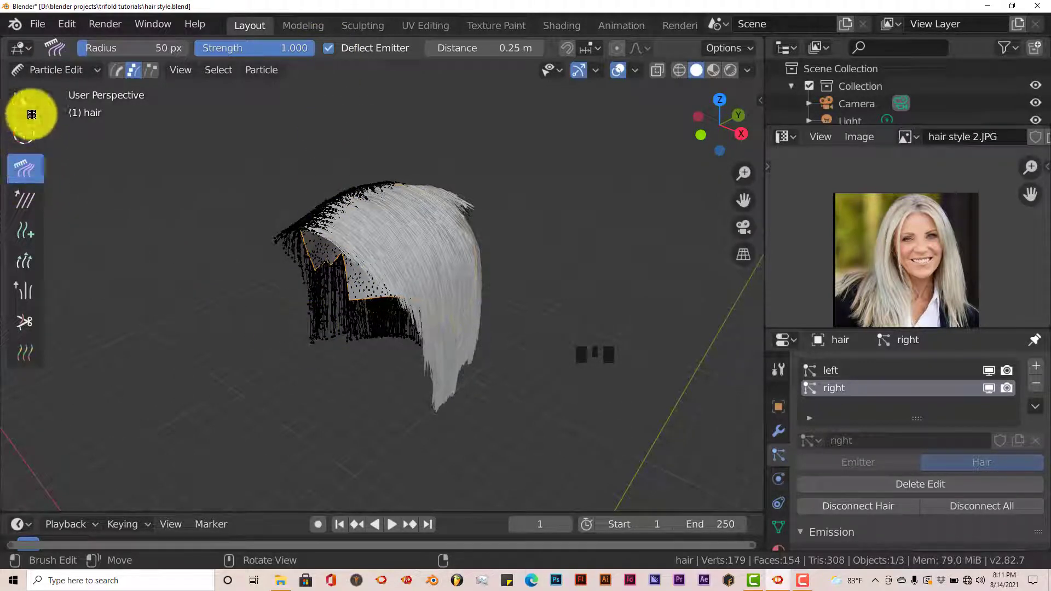
pyautogui.click(63, 68)
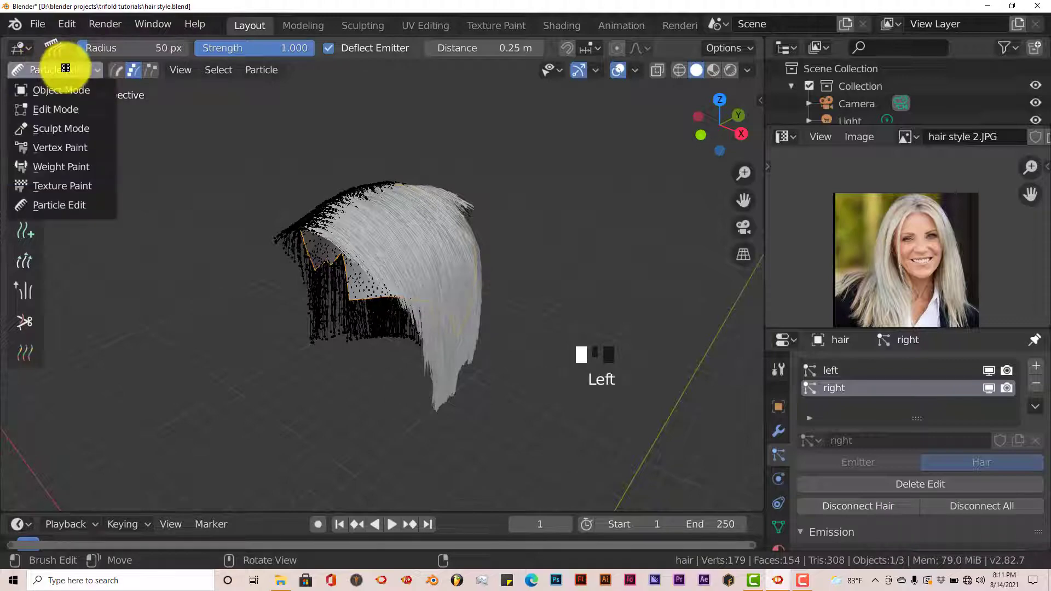
pyautogui.moveTo(399, 218); pyautogui.dragTo(477, 256, button='middle')
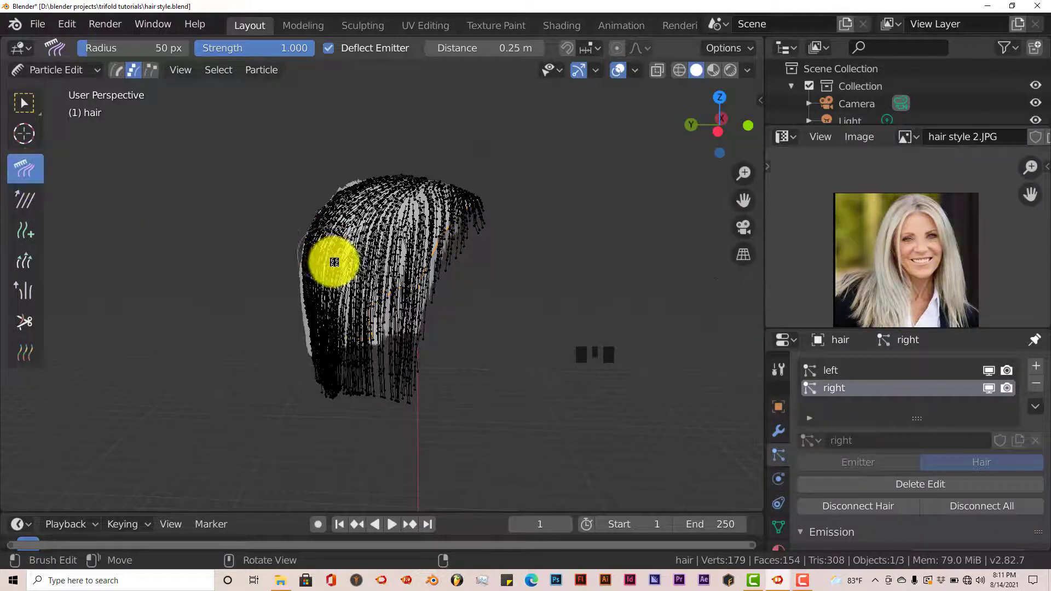
pyautogui.moveTo(335, 263)
pyautogui.mouseDown(button='middle')
pyautogui.moveTo(364, 294)
pyautogui.moveTo(375, 281)
pyautogui.moveTo(328, 279)
pyautogui.mouseUp(button='middle')
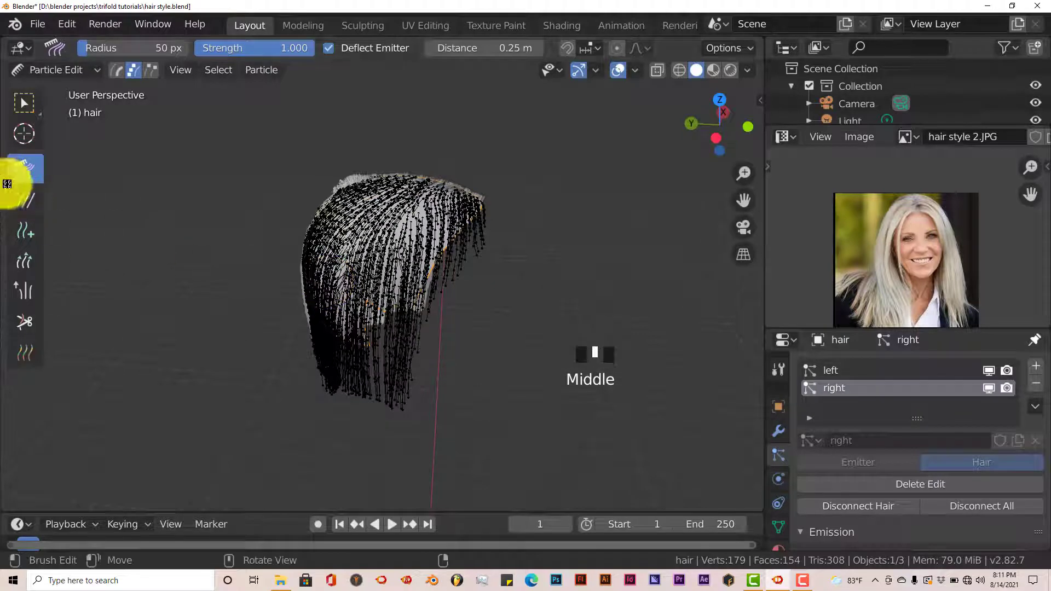
# Lengthen the short front strands of the right hair beside the face using the Length brush set to Grow
pyautogui.click(24, 265)
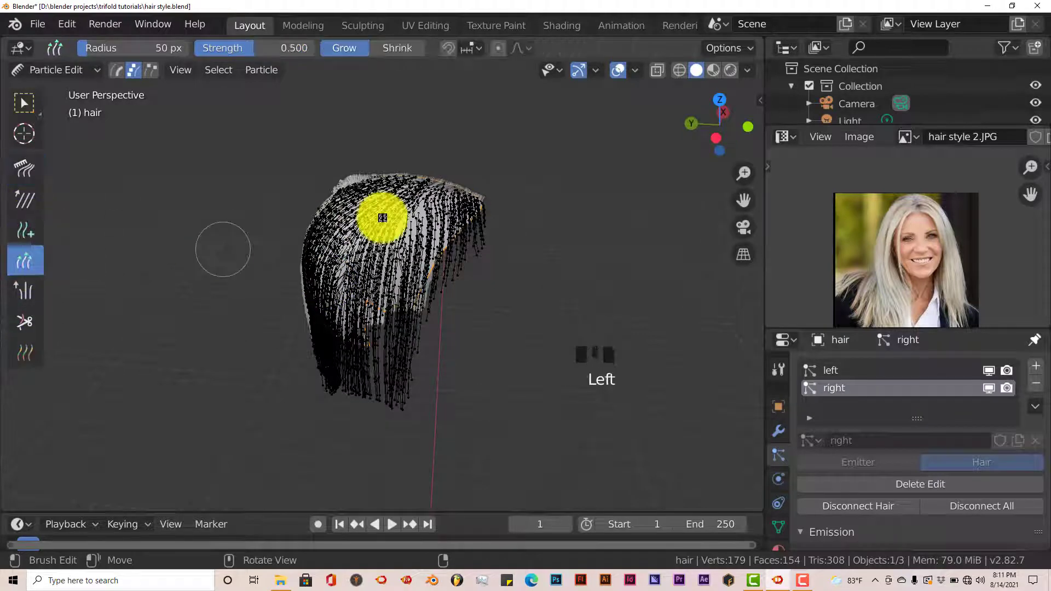
pyautogui.click(469, 272)
pyautogui.click(476, 270)
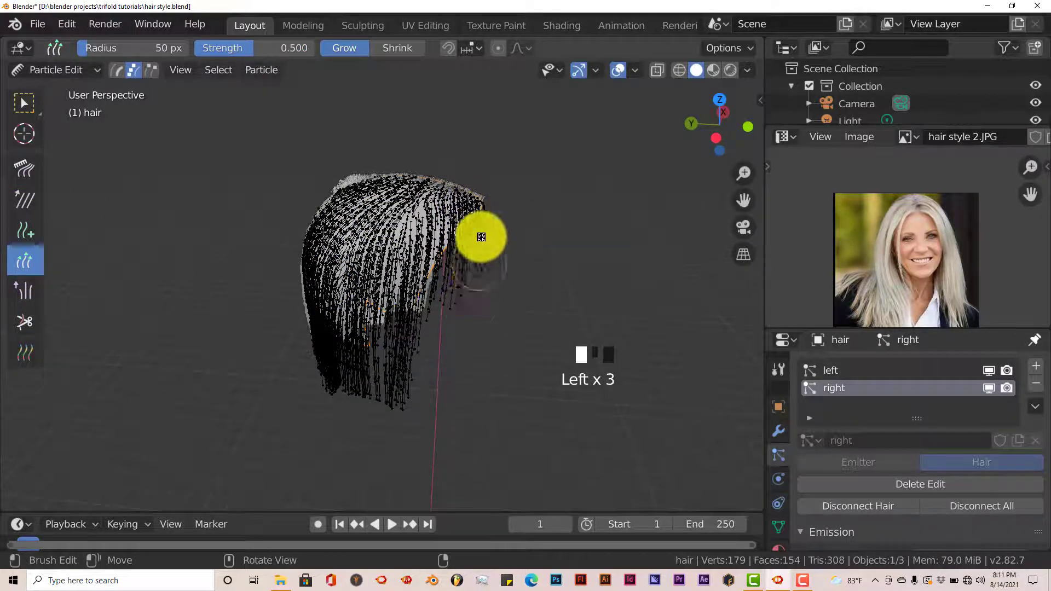
pyautogui.click(477, 261)
pyautogui.click(468, 297)
pyautogui.click(438, 335)
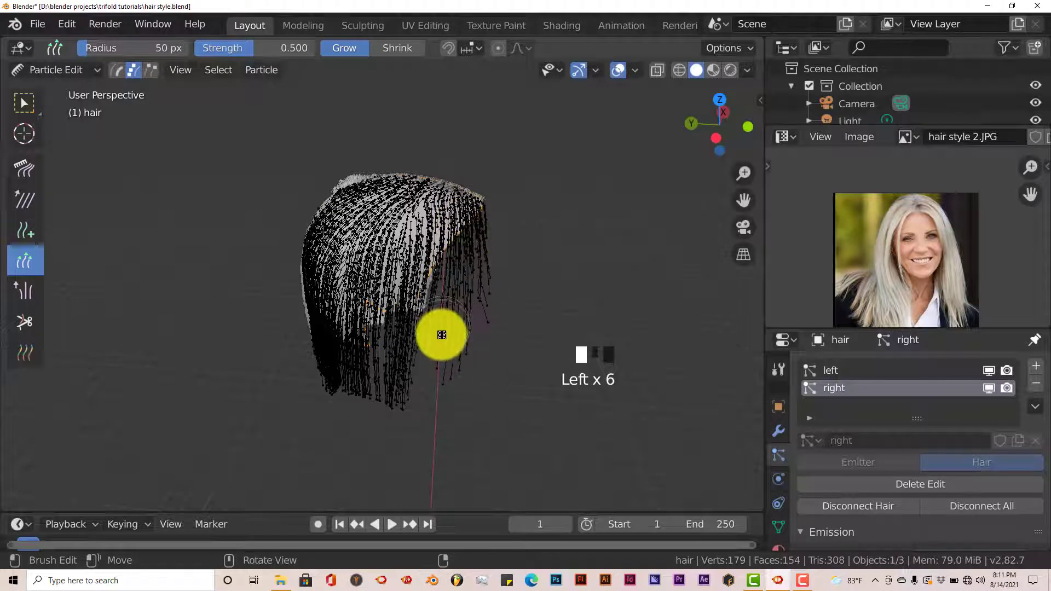
pyautogui.click(469, 287)
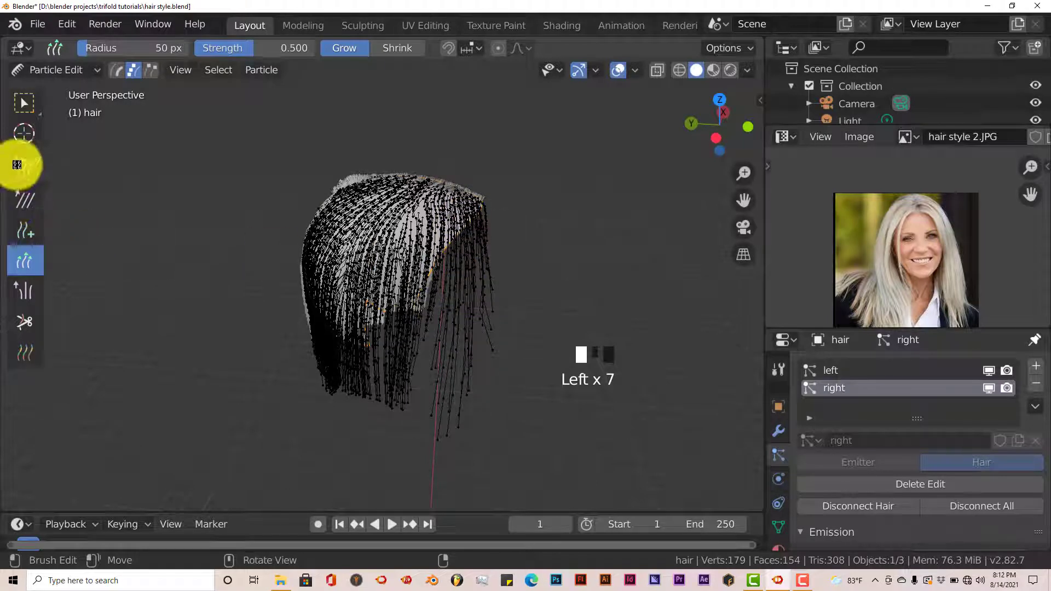
# Comb the lengthened front strands of the right hair downward in the right side view with the Comb brush
pyautogui.click(17, 165)
pyautogui.press('KP_3')
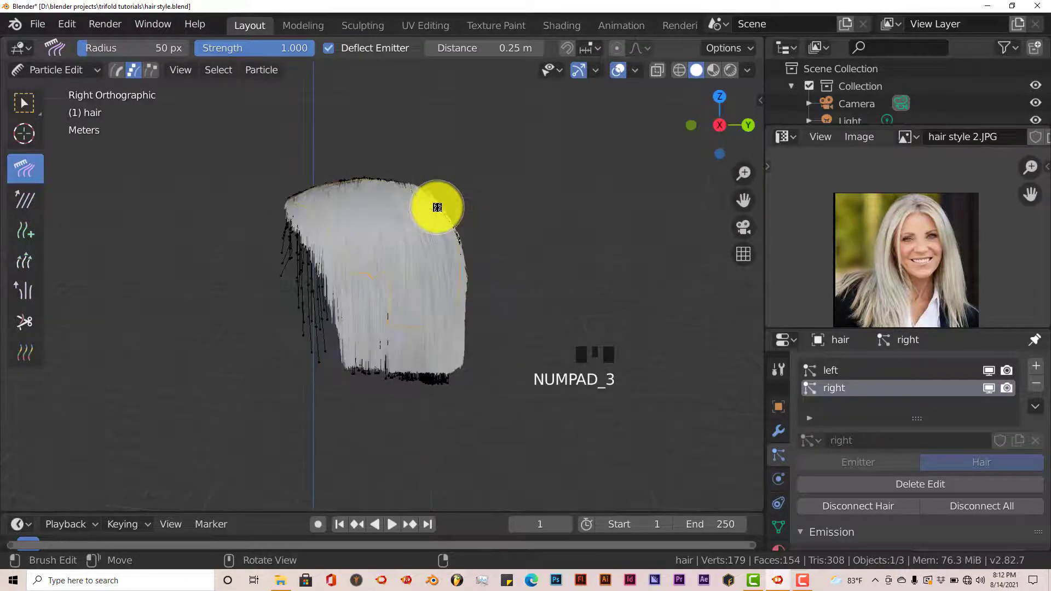
pyautogui.moveTo(284, 205); pyautogui.dragTo(297, 293)
pyautogui.moveTo(288, 257); pyautogui.dragTo(298, 363)
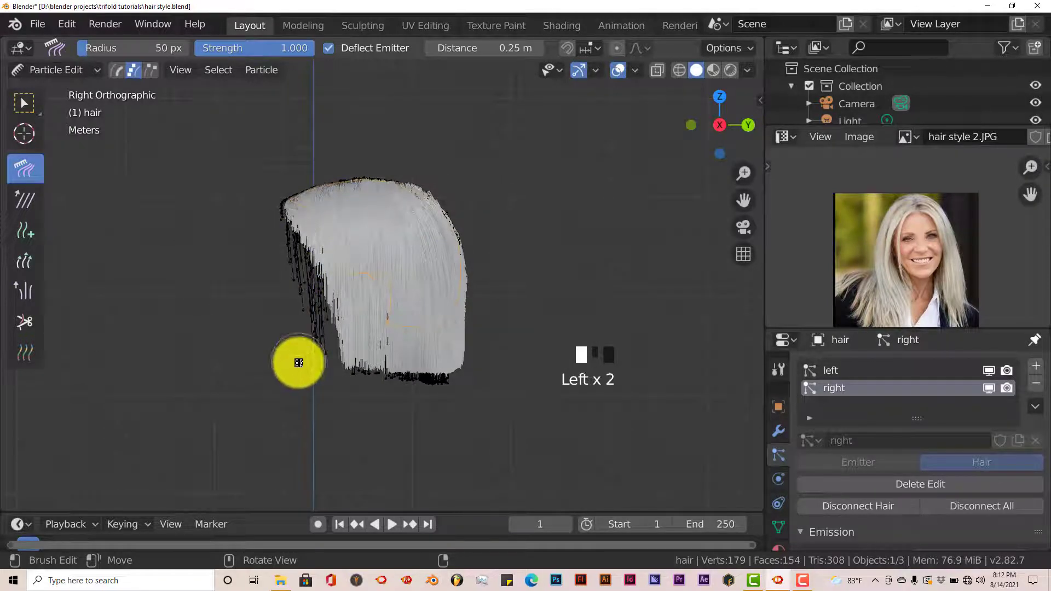
# Comb the side of the right hair outward in the front view to add volume and shape its lower ends
pyautogui.press('KP_1')
pyautogui.moveTo(291, 258)
pyautogui.mouseDown()
pyautogui.moveTo(298, 251)
pyautogui.moveTo(315, 368)
pyautogui.moveTo(302, 362)
pyautogui.moveTo(294, 375)
pyautogui.moveTo(304, 377)
pyautogui.mouseUp()
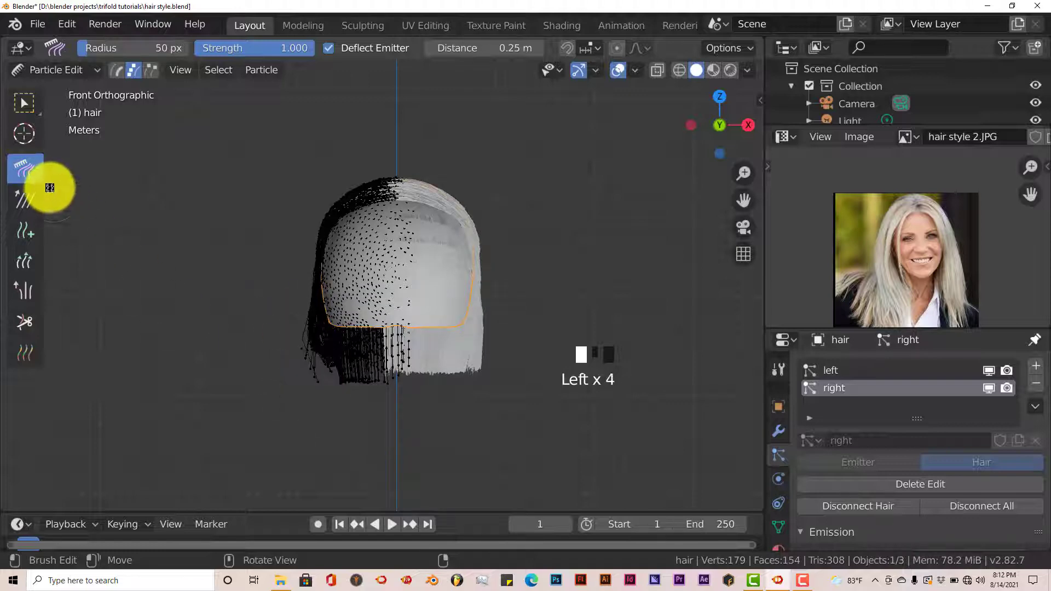
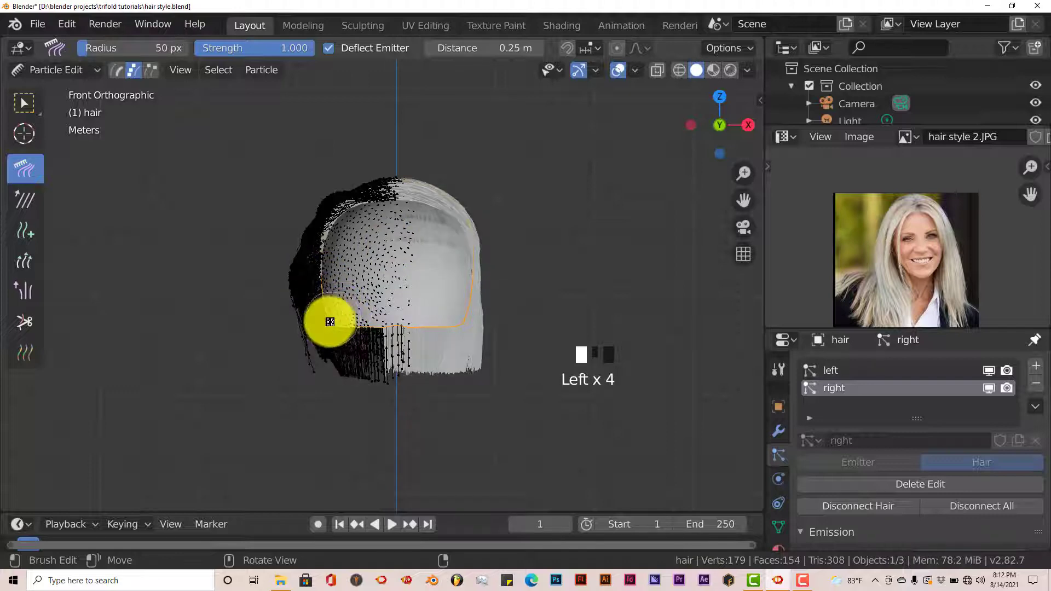
pyautogui.moveTo(298, 292)
pyautogui.mouseDown()
pyautogui.moveTo(295, 368)
pyautogui.moveTo(327, 336)
pyautogui.mouseUp()
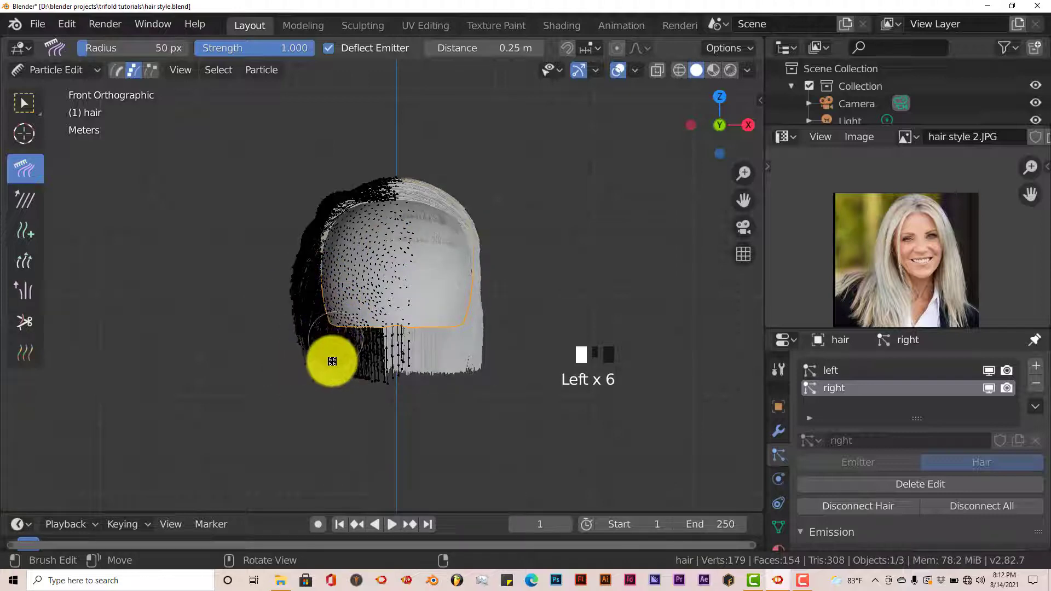
pyautogui.moveTo(360, 207); pyautogui.dragTo(493, 273, button='middle')
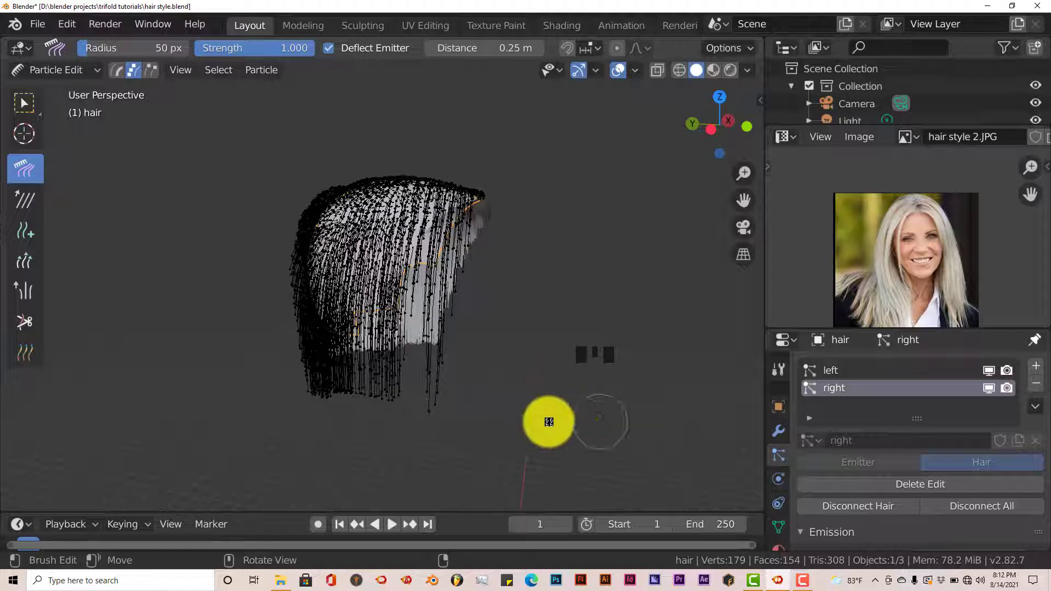
# Expand the Kink settings of the right hair system and look through the available kink types
pyautogui.scroll(-8, 873, 488)
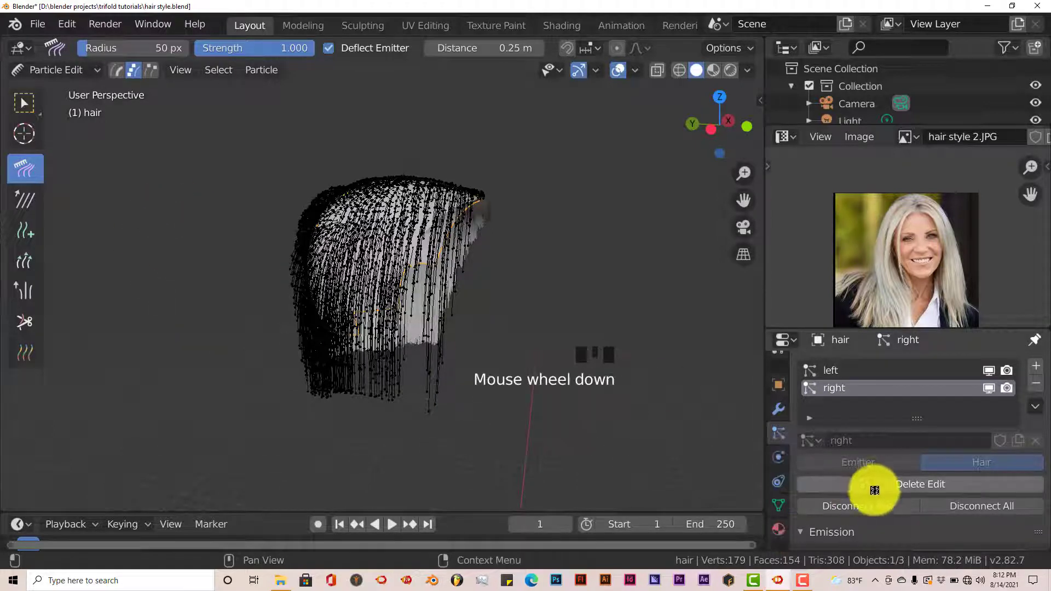
pyautogui.scroll(5, 868, 481)
pyautogui.scroll(-12, 868, 480)
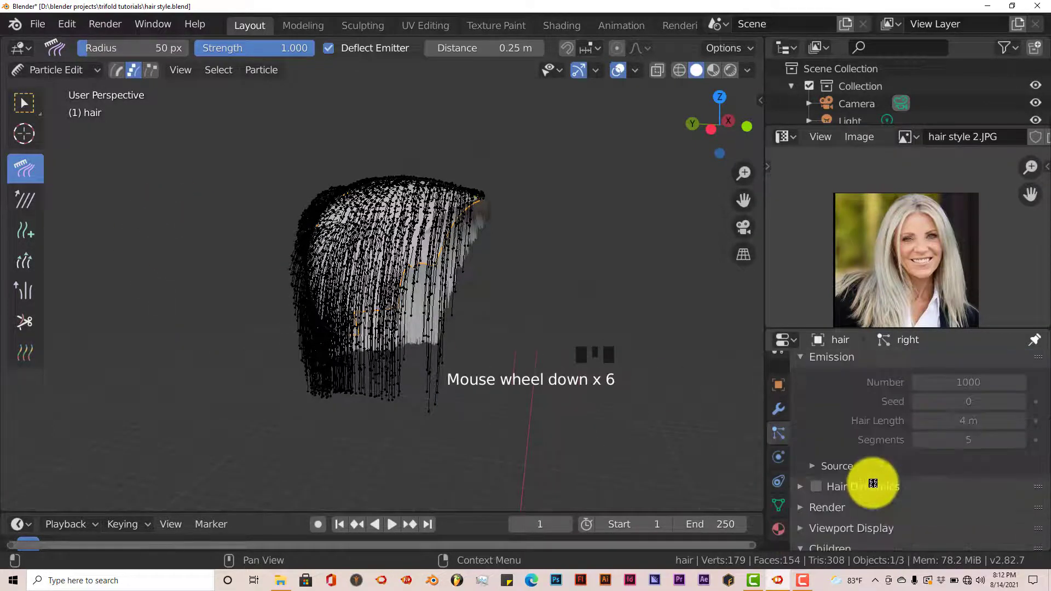
pyautogui.scroll(-10, 853, 503)
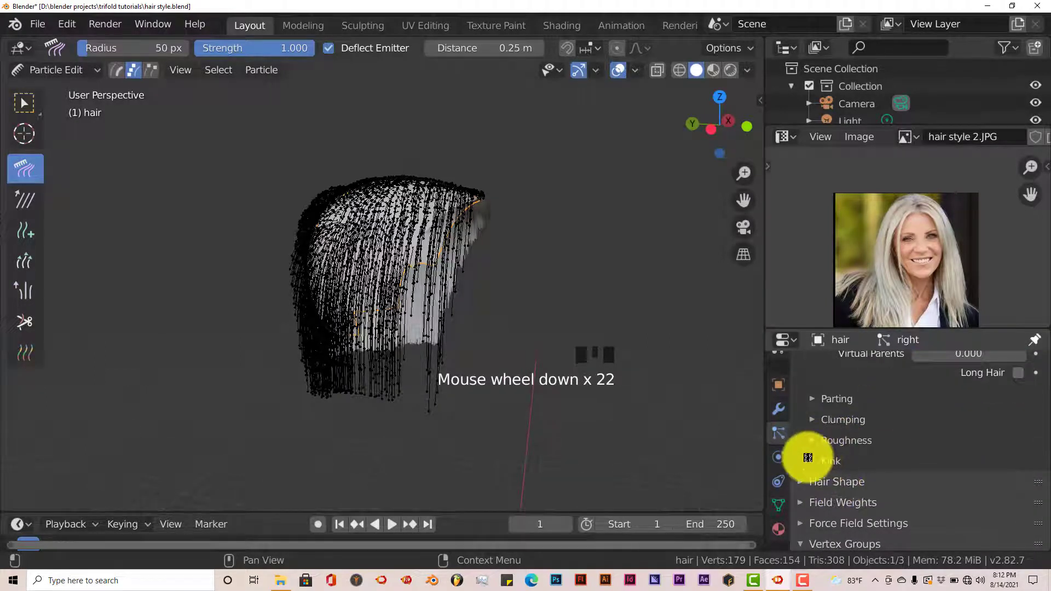
pyautogui.click(808, 460)
pyautogui.scroll(-3, 903, 442)
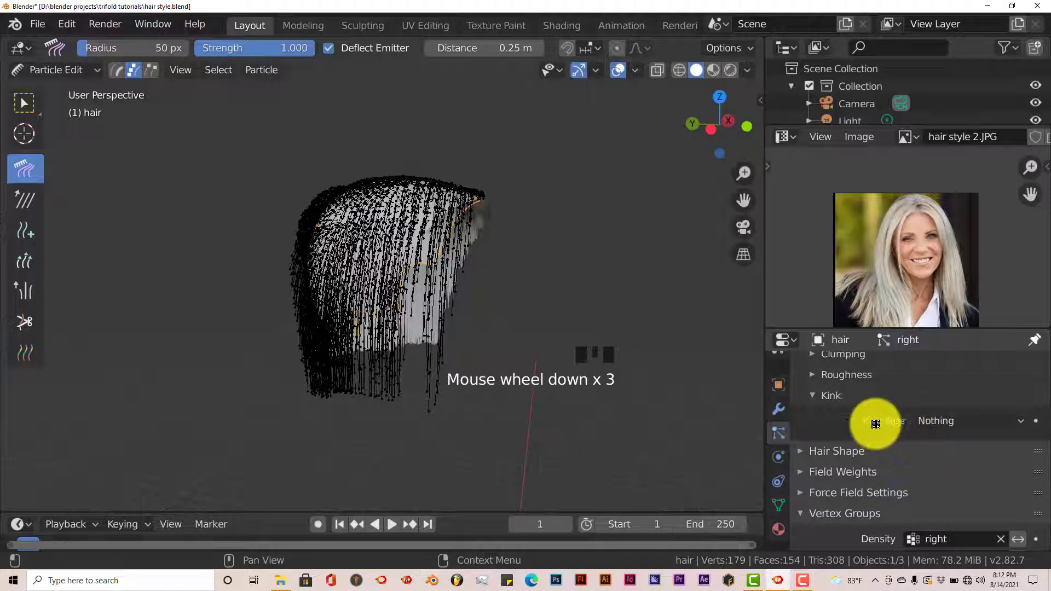
pyautogui.click(946, 422)
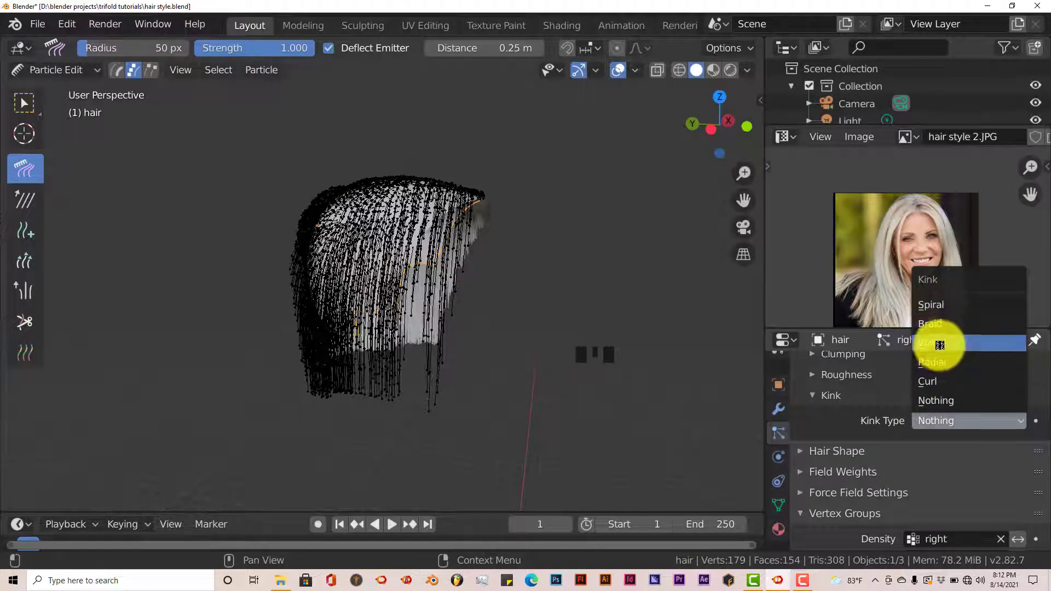
# Return to Object Mode in the front view and enlarge the reference photo to compare the hair shape
pyautogui.press('KP_1')
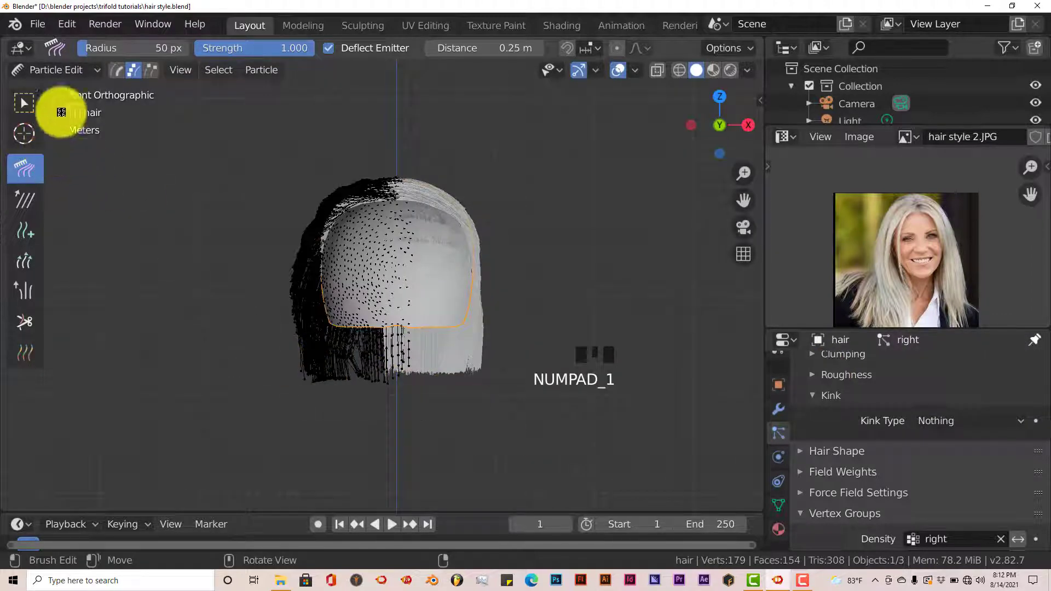
pyautogui.click(39, 70)
pyautogui.click(47, 90)
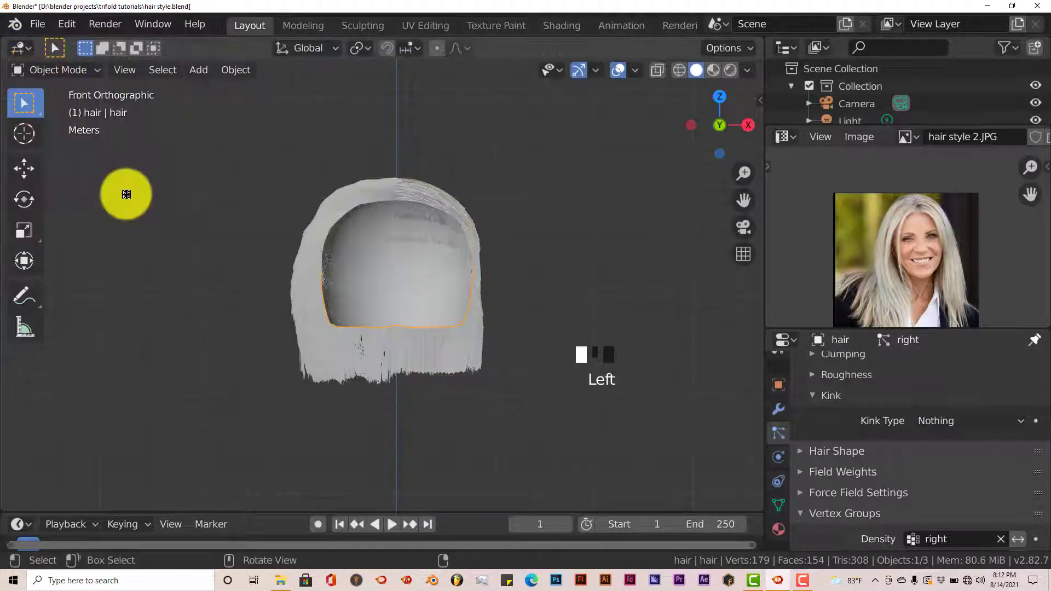
pyautogui.scroll(4, 864, 196)
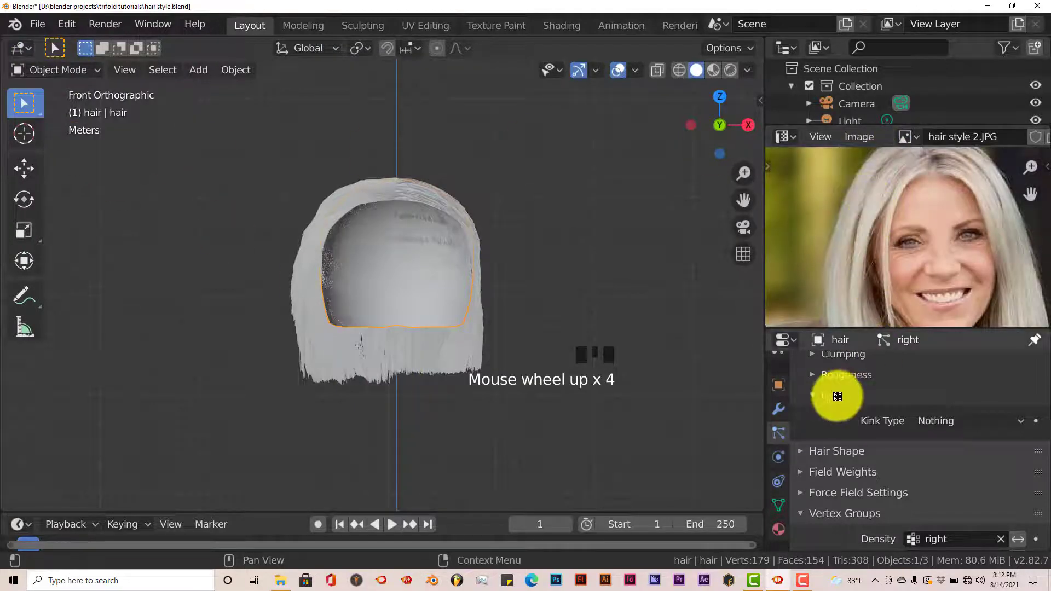
pyautogui.scroll(15, 840, 391)
pyautogui.scroll(17, 843, 393)
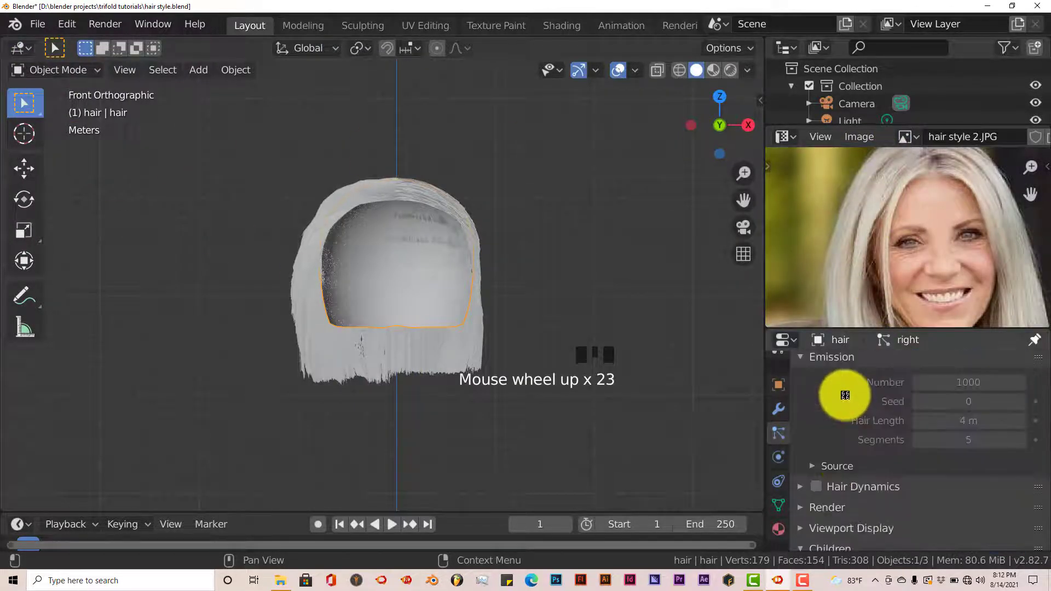
# Comb the side of the left hair system outward in Particle Edit mode to add volume, and return to Object Mode
pyautogui.click(847, 369)
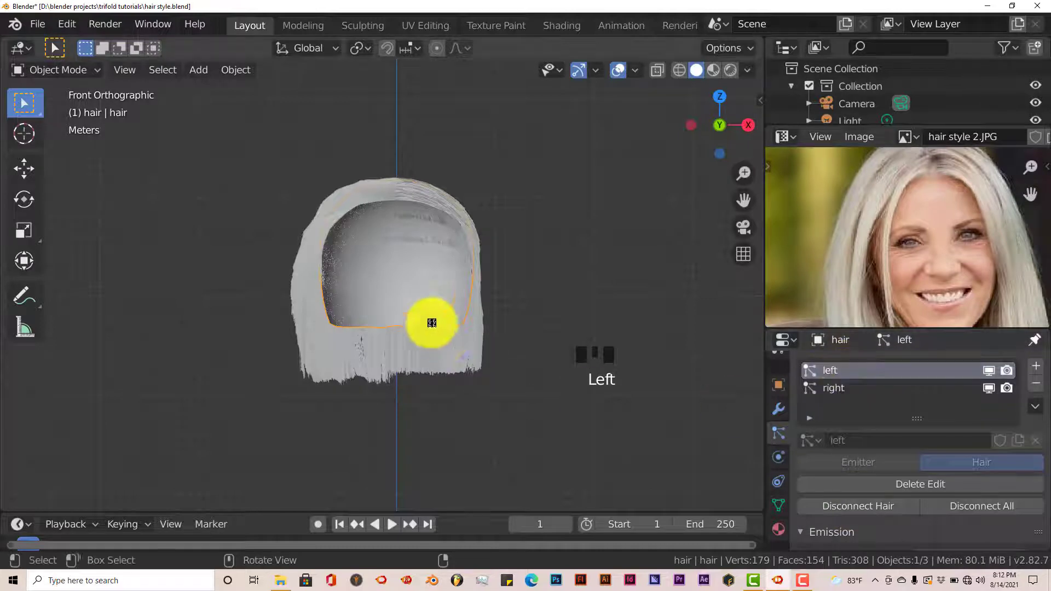
pyautogui.click(55, 70)
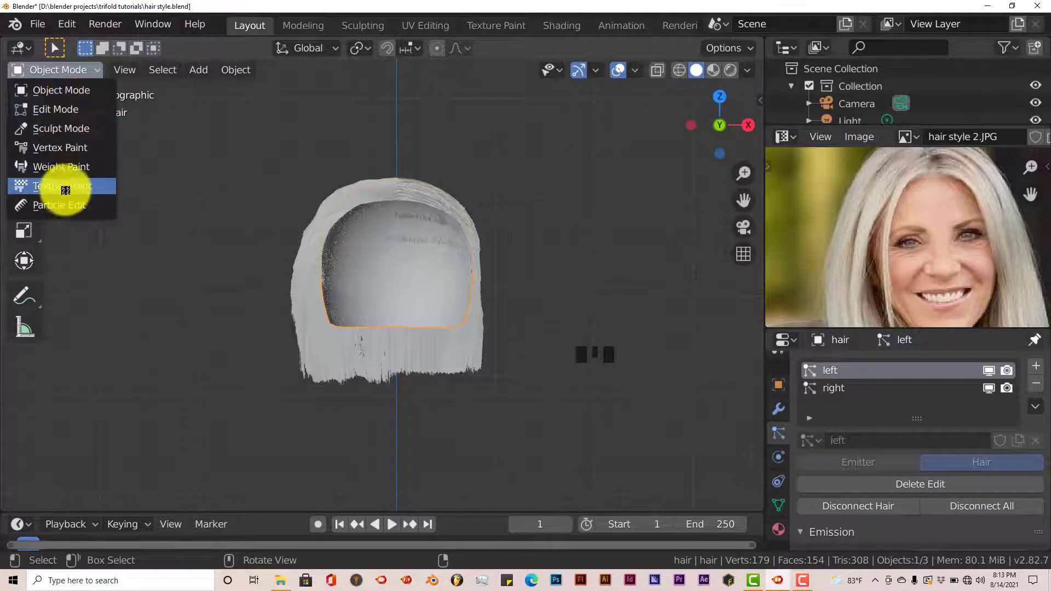
pyautogui.click(66, 202)
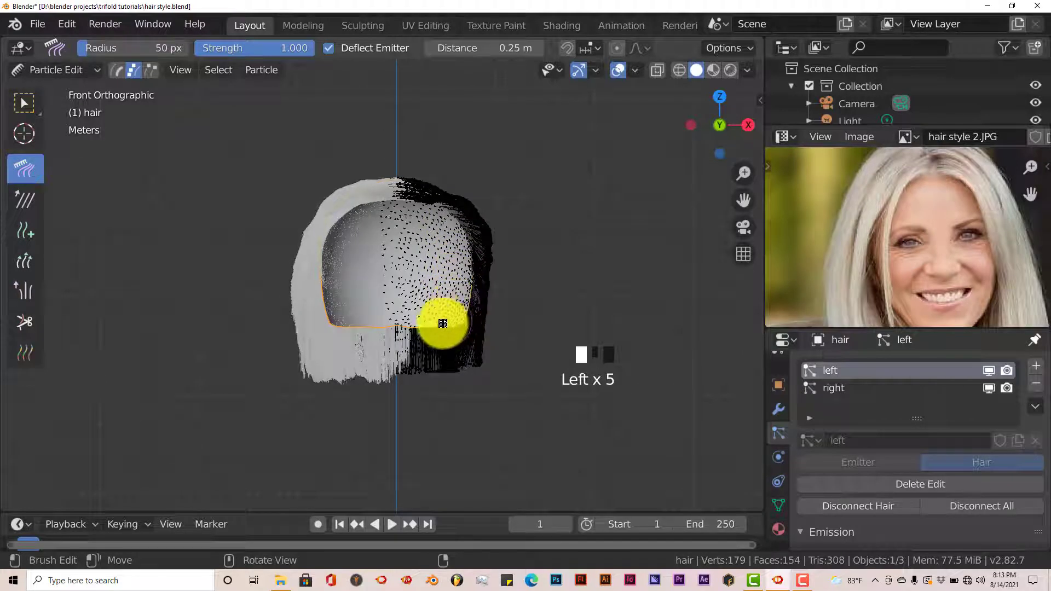
pyautogui.moveTo(443, 323)
pyautogui.mouseDown()
pyautogui.moveTo(427, 253)
pyautogui.moveTo(453, 270)
pyautogui.mouseUp()
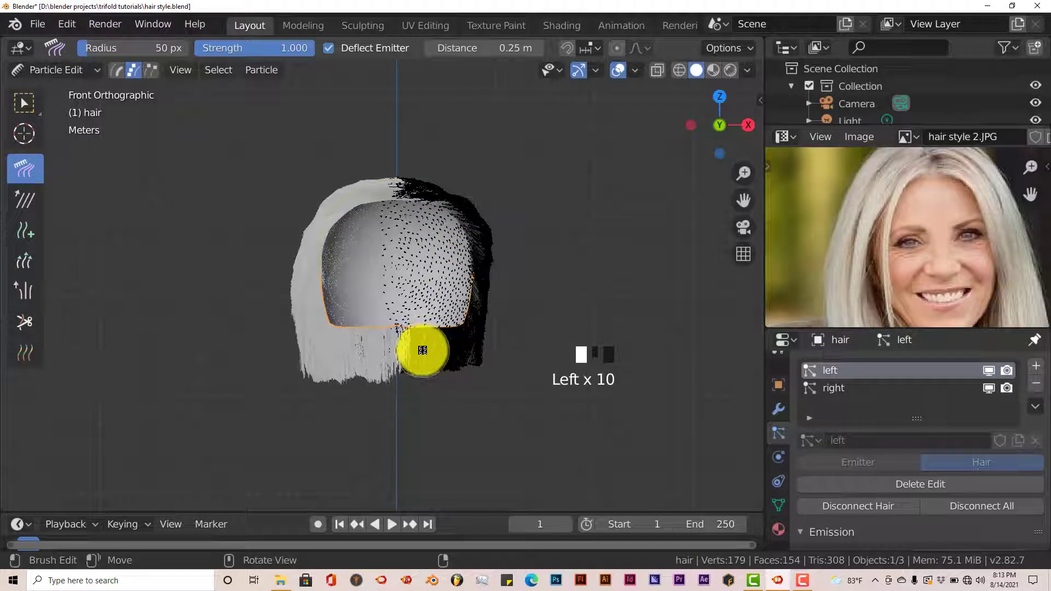
pyautogui.click(57, 74)
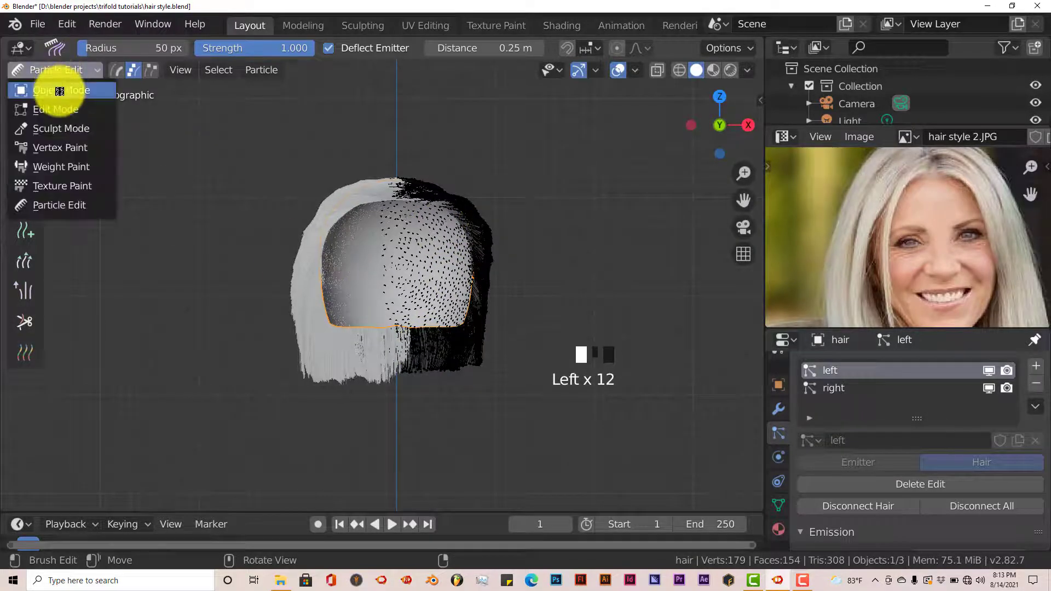
pyautogui.click(60, 91)
pyautogui.scroll(-1, 410, 312)
pyautogui.scroll(2, 501, 344)
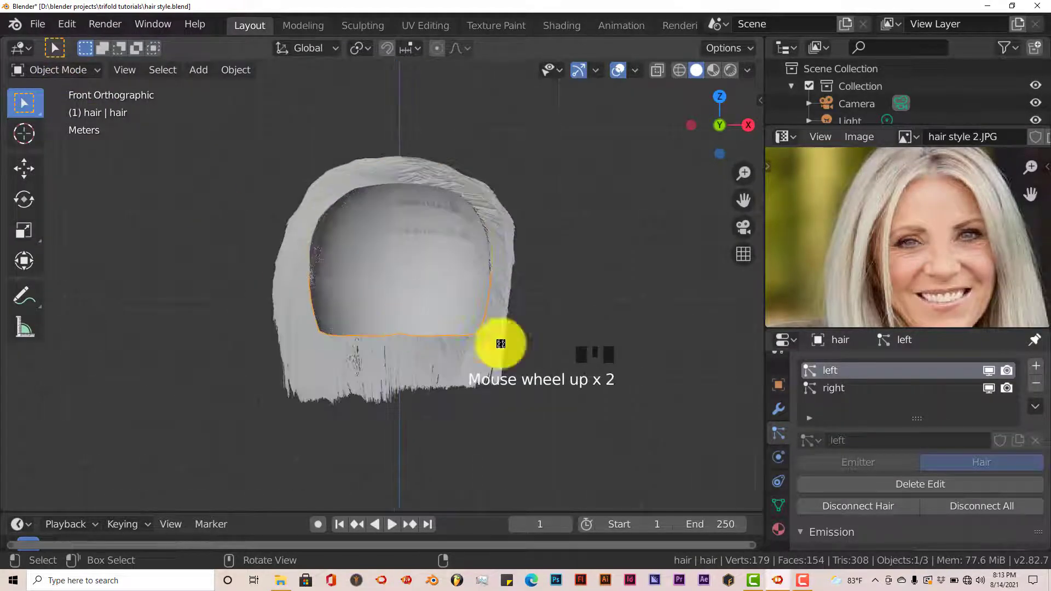
# Set the kink type of the left hair system's children to Curl
pyautogui.scroll(-9, 934, 506)
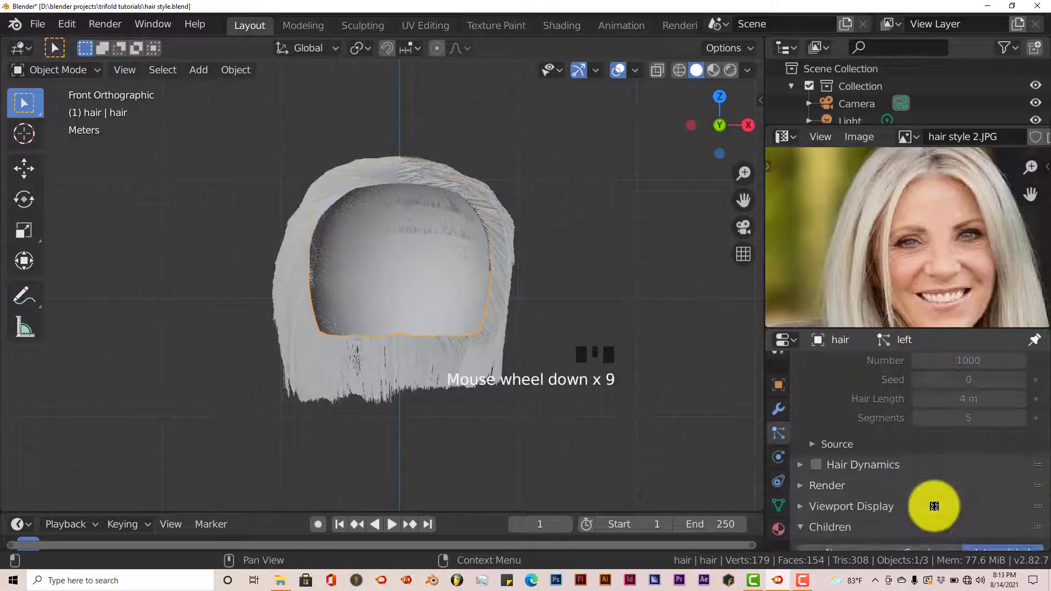
pyautogui.scroll(-7, 934, 507)
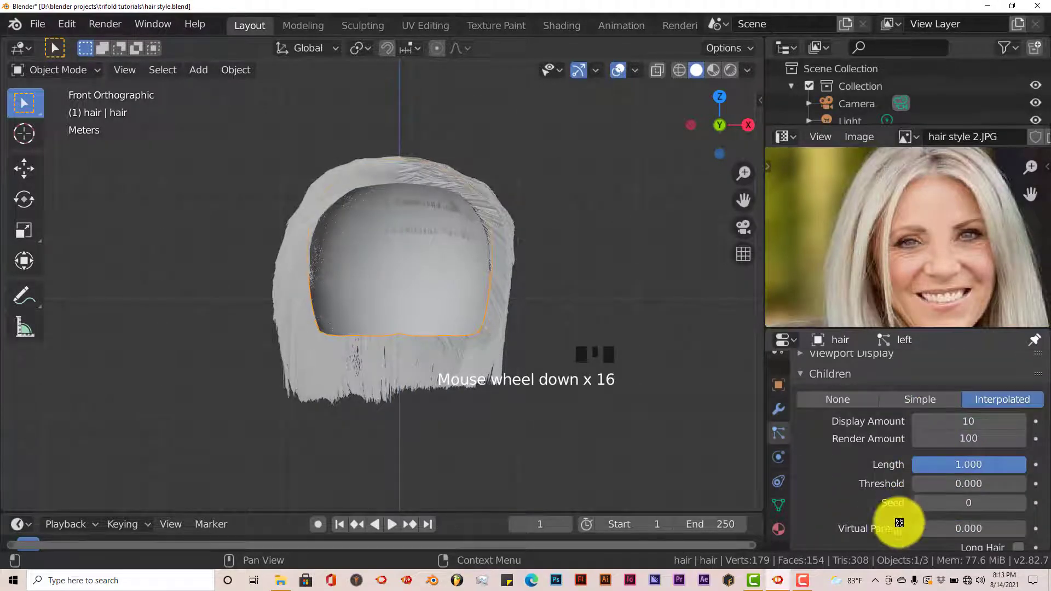
pyautogui.scroll(-11, 899, 523)
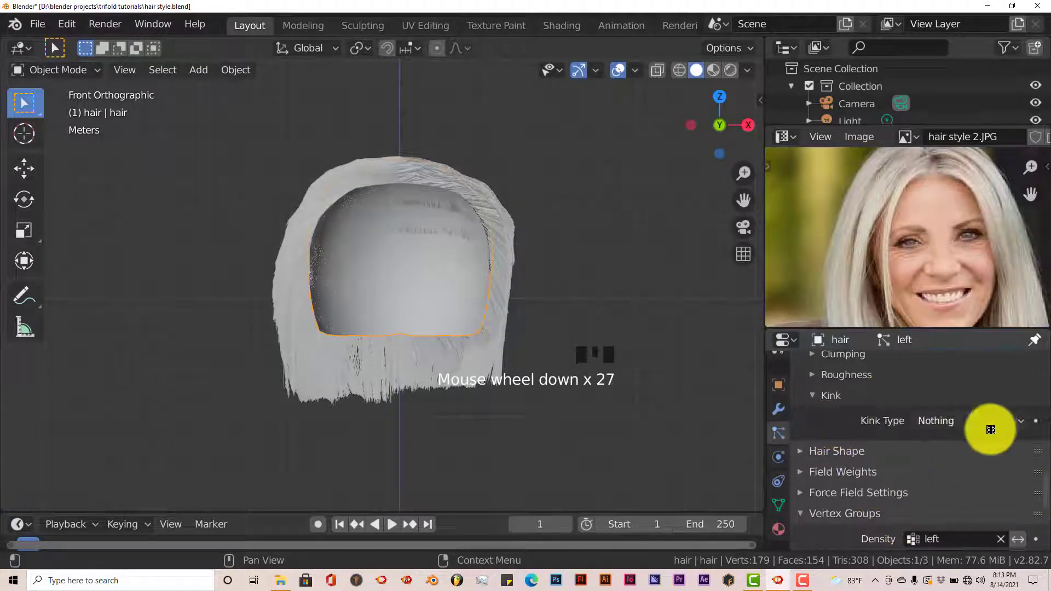
pyautogui.click(946, 421)
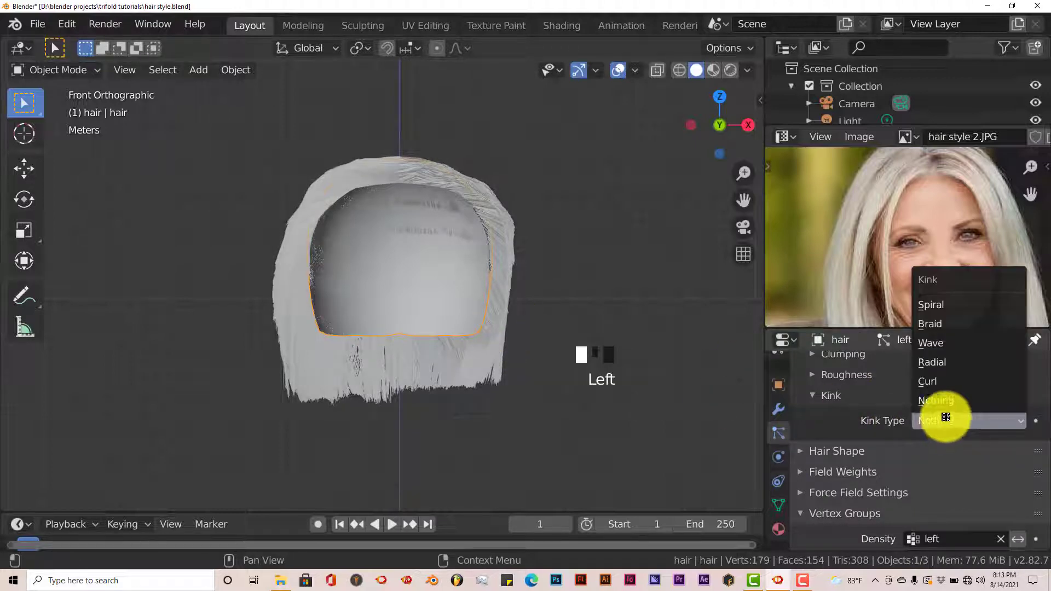
pyautogui.click(934, 383)
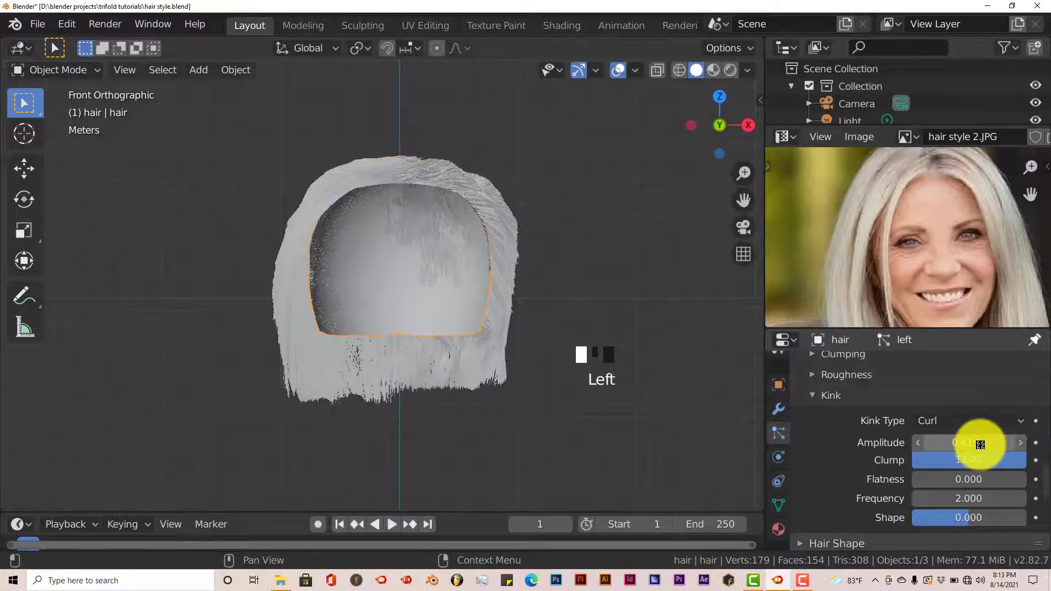
# Make the right hair system active and set its children's kink type to Curl
pyautogui.scroll(6, 863, 432)
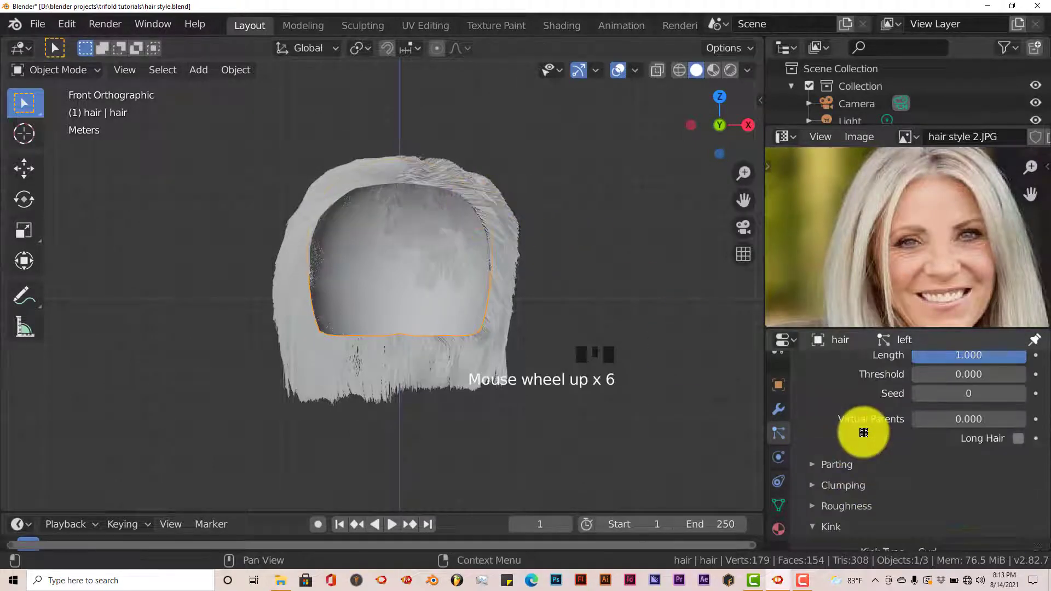
pyautogui.scroll(20, 863, 433)
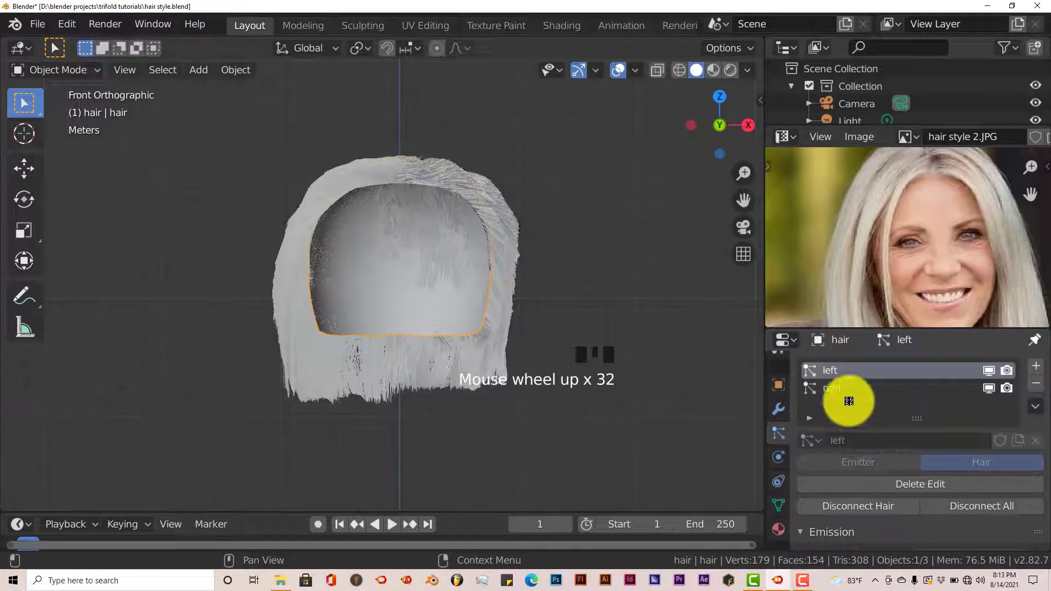
pyautogui.click(849, 401)
pyautogui.scroll(-20, 887, 460)
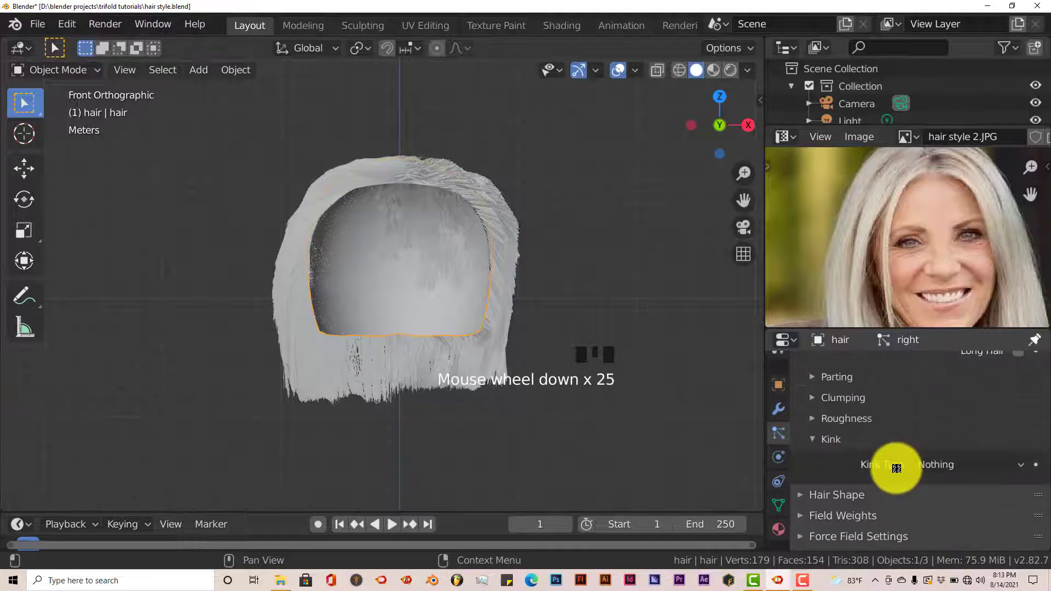
pyautogui.click(972, 469)
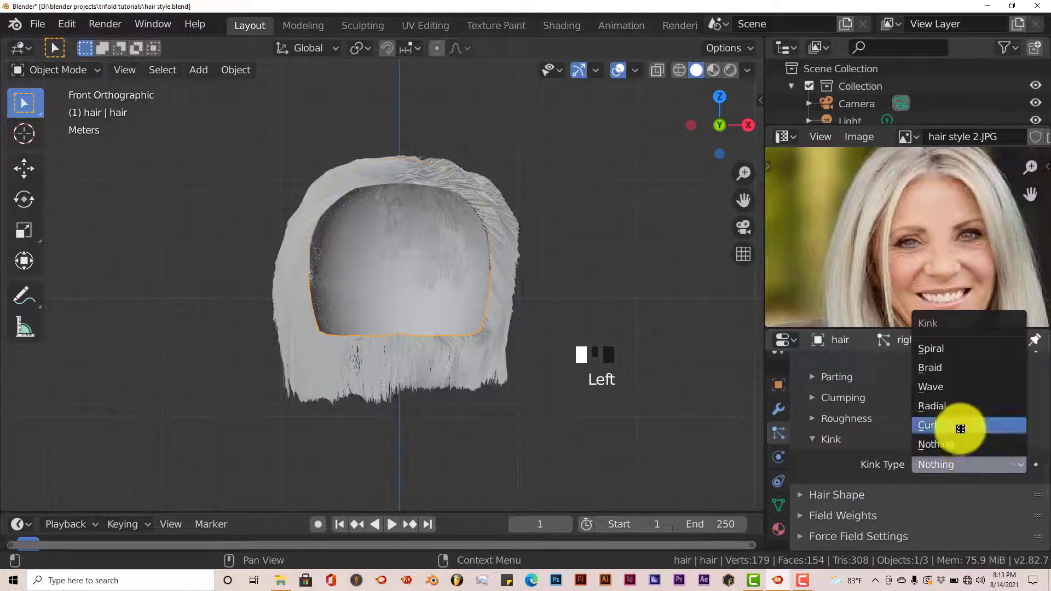
pyautogui.click(958, 428)
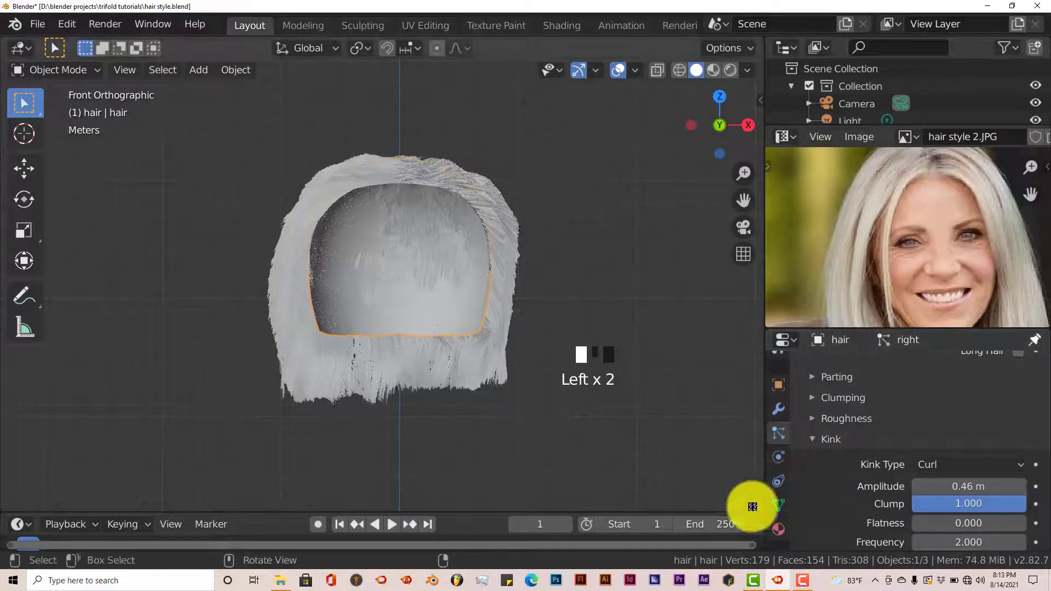
# Remove all the inherited material slots, such as Std_Skin_Head and Std_Eye_L, from the hair object
pyautogui.scroll(-1, 777, 528)
pyautogui.click(778, 529)
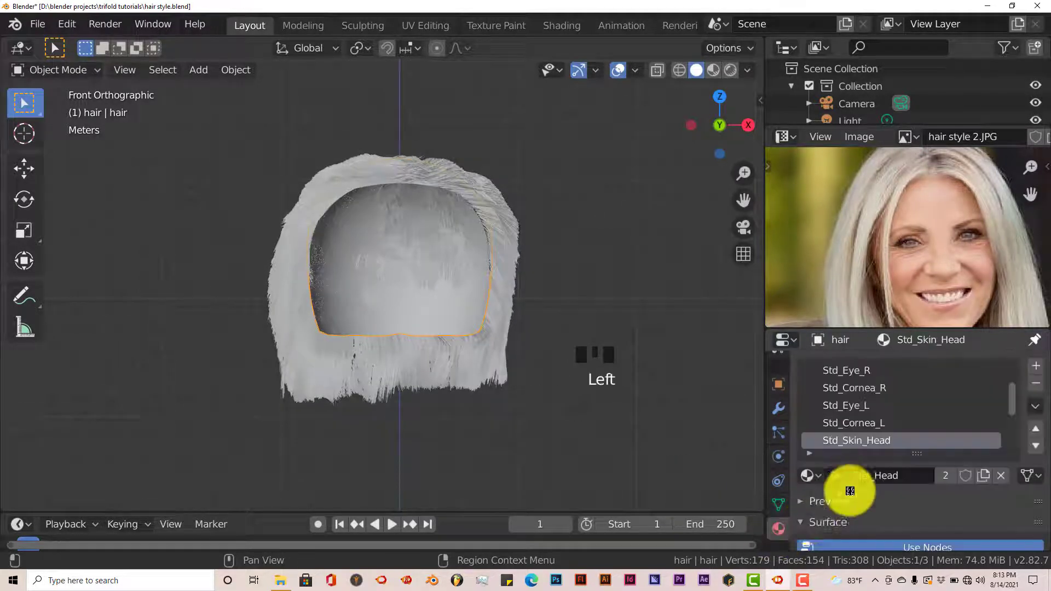
pyautogui.scroll(-3, 868, 495)
pyautogui.scroll(4, 872, 492)
pyautogui.scroll(4, 872, 492)
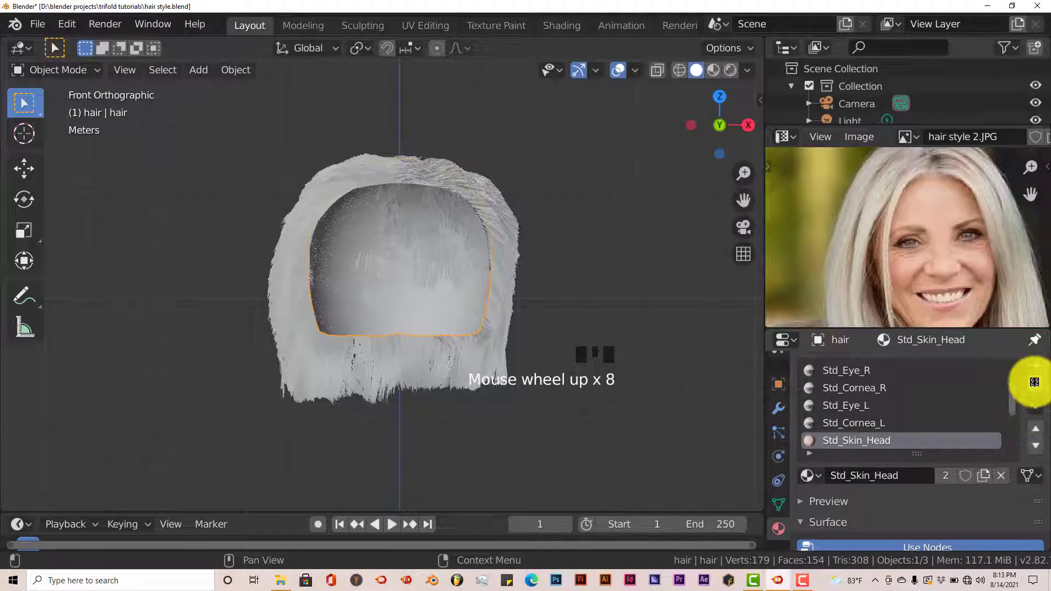
pyautogui.click(1034, 381)
pyautogui.click(1035, 382)
pyautogui.click(1035, 381)
pyautogui.click(1034, 382)
pyautogui.click(1035, 382)
pyautogui.click(1035, 382)
pyautogui.click(1035, 381)
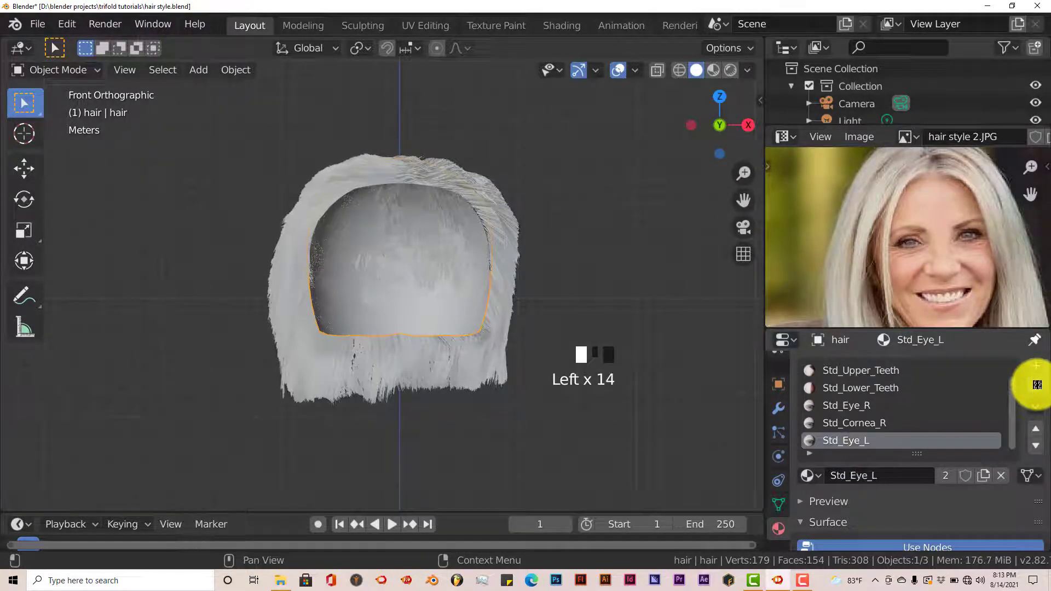
pyautogui.click(1036, 384)
pyautogui.click(1037, 385)
pyautogui.click(1036, 385)
pyautogui.click(1036, 383)
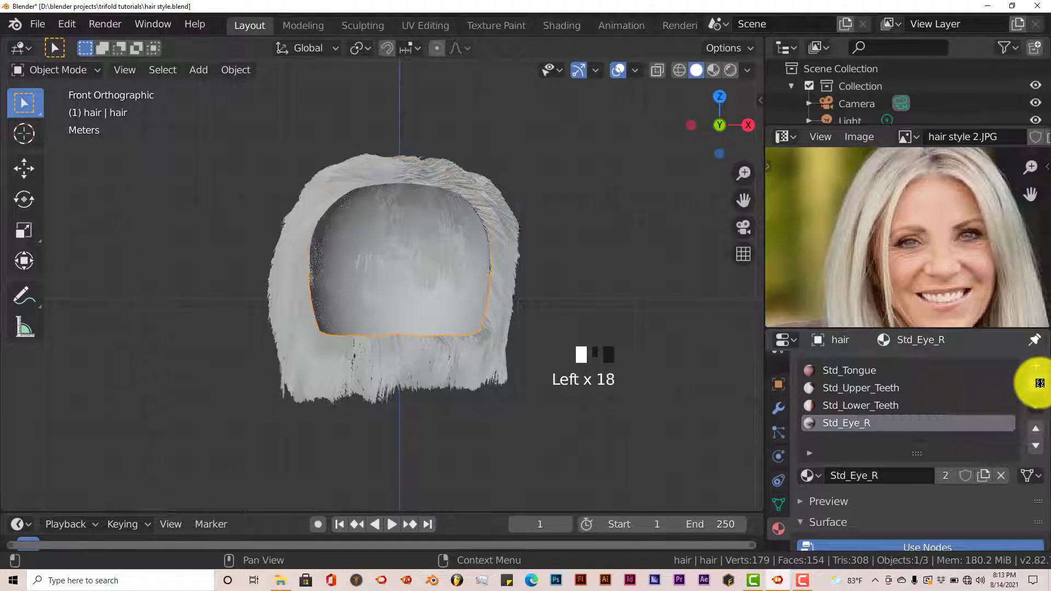
pyautogui.click(1036, 383)
pyautogui.click(1036, 383)
pyautogui.click(1036, 383)
pyautogui.click(1037, 384)
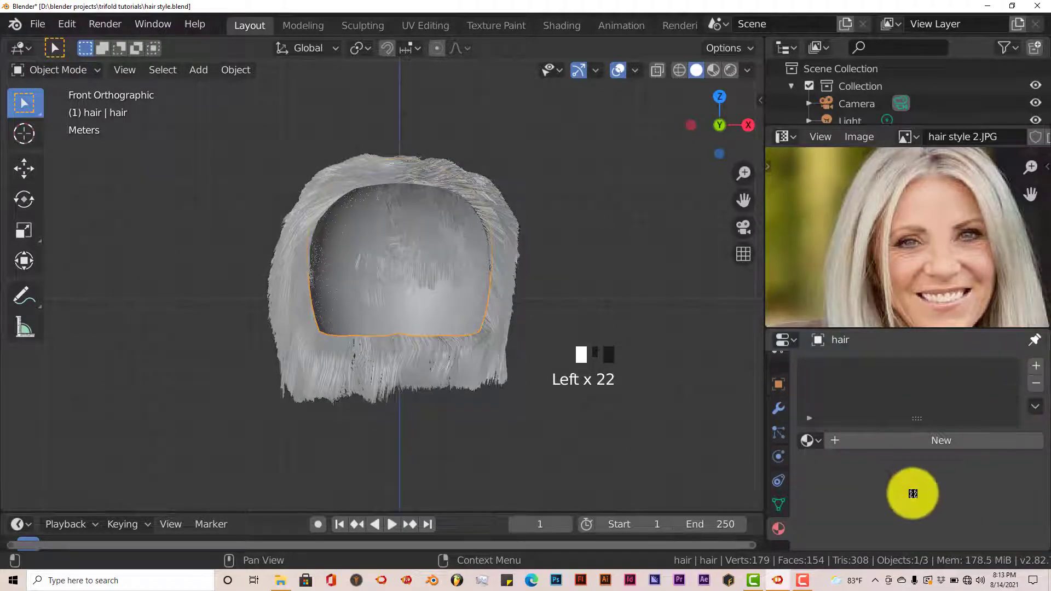
# Create a new material for the hair object and set its base color to a muted tan brown
pyautogui.click(926, 439)
pyautogui.scroll(-6, 919, 475)
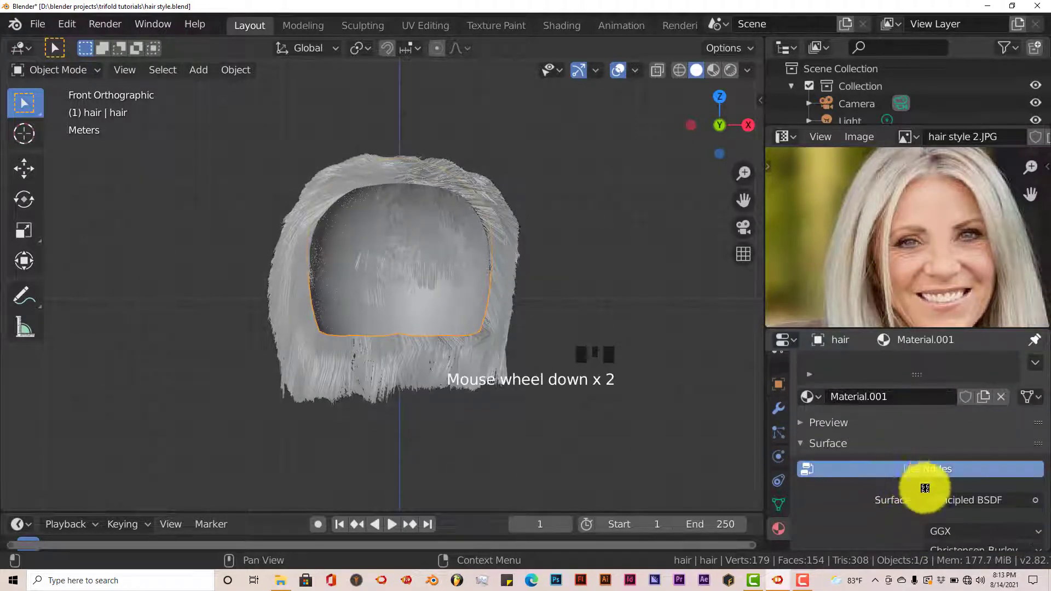
pyautogui.click(956, 486)
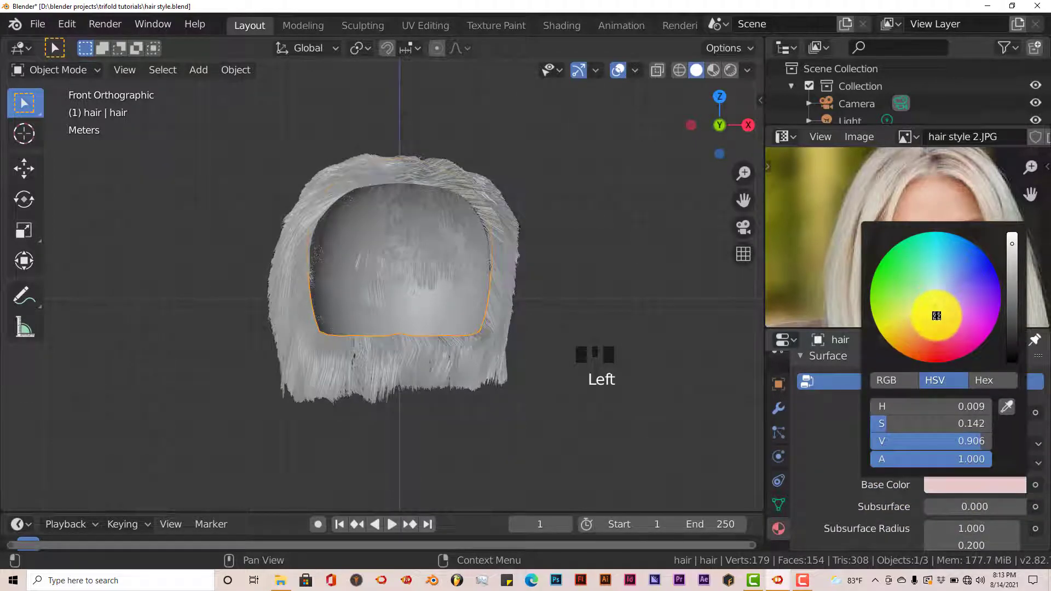
pyautogui.click(937, 316)
pyautogui.click(1011, 277)
pyautogui.click(933, 303)
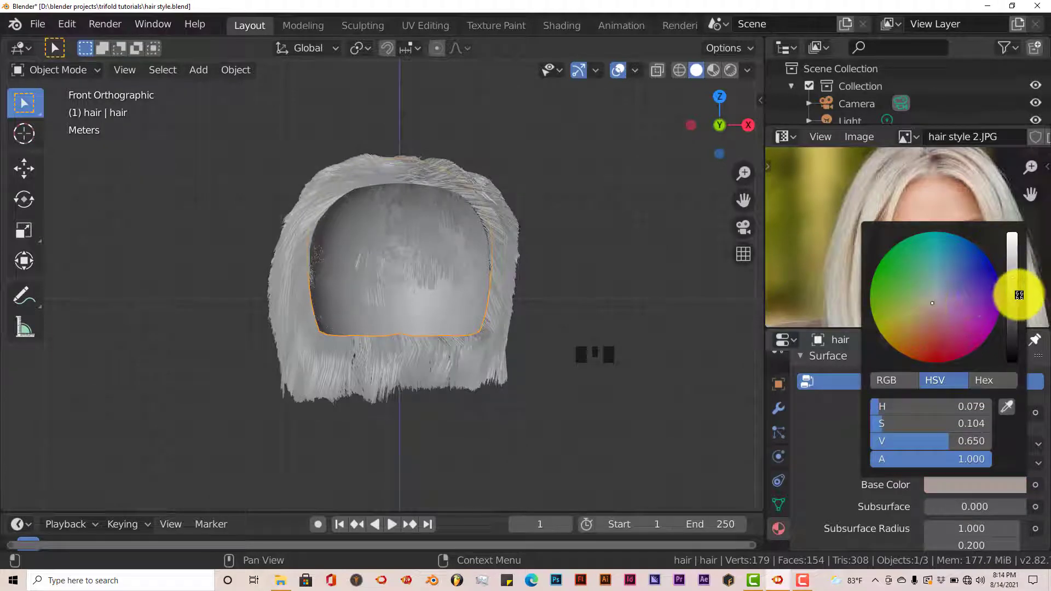
pyautogui.click(1017, 299)
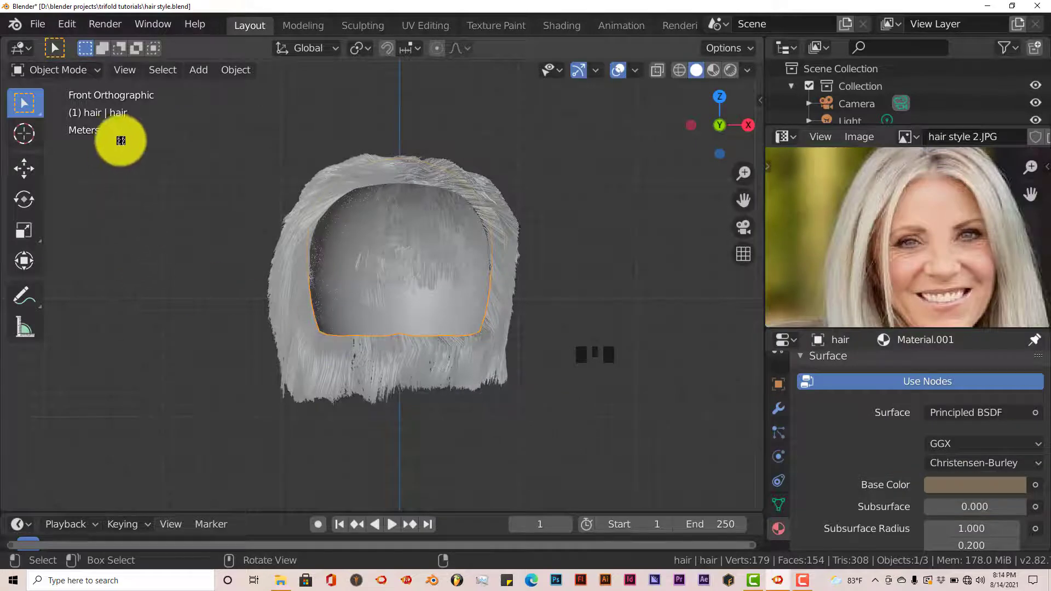
# Align the active camera to the front view and move it back along the global Y axis until the whole hairstyle fits the frame
pyautogui.click(126, 69)
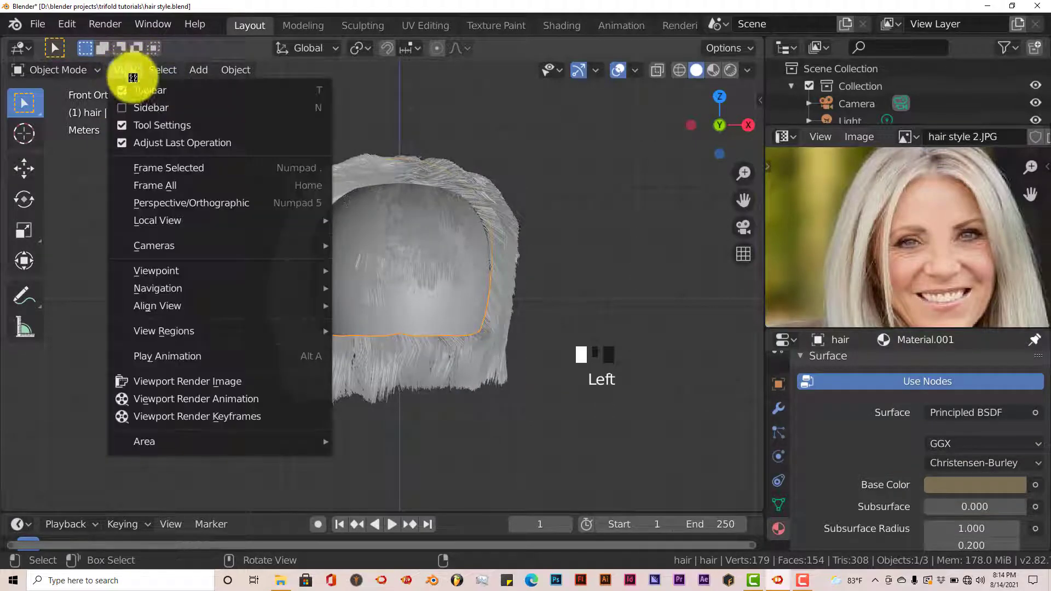
pyautogui.moveTo(155, 306)
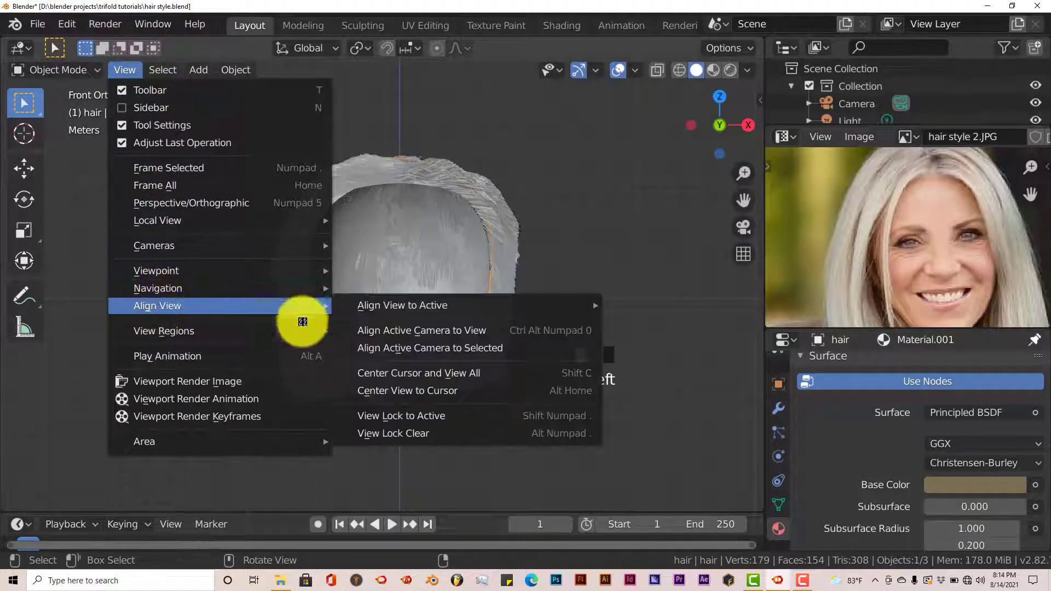
pyautogui.click(375, 332)
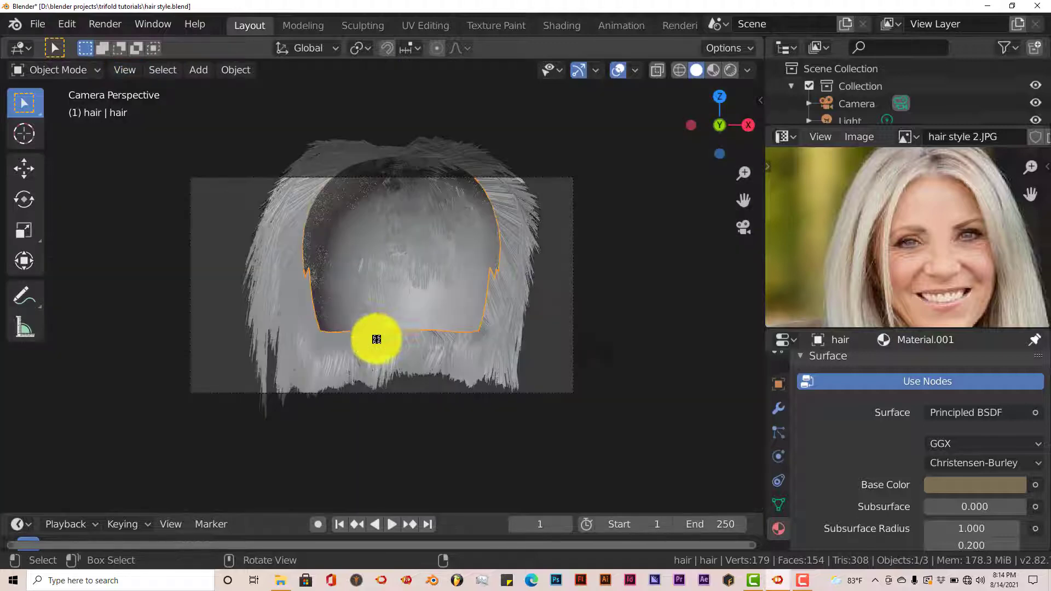
pyautogui.click(570, 259)
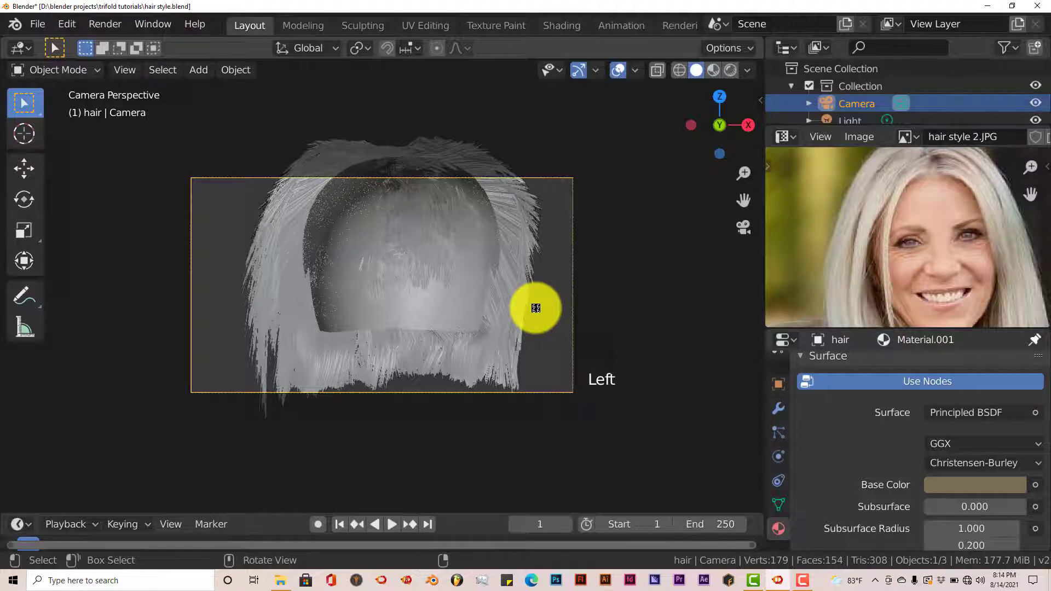
pyautogui.press('g')
pyautogui.press('y')
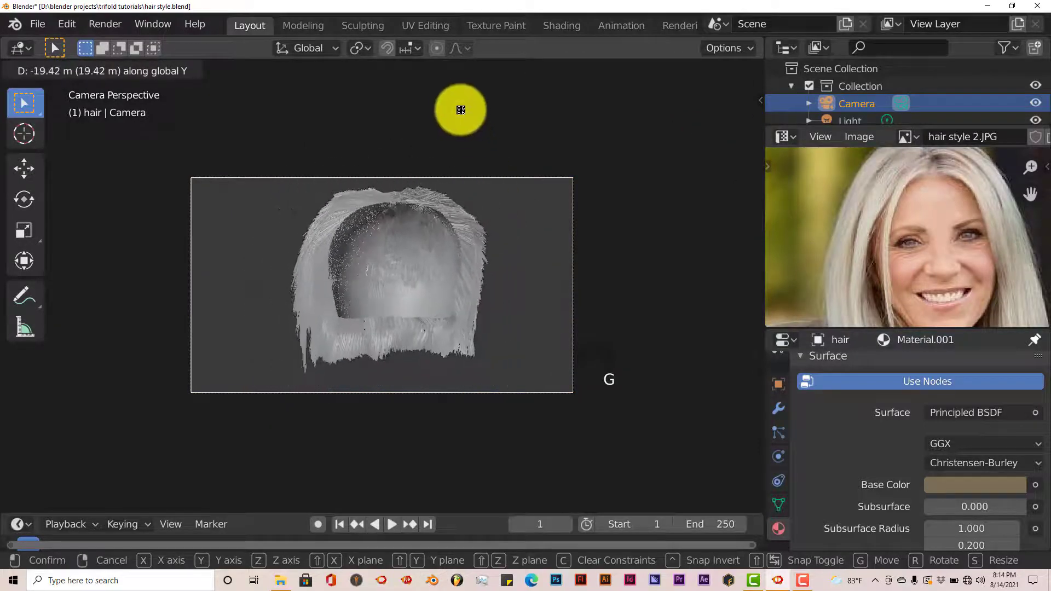
pyautogui.click(453, 89)
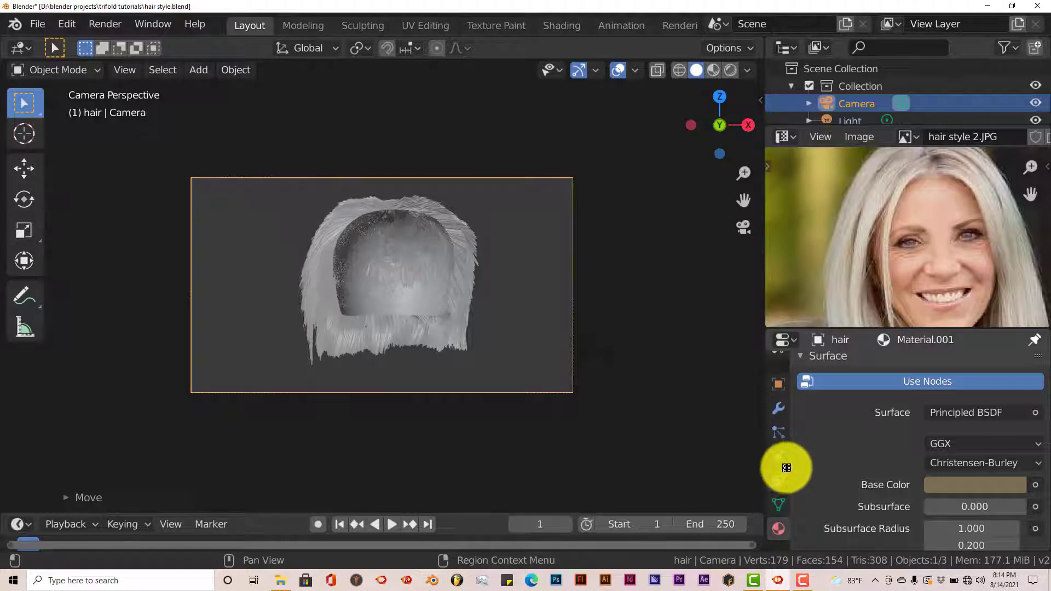
# Enlarge the properties editor by shrinking the reference image area above it
pyautogui.scroll(4, 781, 443)
pyautogui.scroll(-4, 781, 462)
pyautogui.scroll(5, 786, 471)
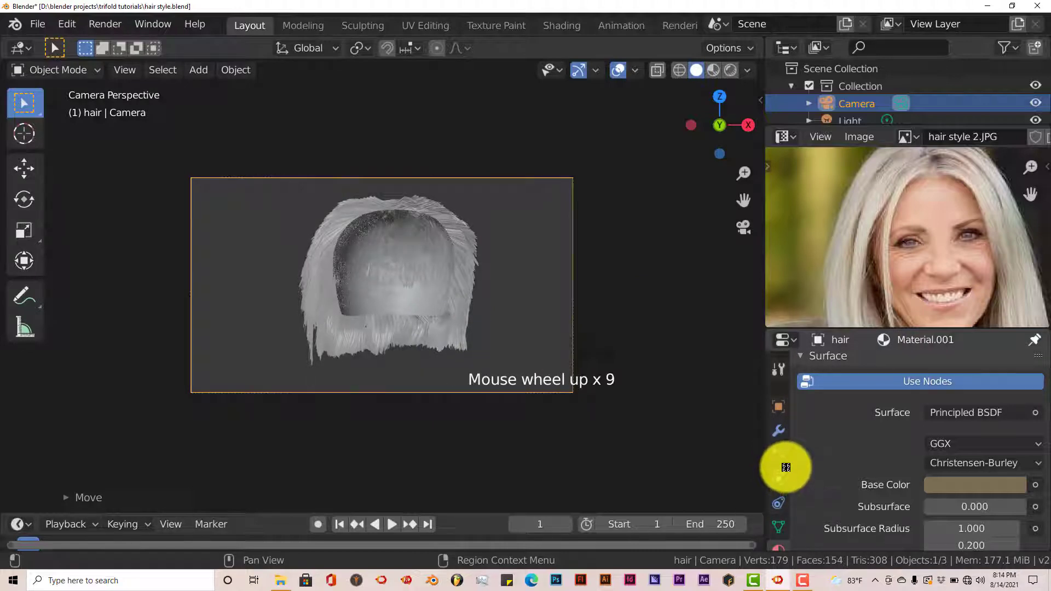
pyautogui.scroll(-6, 784, 468)
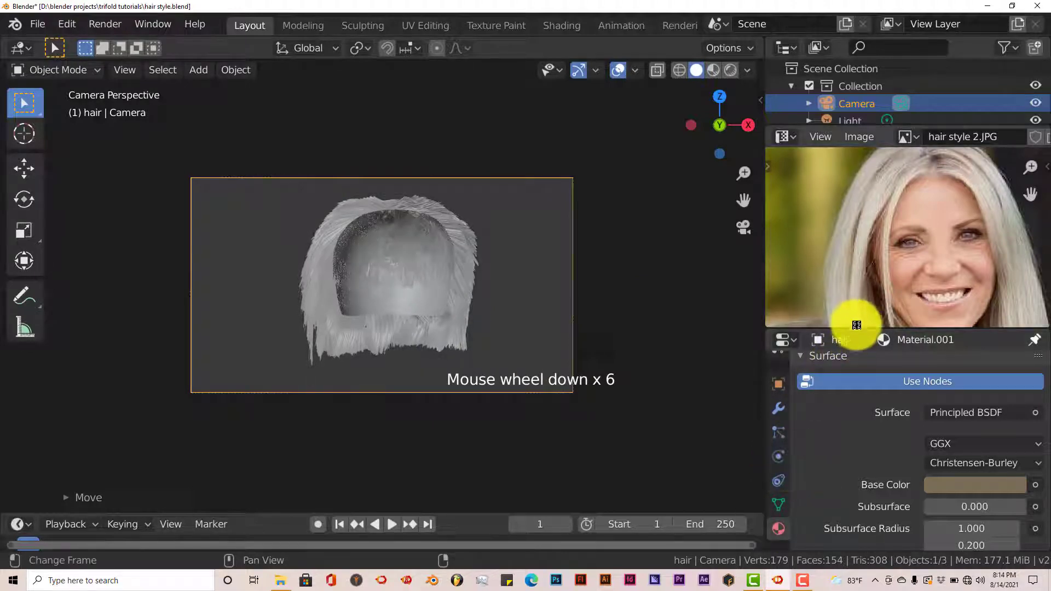
pyautogui.moveTo(855, 329); pyautogui.dragTo(852, 210)
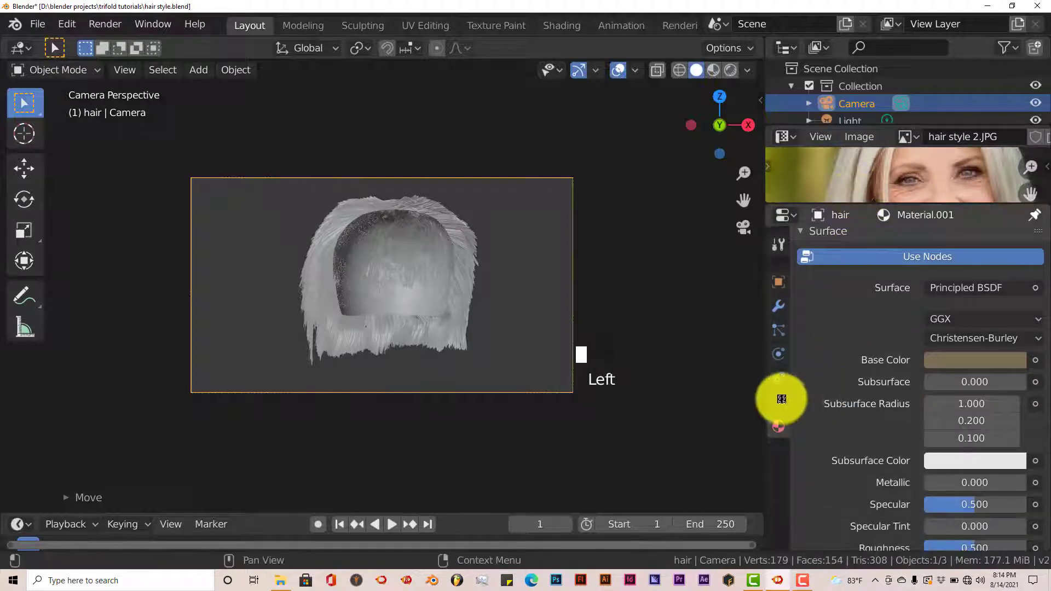
pyautogui.scroll(5, 831, 364)
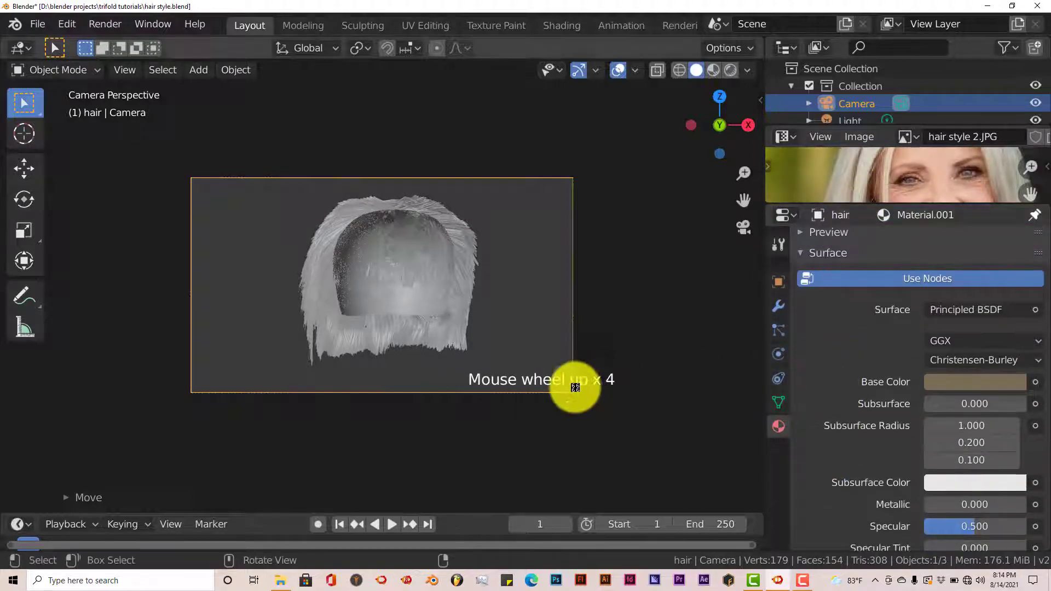
# Make the hair object active again and look through its tool, object and modifier properties for the render settings
pyautogui.press('a')
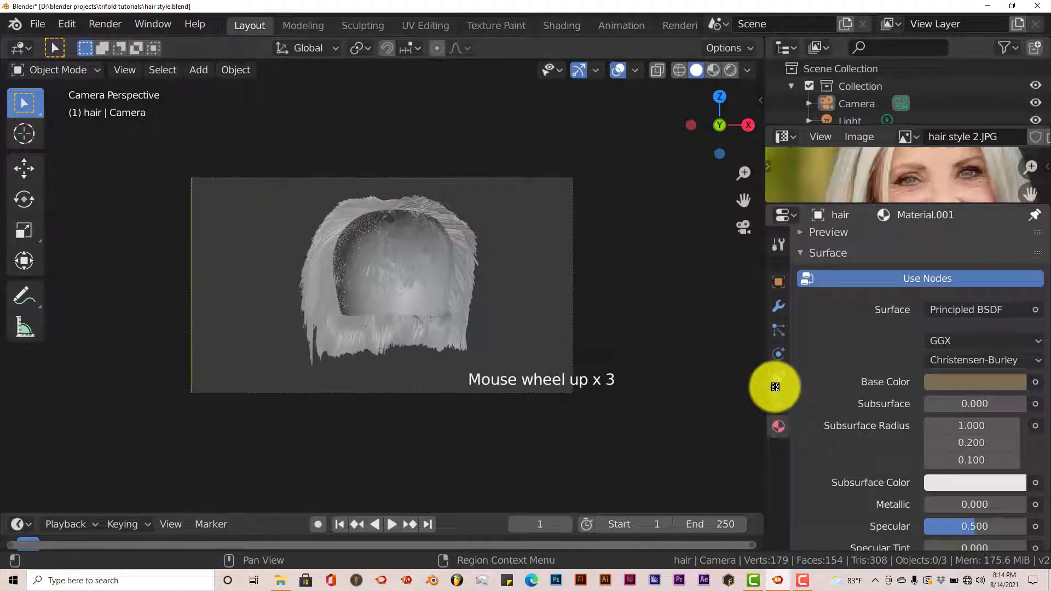
pyautogui.scroll(3, 775, 387)
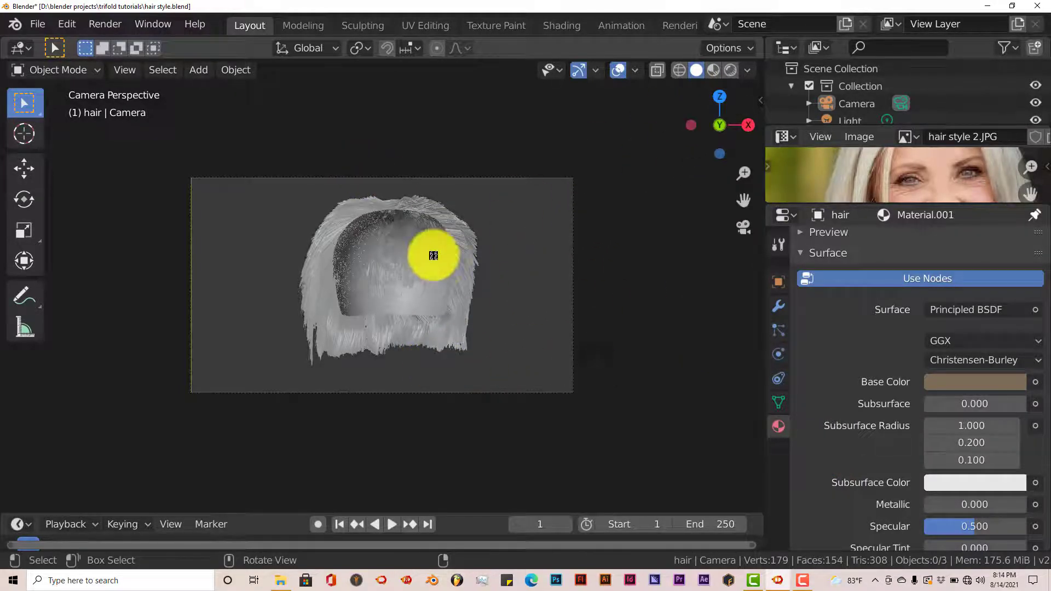
pyautogui.scroll(1, 783, 251)
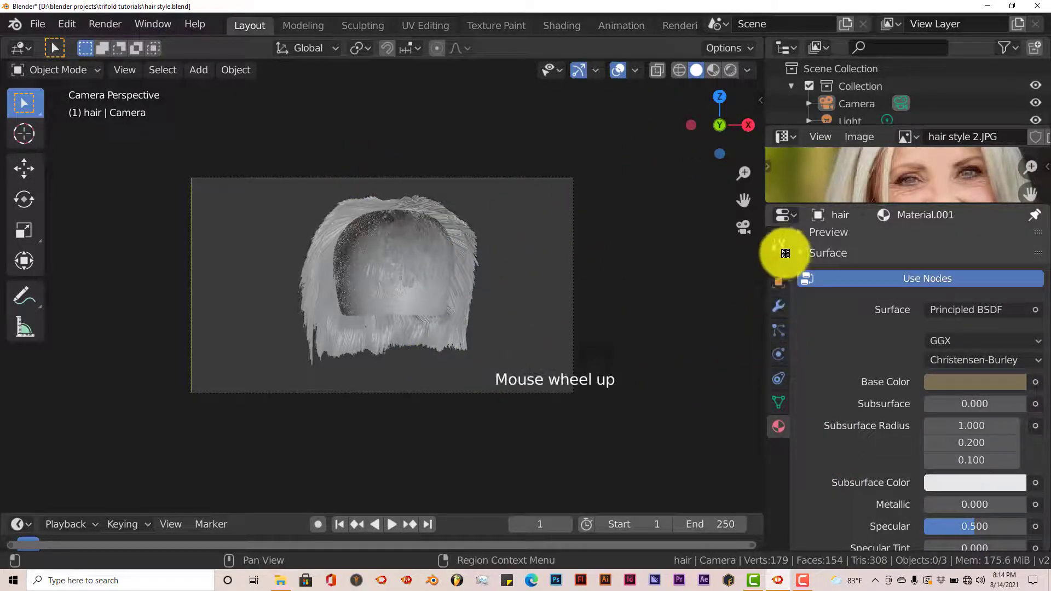
pyautogui.middleClick(777, 350)
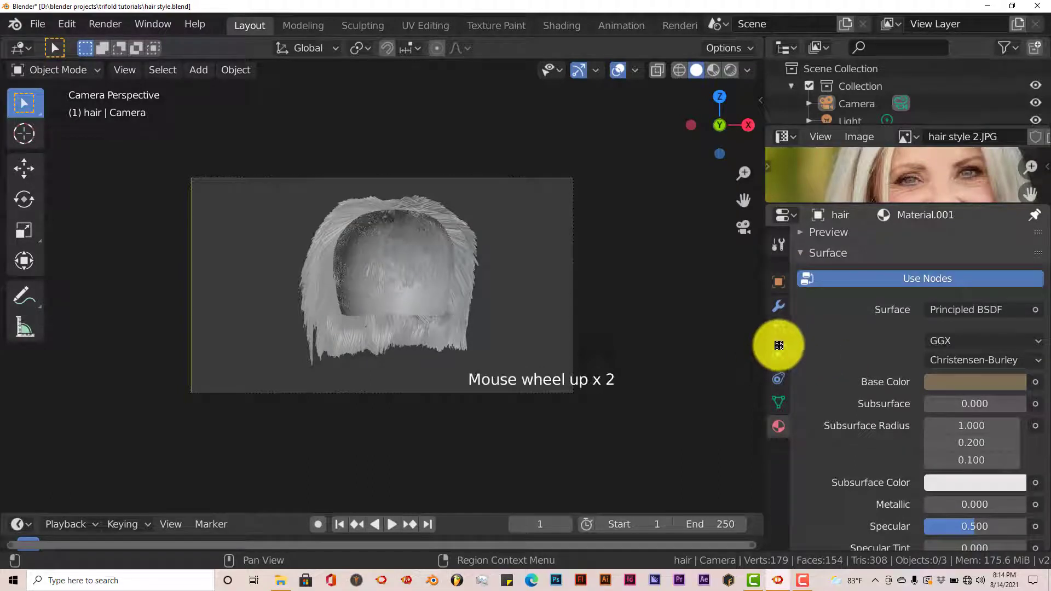
pyautogui.middleClick(777, 353)
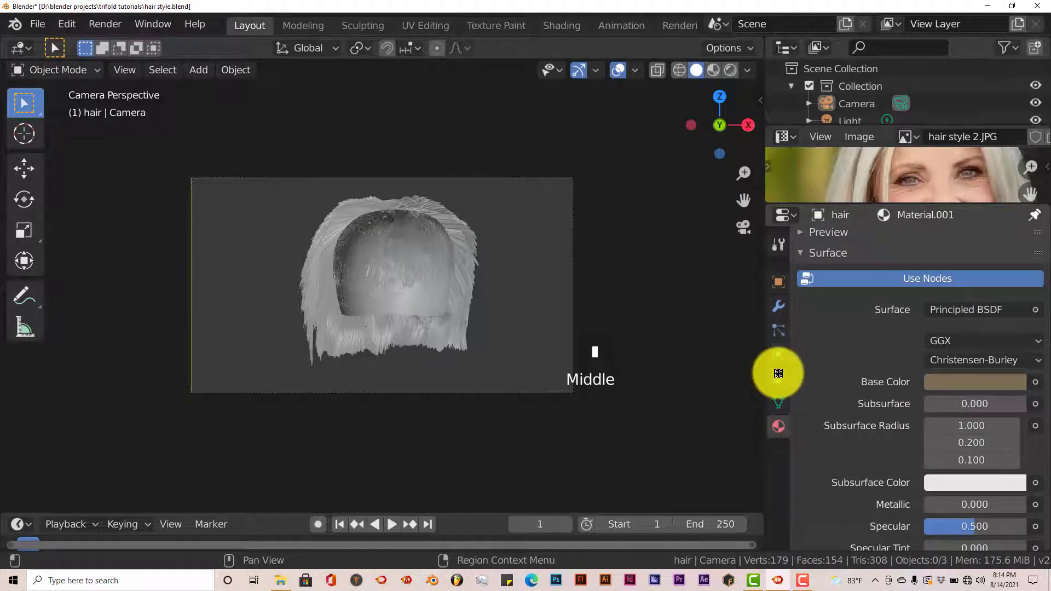
pyautogui.click(432, 219)
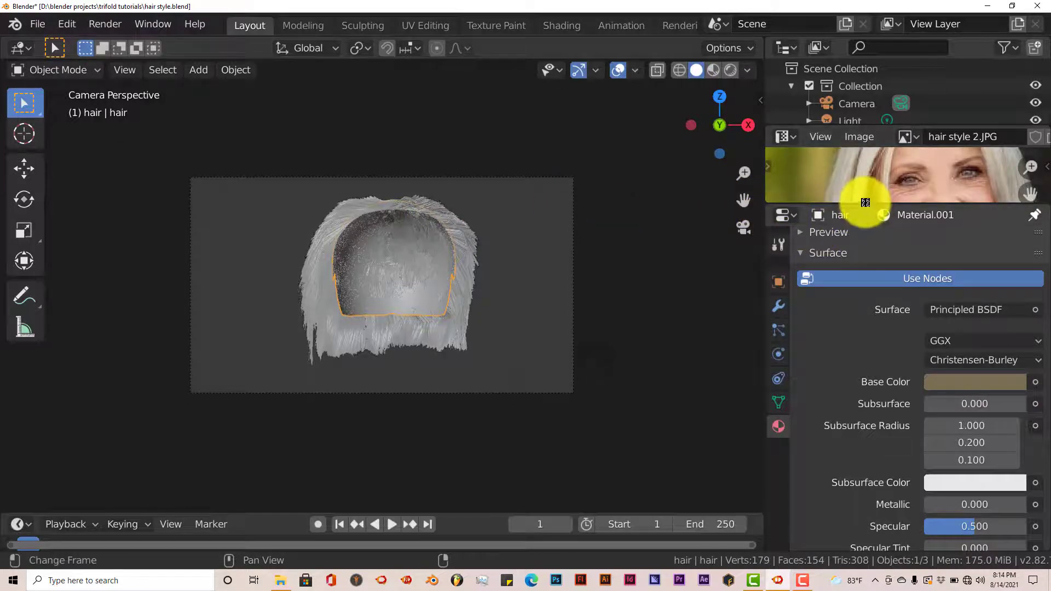
pyautogui.click(776, 245)
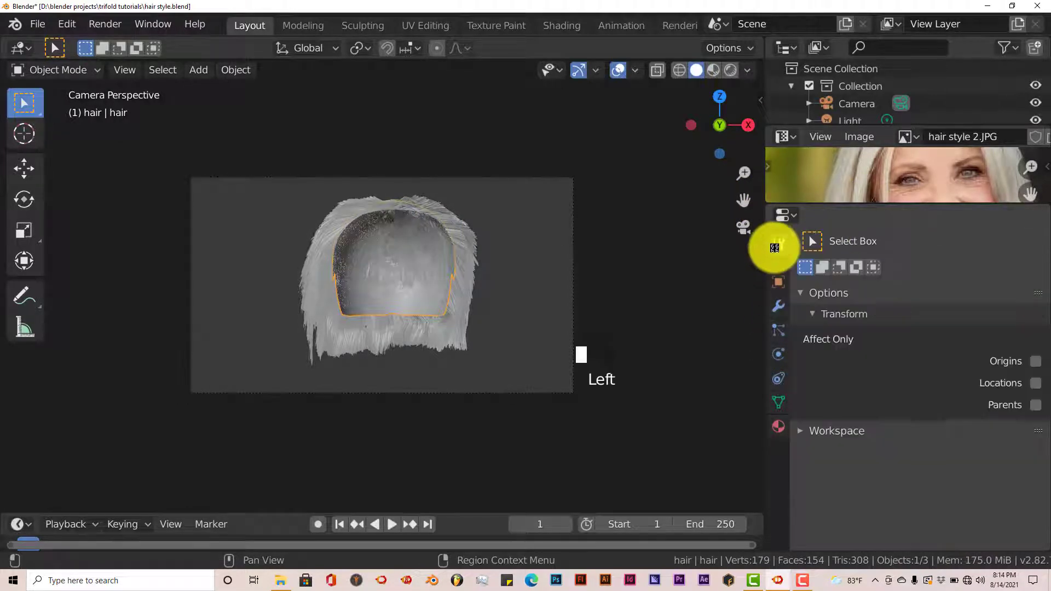
pyautogui.click(778, 280)
pyautogui.click(780, 306)
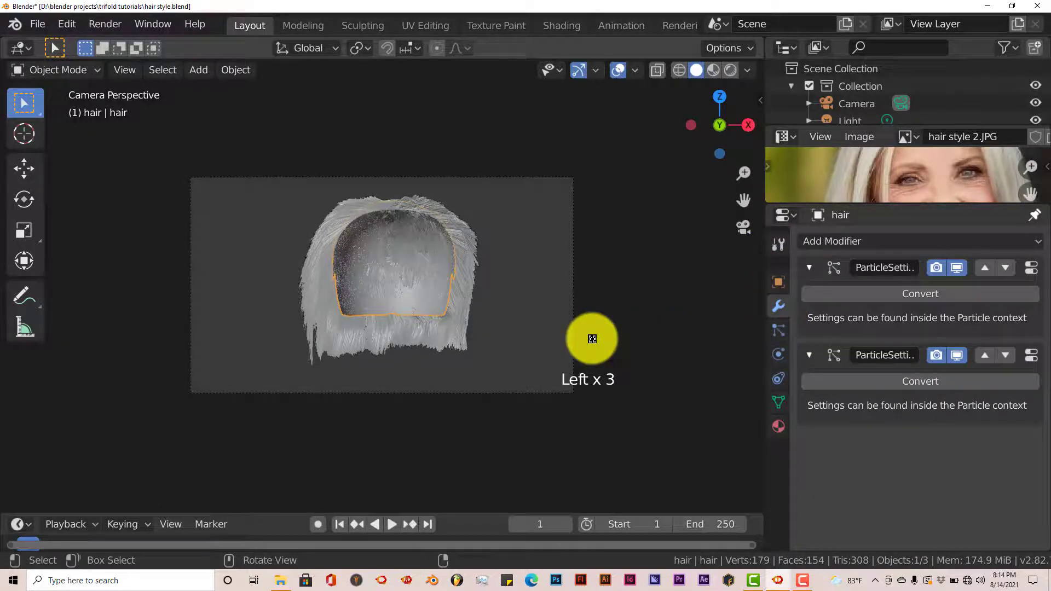
# Render the current frame to check the hair, close the render result and return to the hair's material properties
pyautogui.press('F12')
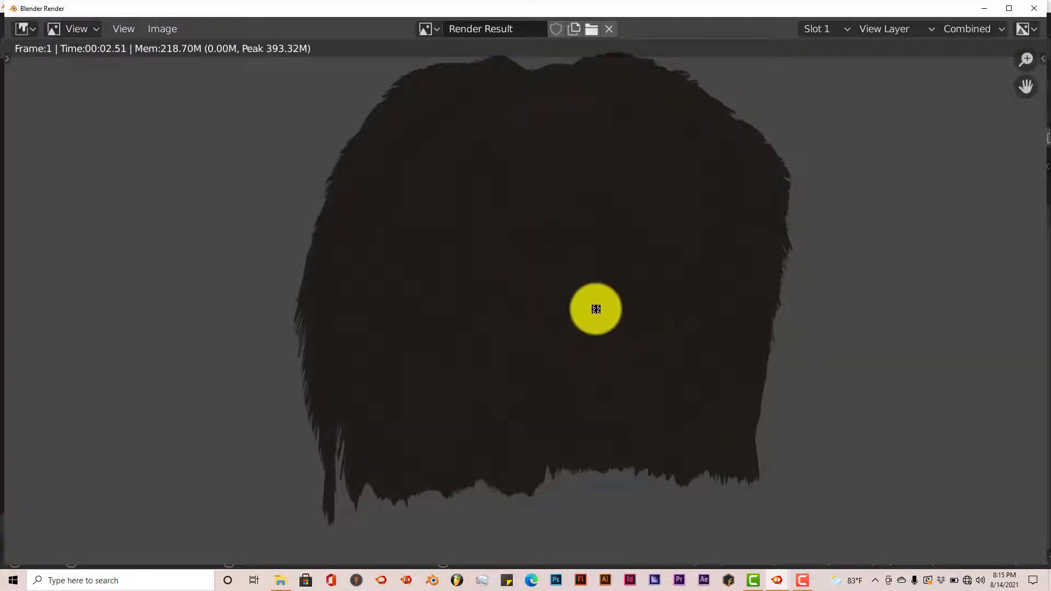
pyautogui.click(1032, 9)
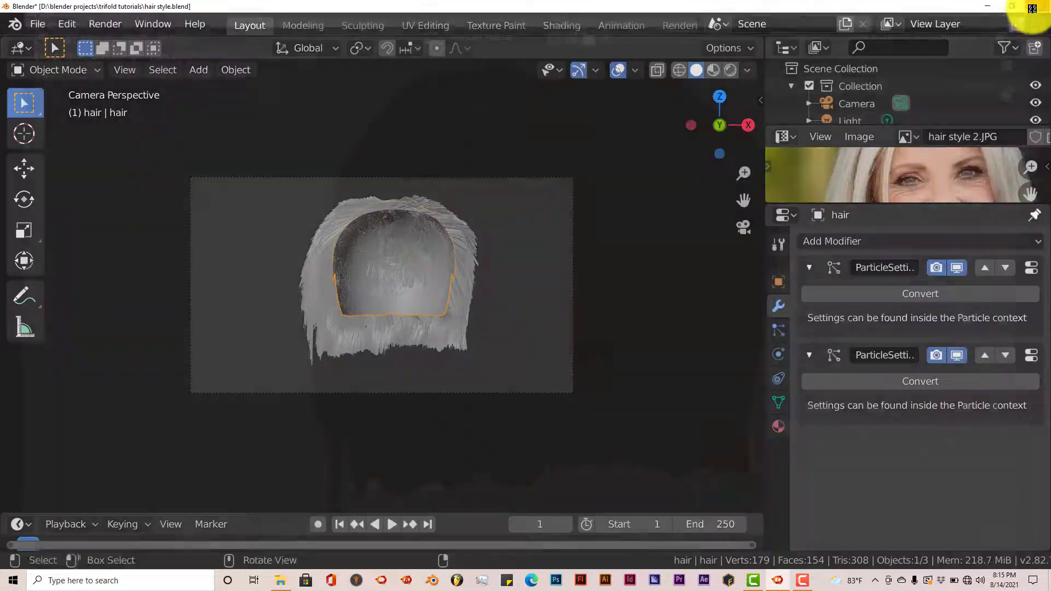
pyautogui.click(778, 425)
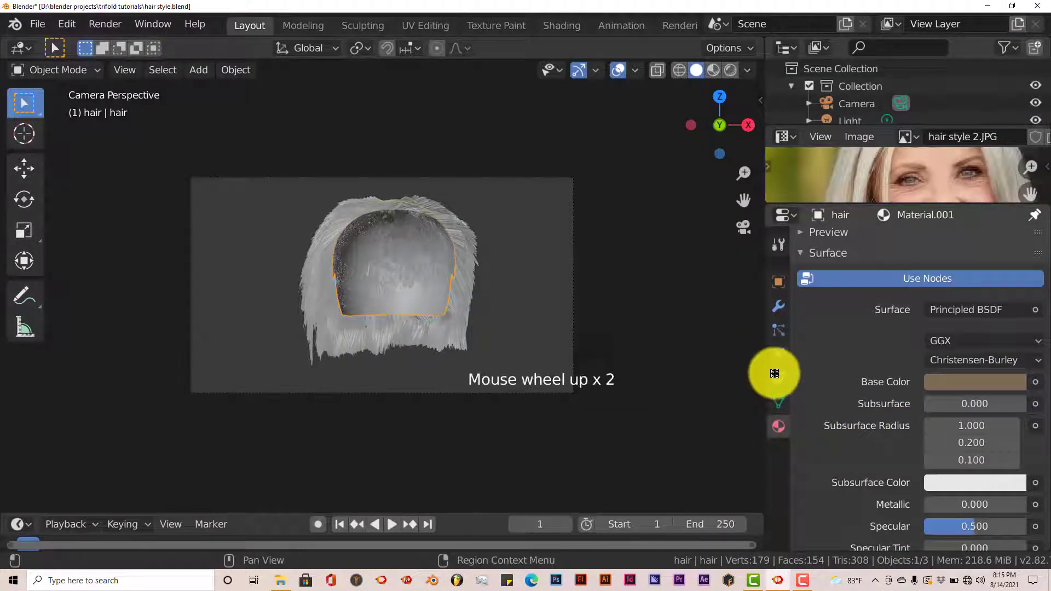
pyautogui.scroll(-1, 775, 366)
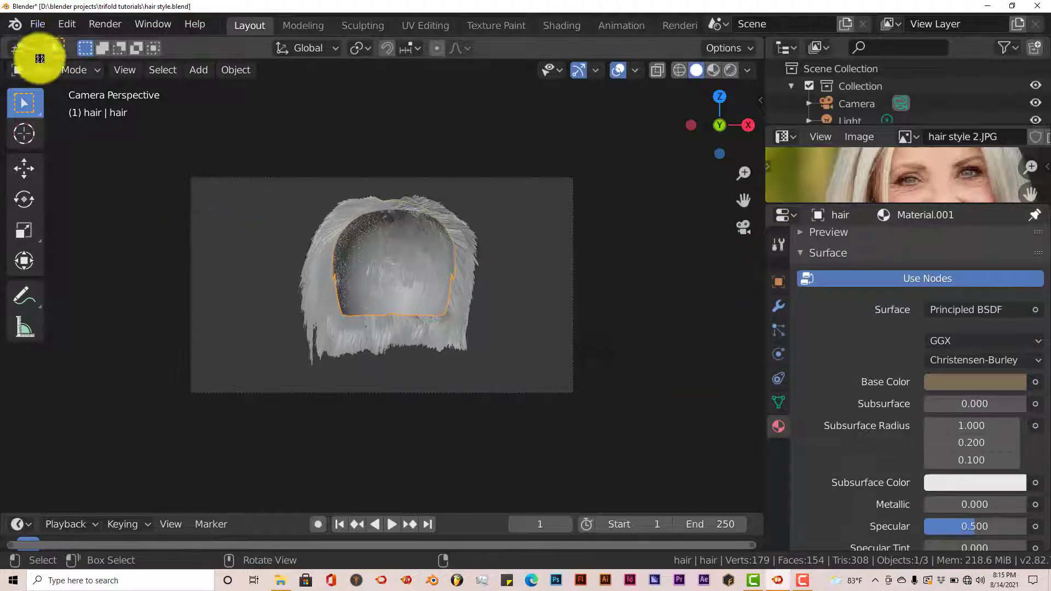
# Save hair style.blend and restart Blender
pyautogui.click(36, 24)
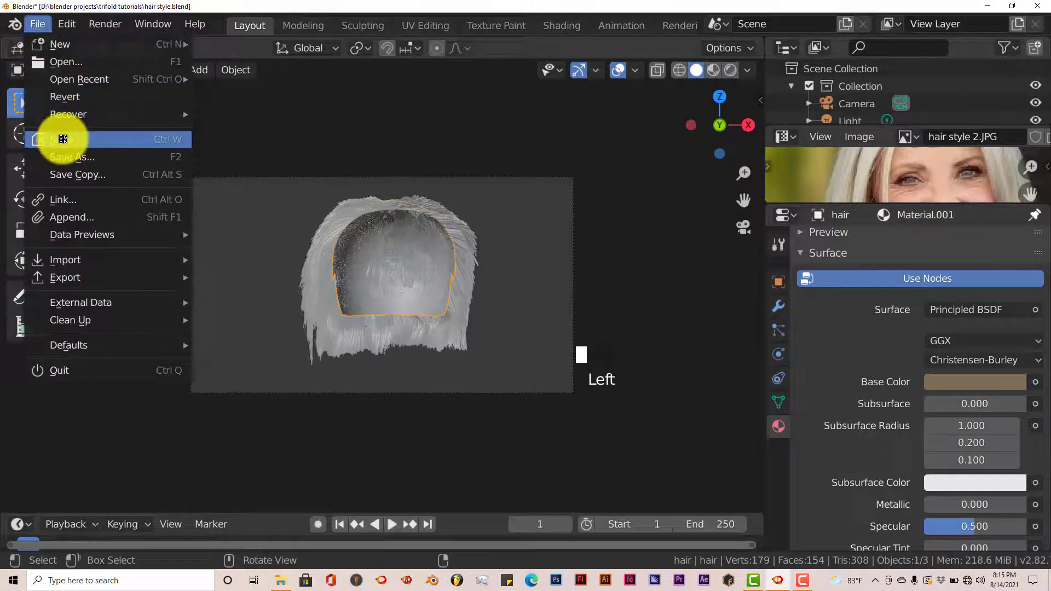
pyautogui.click(62, 139)
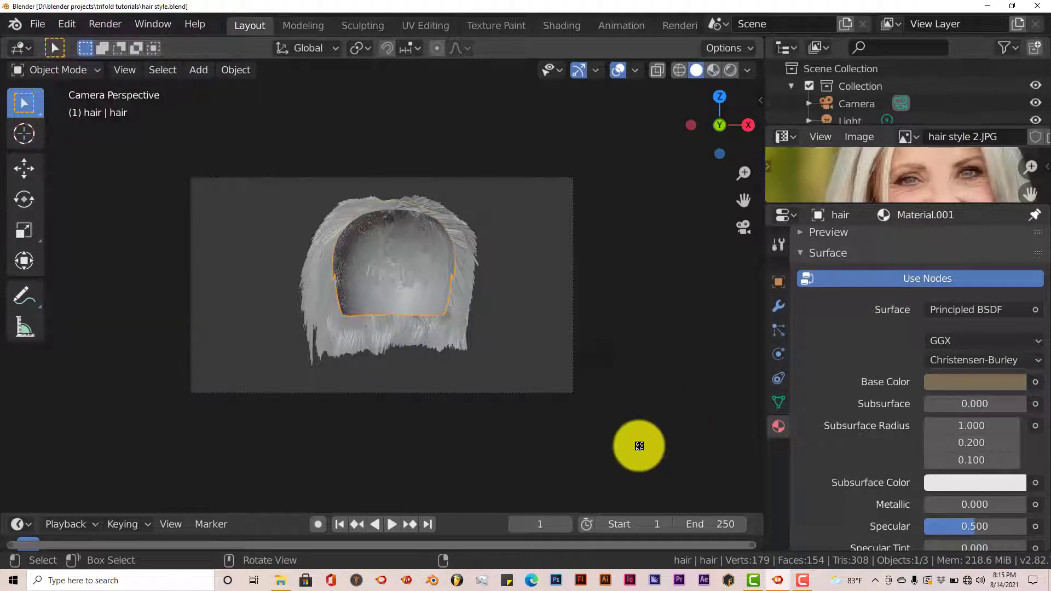
pyautogui.click(1037, 7)
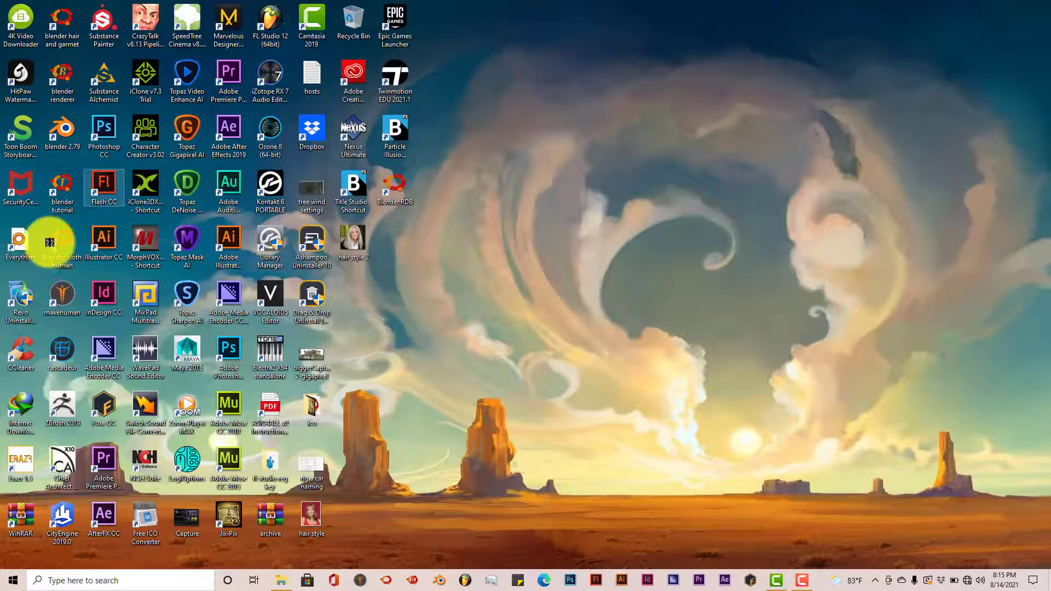
pyautogui.doubleClick(57, 181)
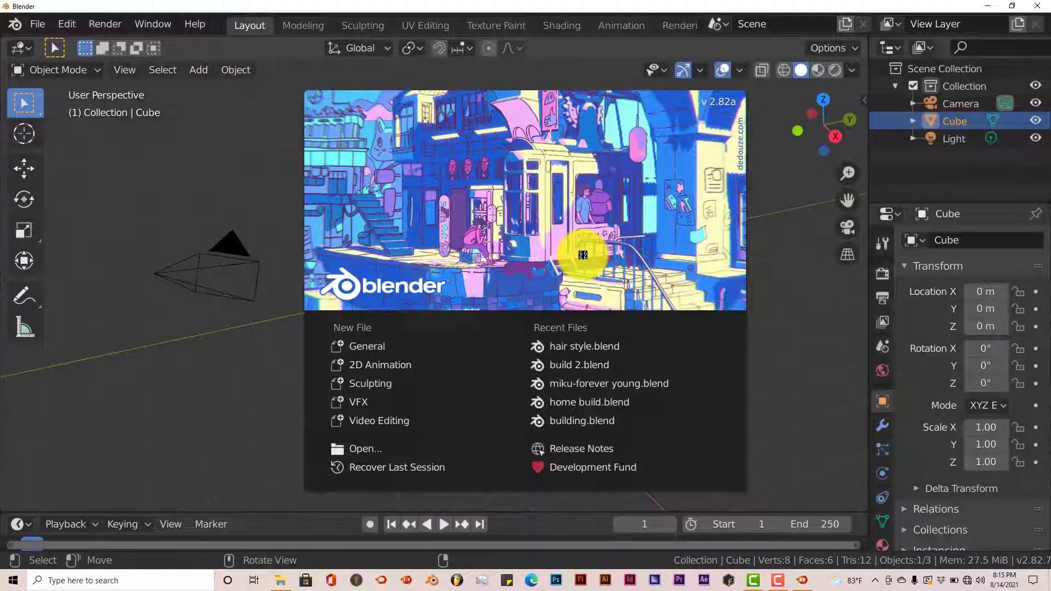
# Reopen the recent file hair style.blend and copy the selected hair object
pyautogui.click(577, 344)
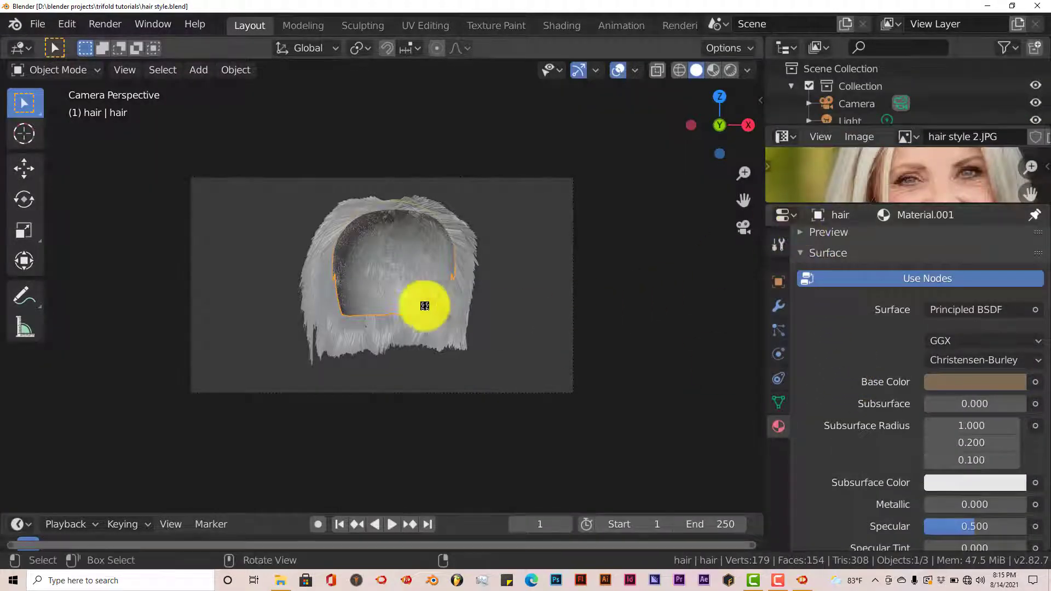
pyautogui.scroll(2, 409, 277)
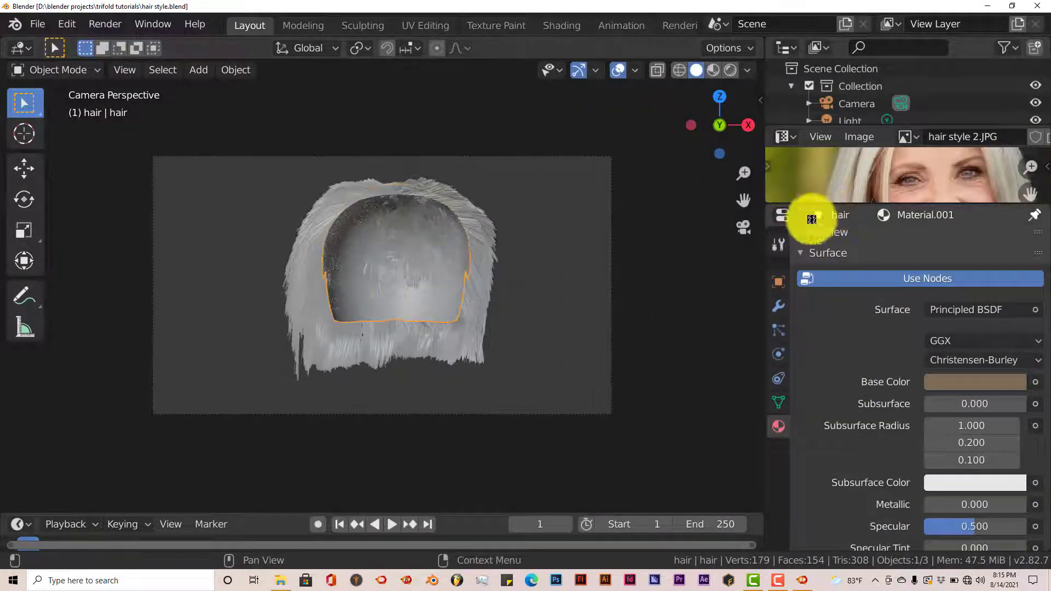
pyautogui.moveTo(408, 303); pyautogui.dragTo(383, 328, button='middle')
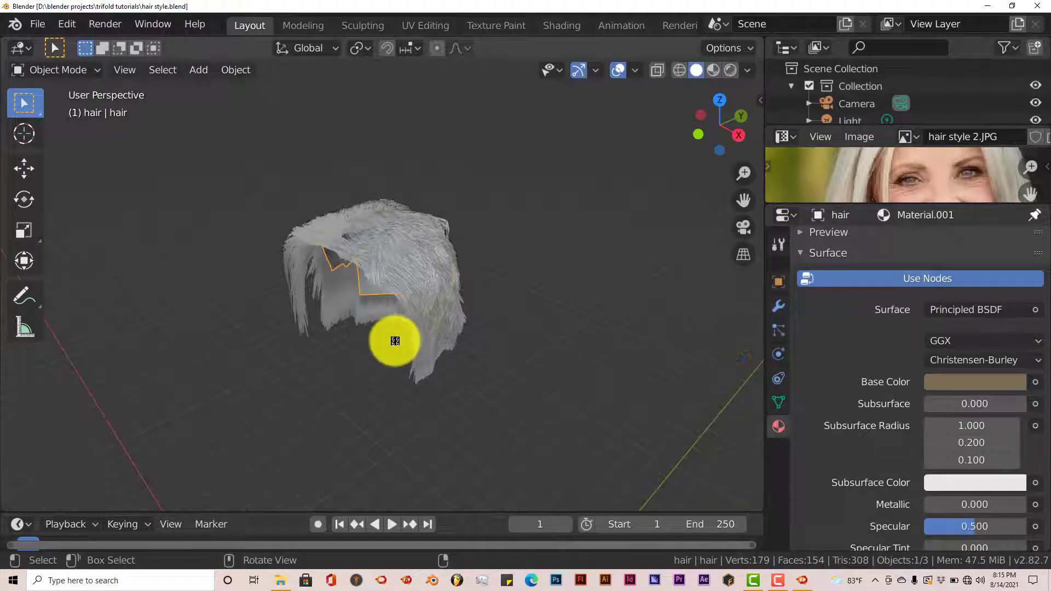
pyautogui.hotkey('ctrl', 'c')
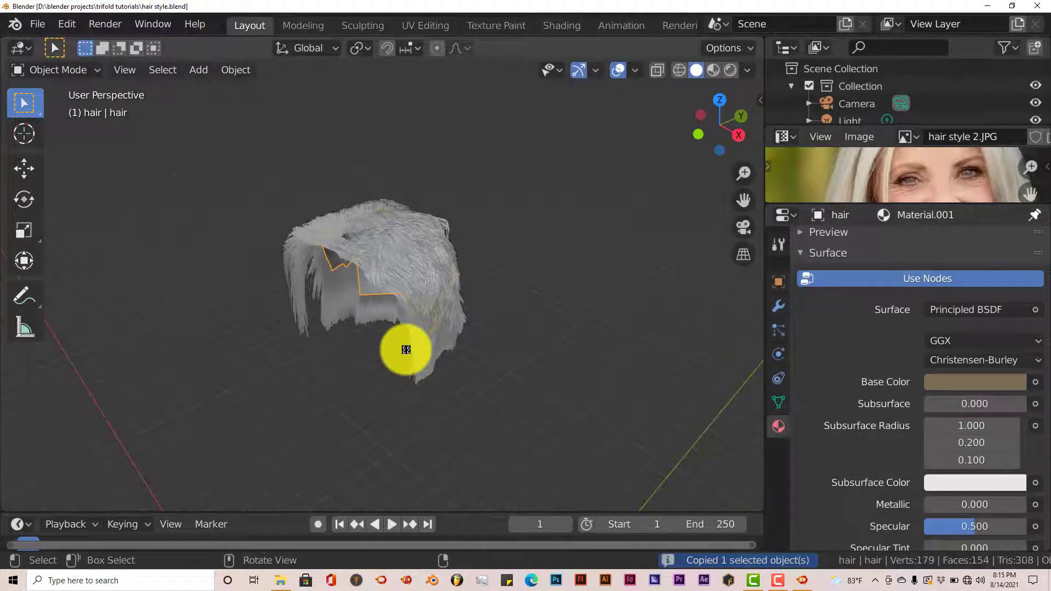
# Start a new General file and replace its default cube with a pasted copy of the hair object
pyautogui.click(36, 24)
pyautogui.moveTo(82, 42)
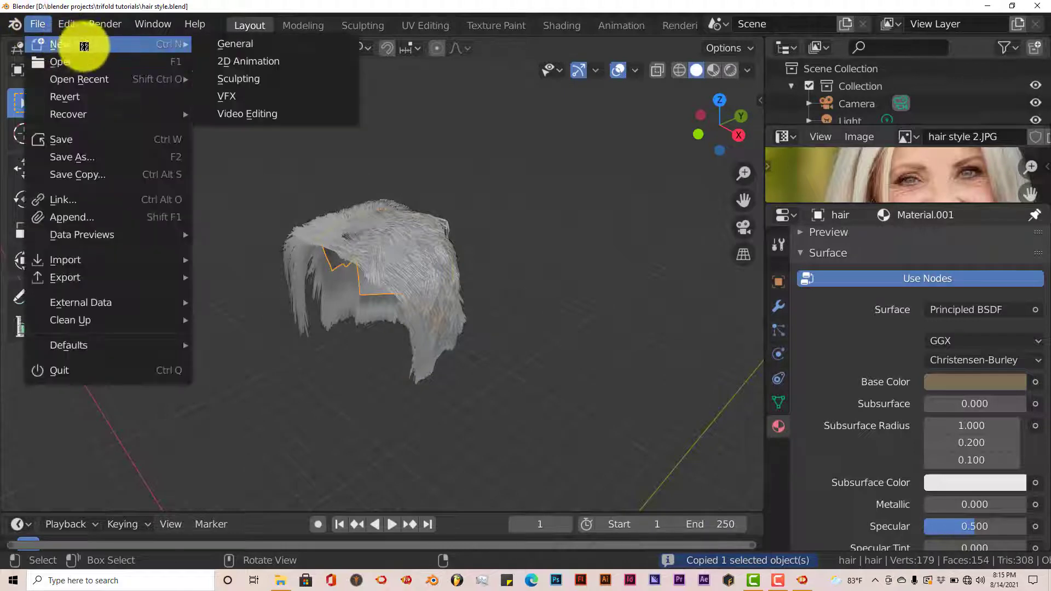
pyautogui.click(211, 43)
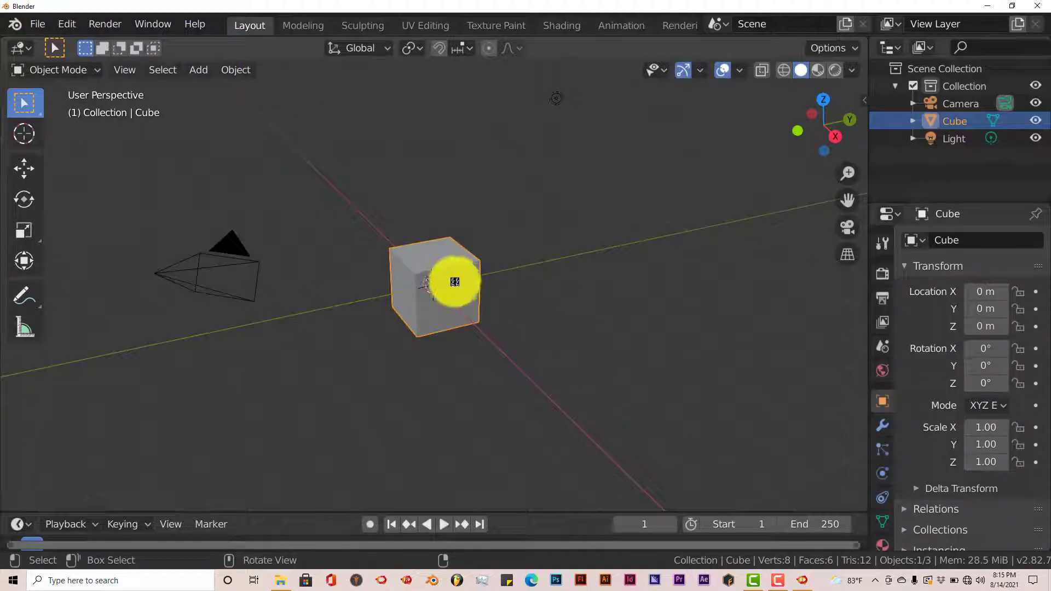
pyautogui.press('Delete')
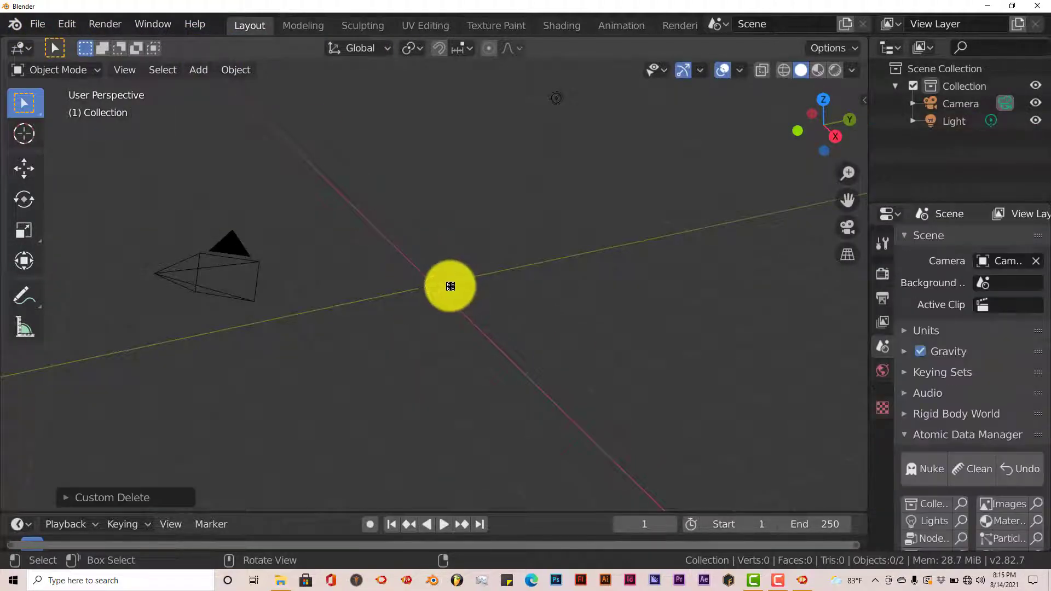
pyautogui.hotkey('ctrl', 'v')
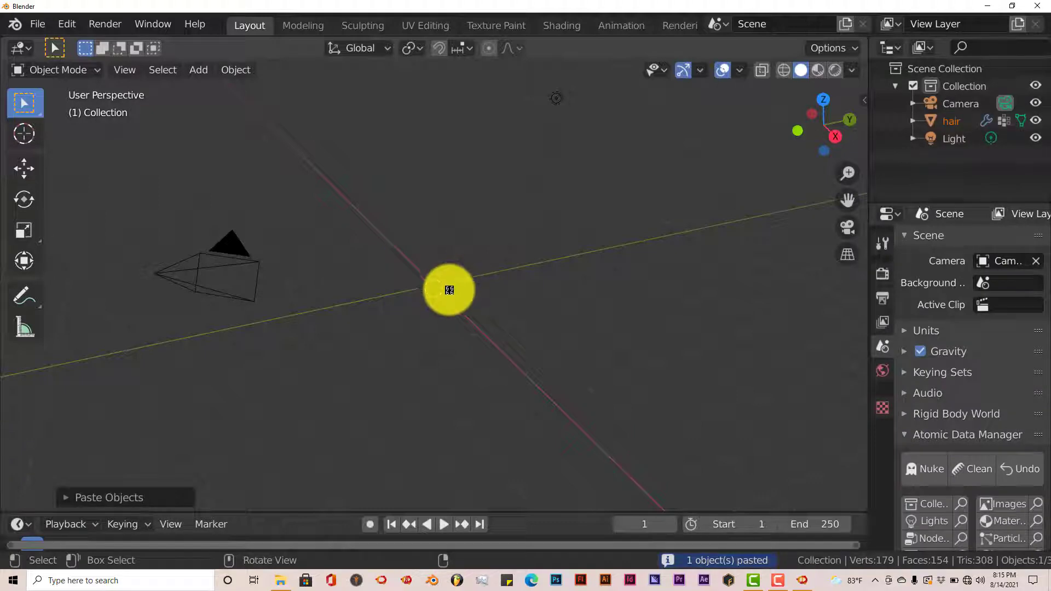
# Move the pasted hair object down towards the scene origin and check it through the camera
pyautogui.scroll(-5, 449, 291)
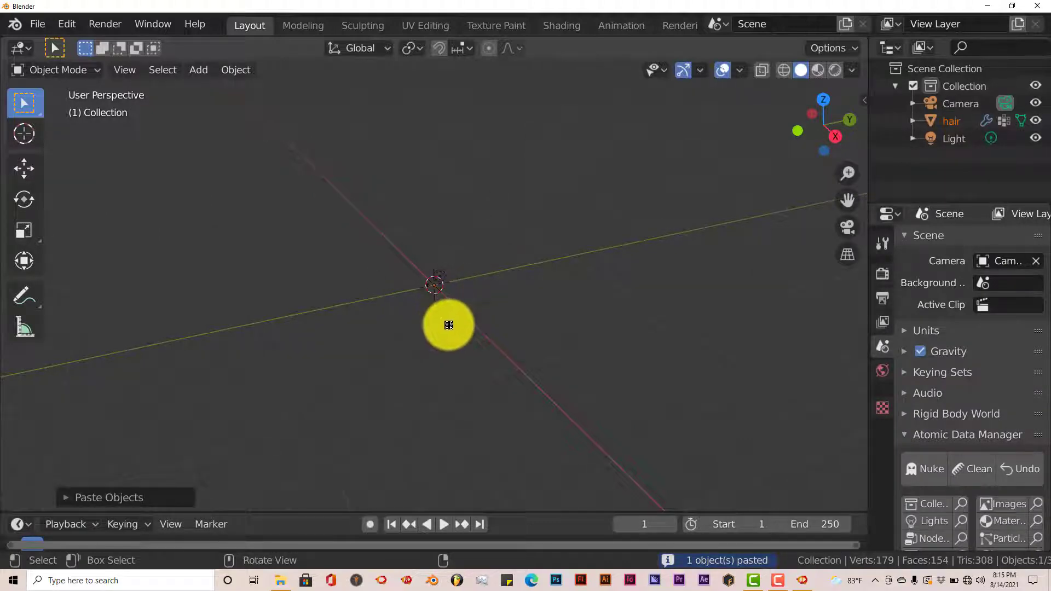
pyautogui.moveTo(450, 327); pyautogui.dragTo(520, 348, button='middle')
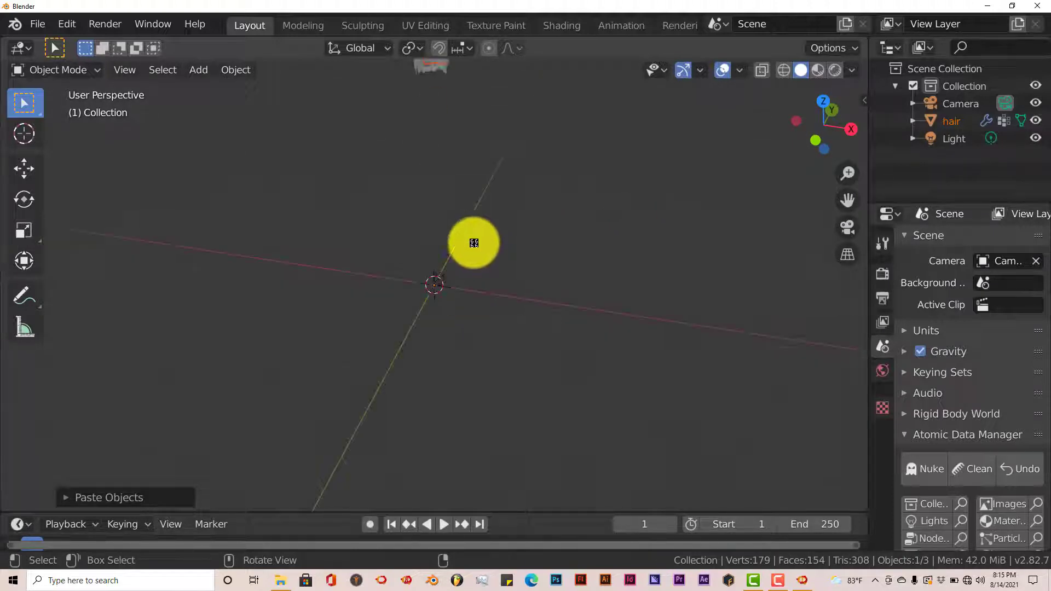
pyautogui.click(882, 275)
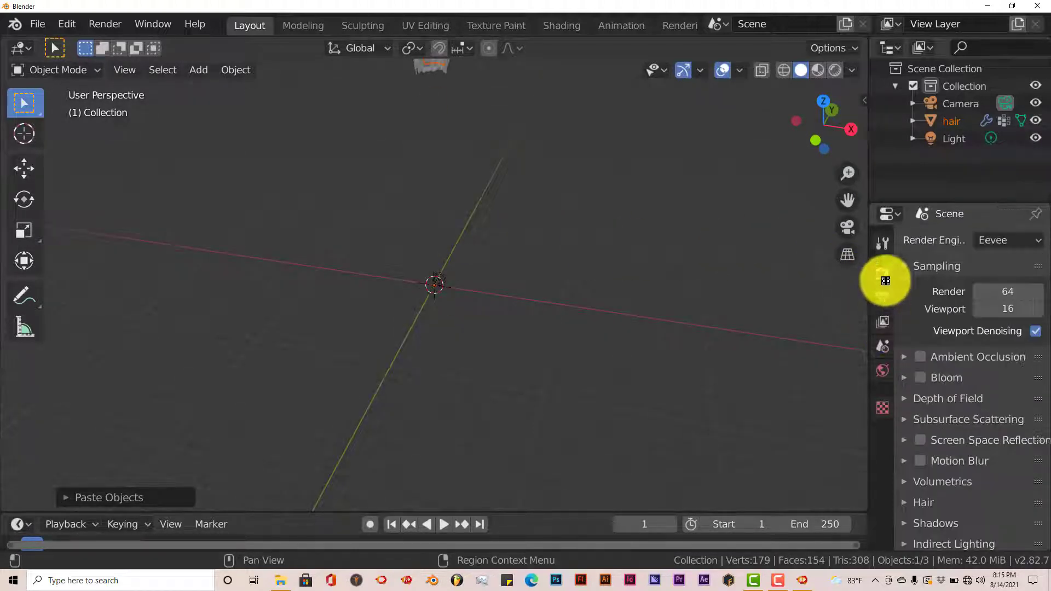
pyautogui.click(27, 168)
pyautogui.moveTo(435, 217); pyautogui.dragTo(440, 320)
pyautogui.press('KP_0')
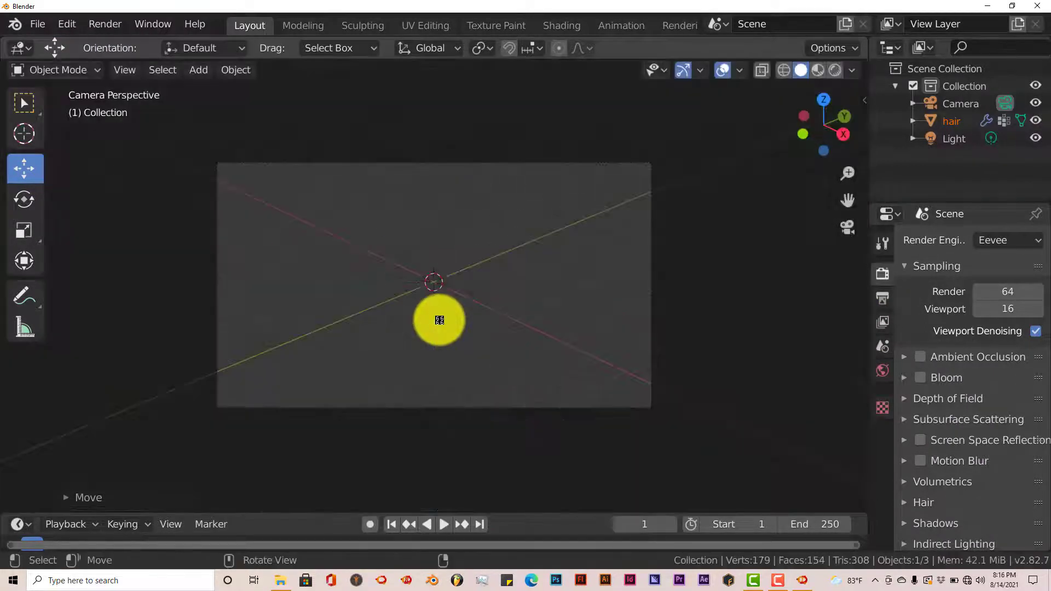
# Frame the hair in the front view and align the active camera to that view
pyautogui.scroll(-3, 425, 314)
pyautogui.moveTo(425, 315); pyautogui.dragTo(466, 318, button='middle')
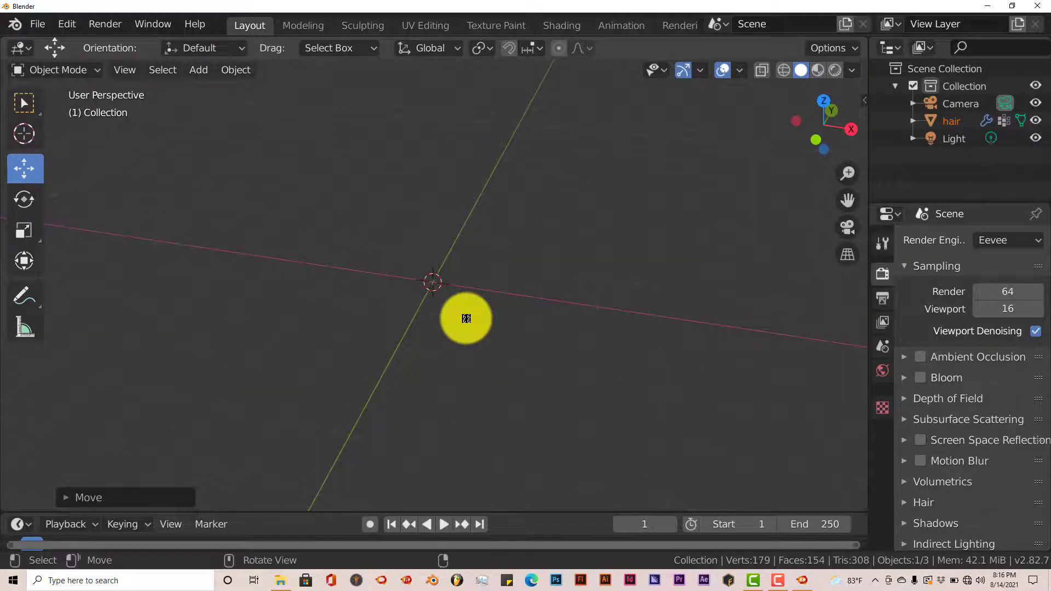
pyautogui.press('KP_1')
pyautogui.scroll(-1, 466, 318)
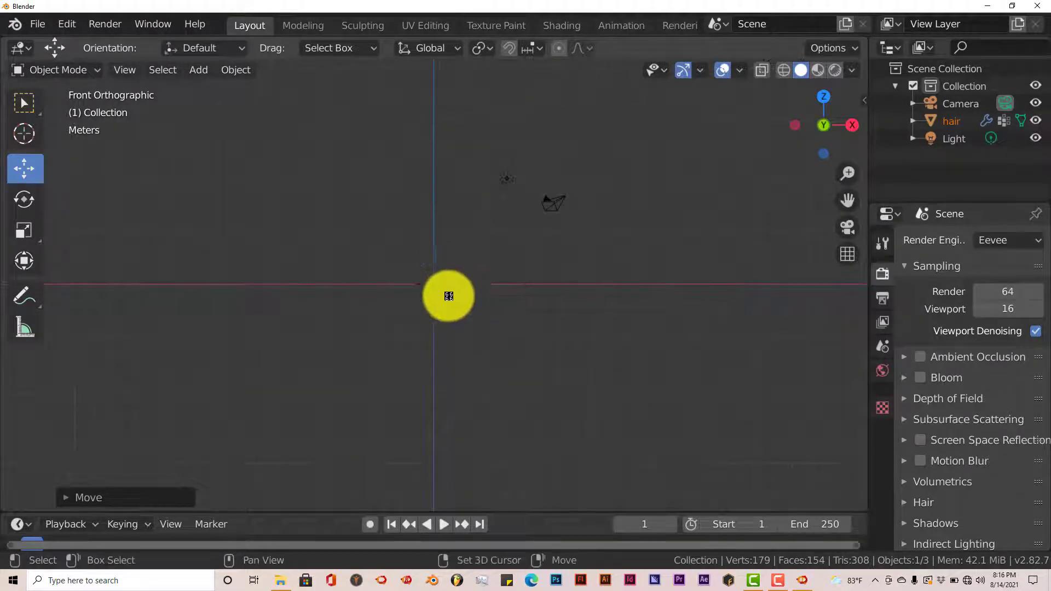
pyautogui.keyDown('shift'); pyautogui.moveTo(448, 296); pyautogui.dragTo(450, 453, button='middle'); pyautogui.keyUp('shift')
pyautogui.scroll(-8, 477, 284)
pyautogui.keyDown('shift'); pyautogui.moveTo(474, 284); pyautogui.dragTo(500, 357, button='middle'); pyautogui.keyUp('shift')
pyautogui.scroll(5, 500, 347)
pyautogui.keyDown('shift'); pyautogui.moveTo(536, 305); pyautogui.dragTo(539, 359, button='middle'); pyautogui.keyUp('shift')
pyautogui.scroll(1, 540, 359)
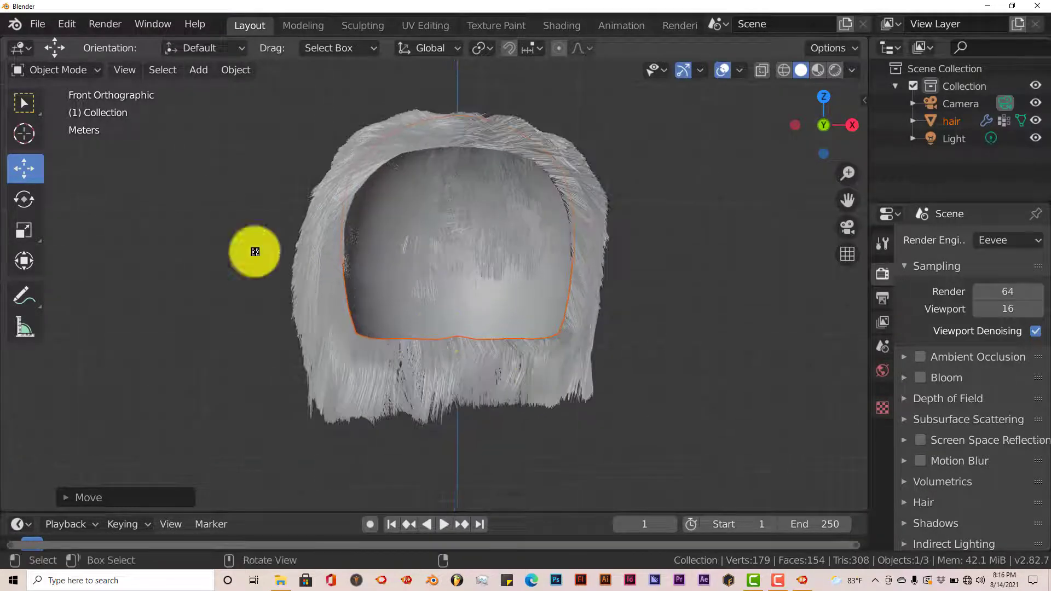
pyautogui.click(134, 70)
pyautogui.moveTo(209, 266)
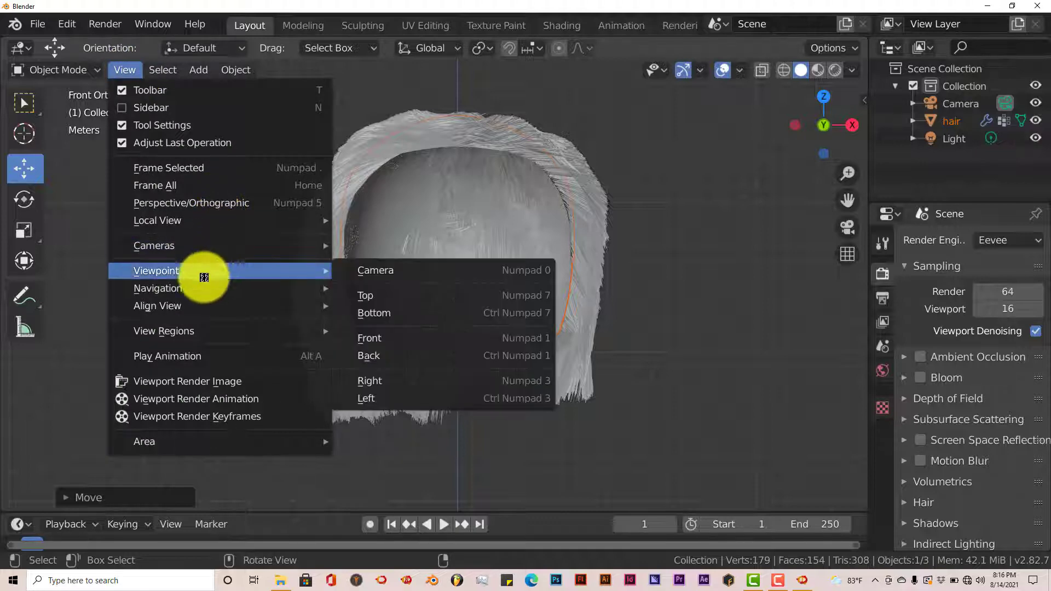
pyautogui.moveTo(199, 305)
pyautogui.click(387, 328)
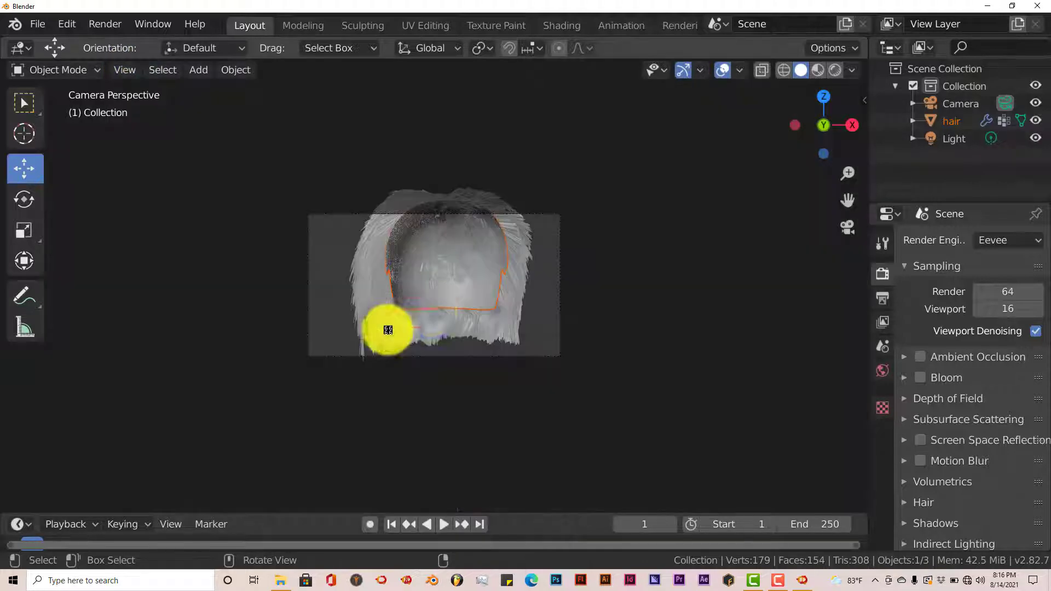
# Select the camera and move it back along the Y axis until the whole hairstyle fits inside the frame
pyautogui.click(538, 266)
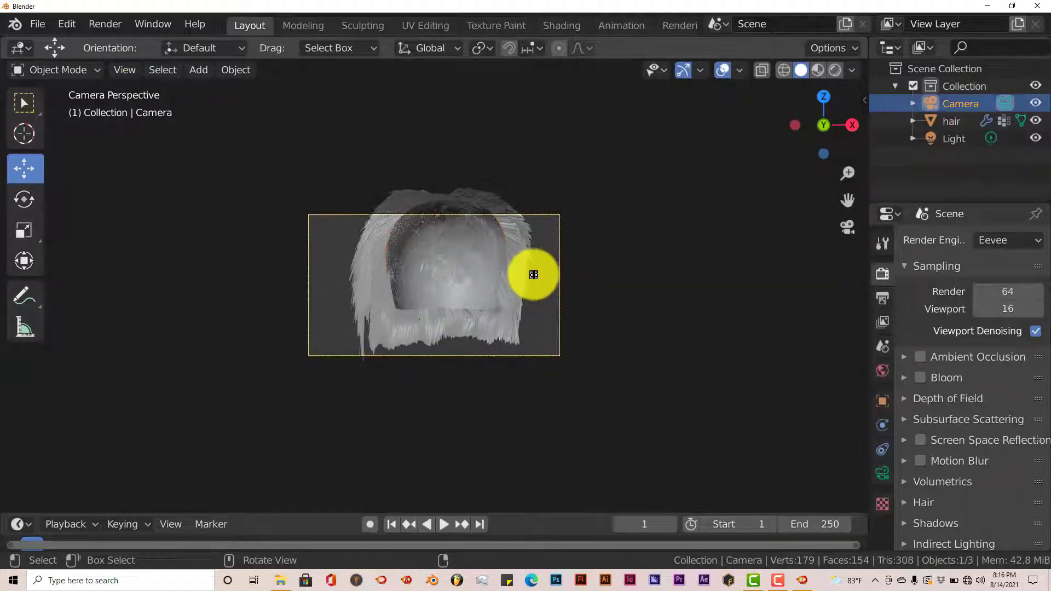
pyautogui.press('g')
pyautogui.press('Escape')
pyautogui.press('g')
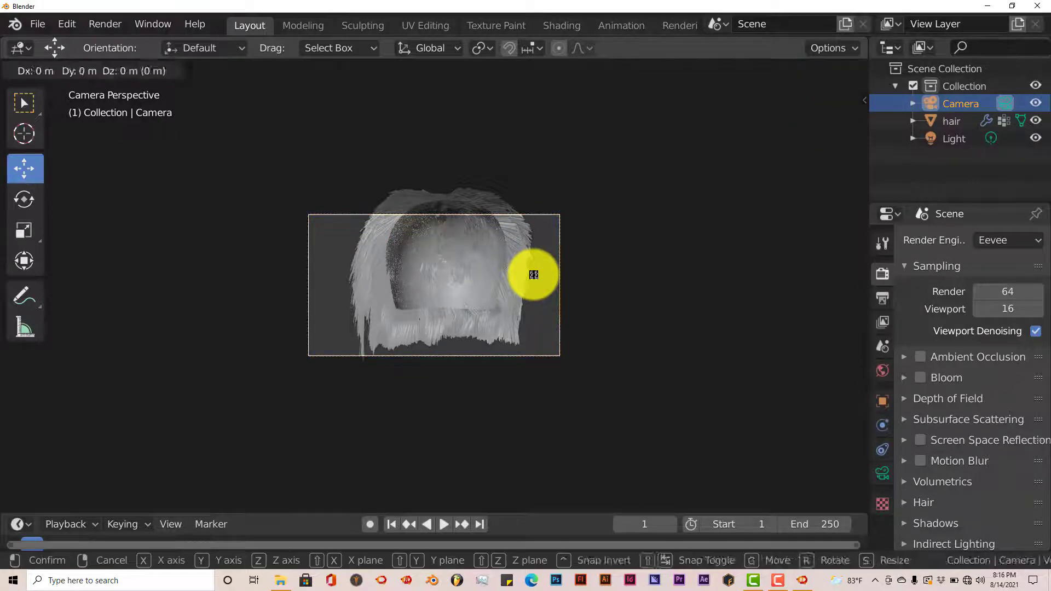
pyautogui.press('y')
pyautogui.click(490, 123)
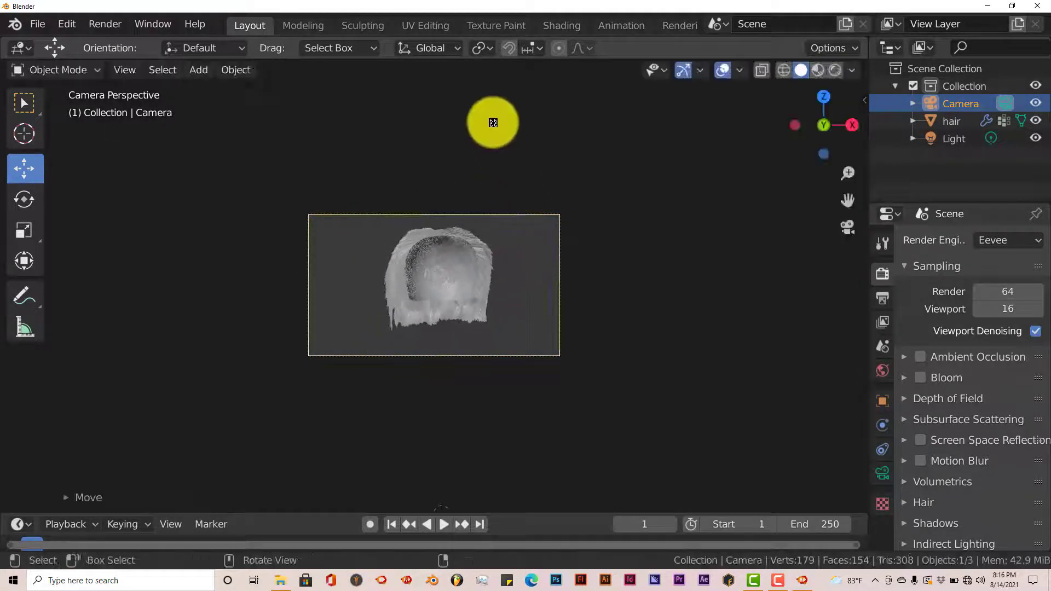
# Set the world background colour to near white
pyautogui.click(883, 370)
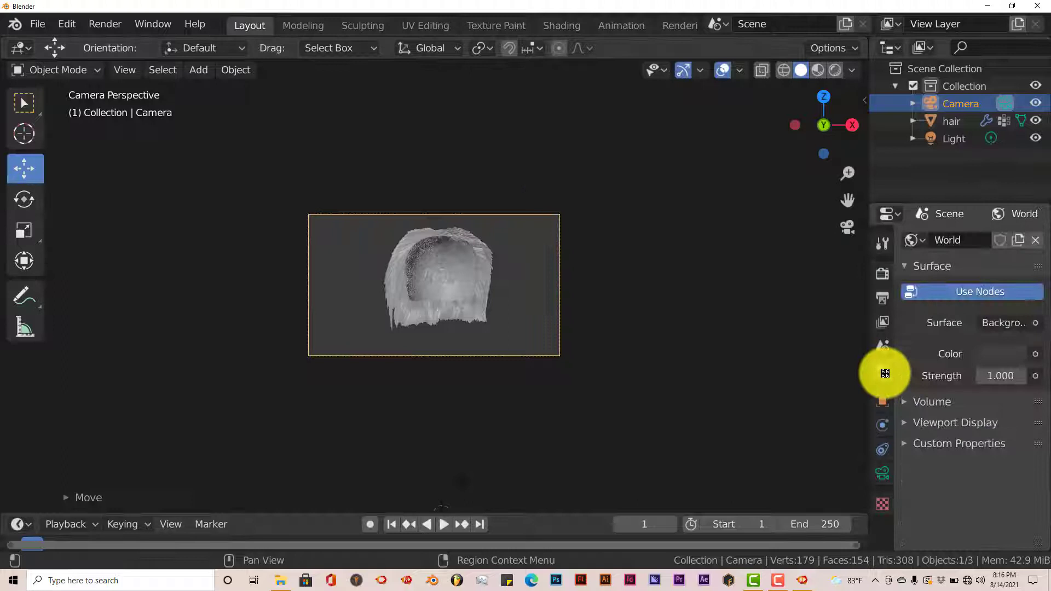
pyautogui.click(1004, 354)
pyautogui.click(1013, 127)
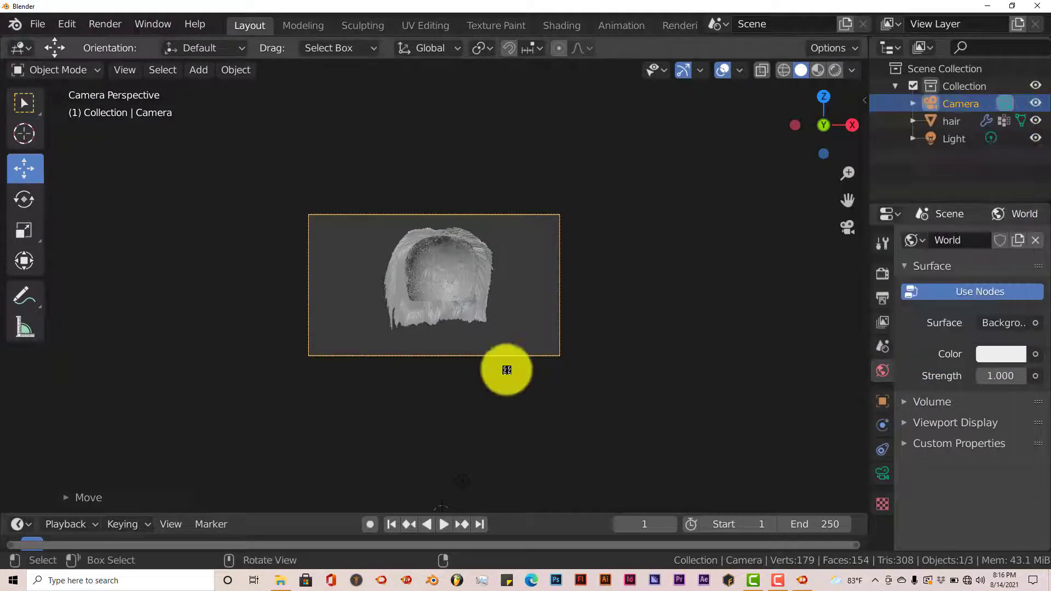
pyautogui.scroll(-1, 478, 373)
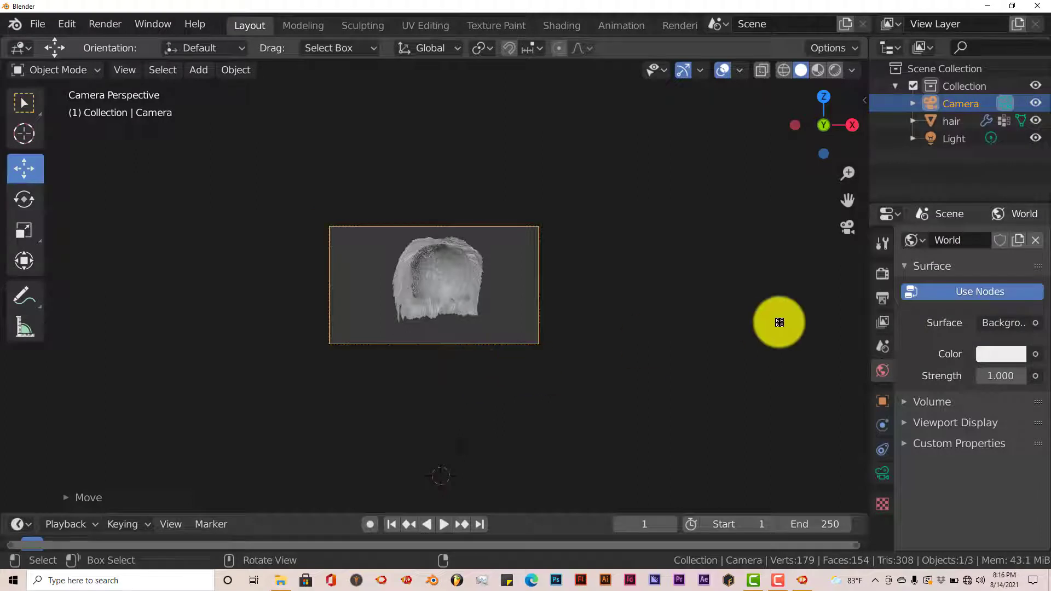
# Switch the render engine to Cycles with the GPU Compute device and try a full-frame render of the hair
pyautogui.click(882, 274)
pyautogui.click(993, 242)
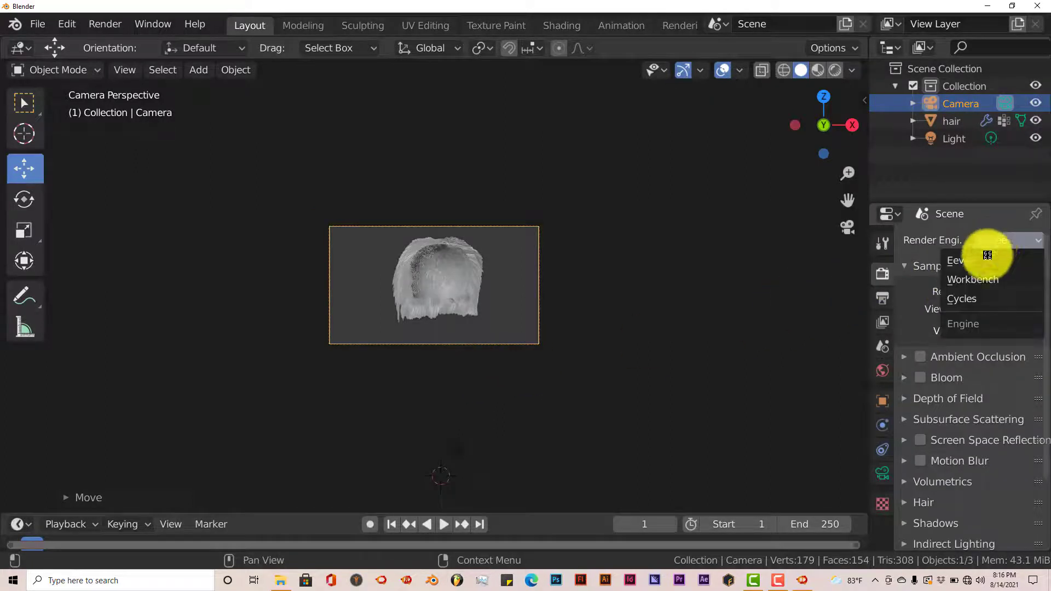
pyautogui.click(976, 298)
pyautogui.click(1008, 285)
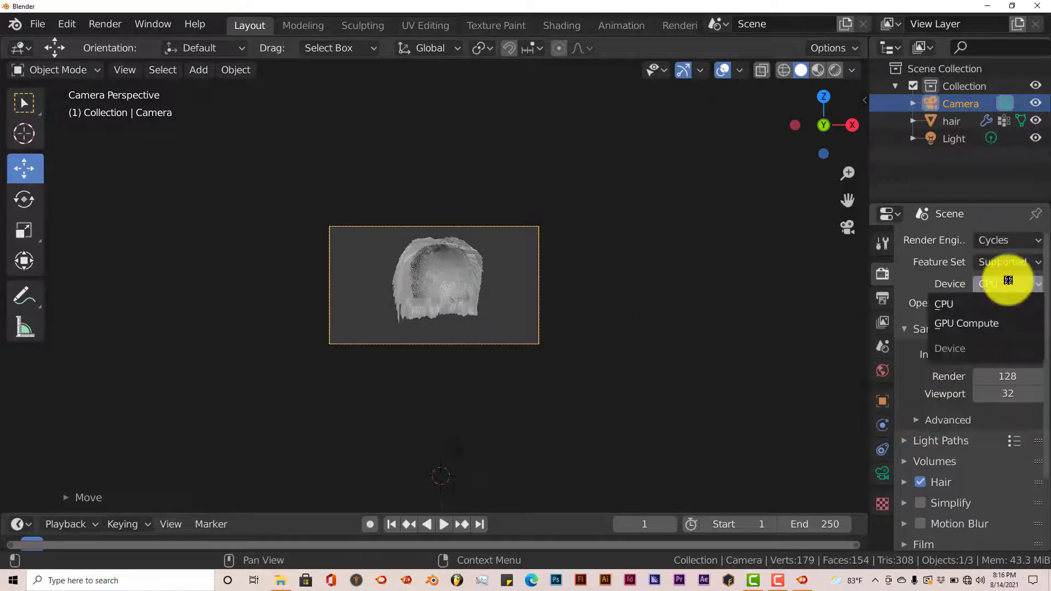
pyautogui.click(985, 322)
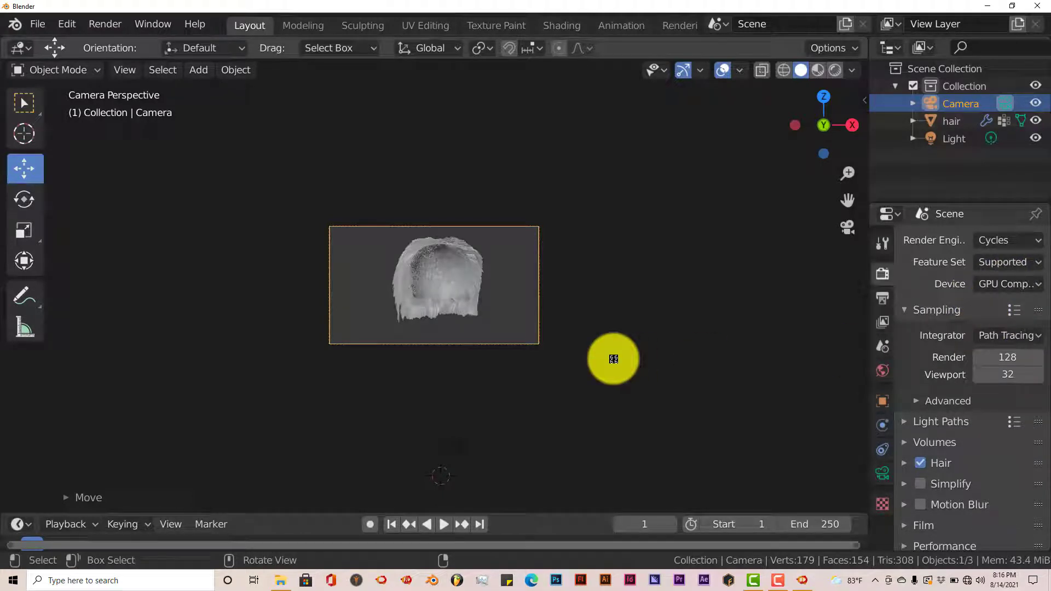
pyautogui.press('F12')
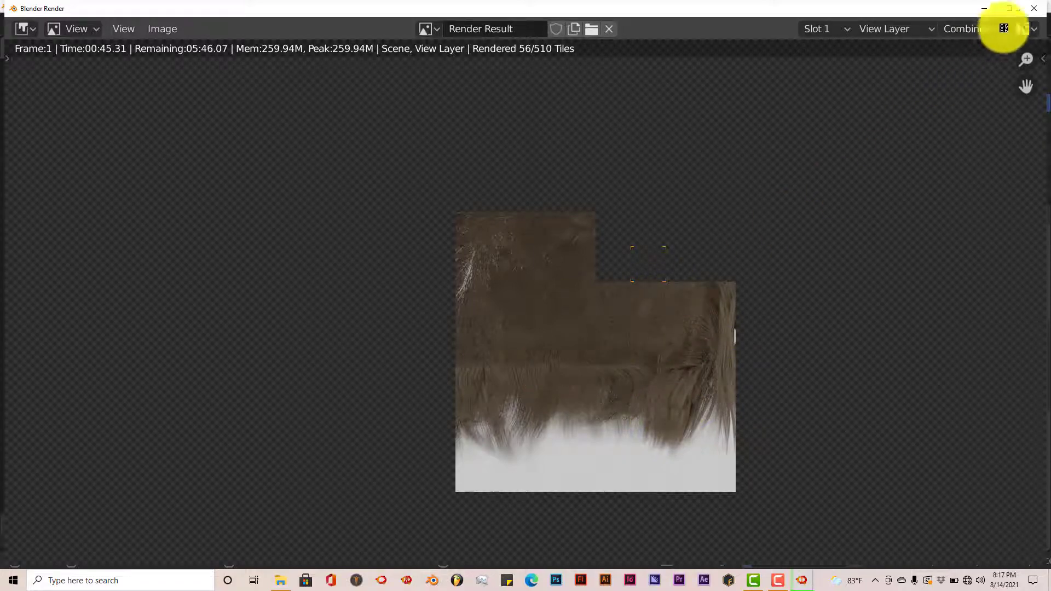
pyautogui.click(1034, 8)
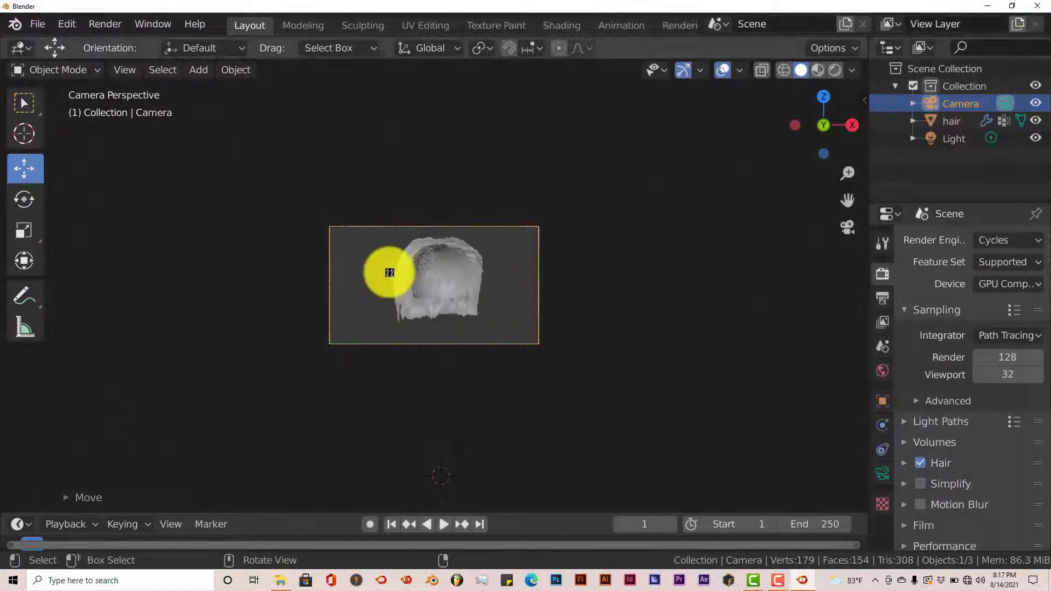
# Limit the render region to a box around the hair, render that region and close the result
pyautogui.hotkey('ctrl', 'b')
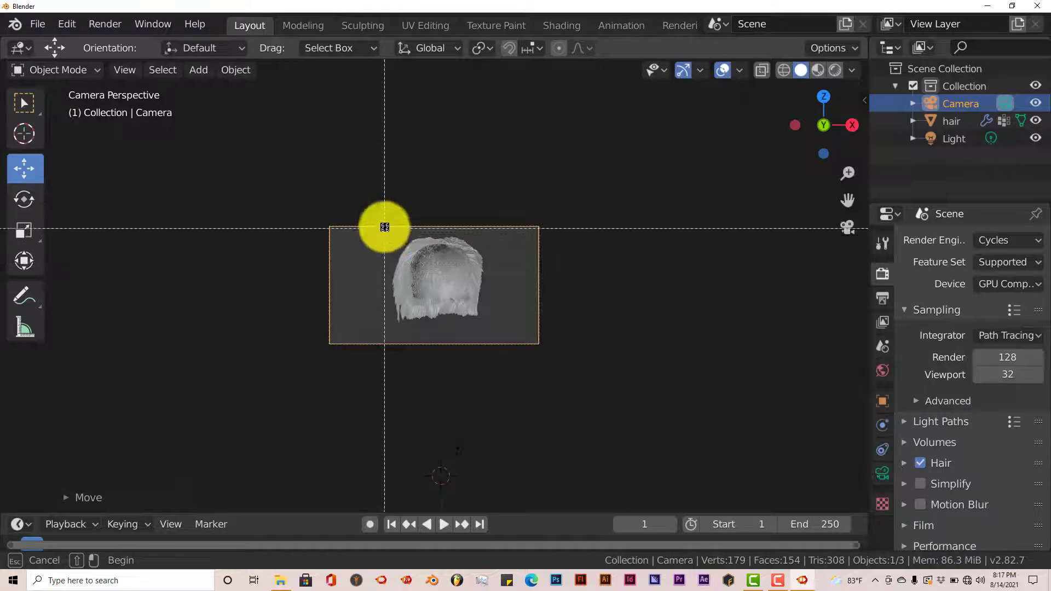
pyautogui.moveTo(384, 226); pyautogui.dragTo(496, 334)
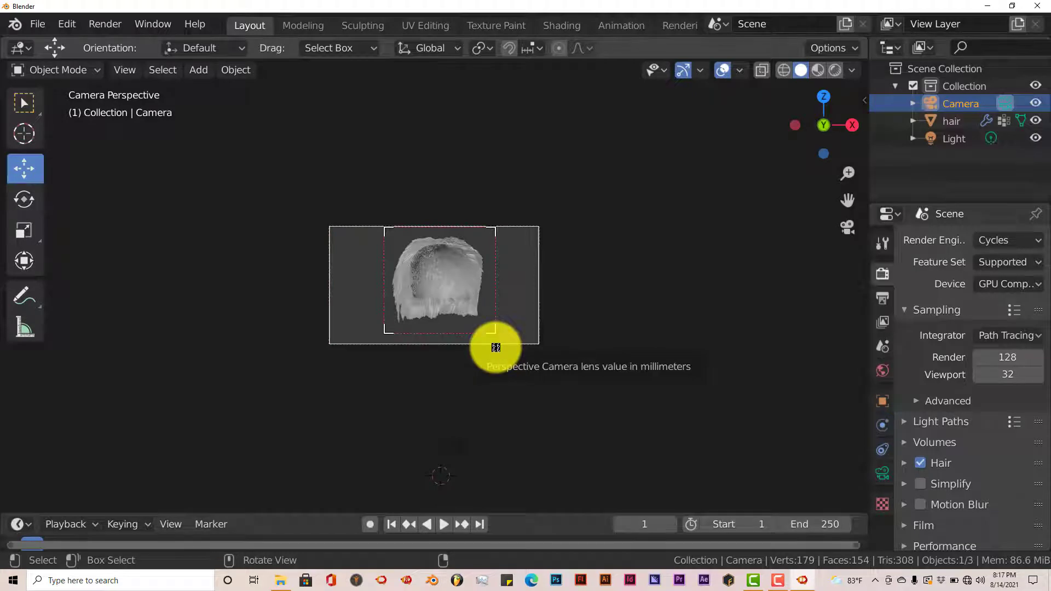
pyautogui.press('F12')
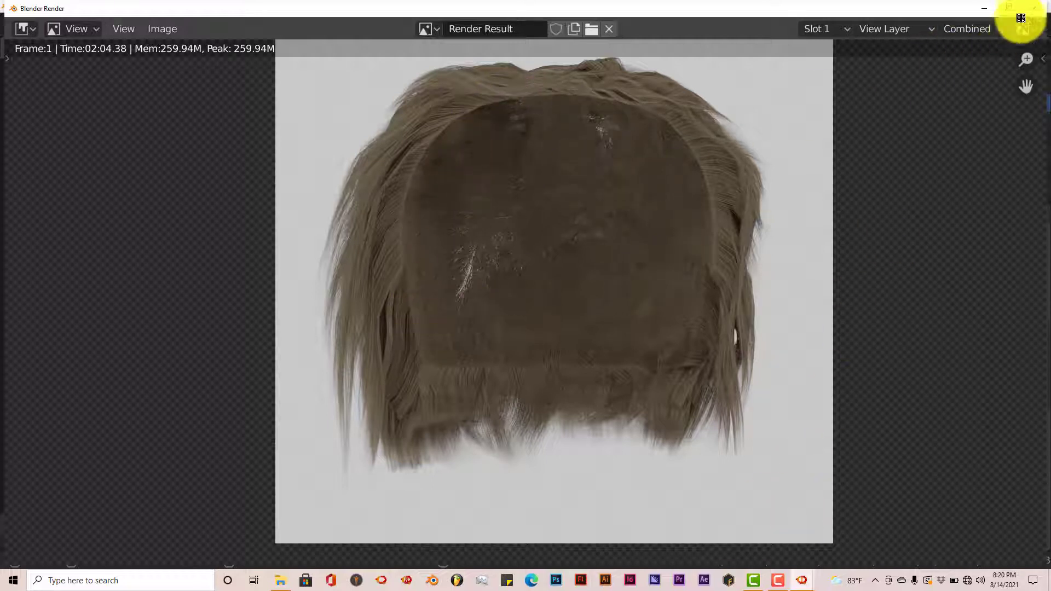
pyautogui.click(1033, 8)
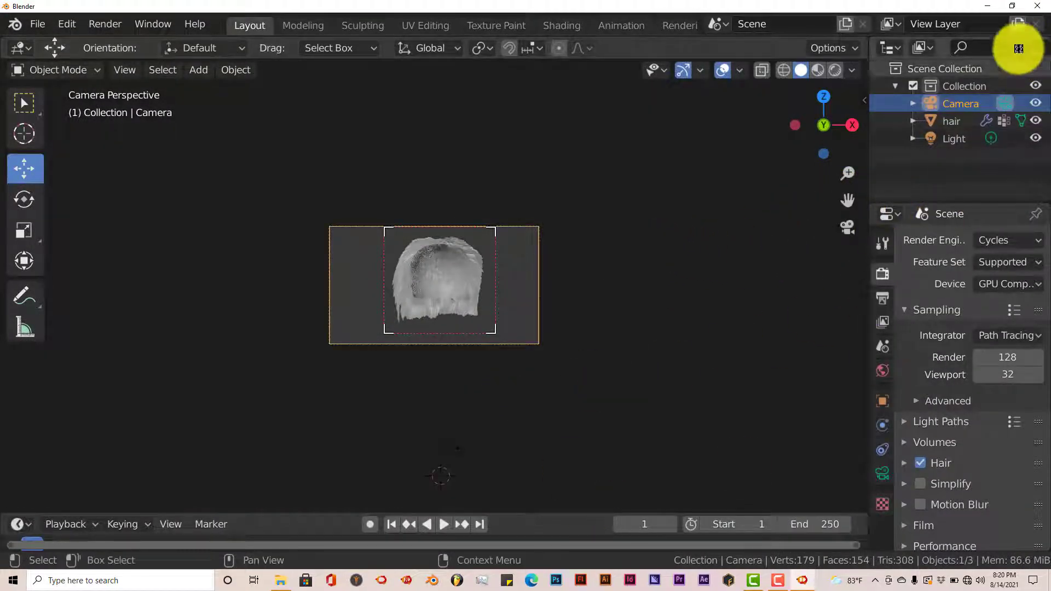
# View the hair style 2 reference photo from the desktop, return to Blender and examine the hair model from the back, side and front
pyautogui.click(987, 6)
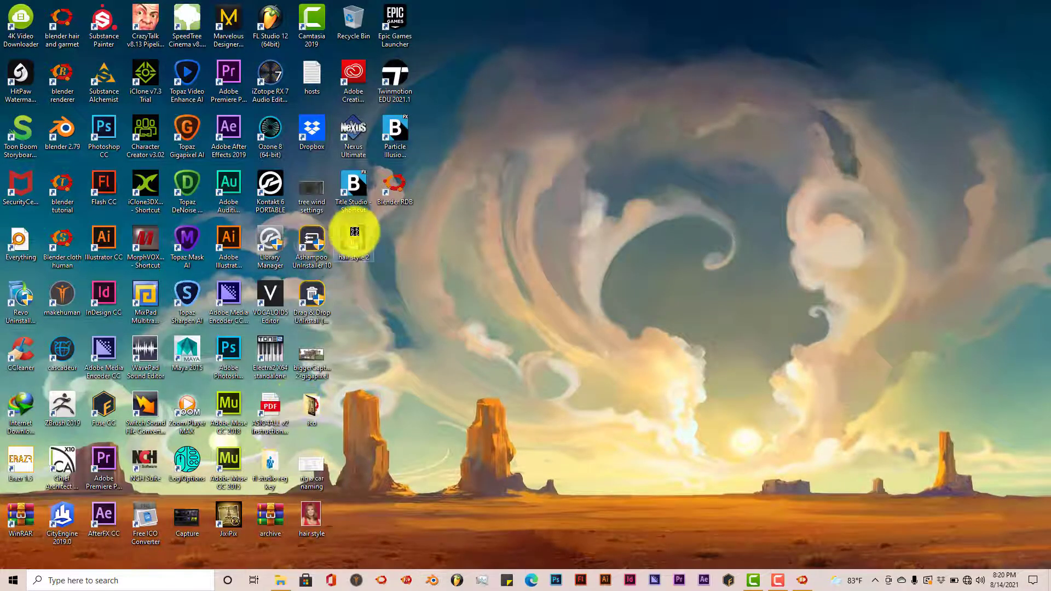
pyautogui.doubleClick(355, 232)
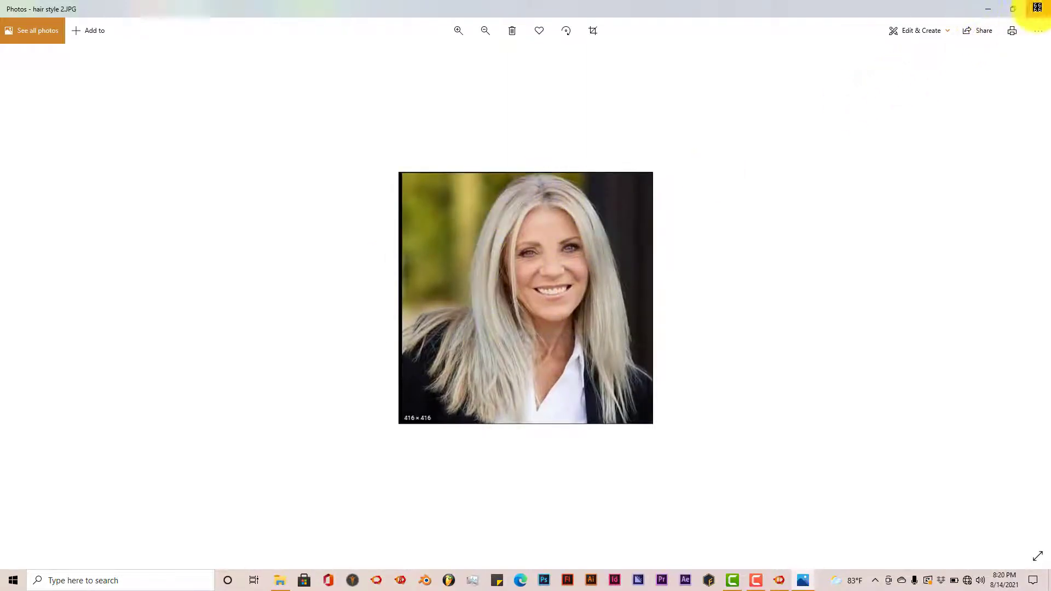
pyautogui.click(1039, 7)
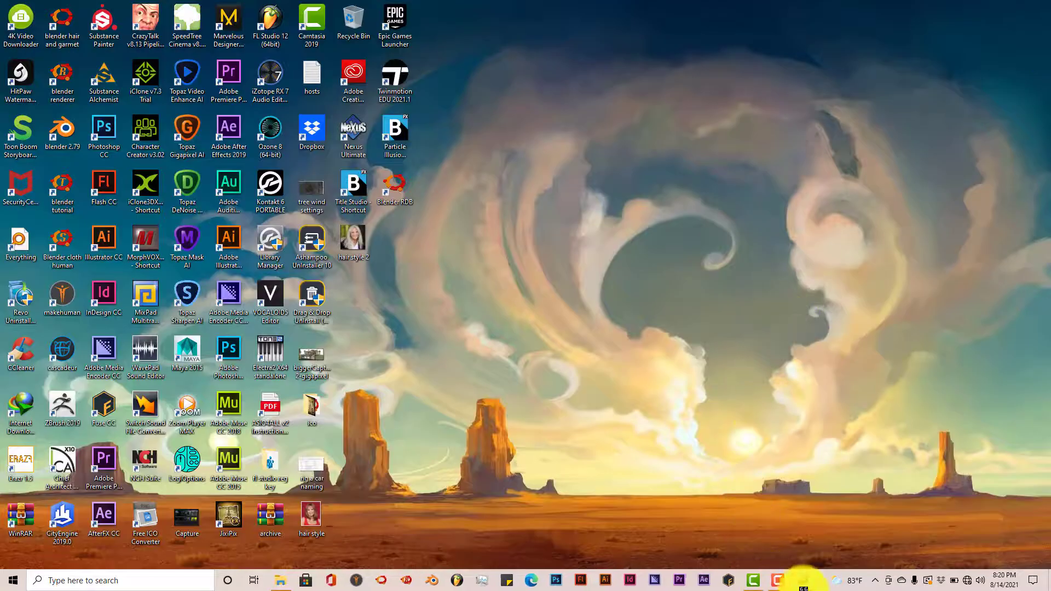
pyautogui.click(805, 581)
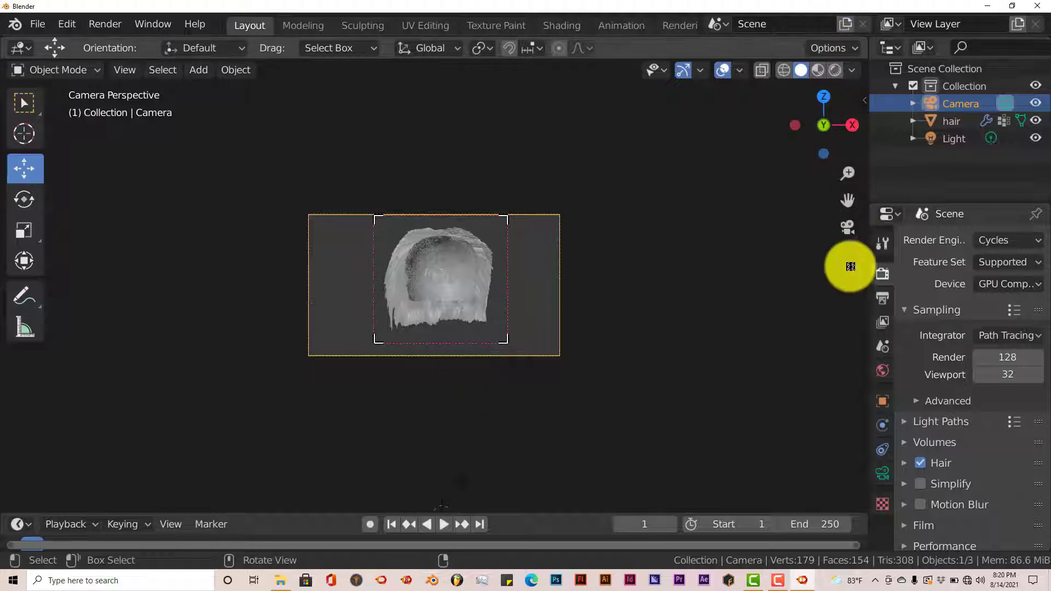
pyautogui.moveTo(596, 345); pyautogui.dragTo(417, 343, button='middle')
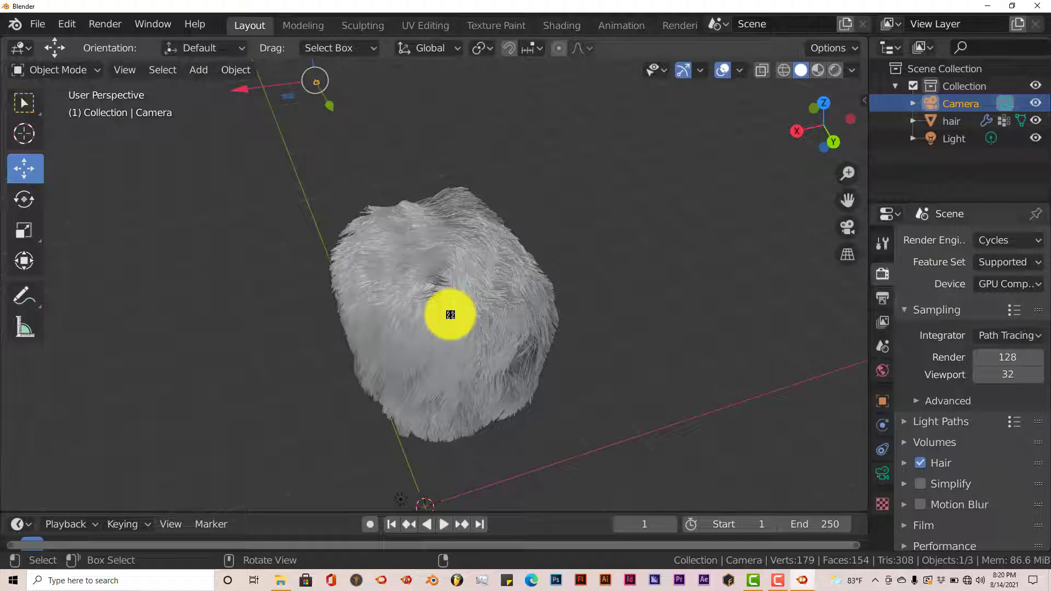
pyautogui.moveTo(450, 314); pyautogui.dragTo(320, 295, button='middle')
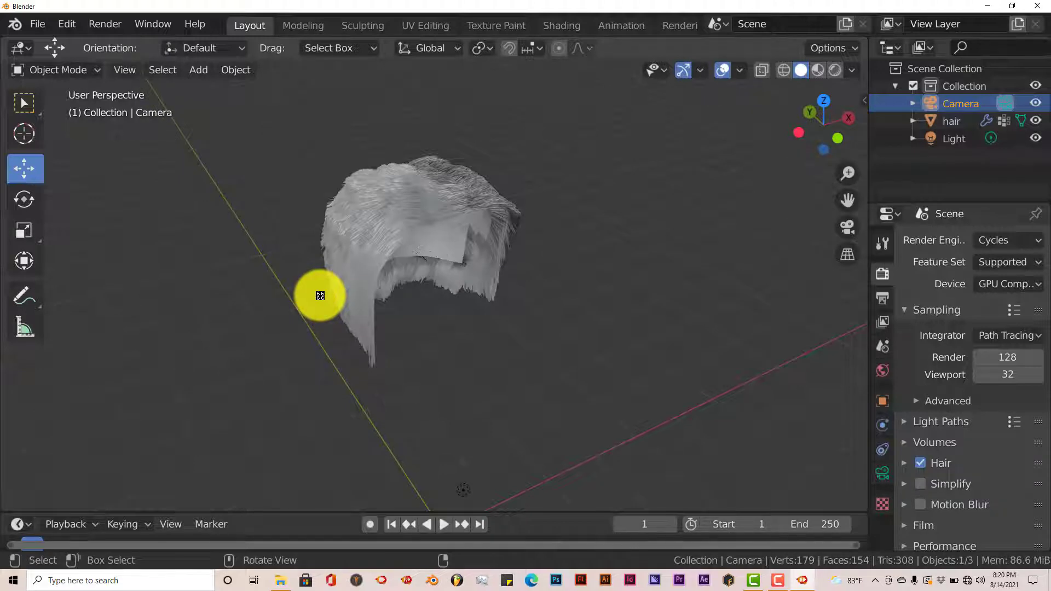
pyautogui.moveTo(359, 284); pyautogui.dragTo(335, 246, button='middle')
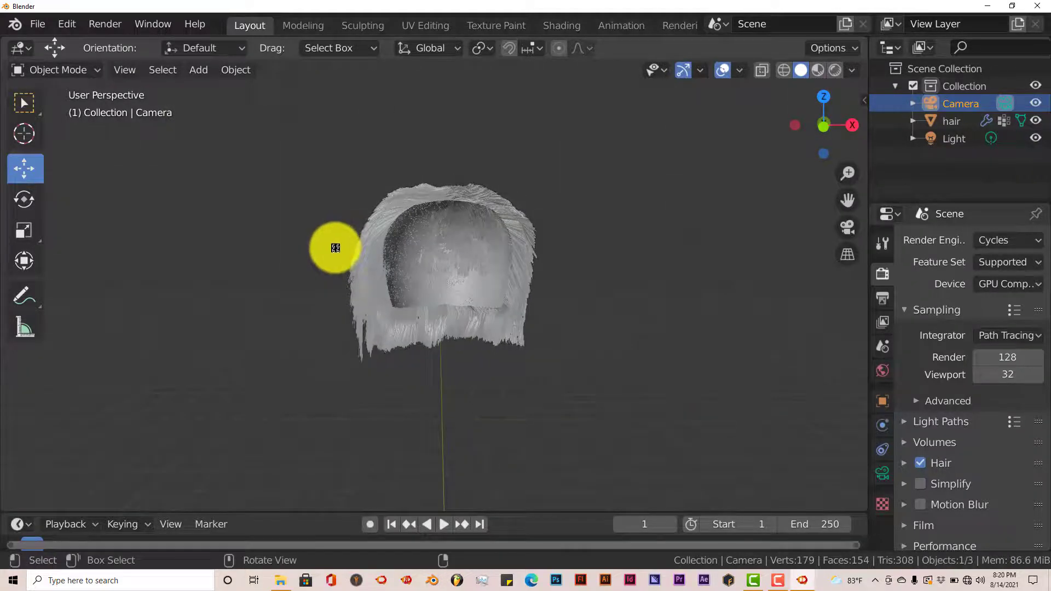